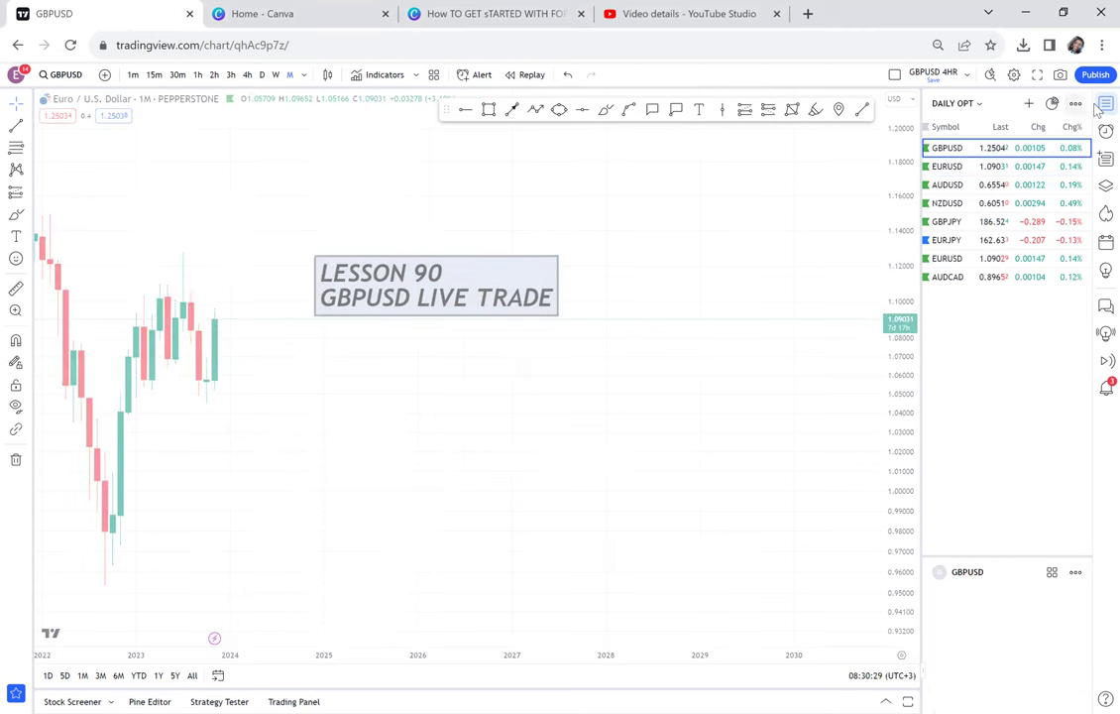
# - Hide the watchlist and remove all existing drawings from the GBPUSD monthly chart
pyautogui.click(1100, 105)
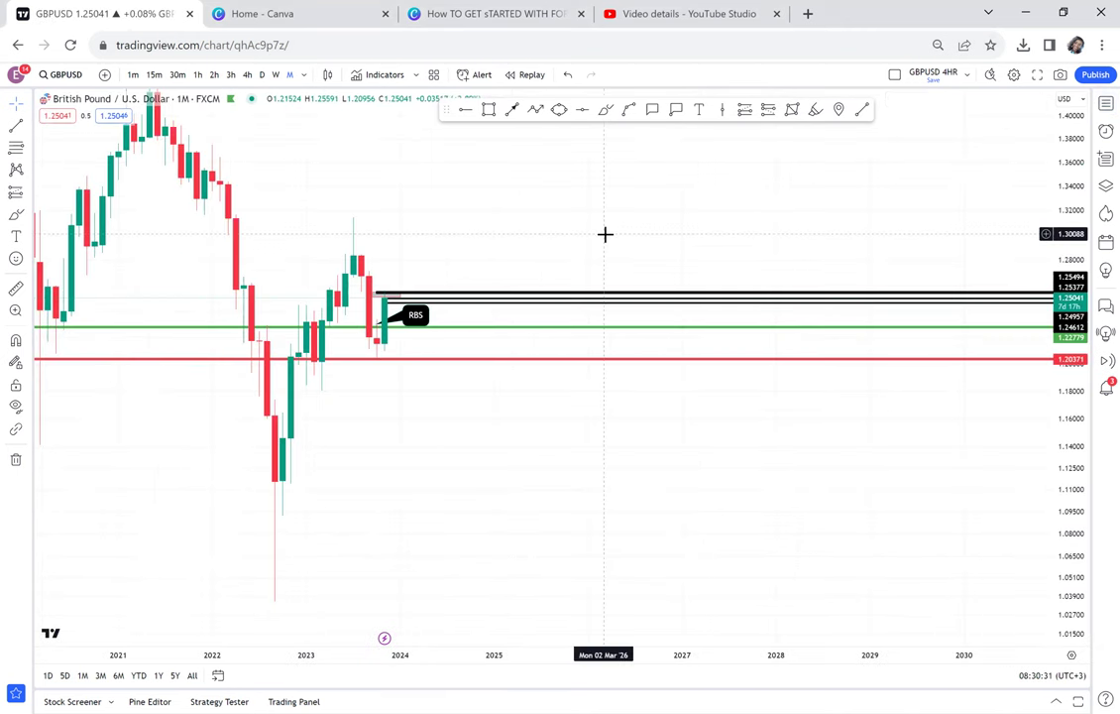
pyautogui.click(15, 459)
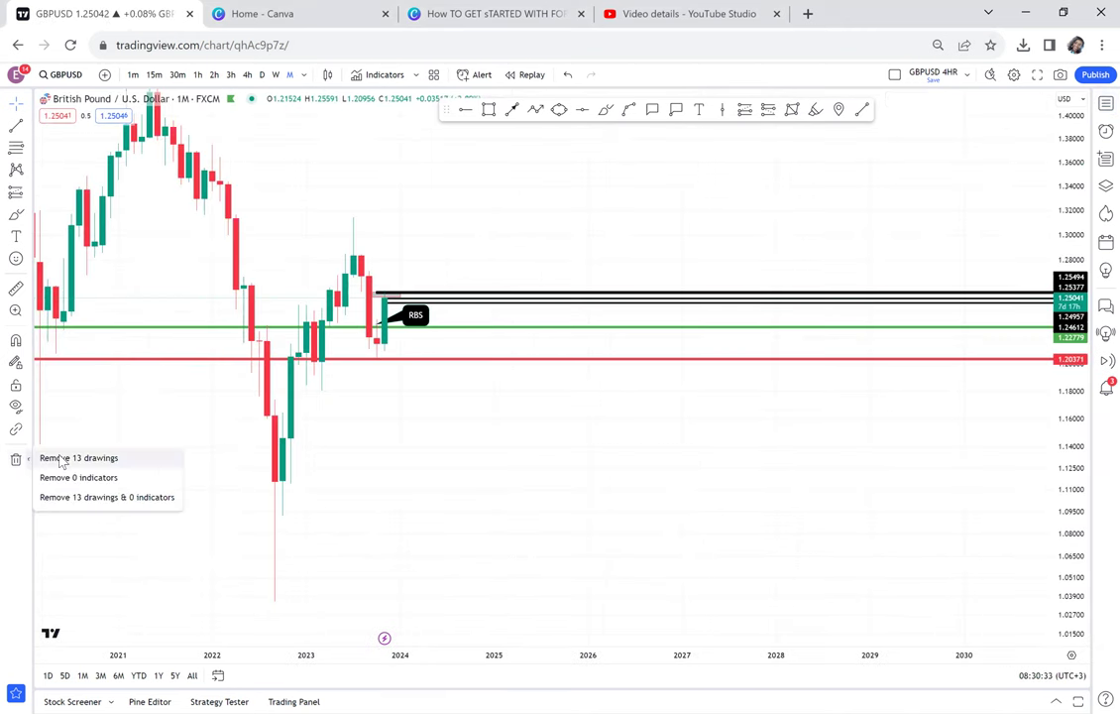
pyautogui.click(58, 459)
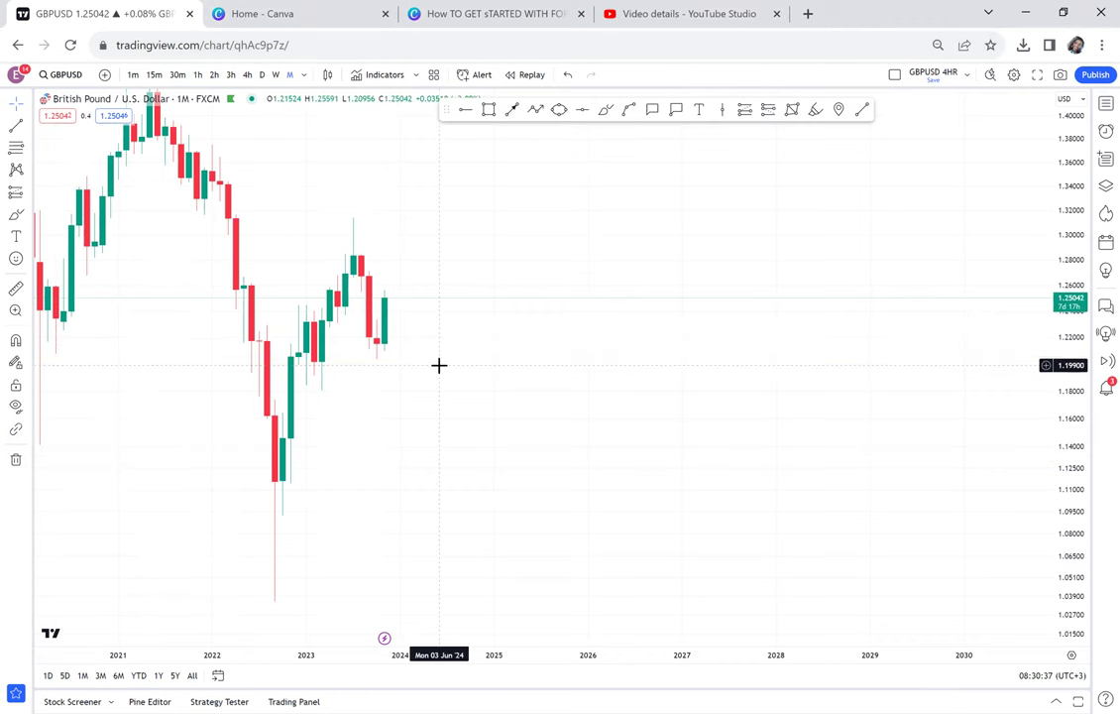
# - Add a text label reading "TOP DOWN ANALYSIS" and move it to the empty chart area beyond the latest candles
pyautogui.moveTo(437, 364); pyautogui.dragTo(603, 350)
pyautogui.scroll(1, 687, 260)
pyautogui.moveTo(685, 260); pyautogui.dragTo(615, 247)
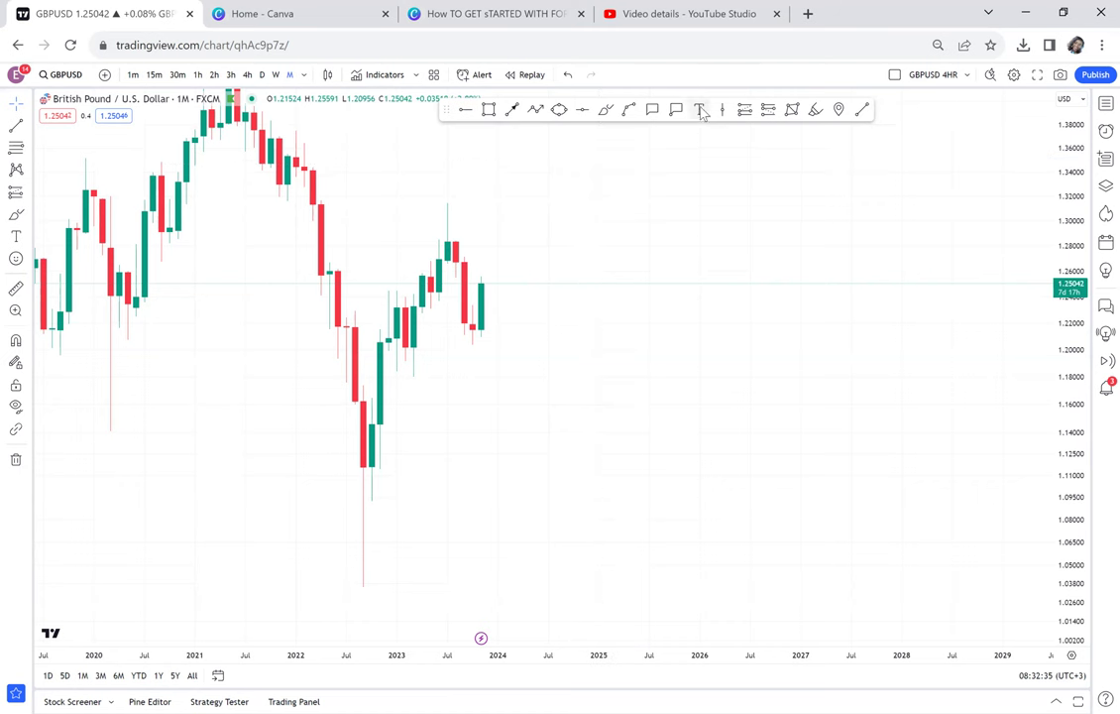
pyautogui.click(582, 235)
pyautogui.write('TOP DOWN')
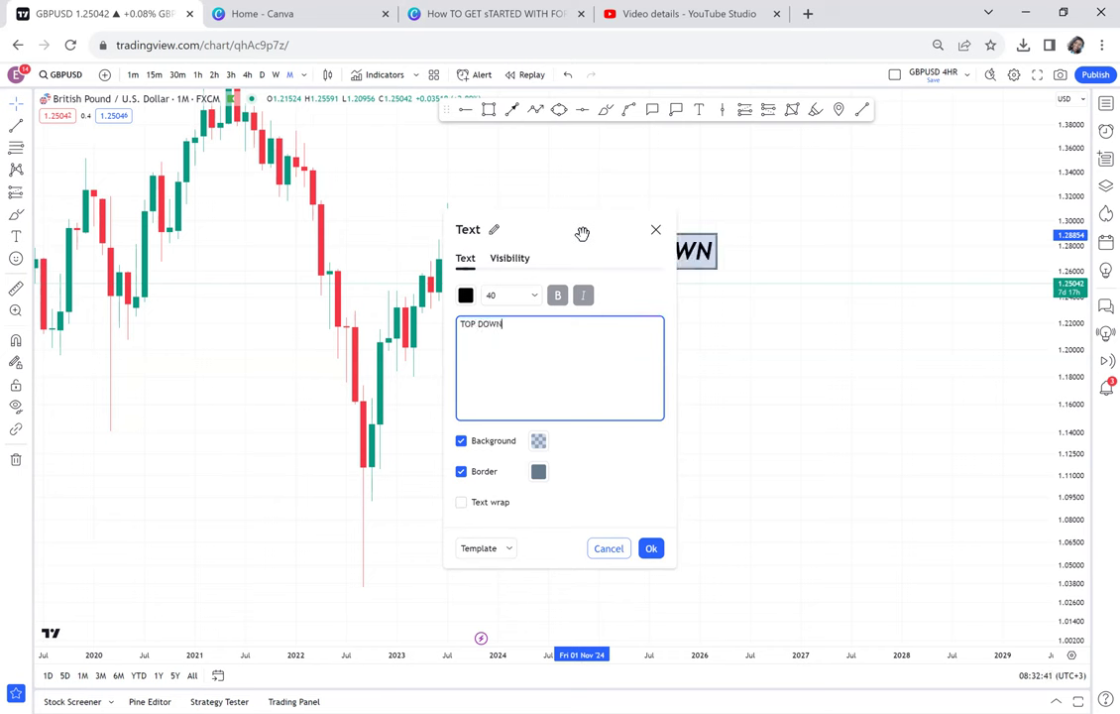
pyautogui.write(' AN')
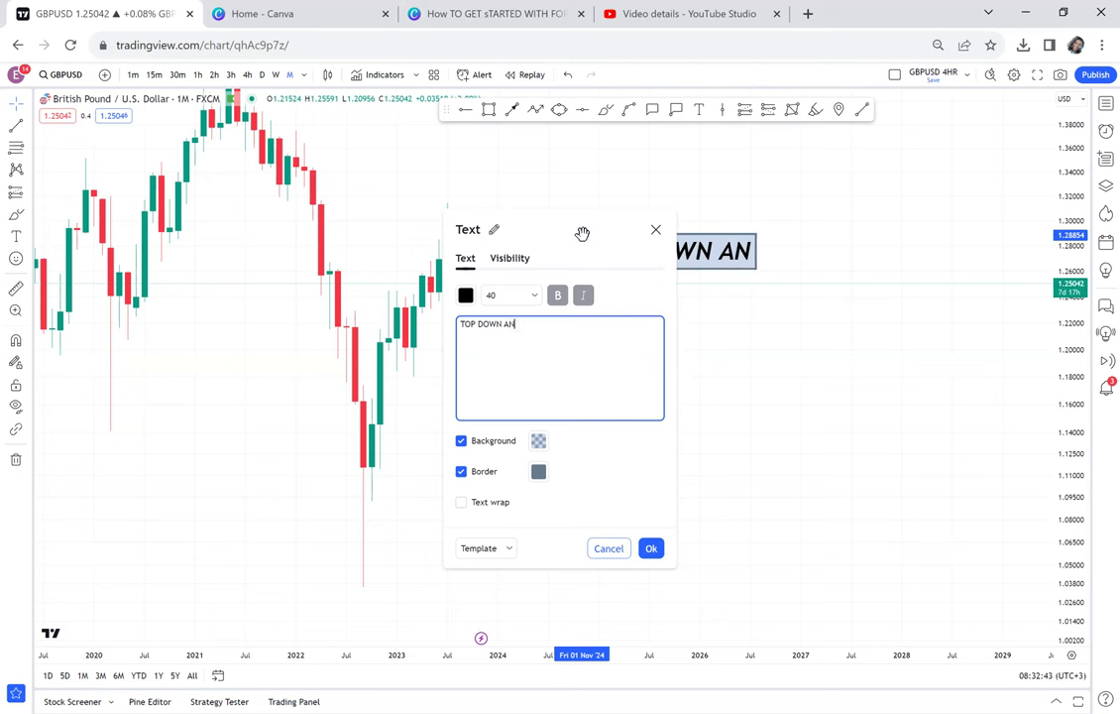
pyautogui.write('ALYSIS')
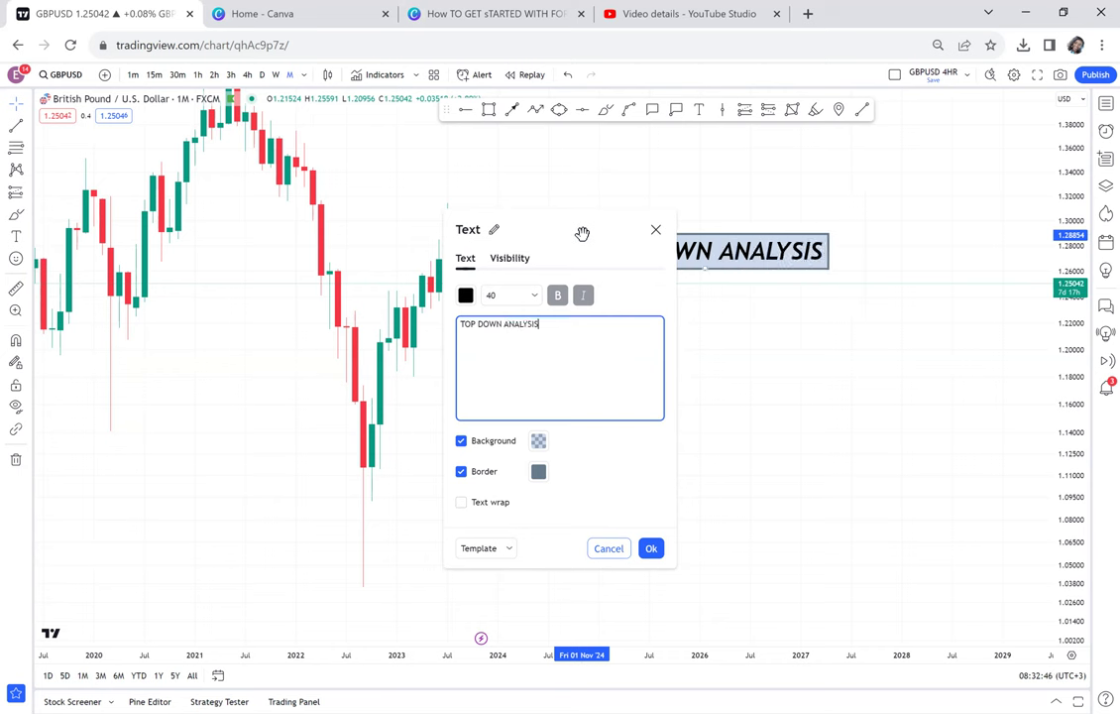
pyautogui.click(841, 330)
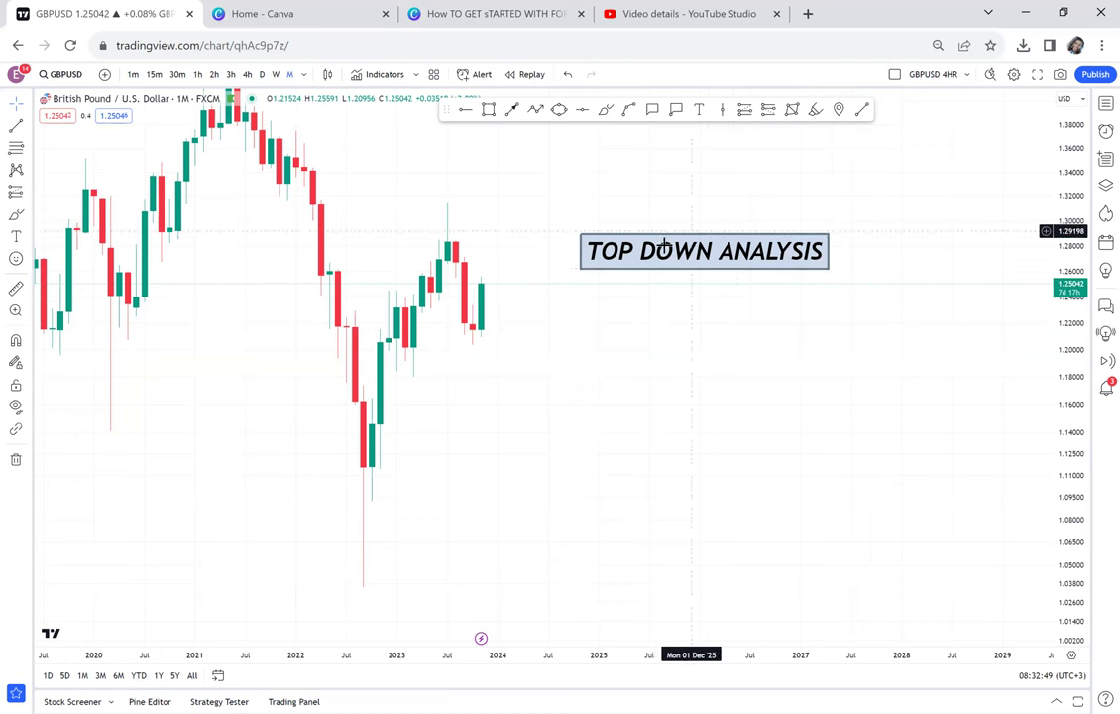
pyautogui.moveTo(699, 253); pyautogui.dragTo(724, 226)
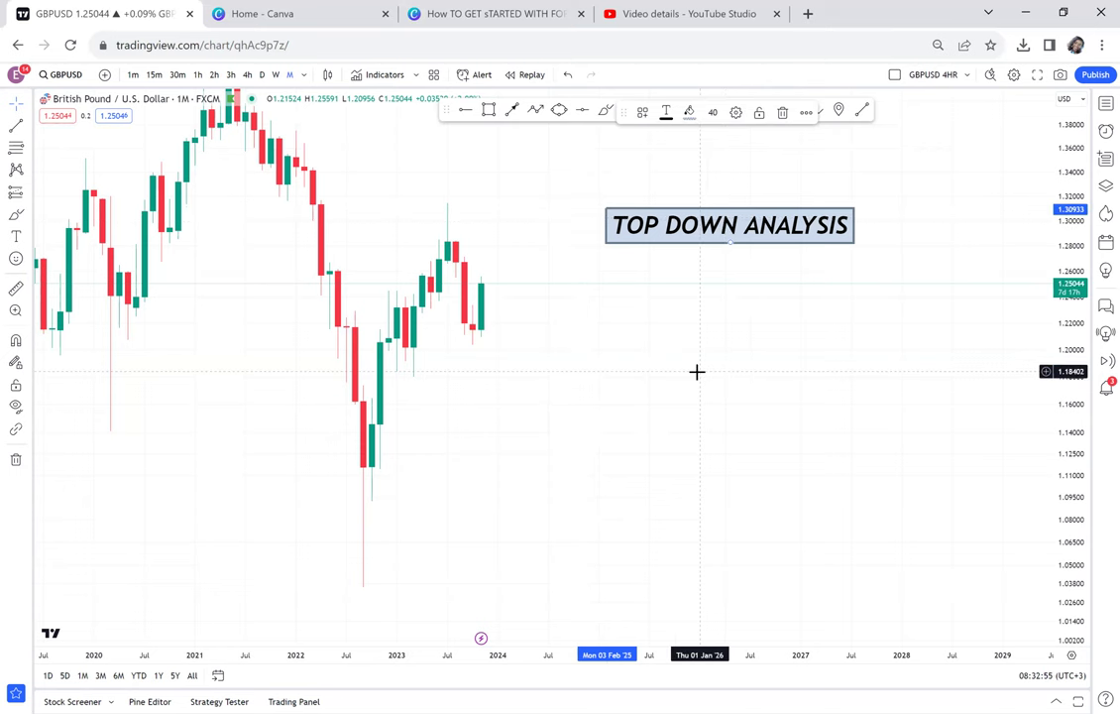
# - Draw a rectangle support zone across the 1985 and 2022 lows, from 1983 to about 2029, between about 1.076 and 1.05
pyautogui.scroll(-3, 695, 371)
pyautogui.scroll(-5, 696, 371)
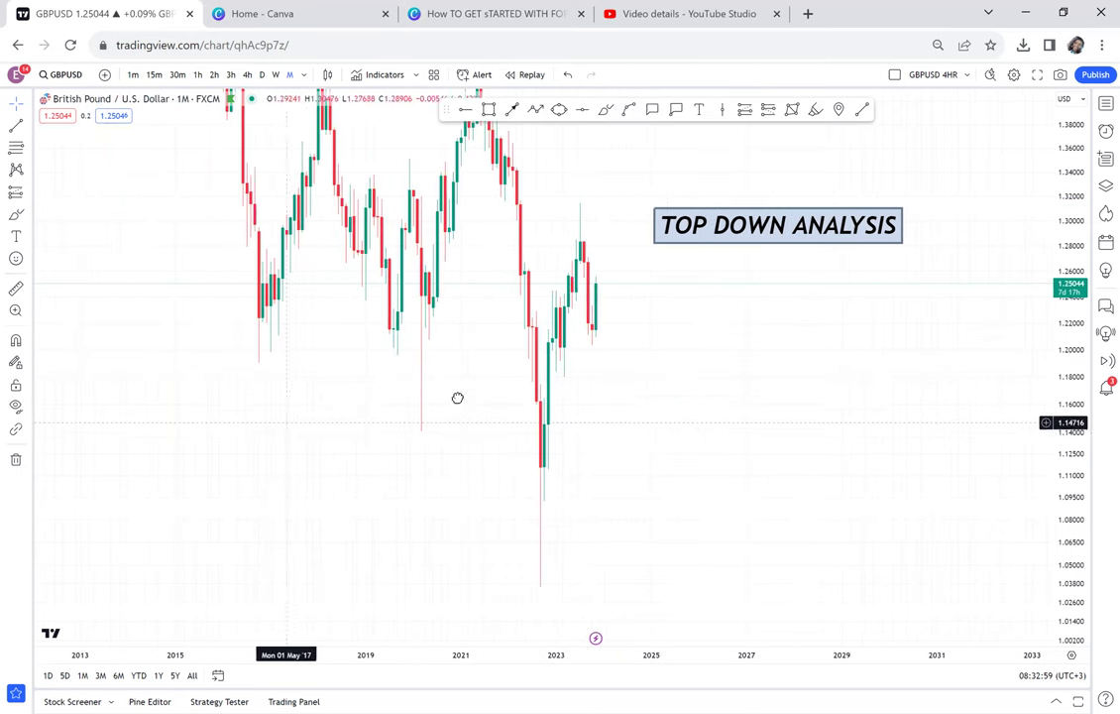
pyautogui.moveTo(458, 397); pyautogui.dragTo(567, 394)
pyautogui.scroll(-1, 675, 379)
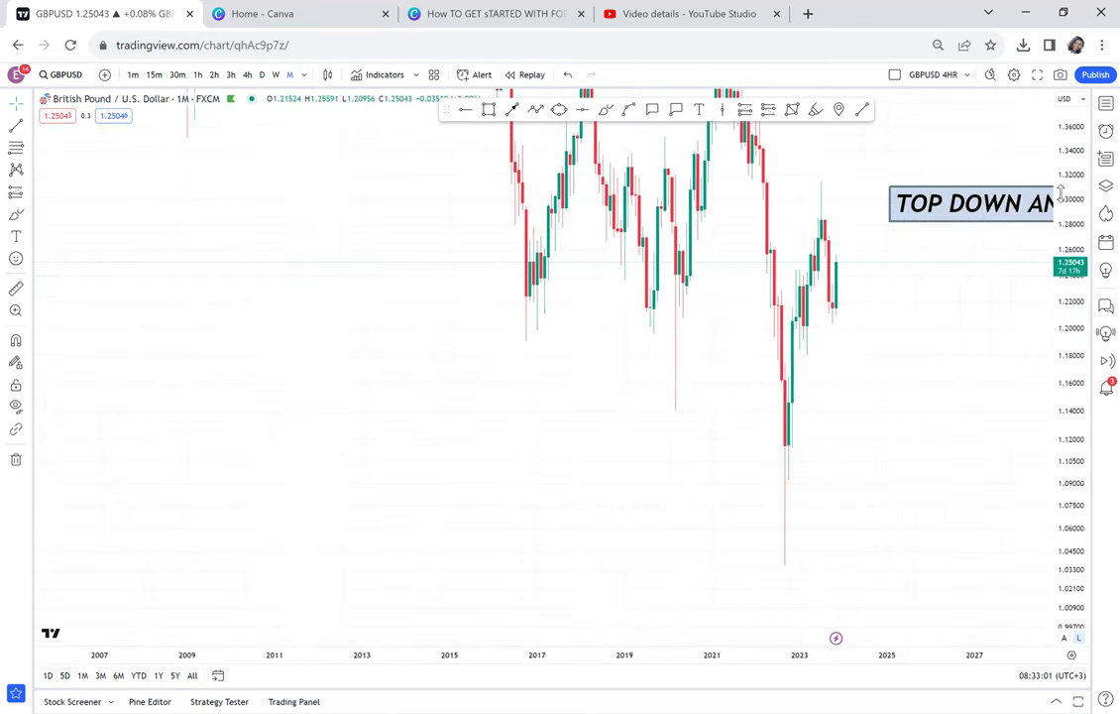
pyautogui.moveTo(1067, 195); pyautogui.dragTo(965, 515)
pyautogui.scroll(-4, 727, 416)
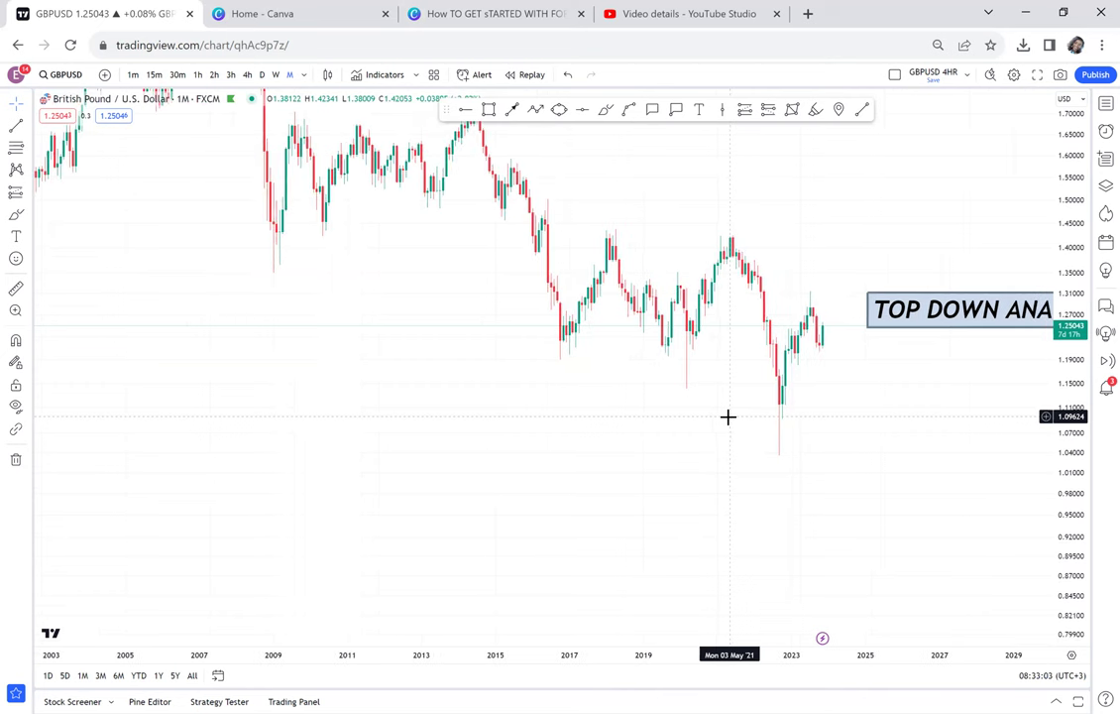
pyautogui.scroll(-4, 728, 416)
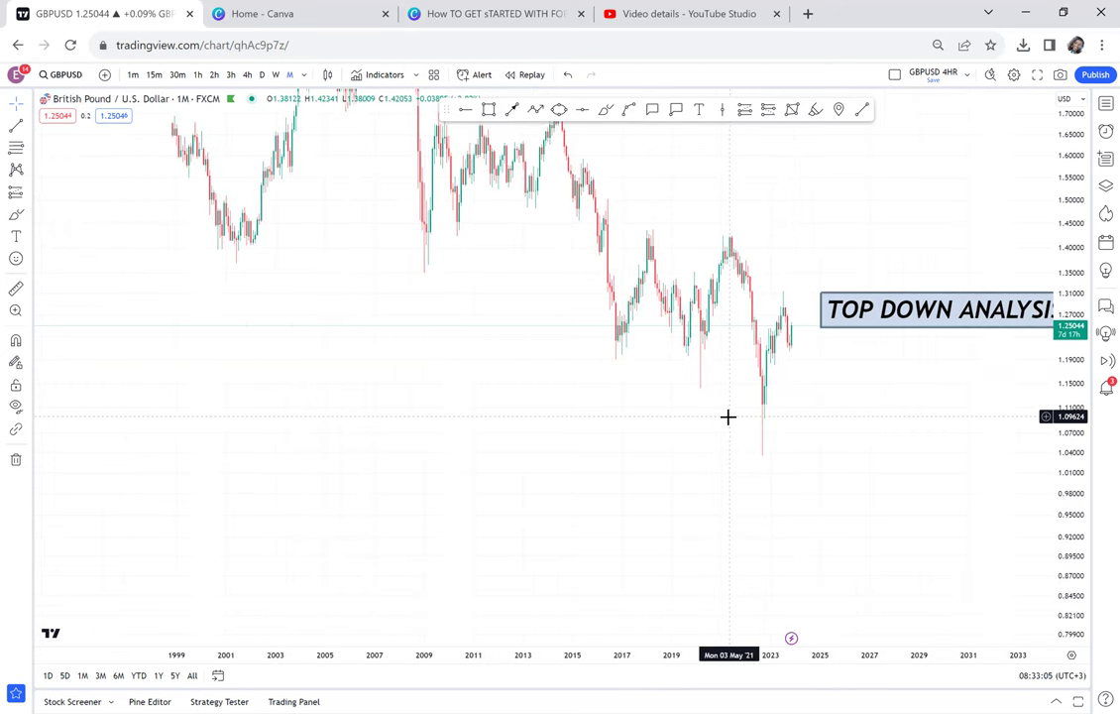
pyautogui.scroll(-4, 728, 416)
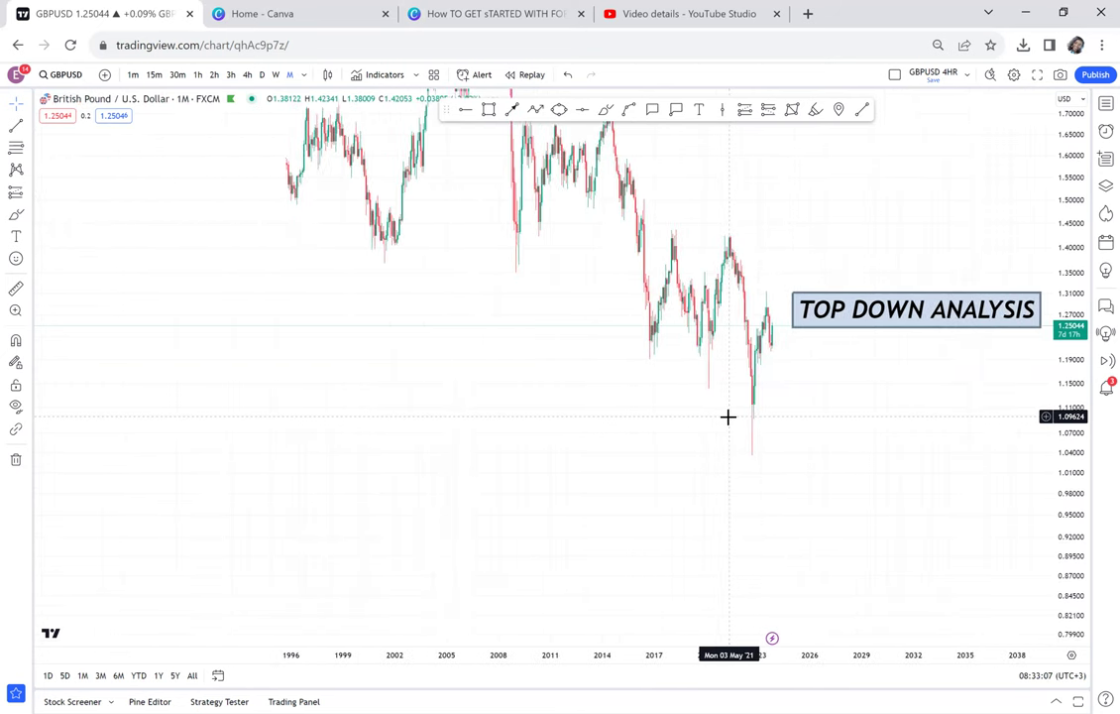
pyautogui.click(490, 112)
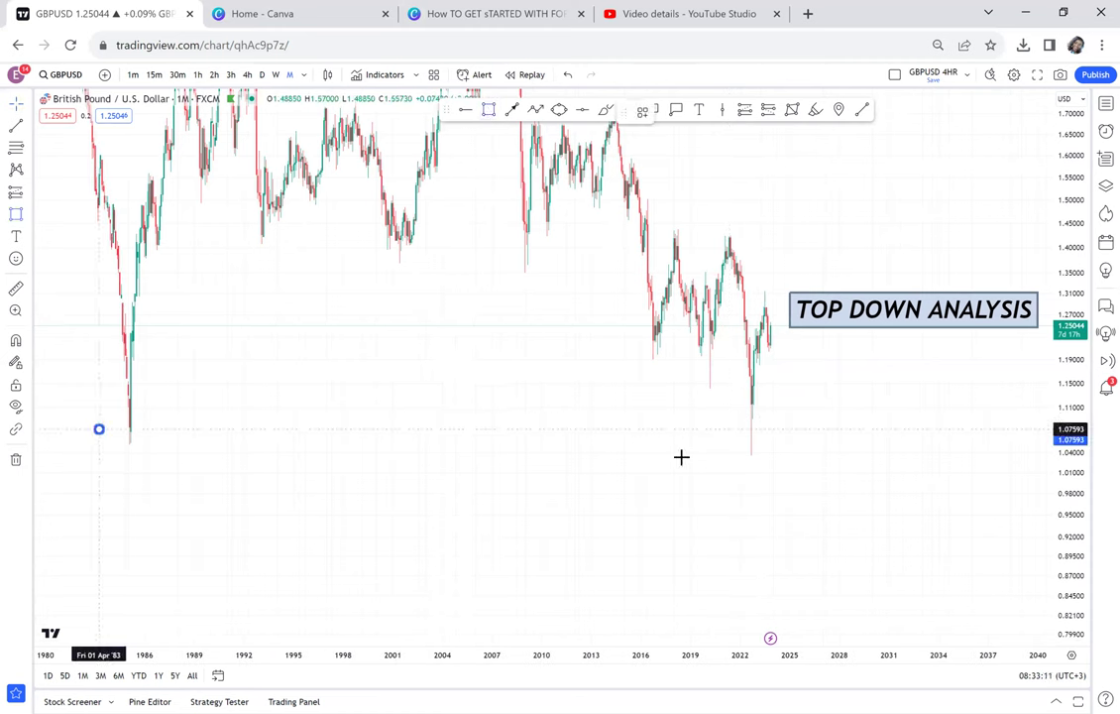
pyautogui.click(877, 445)
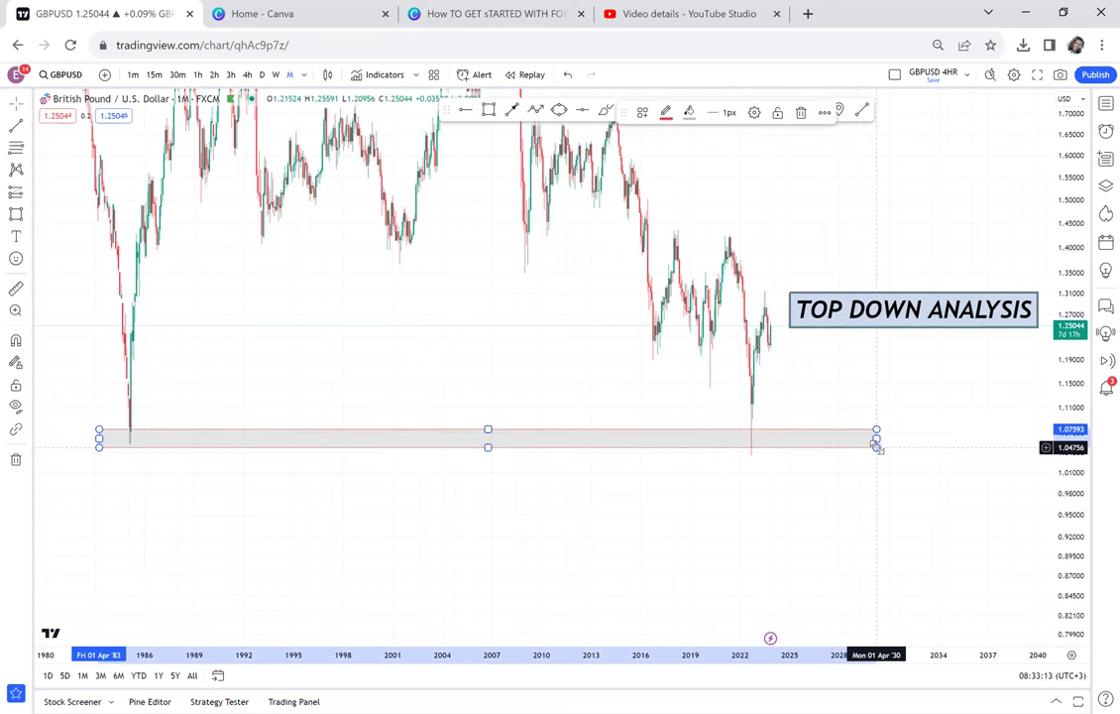
pyautogui.moveTo(877, 446); pyautogui.dragTo(863, 447)
# - Place a green horizontal line across the 2007 high at 2.11438
pyautogui.moveTo(835, 201); pyautogui.dragTo(887, 365)
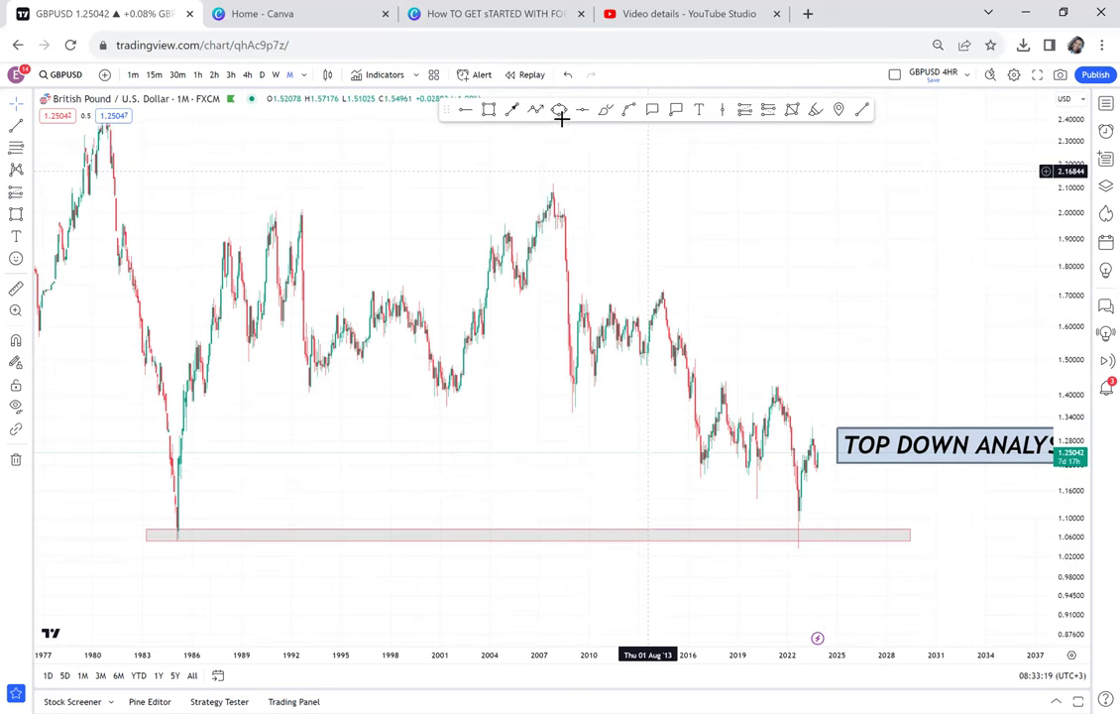
pyautogui.click(435, 184)
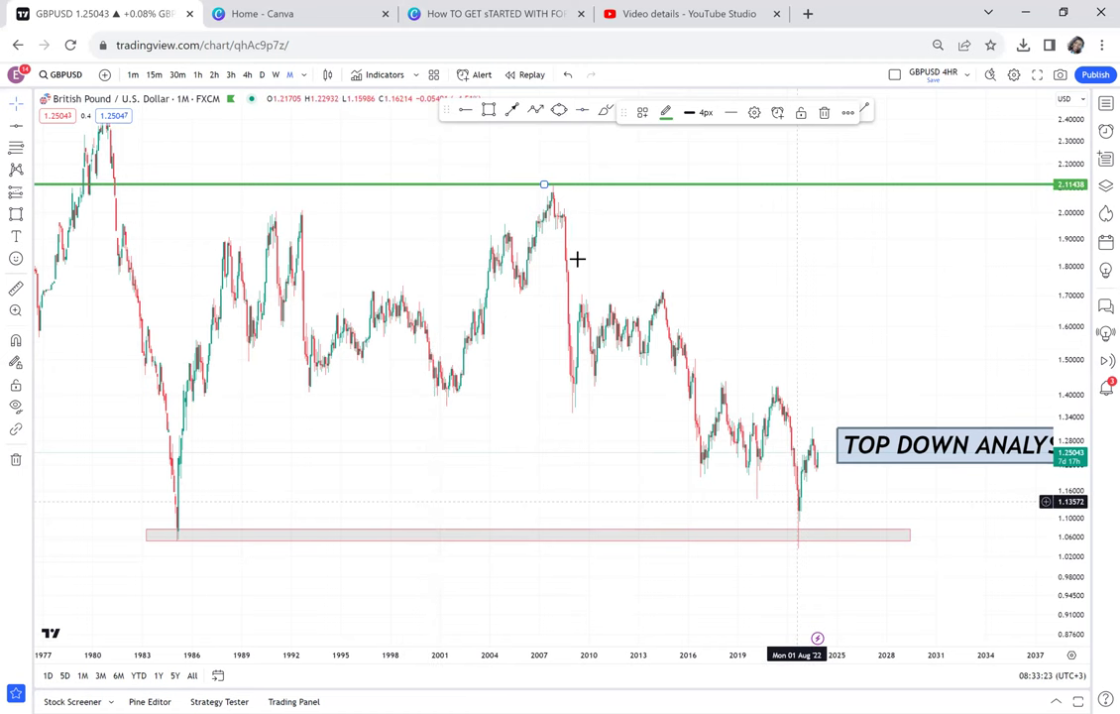
pyautogui.click(533, 164)
# - Trace the downtrend's swing highs and lows with a path from the 2007 high to the latest candles
pyautogui.click(535, 111)
pyautogui.click(549, 186)
pyautogui.click(552, 246)
pyautogui.click(566, 215)
pyautogui.doubleClick(582, 394)
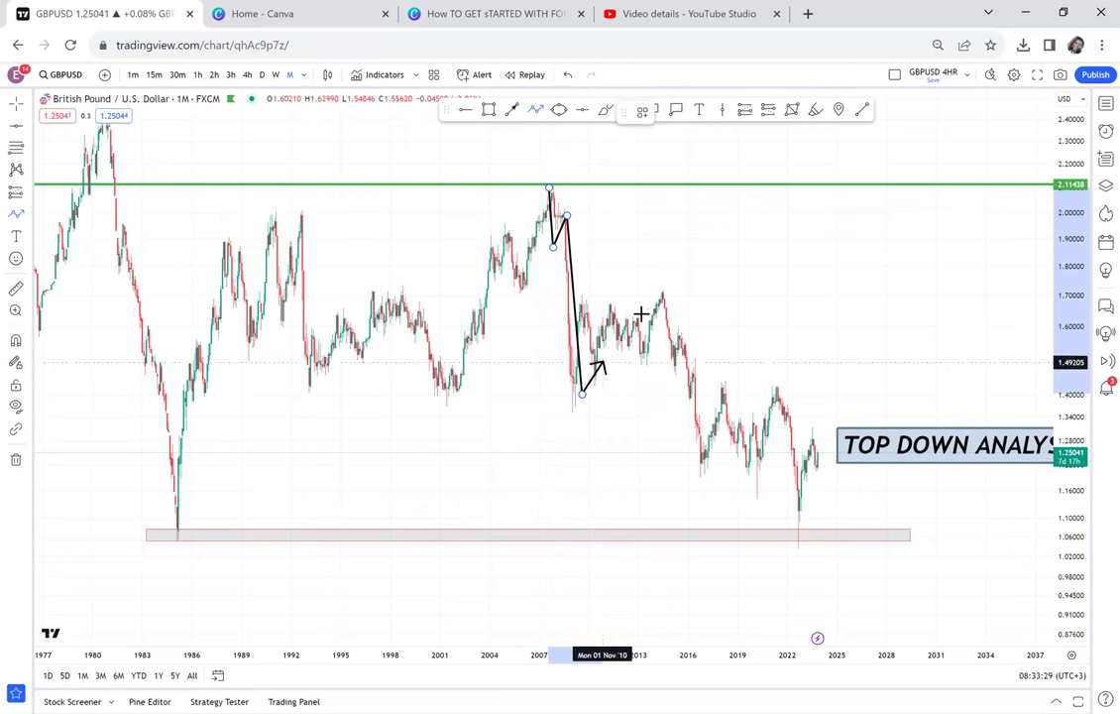
pyautogui.click(647, 307)
pyautogui.doubleClick(685, 453)
pyautogui.click(725, 390)
pyautogui.click(753, 469)
pyautogui.click(777, 392)
pyautogui.click(794, 519)
pyautogui.doubleClick(811, 454)
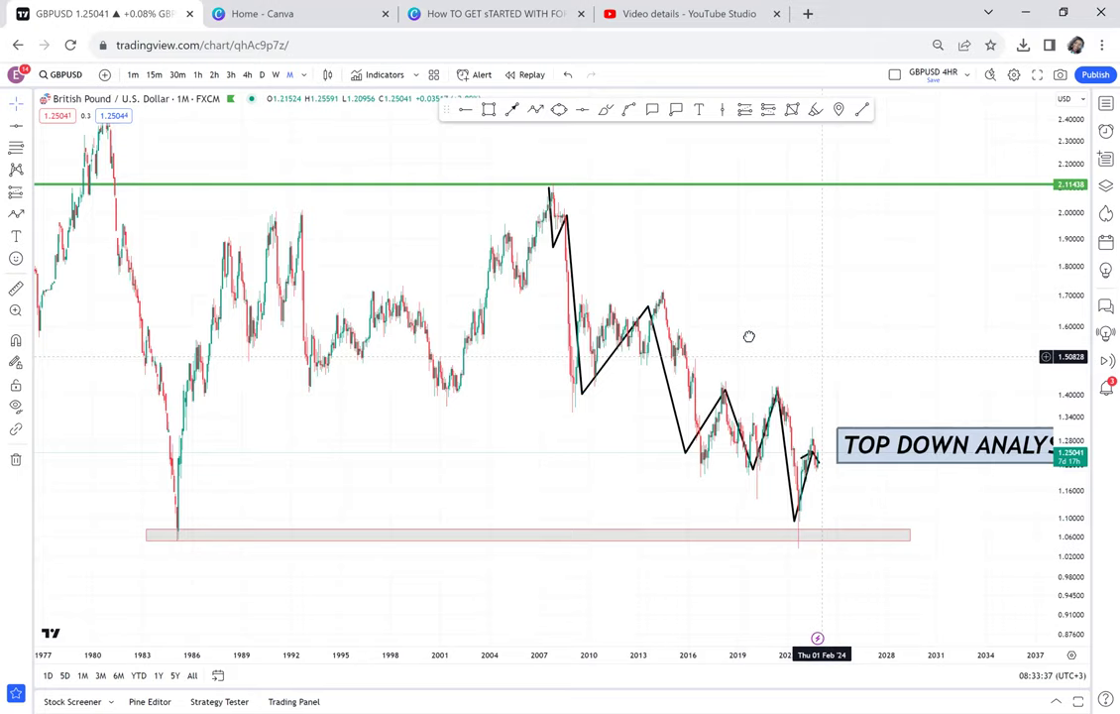
# - Delete the path tracing the downtrend swings
pyautogui.moveTo(749, 337); pyautogui.dragTo(744, 307)
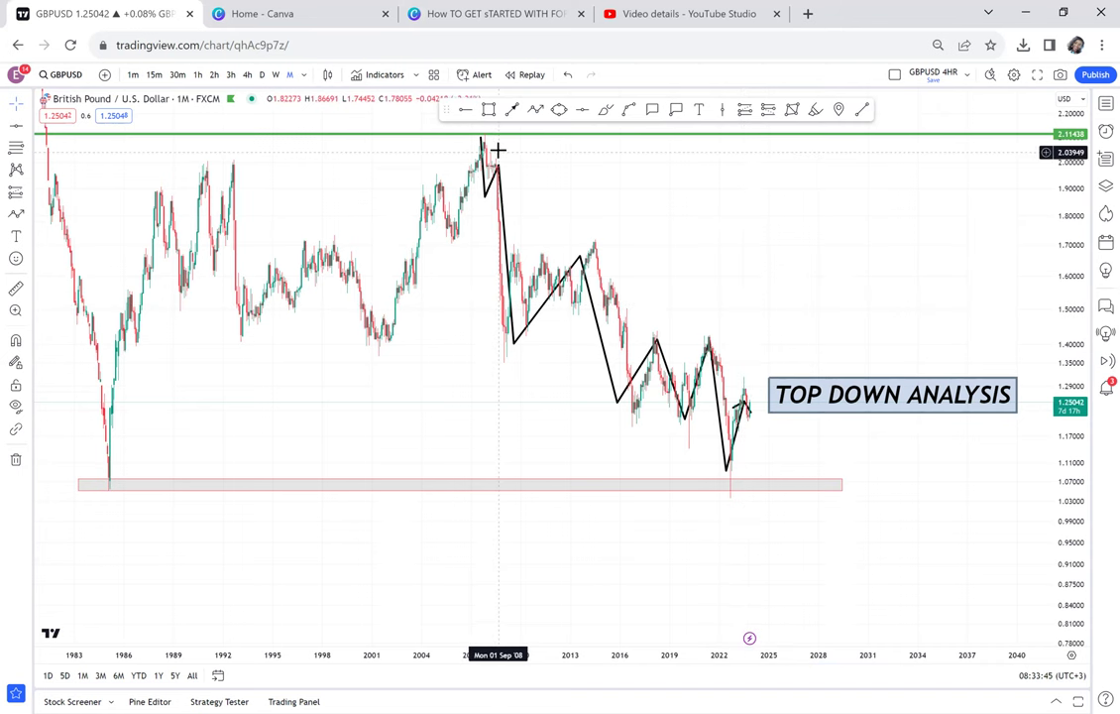
pyautogui.click(594, 318)
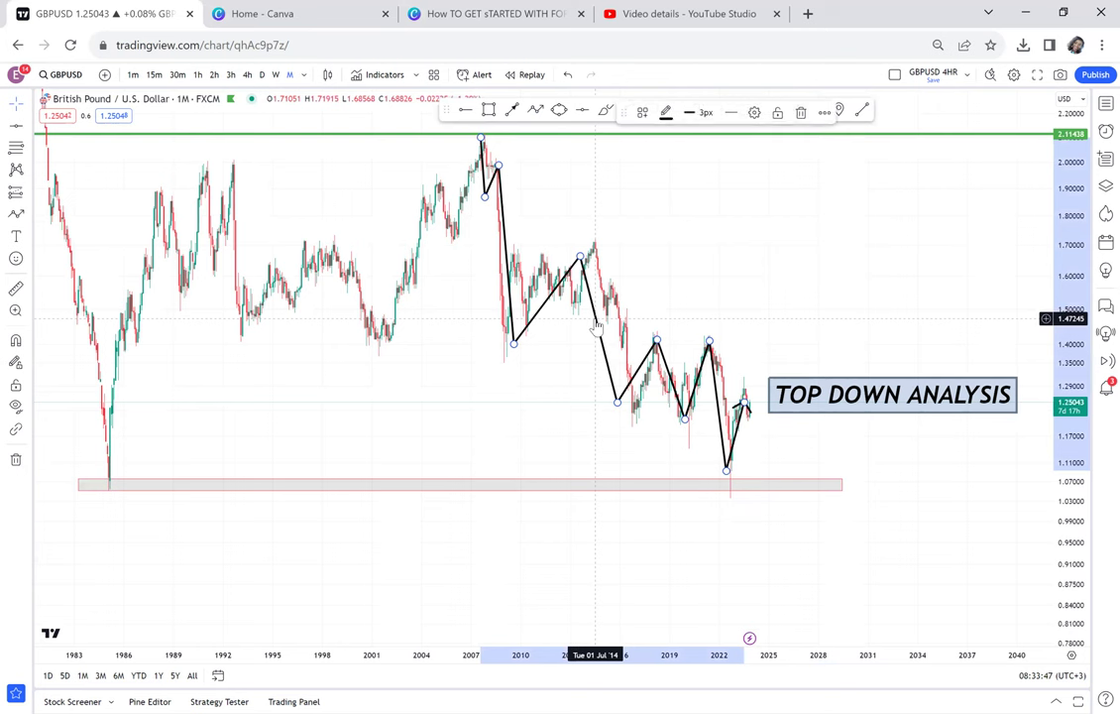
pyautogui.press('Delete')
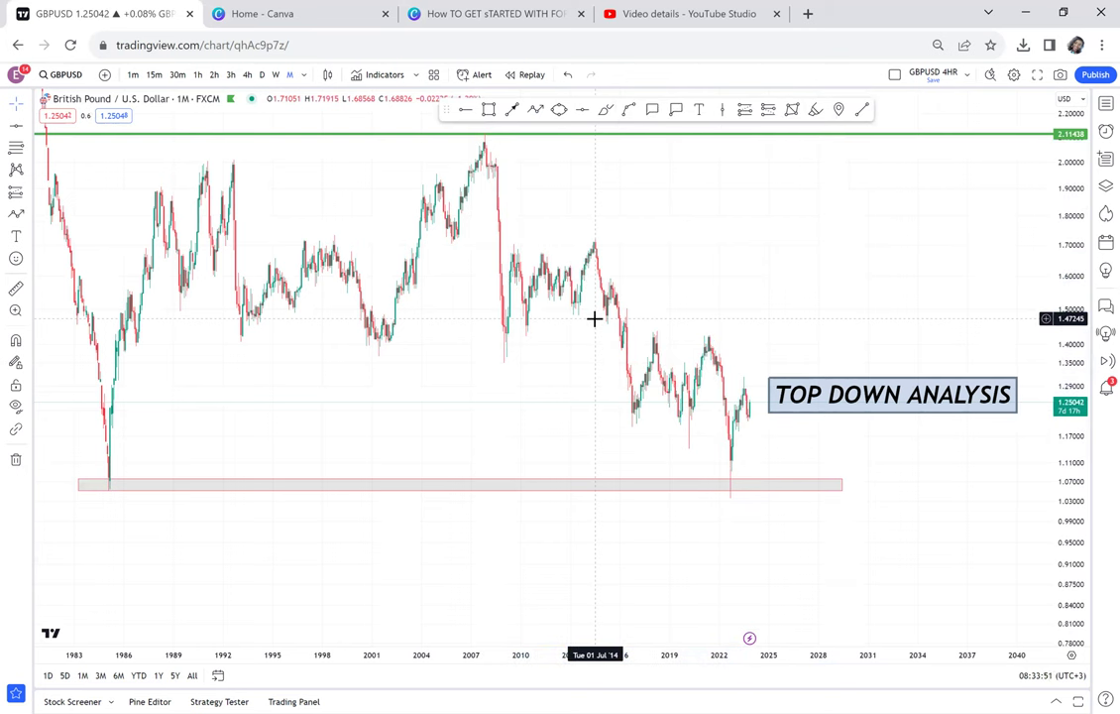
# - Measure the range from the support zone to the upper green line and place a horizontal line at its midpoint, 1.48667
pyautogui.click(16, 288)
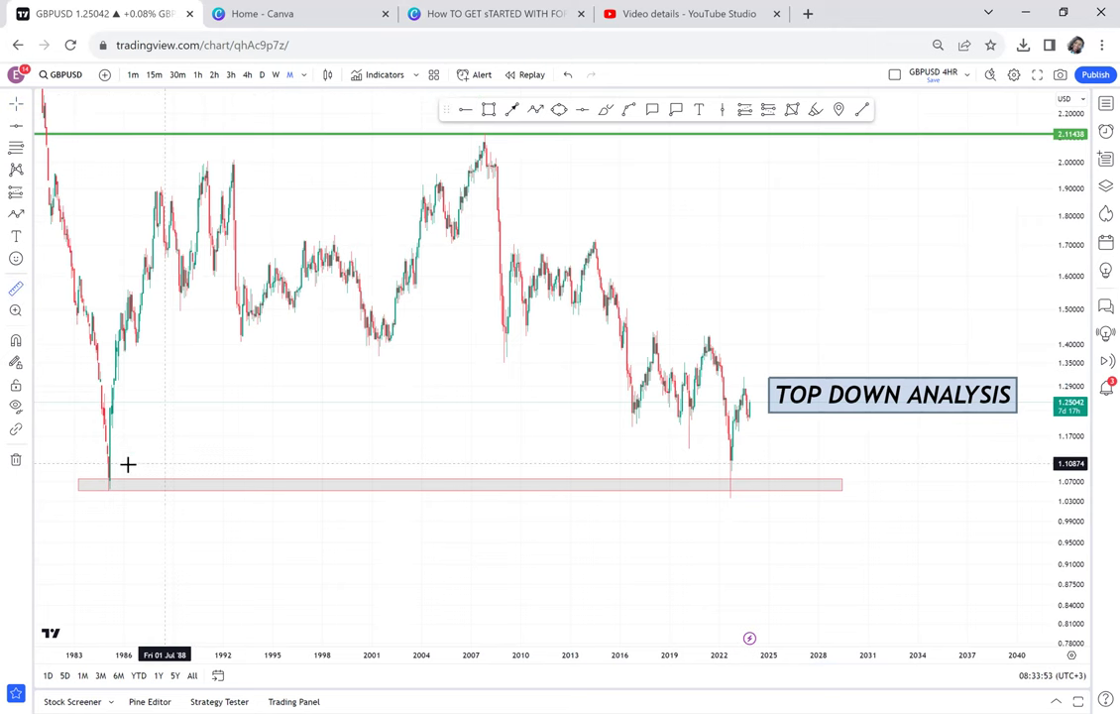
pyautogui.click(79, 488)
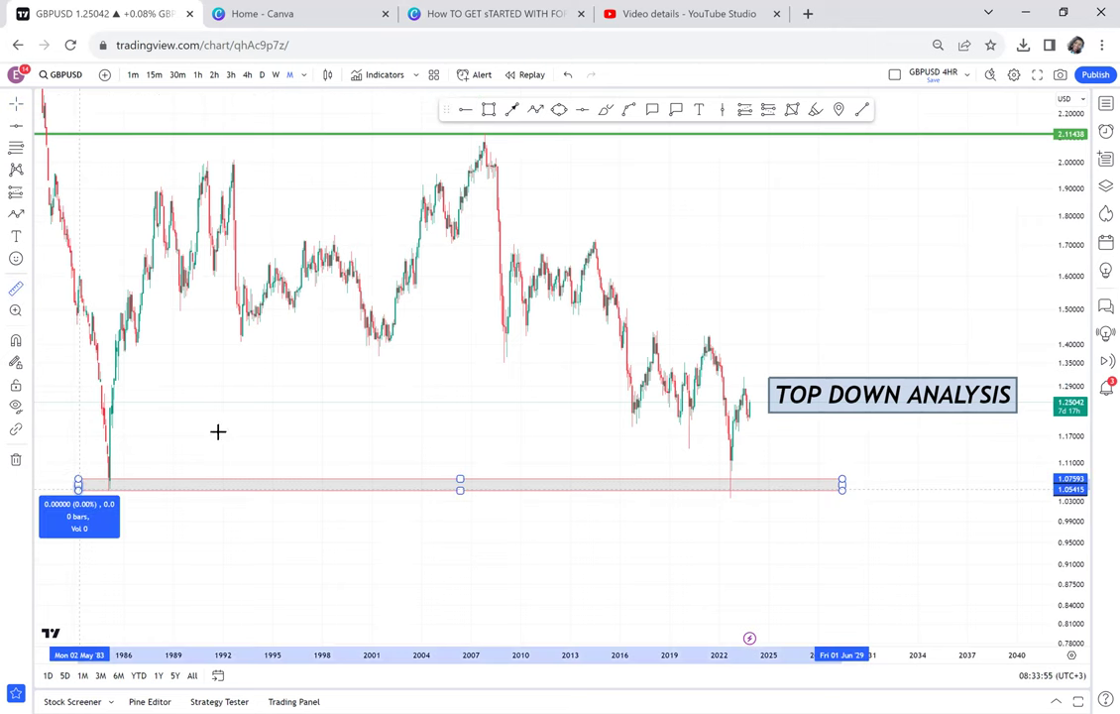
pyautogui.click(835, 131)
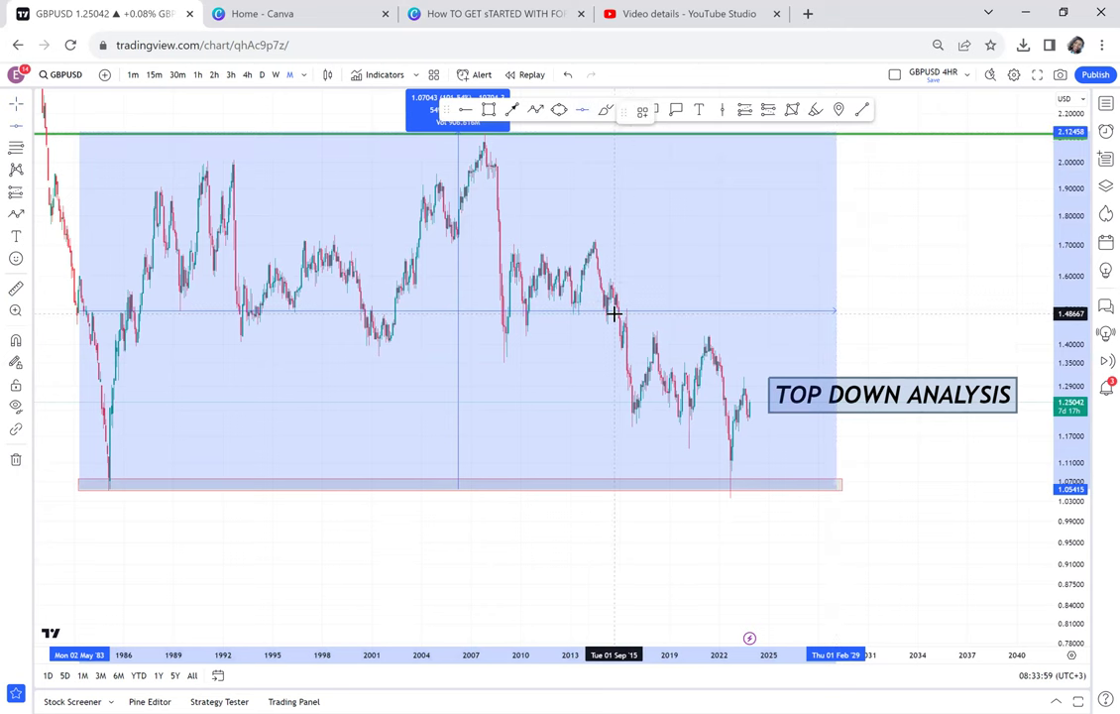
pyautogui.click(544, 313)
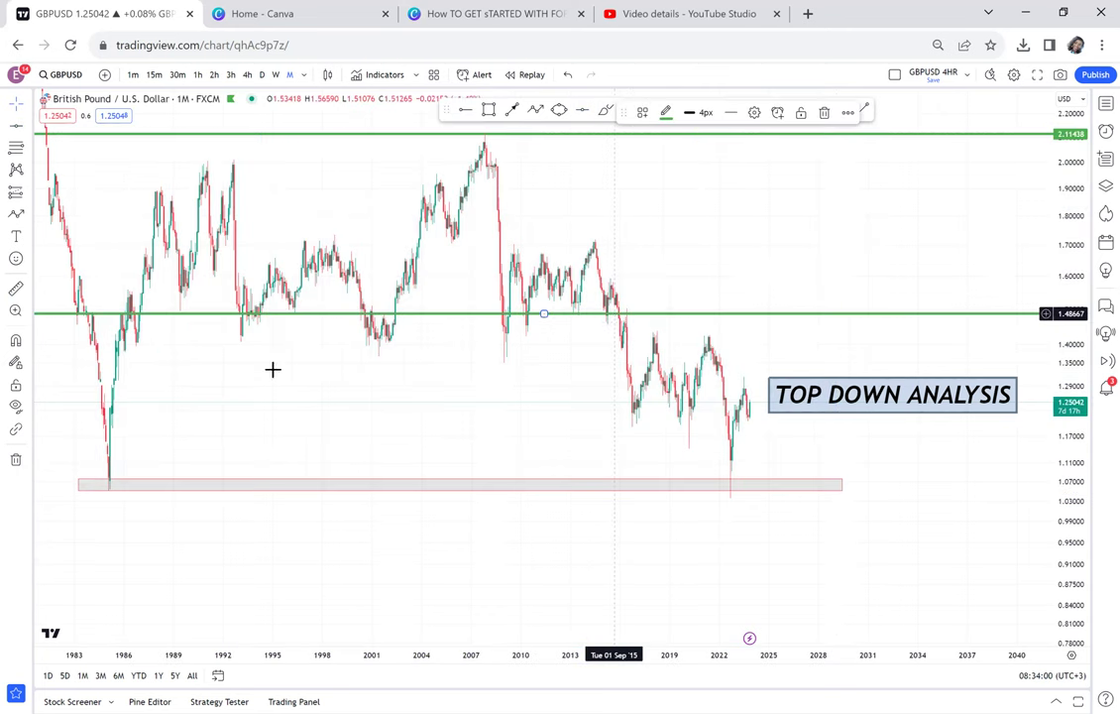
# - Measure the range from the support zone to the middle green line and place a horizontal ray at its midpoint, 1.25338
pyautogui.click(14, 288)
pyautogui.click(82, 487)
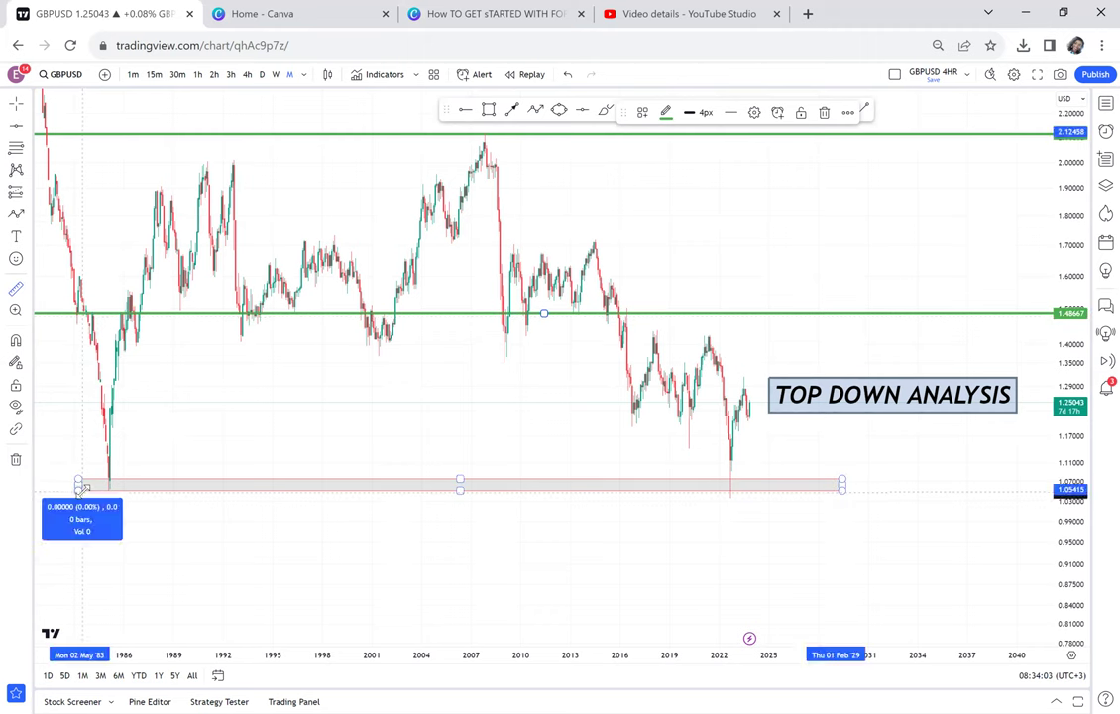
pyautogui.click(832, 313)
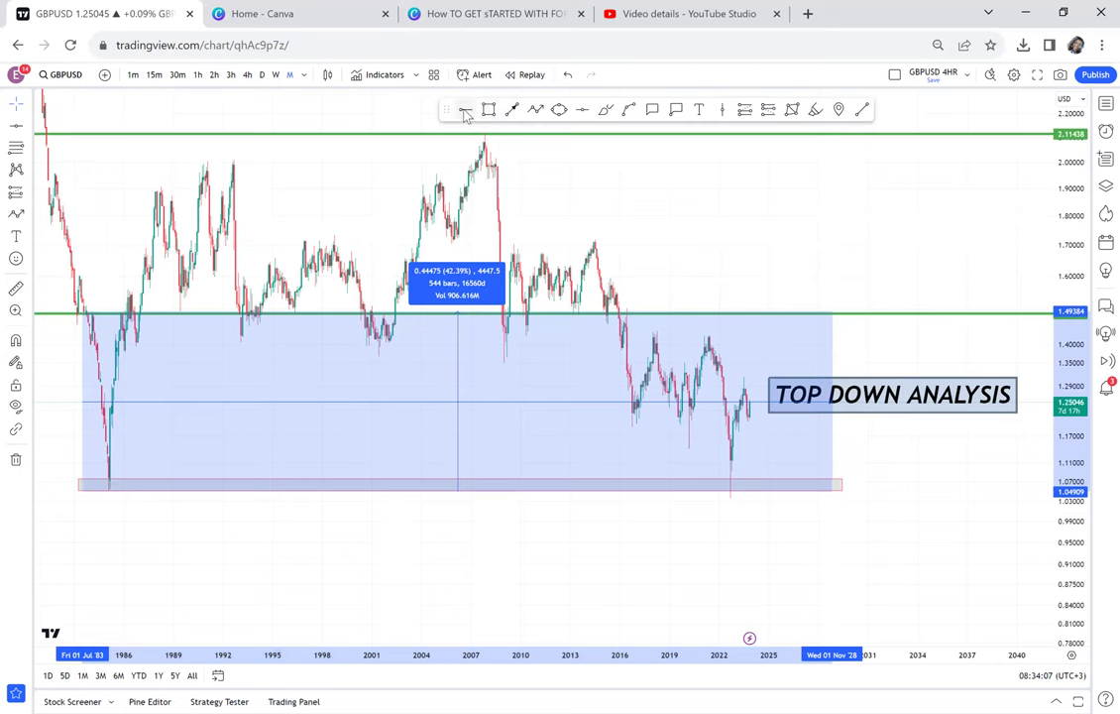
pyautogui.click(634, 407)
# - Measure the lower half of the range again, from the support zone up to the middle green line, and clear the measurement
pyautogui.moveTo(642, 309); pyautogui.dragTo(619, 259)
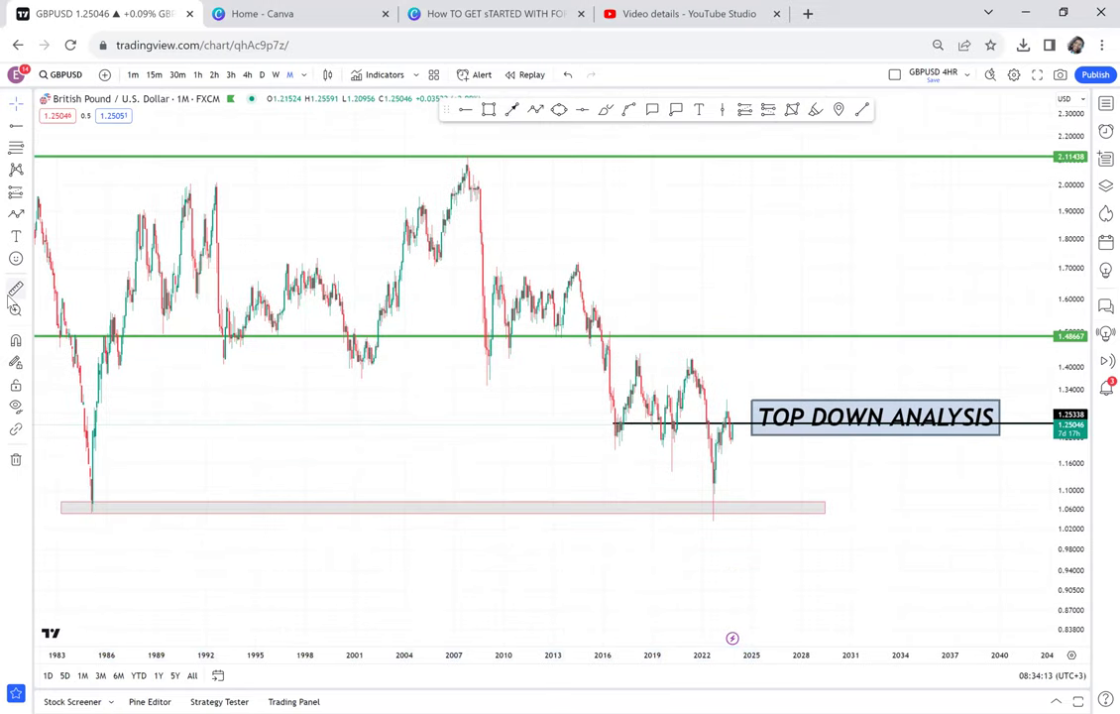
pyautogui.click(14, 290)
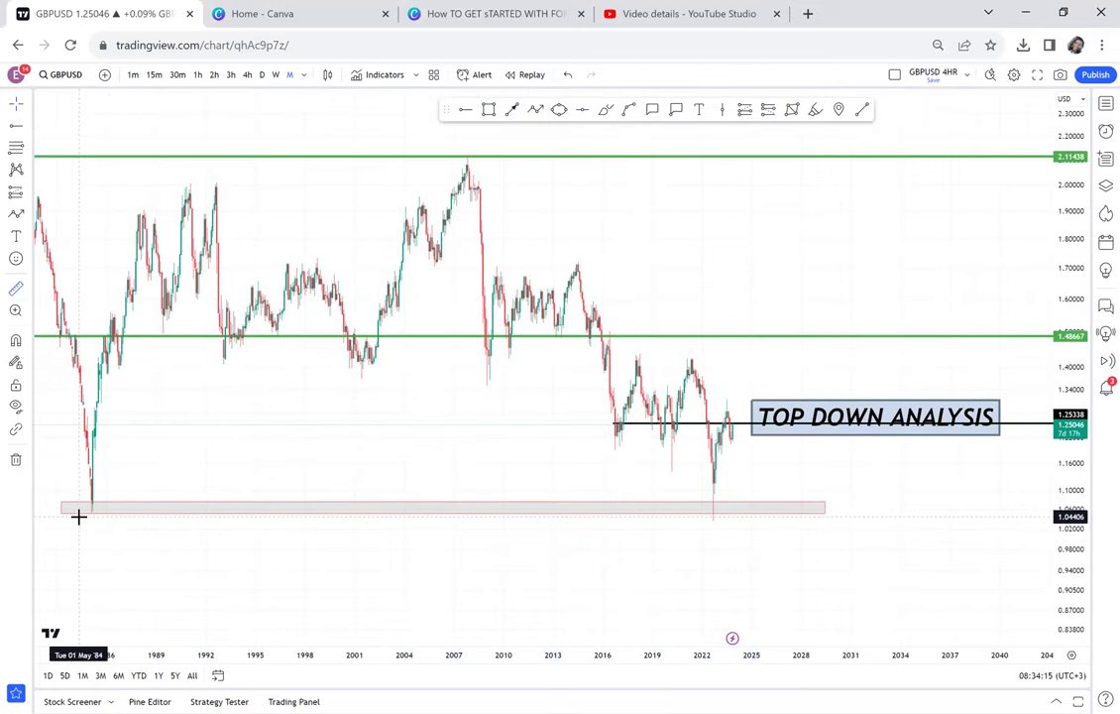
pyautogui.click(78, 514)
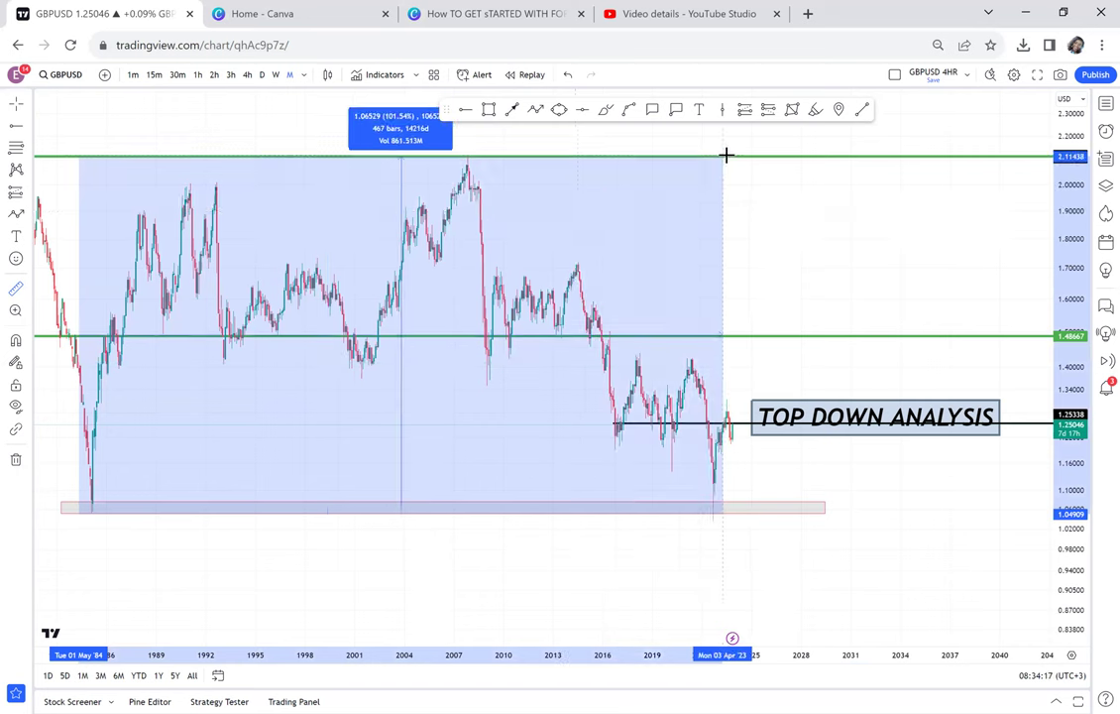
pyautogui.click(814, 335)
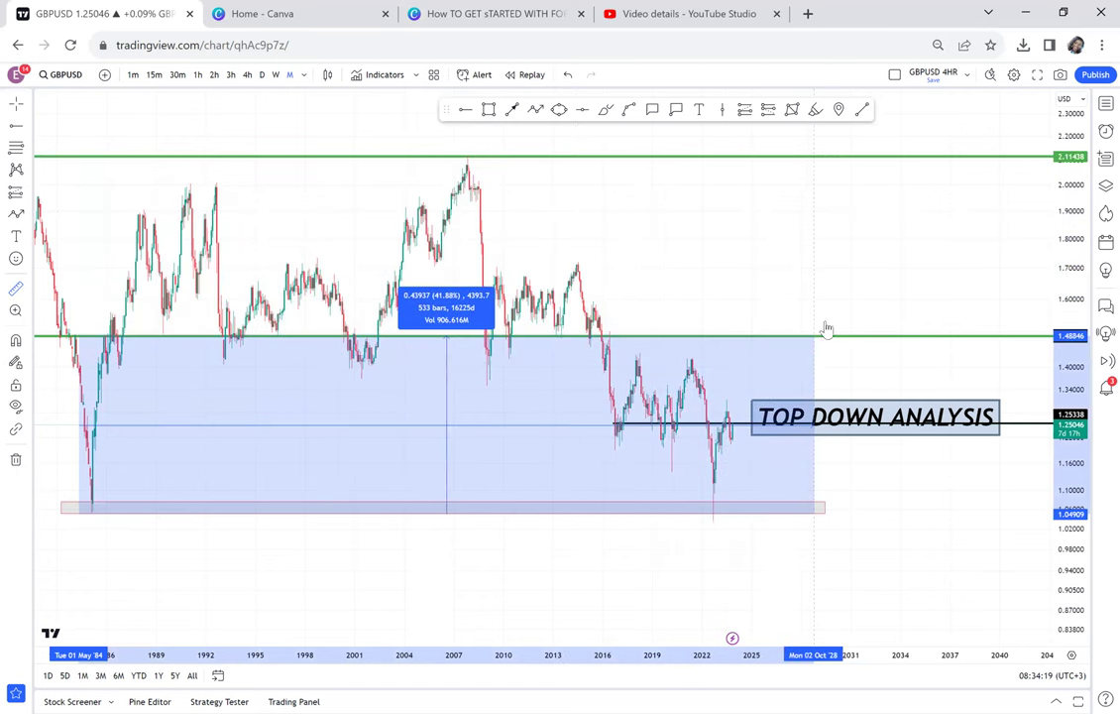
pyautogui.click(846, 282)
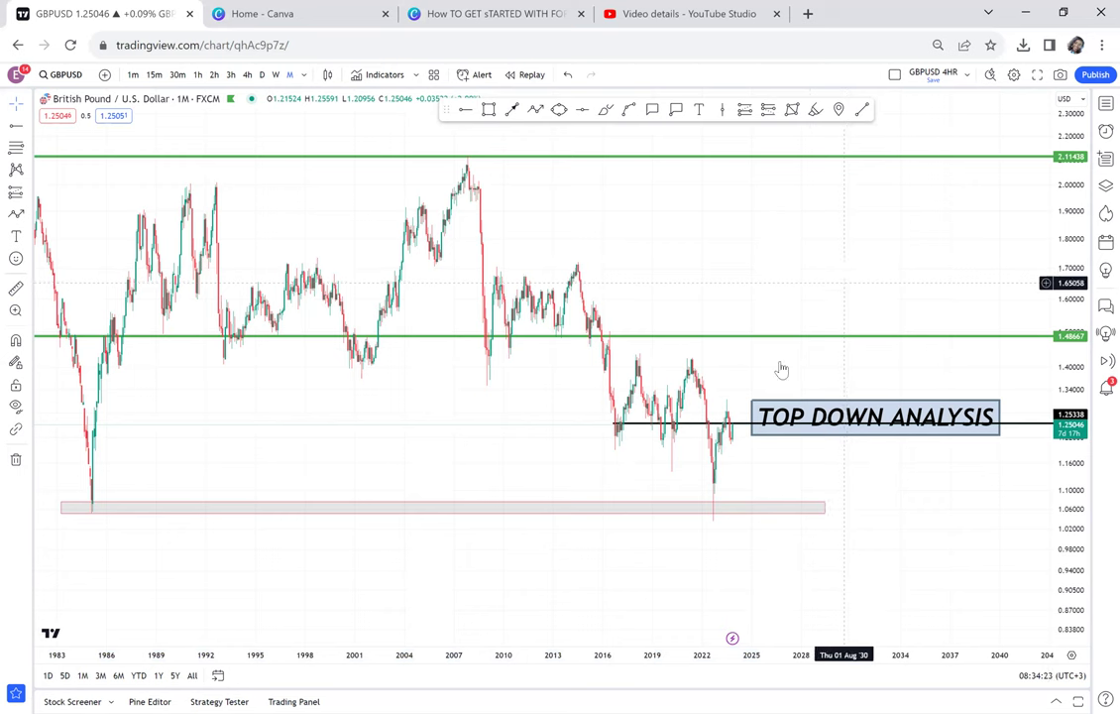
# - Move the "TOP DOWN ANALYSIS" label off the black ray, up to about the 1.99 price level
pyautogui.moveTo(813, 417)
pyautogui.mouseDown()
pyautogui.moveTo(760, 233)
pyautogui.moveTo(756, 275)
pyautogui.mouseUp()
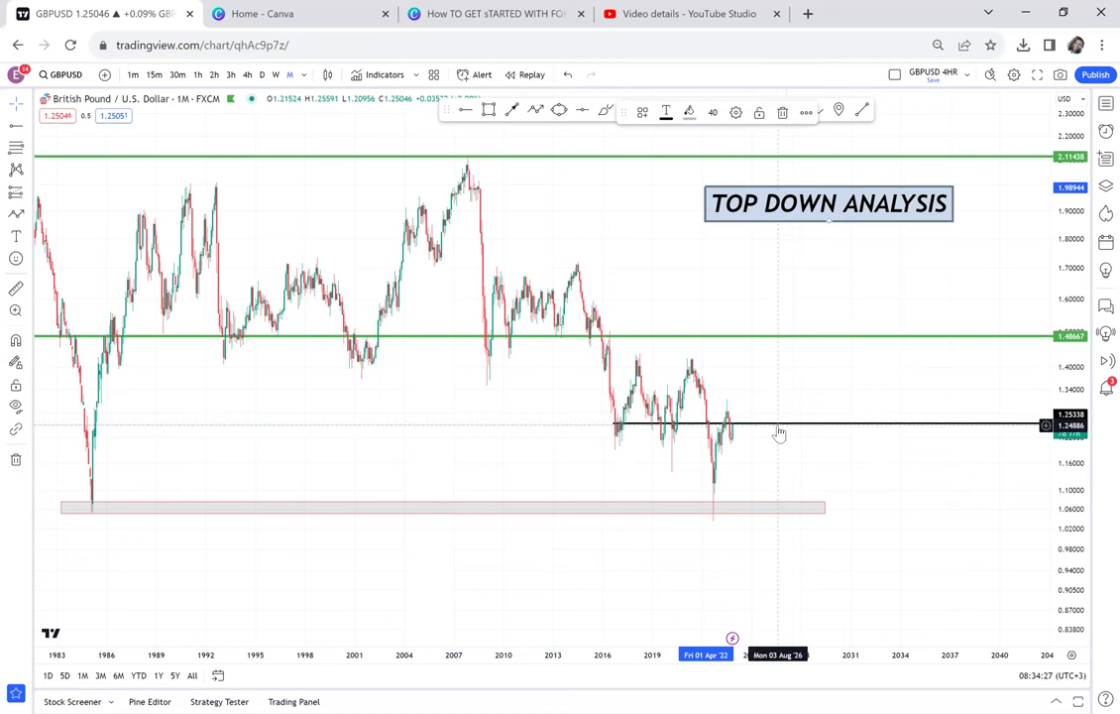
# - Draw an ellipse around the 1985 low at the support zone
pyautogui.click(559, 111)
pyautogui.click(560, 110)
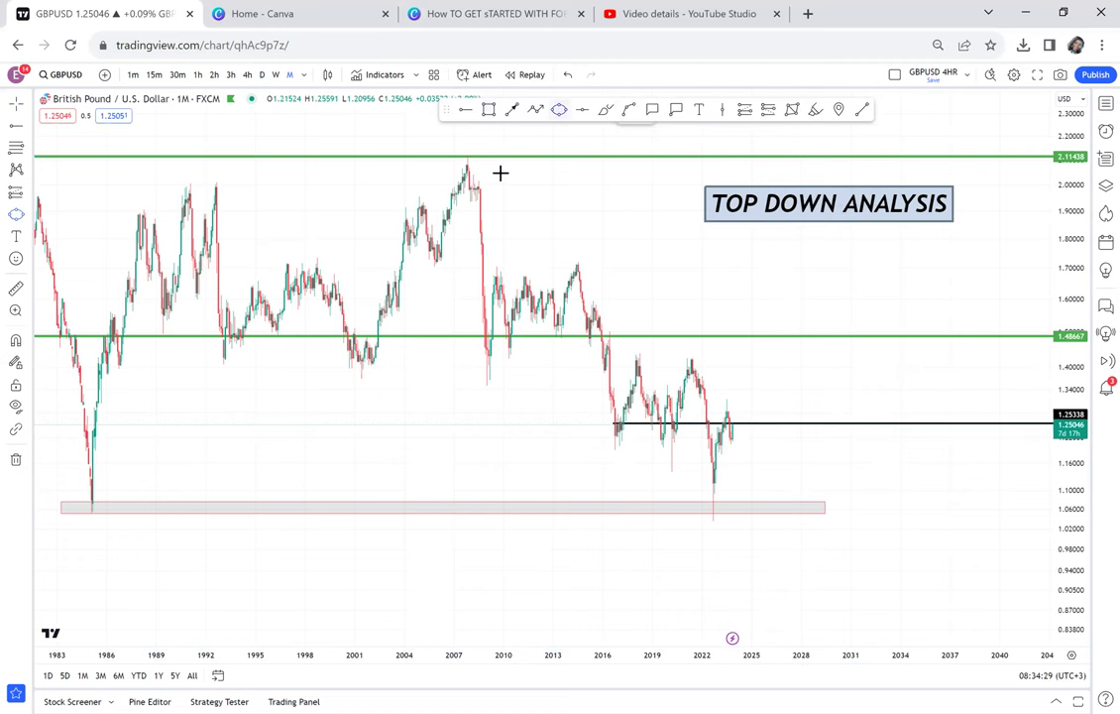
pyautogui.click(60, 515)
pyautogui.click(123, 489)
pyautogui.click(137, 510)
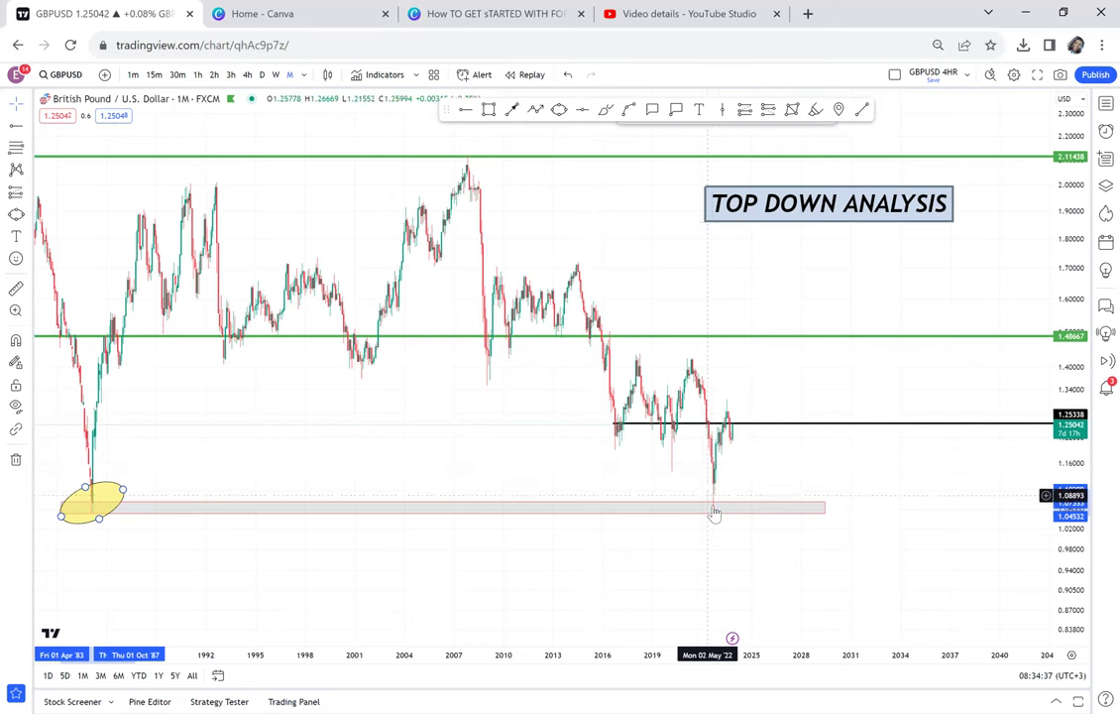
# - Draw a rectangular resistance zone across the 2018 and 2021 highs, from about 1.4394 down to 1.4198, spanning March 2017 to July 2023
pyautogui.moveTo(842, 359); pyautogui.dragTo(771, 299)
pyautogui.scroll(2, 771, 297)
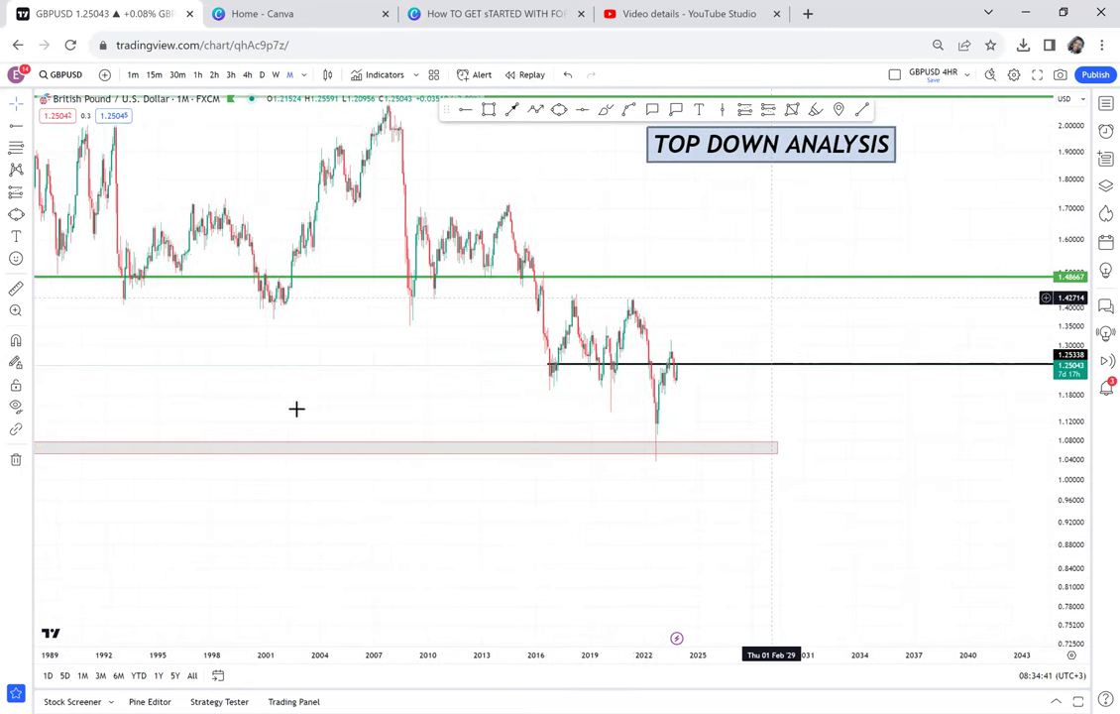
pyautogui.moveTo(1078, 441); pyautogui.dragTo(1066, 121)
pyautogui.scroll(2, 857, 208)
pyautogui.scroll(3, 857, 207)
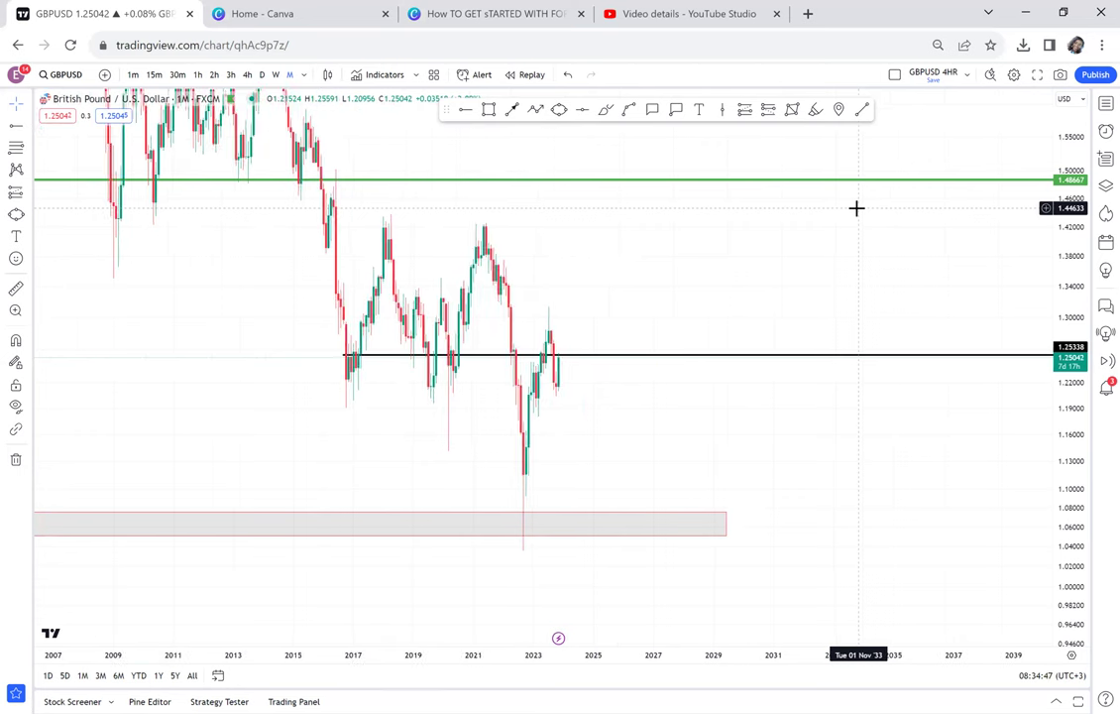
pyautogui.scroll(1, 856, 208)
pyautogui.moveTo(672, 235); pyautogui.dragTo(742, 311)
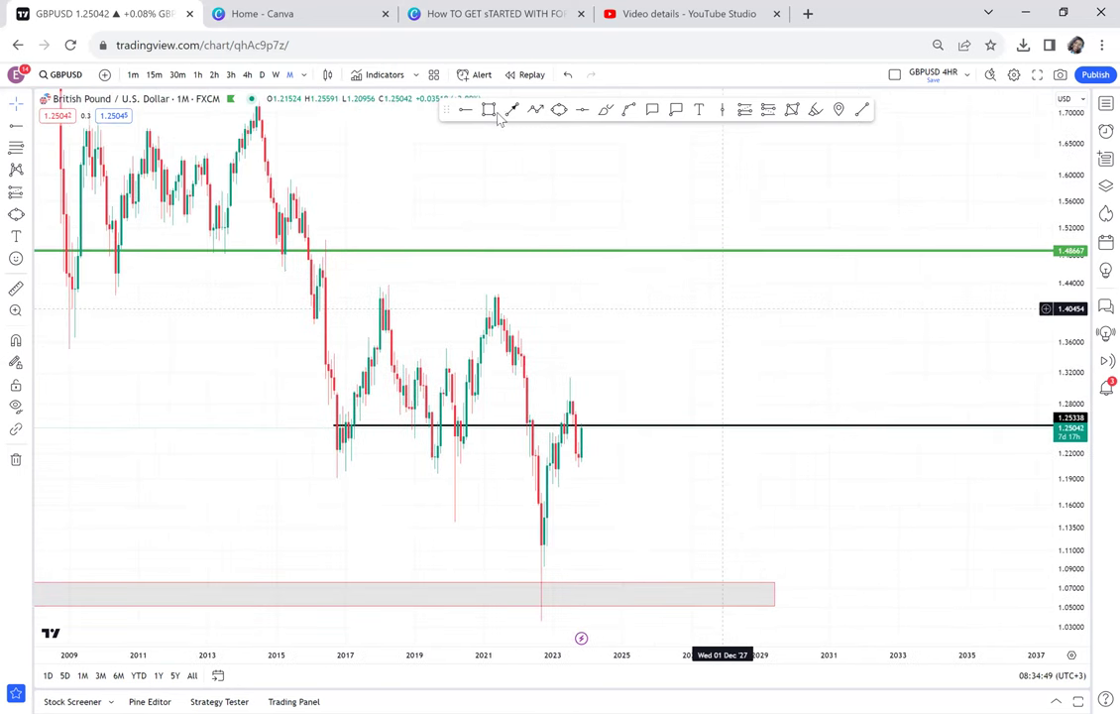
pyautogui.click(490, 110)
pyautogui.moveTo(350, 285)
pyautogui.mouseDown()
pyautogui.moveTo(550, 282)
pyautogui.moveTo(570, 295)
pyautogui.mouseUp()
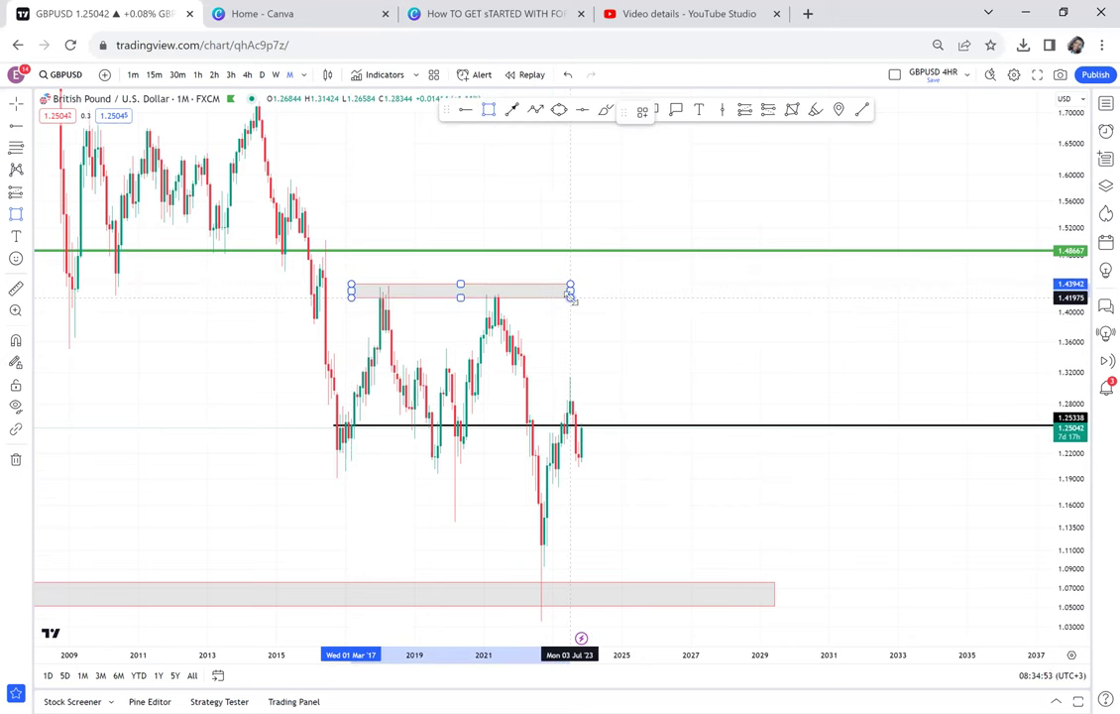
# - Delete the black horizontal ray at 1.25338
pyautogui.moveTo(235, 379); pyautogui.dragTo(955, 335)
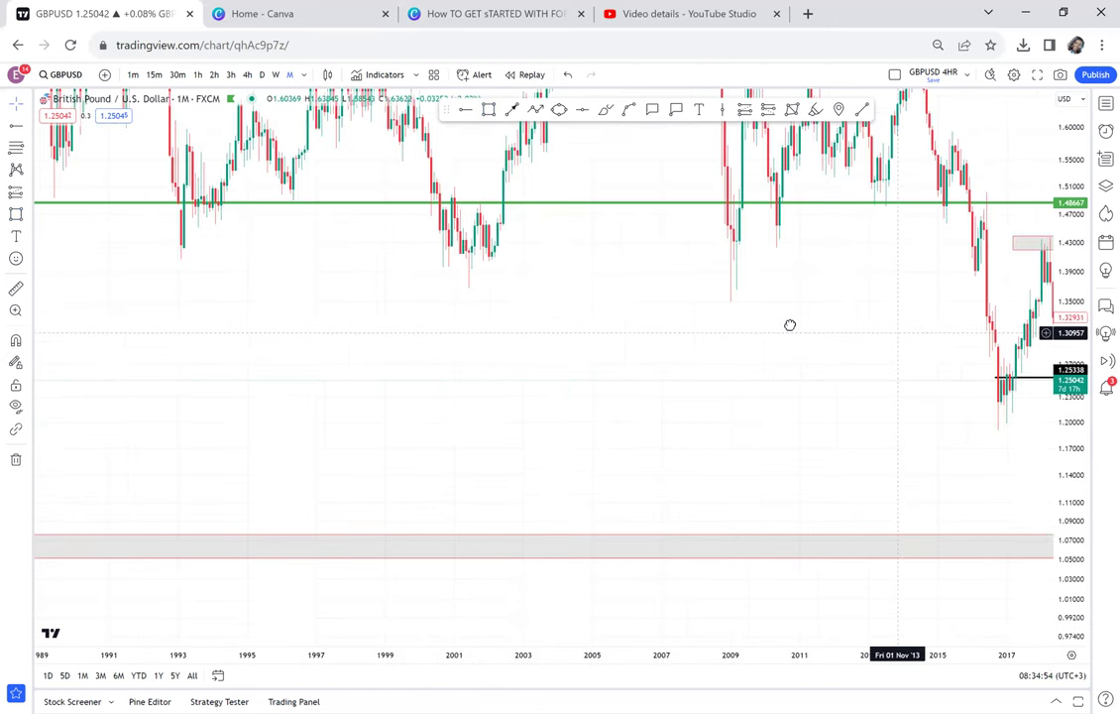
pyautogui.moveTo(790, 326); pyautogui.dragTo(526, 310)
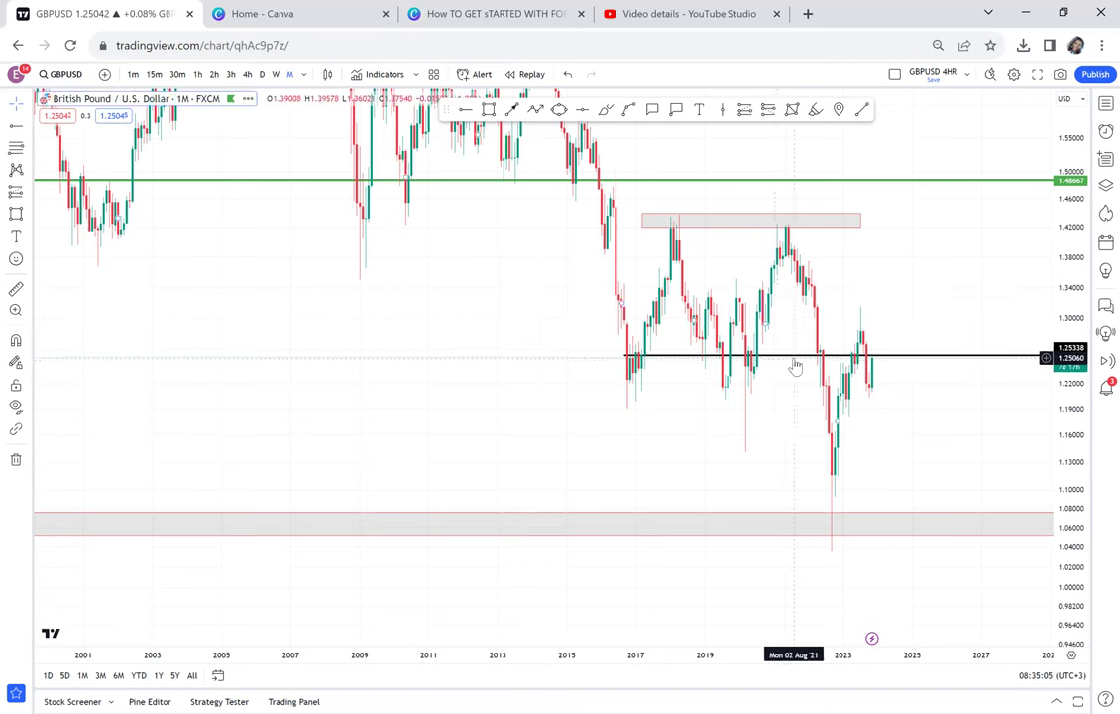
pyautogui.click(669, 228)
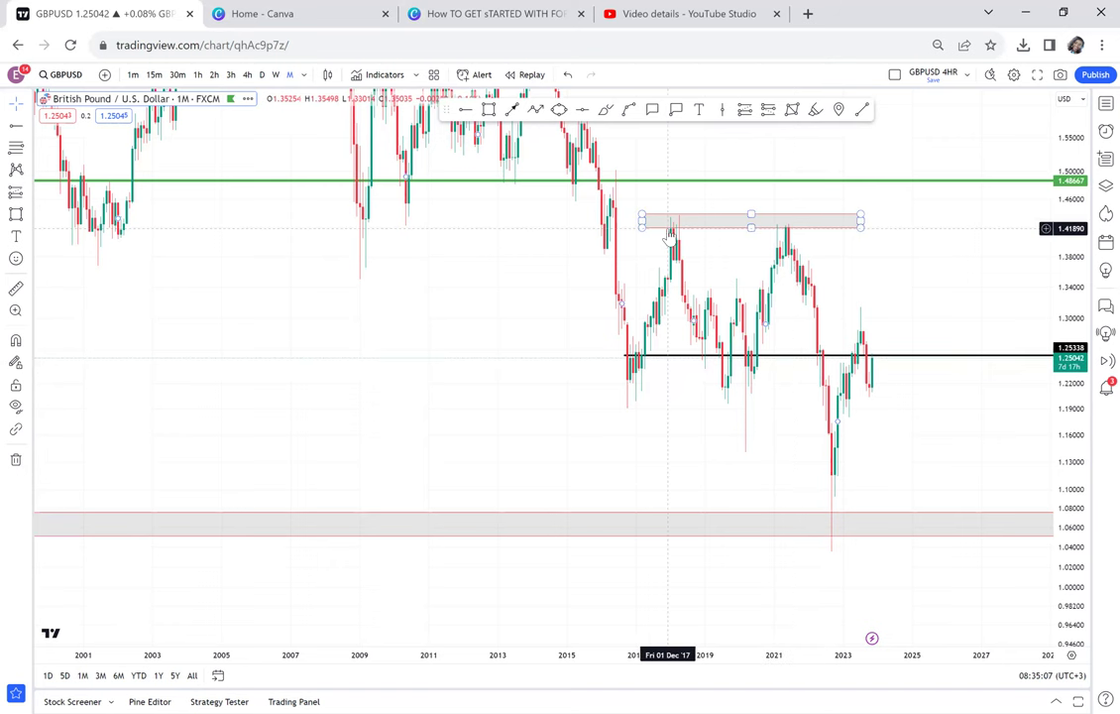
pyautogui.click(783, 234)
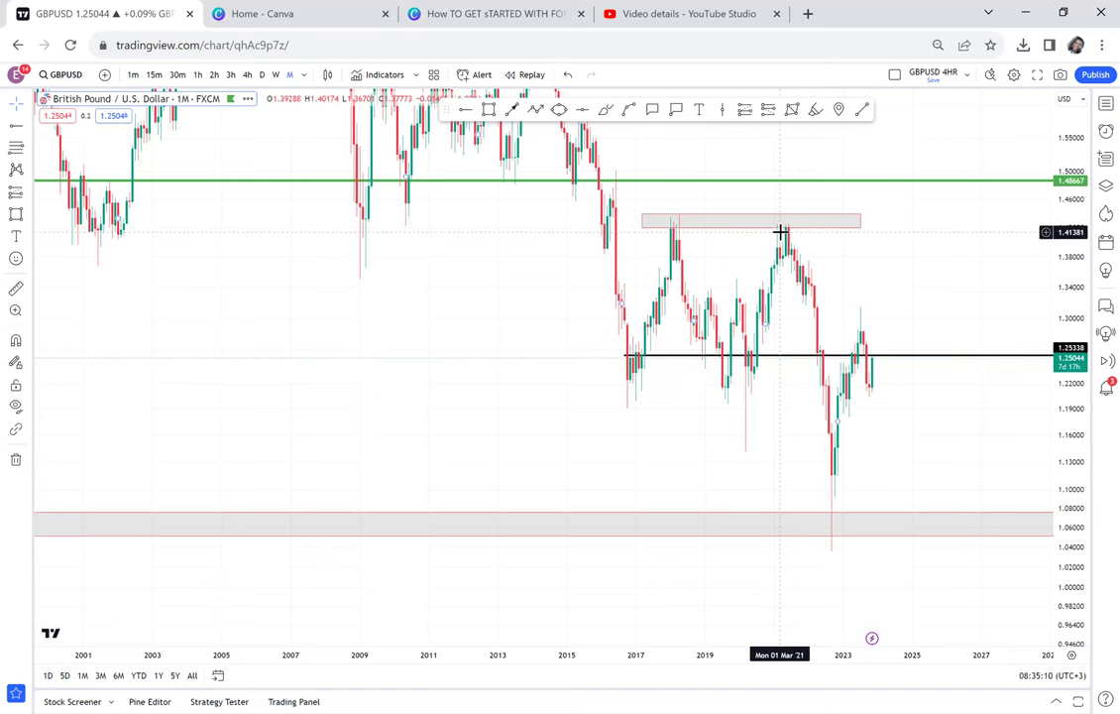
pyautogui.click(769, 356)
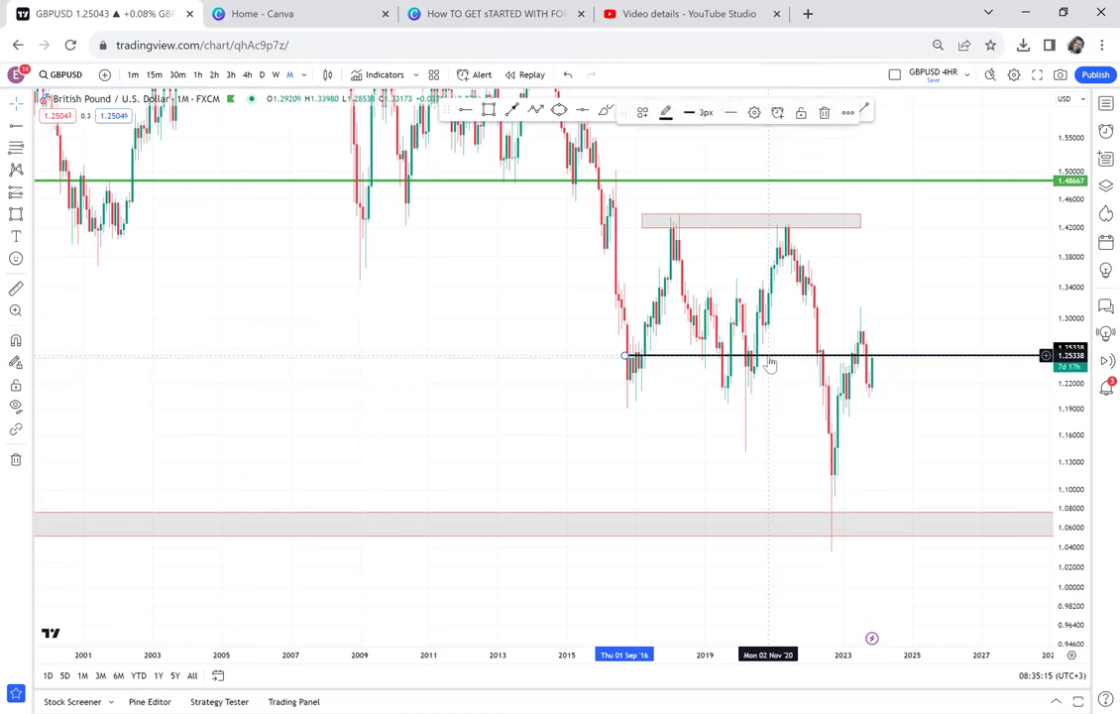
pyautogui.press('Delete')
# - Place a horizontal line at the 2020 wick low, 1.13982, and colour it red
pyautogui.moveTo(860, 266); pyautogui.dragTo(682, 276)
pyautogui.moveTo(732, 232)
pyautogui.mouseDown()
pyautogui.moveTo(885, 429)
pyautogui.moveTo(780, 200)
pyautogui.moveTo(738, 168)
pyautogui.mouseUp()
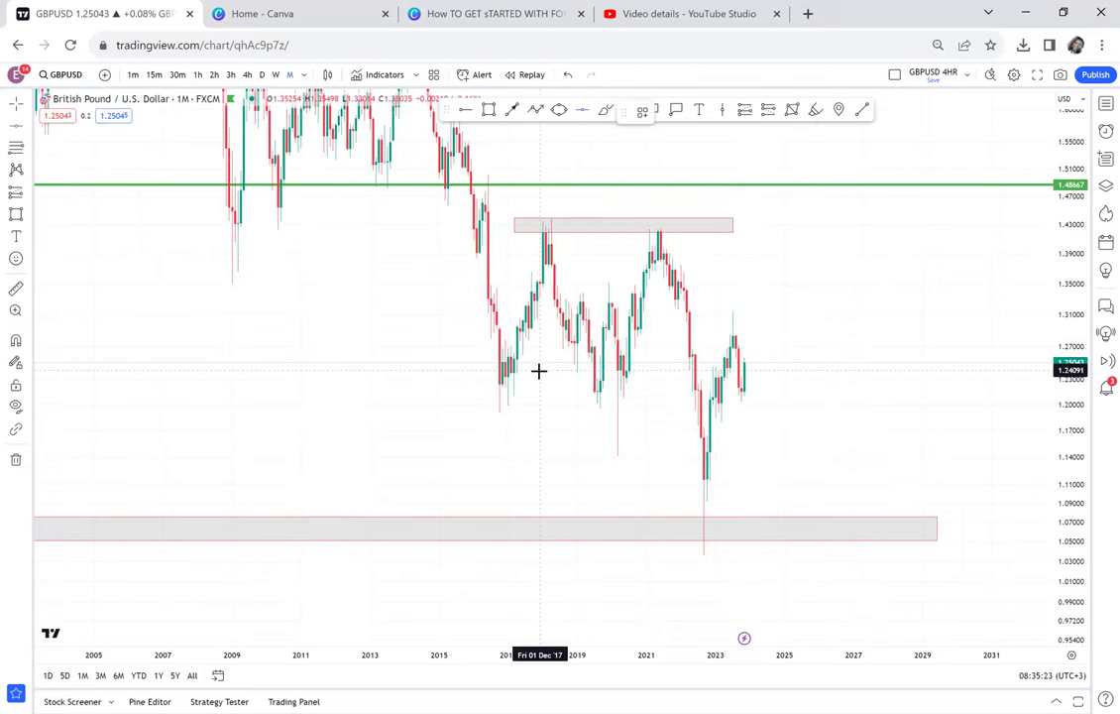
pyautogui.click(451, 457)
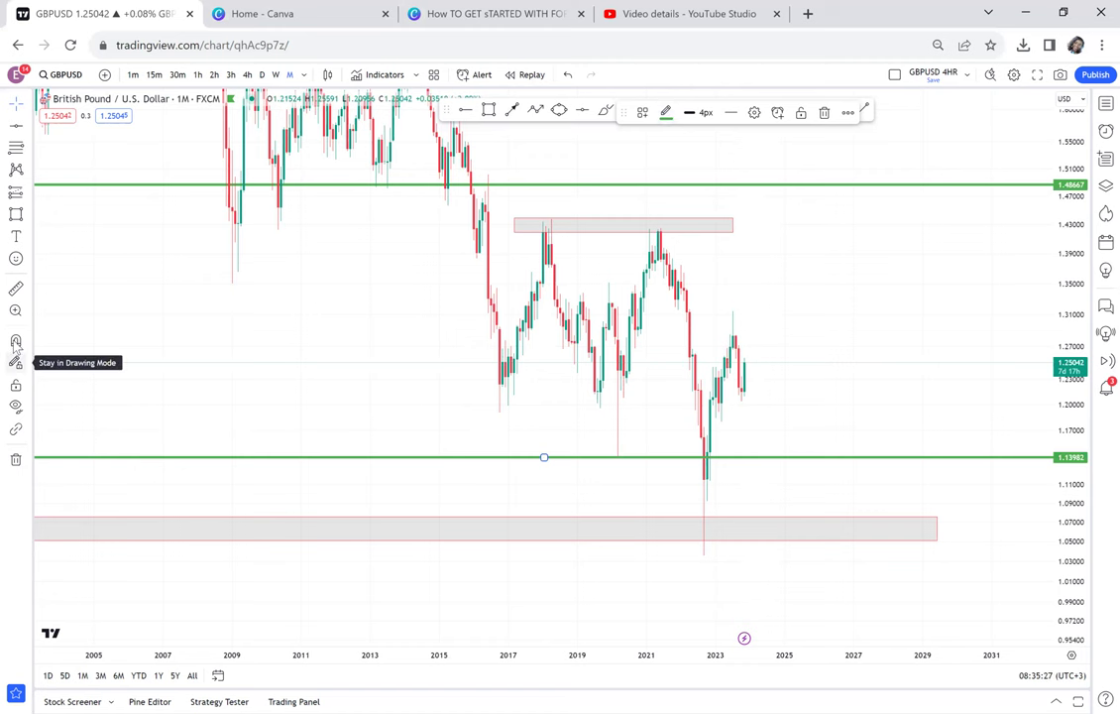
pyautogui.click(666, 114)
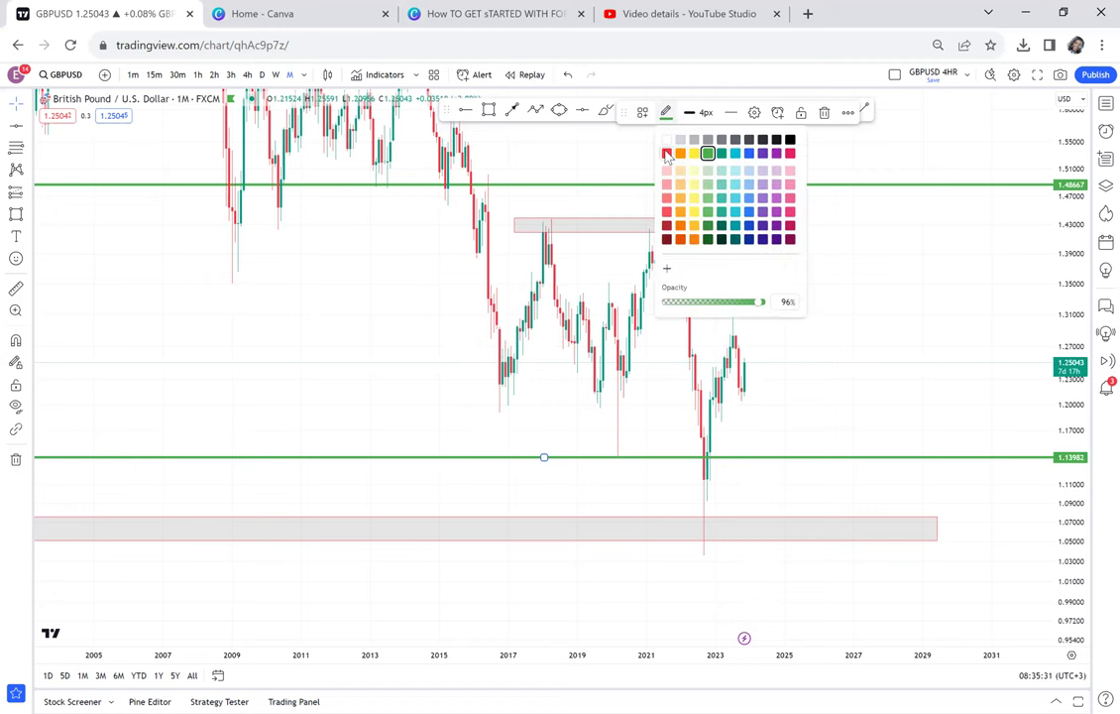
pyautogui.click(666, 154)
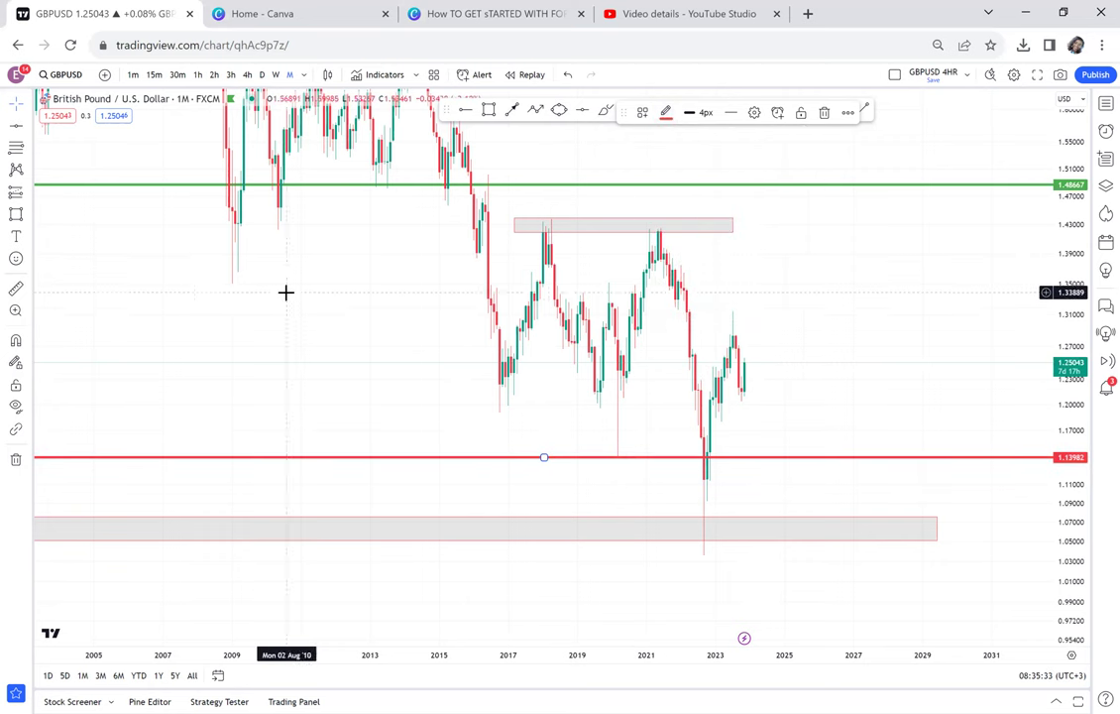
pyautogui.click(502, 220)
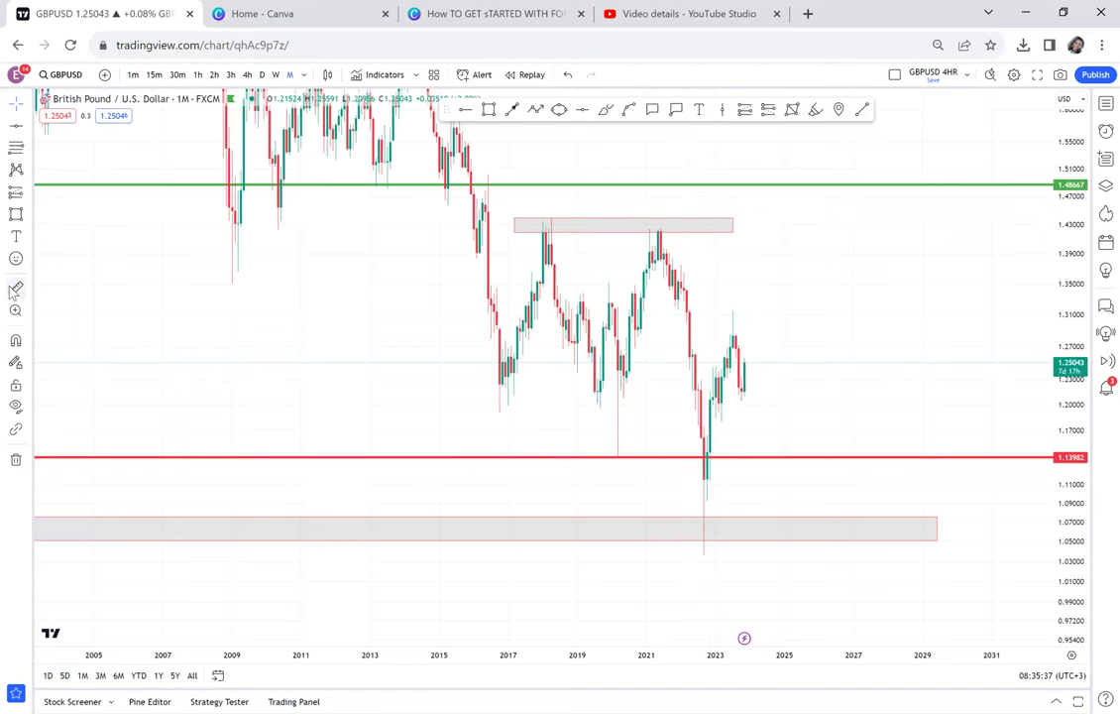
# - Measure the range from the resistance zone down to the red line and place a green horizontal line at its midpoint, 1.28012
pyautogui.click(505, 231)
pyautogui.click(763, 454)
pyautogui.click(583, 110)
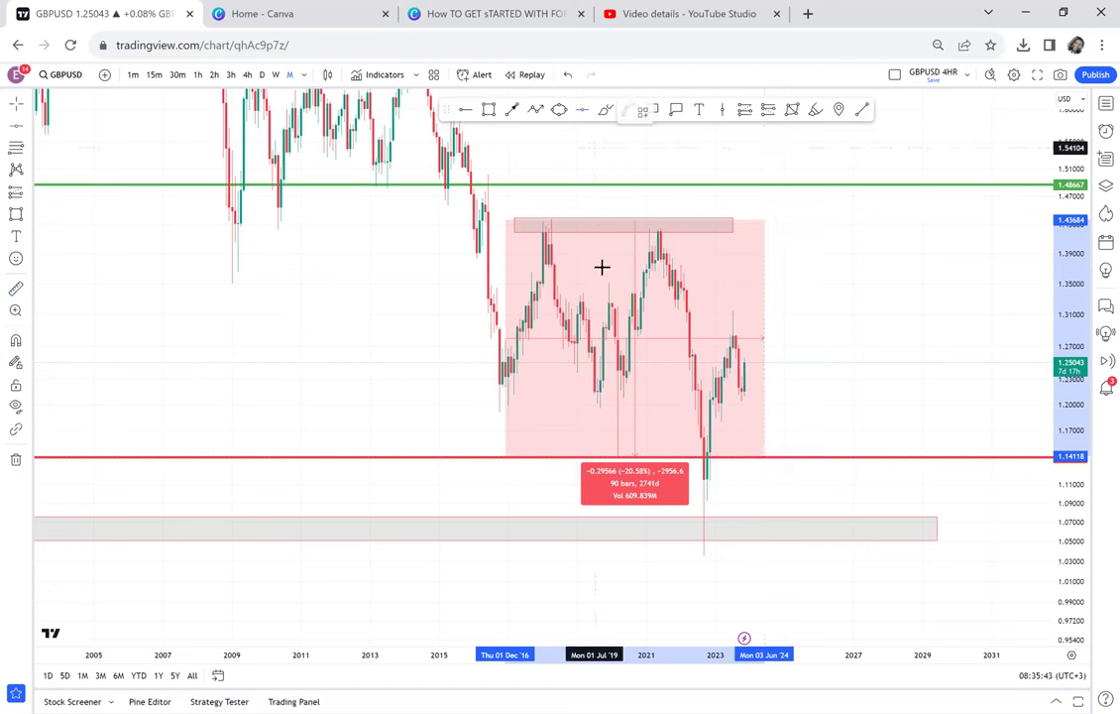
pyautogui.click(578, 338)
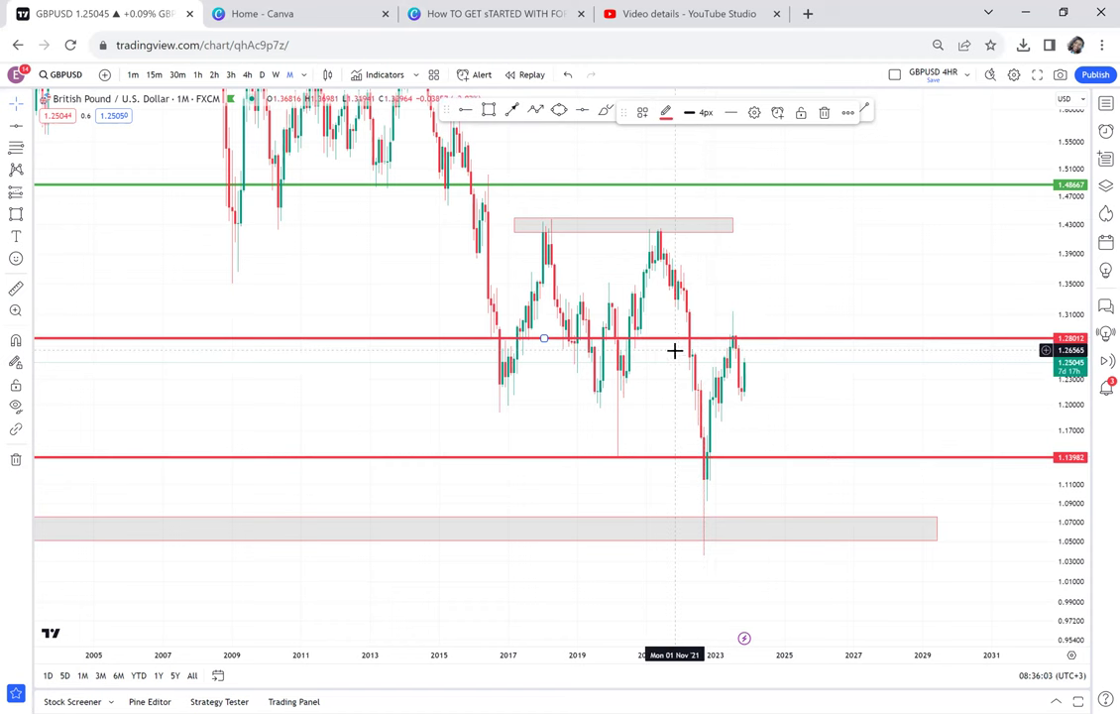
pyautogui.click(667, 113)
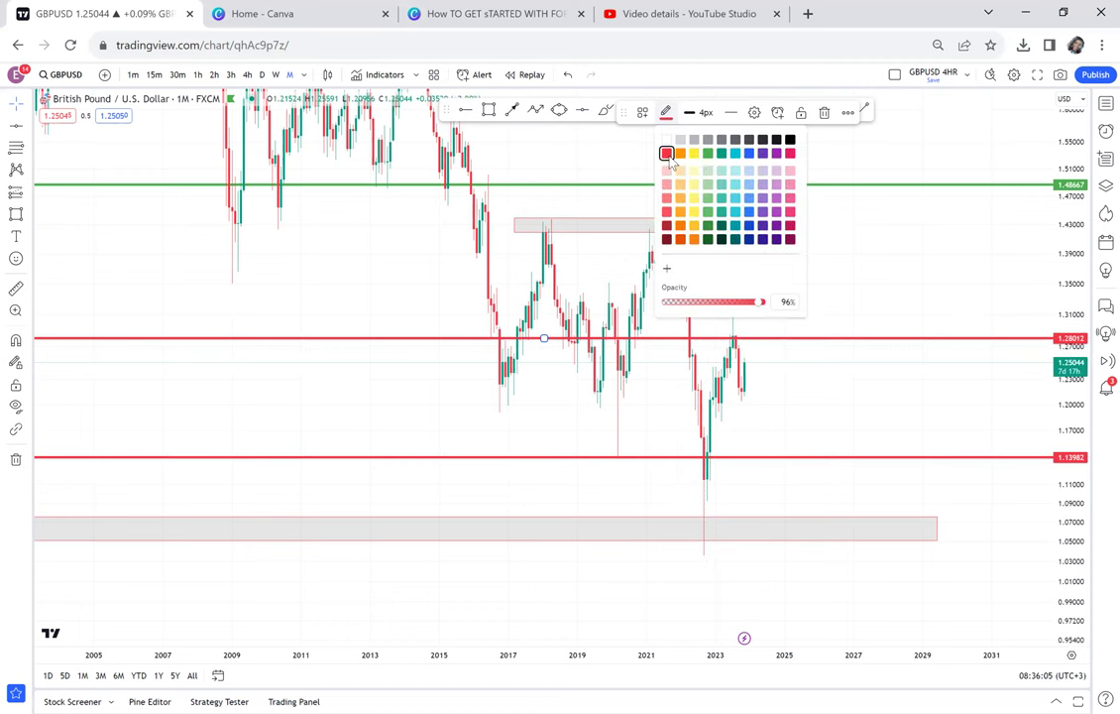
pyautogui.click(710, 154)
# - Draw a rectangle spanning the range height, from the resistance zone's upper edge at about 1.4403 down to the red line
pyautogui.moveTo(769, 292); pyautogui.dragTo(687, 190)
pyautogui.moveTo(531, 208); pyautogui.dragTo(545, 252)
pyautogui.click(488, 110)
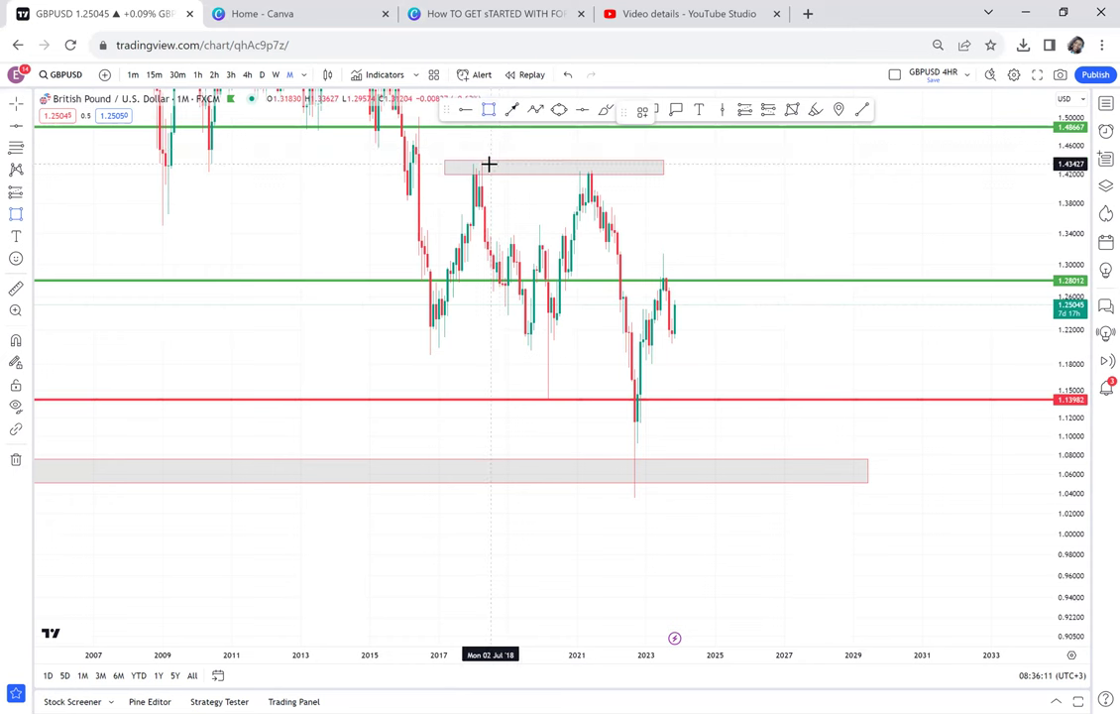
pyautogui.moveTo(488, 160)
pyautogui.mouseDown()
pyautogui.moveTo(583, 399)
pyautogui.moveTo(594, 399)
pyautogui.mouseUp()
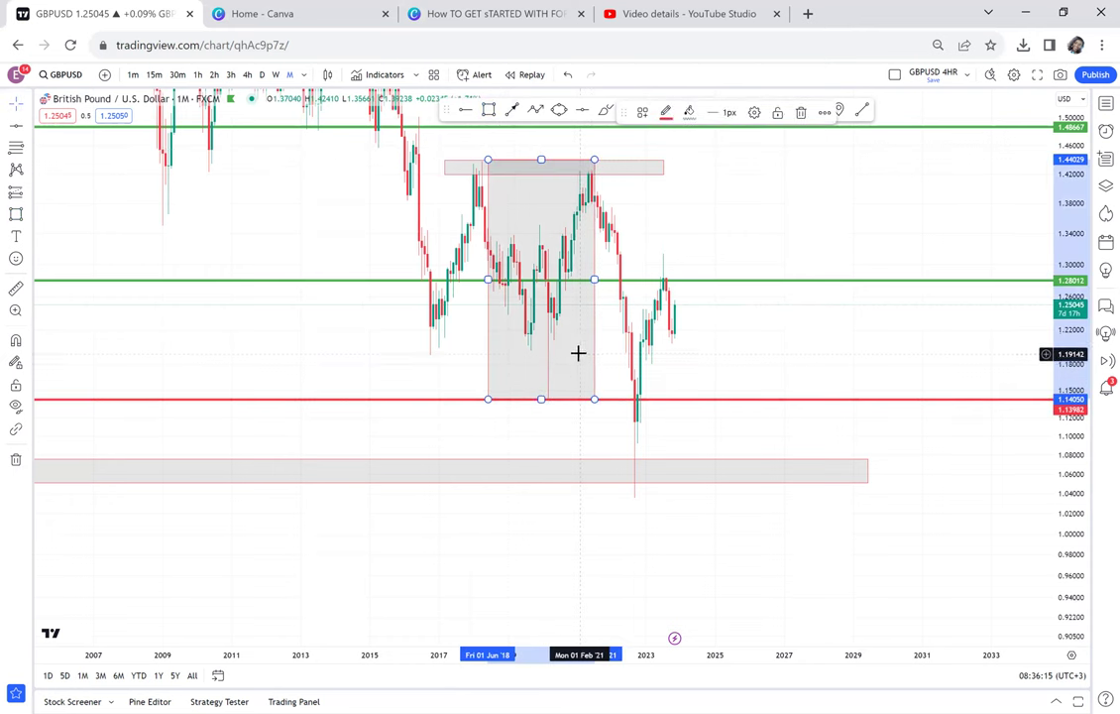
# - Move the range-height rectangle directly below the red line and narrow it to end at January 2020
pyautogui.moveTo(594, 329); pyautogui.dragTo(626, 564)
pyautogui.moveTo(718, 432); pyautogui.dragTo(746, 317)
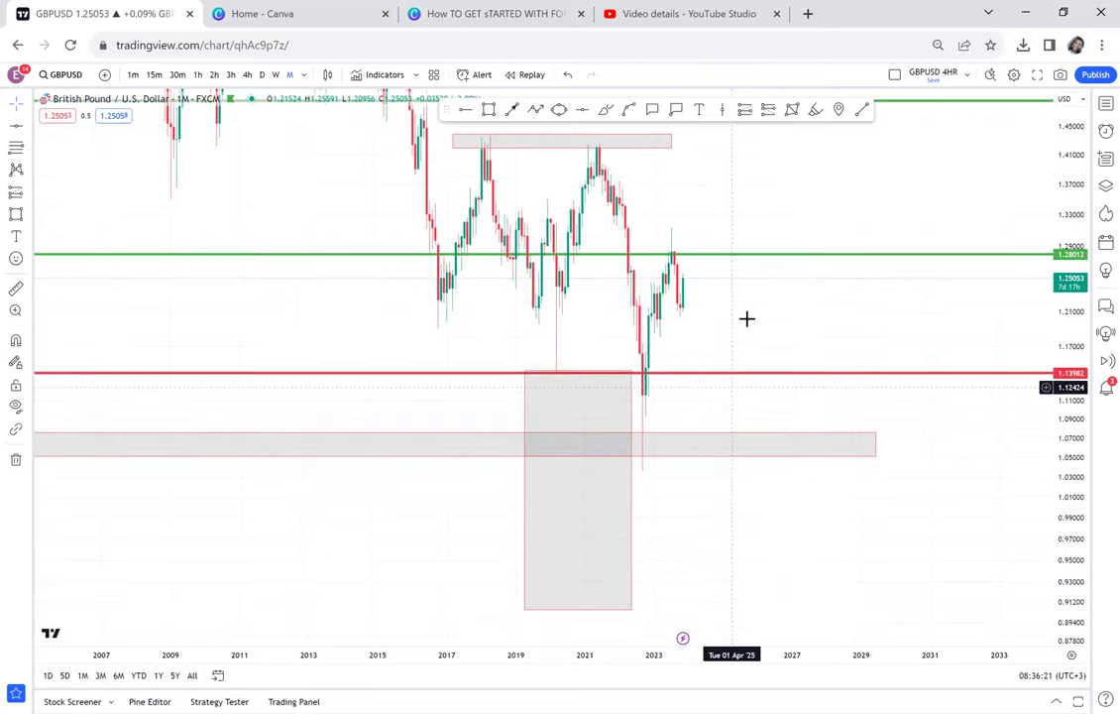
pyautogui.click(647, 416)
pyautogui.moveTo(584, 411); pyautogui.dragTo(567, 411)
# - Place green horizontal lines at the projected rectangle's lower edge, 0.90473, and at the measured midpoint between there and the red line, 1.01489
pyautogui.click(584, 110)
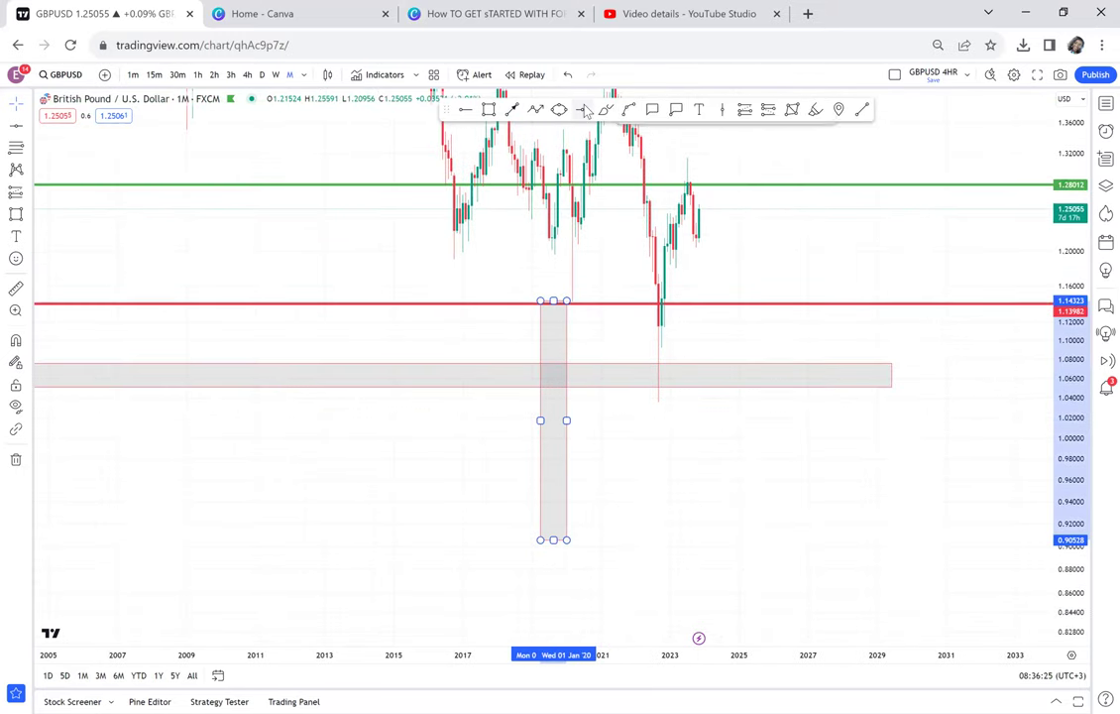
pyautogui.click(352, 540)
pyautogui.click(15, 289)
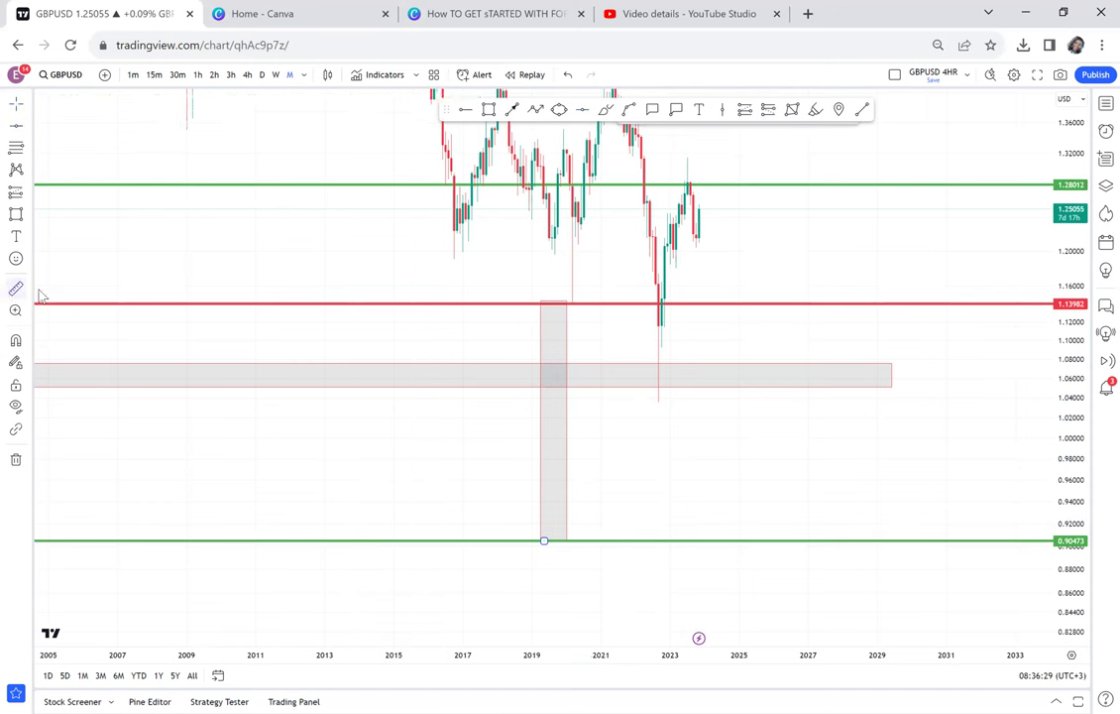
pyautogui.click(358, 306)
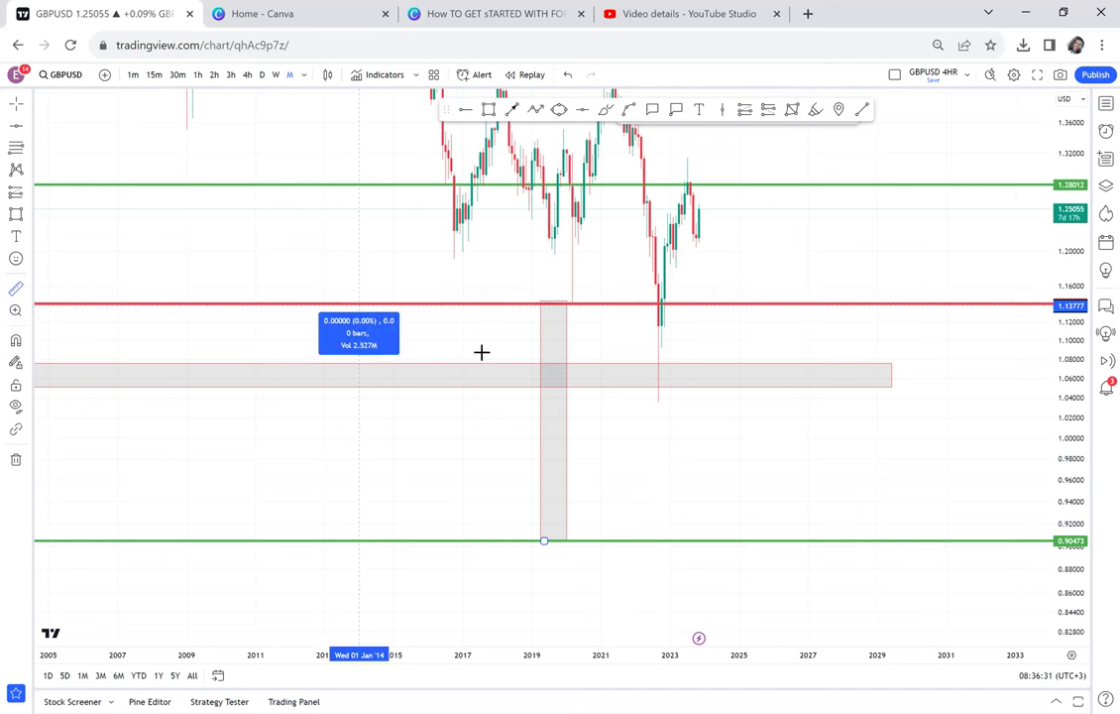
pyautogui.click(797, 542)
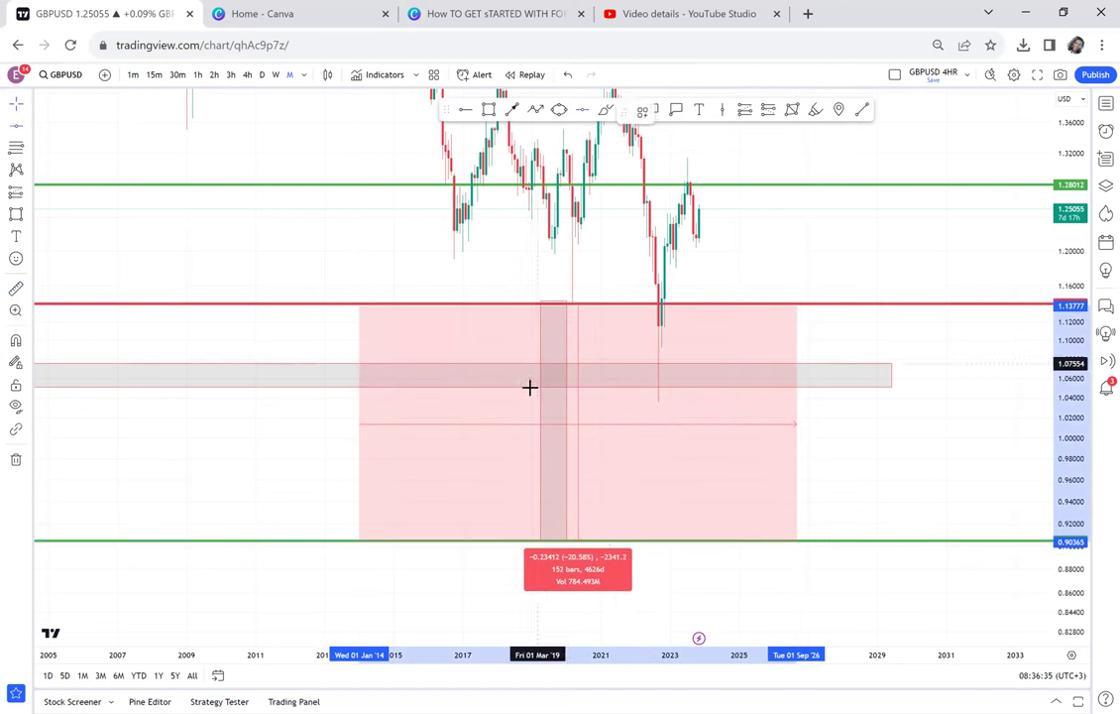
pyautogui.click(543, 423)
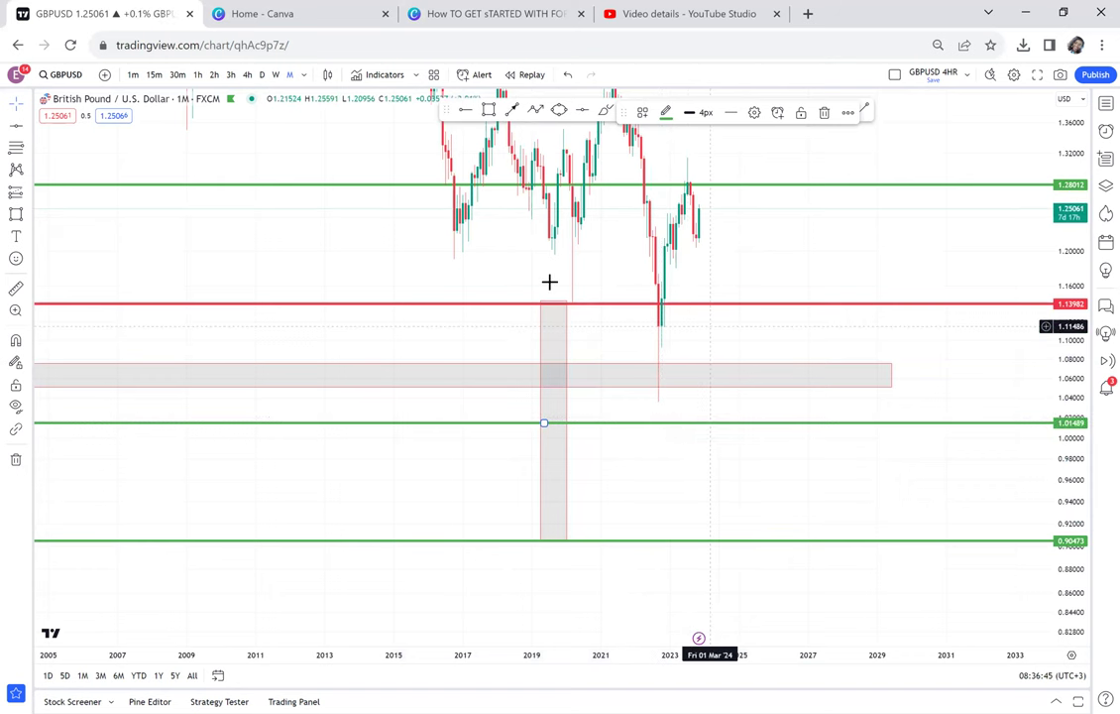
pyautogui.click(764, 268)
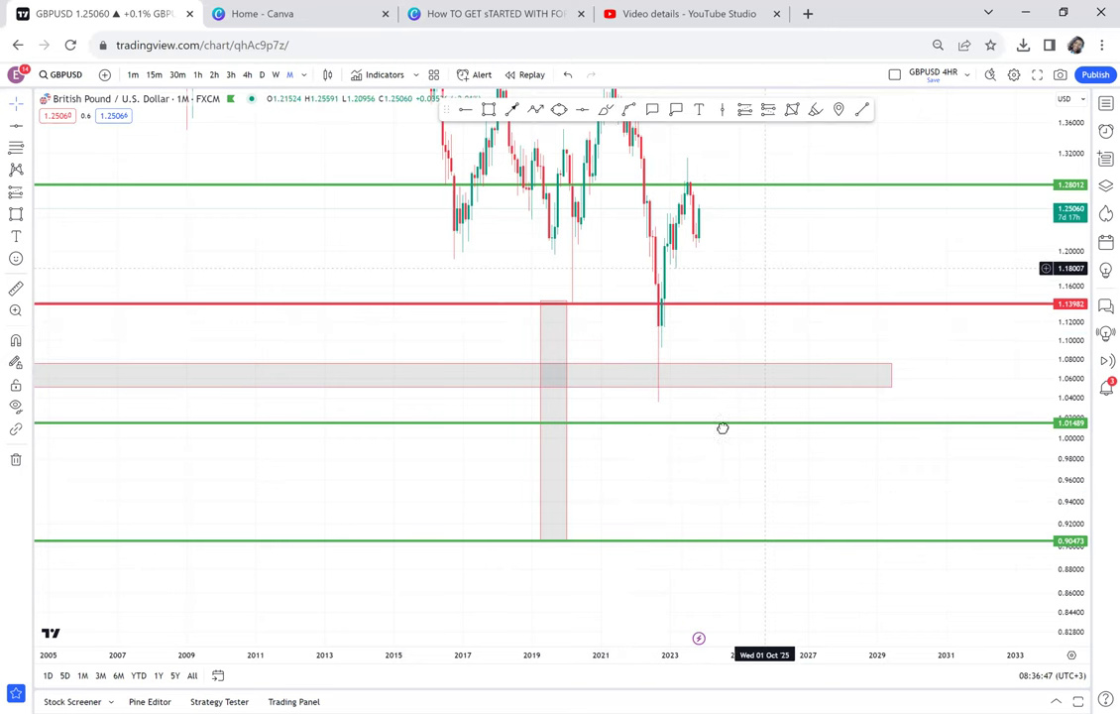
# - Measure the range from the resistance zone down to the red line again and clear the measurement
pyautogui.moveTo(610, 496); pyautogui.dragTo(627, 468)
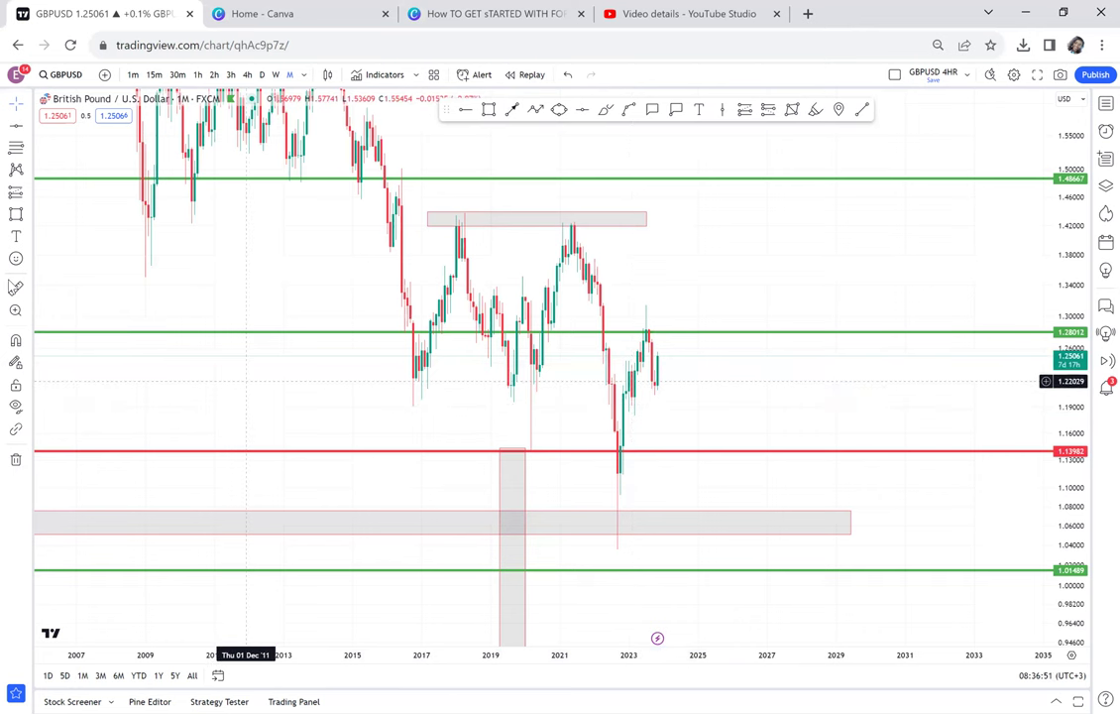
pyautogui.click(14, 288)
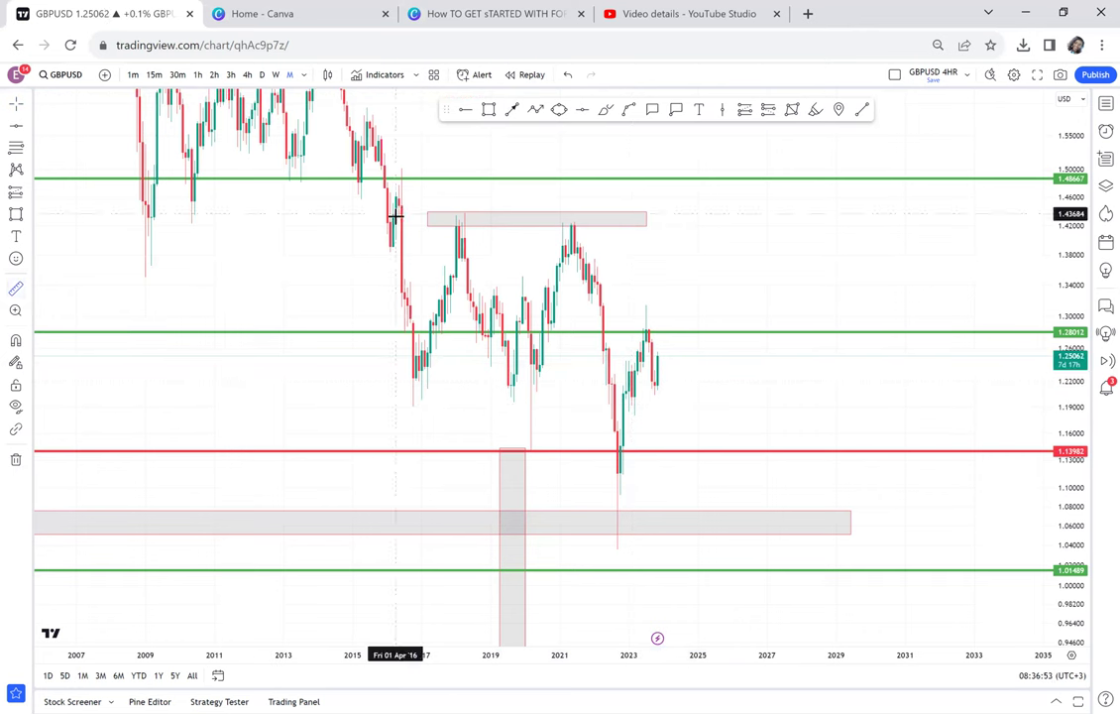
pyautogui.click(634, 451)
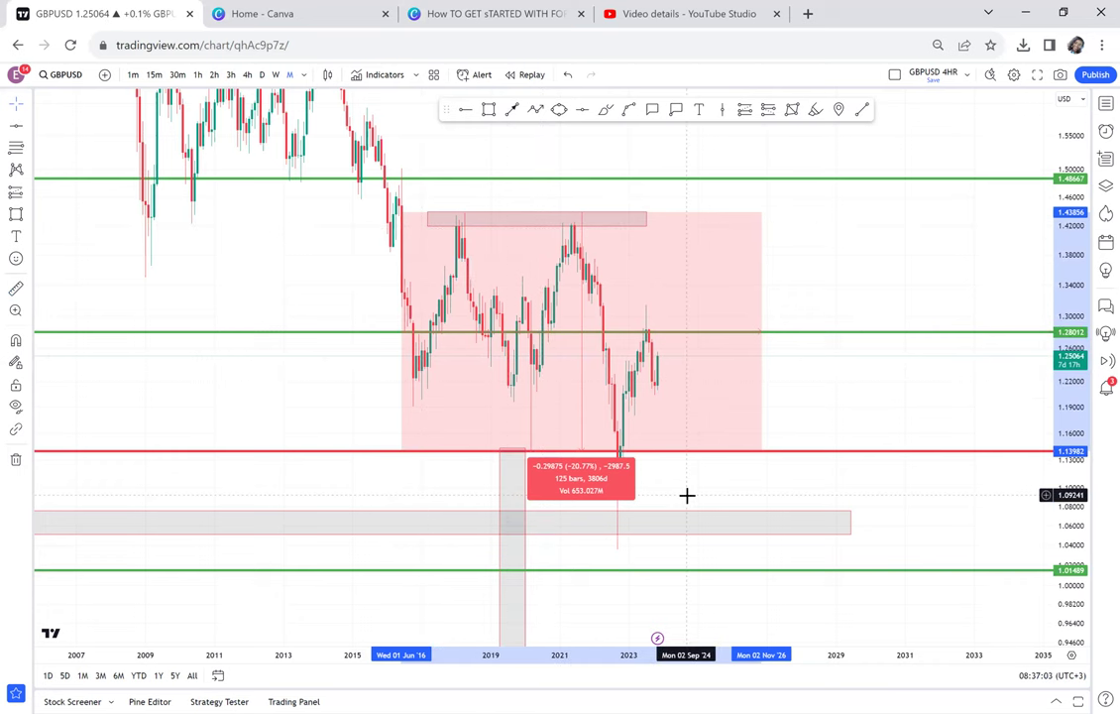
pyautogui.moveTo(659, 485); pyautogui.dragTo(623, 387)
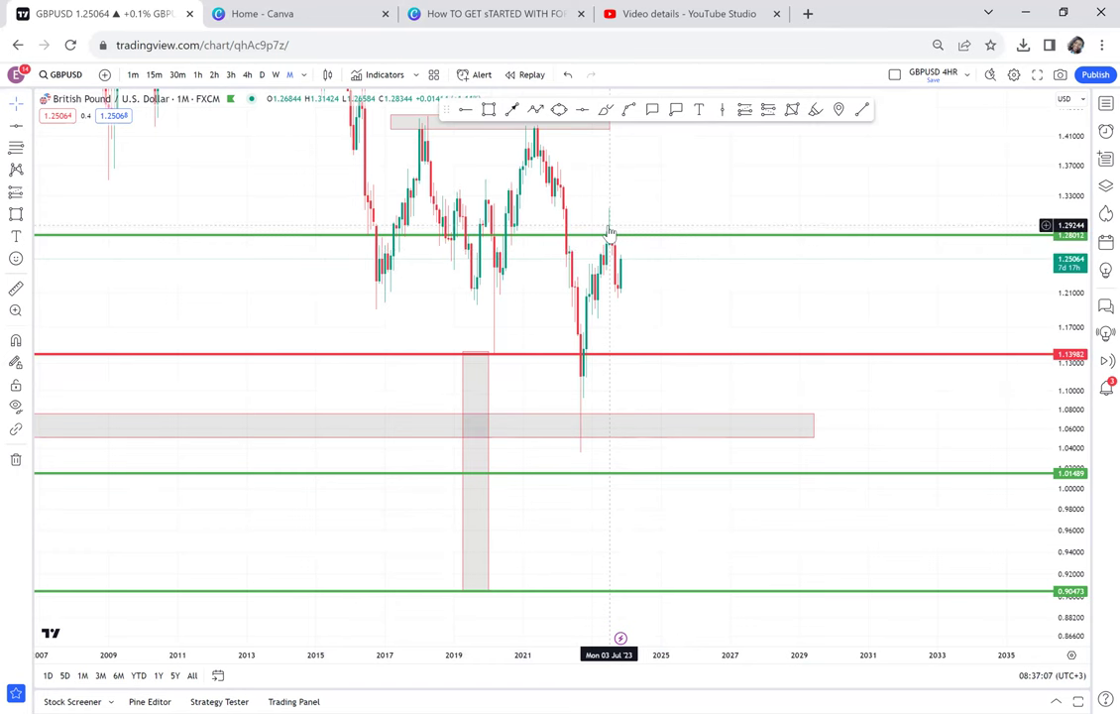
# - Draw a support rectangle below the red line from June 2021 to about November 2030, spanning about 1.115 to 1.038
pyautogui.moveTo(632, 310); pyautogui.dragTo(633, 310)
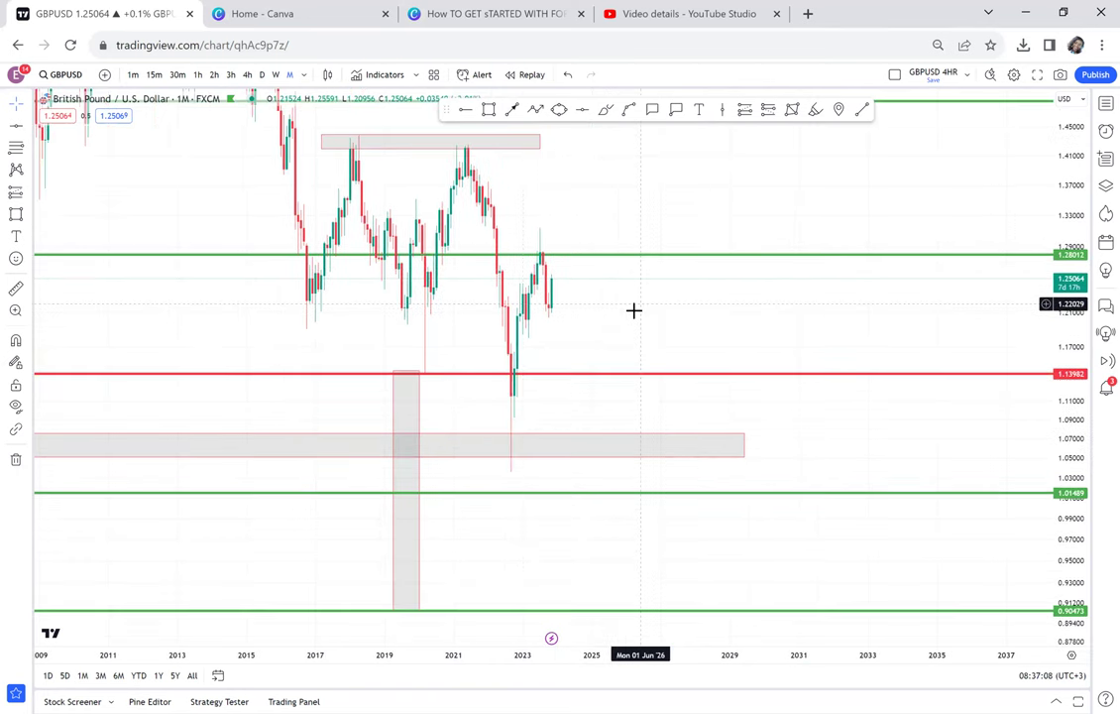
pyautogui.scroll(1, 633, 310)
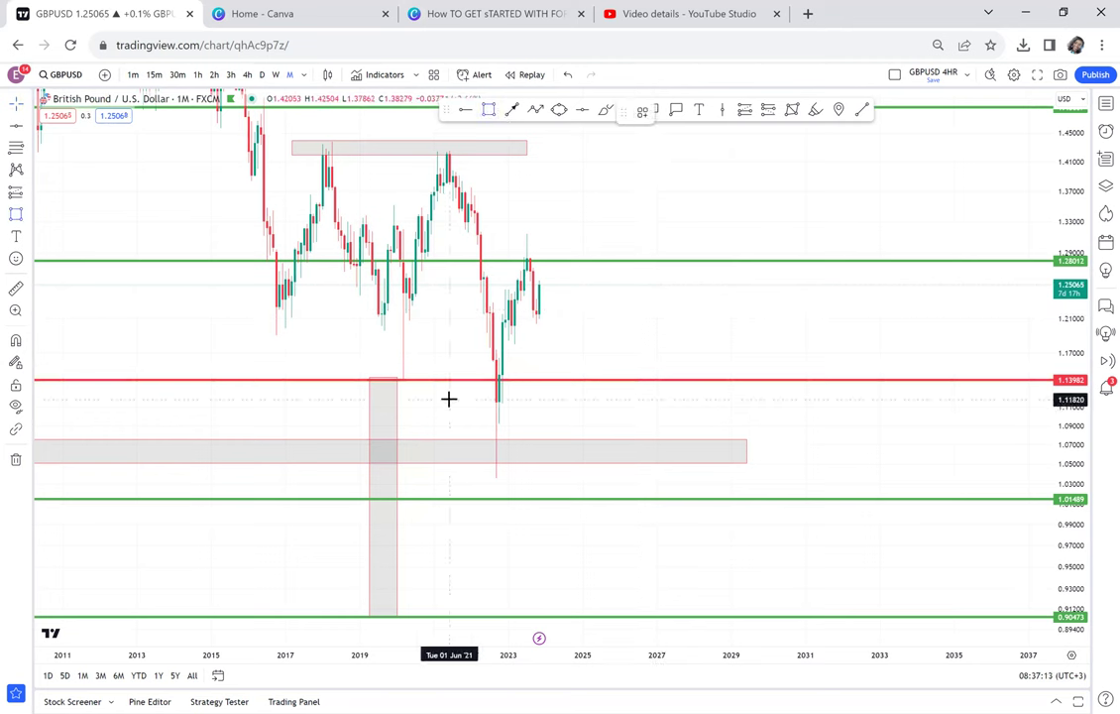
pyautogui.click(678, 477)
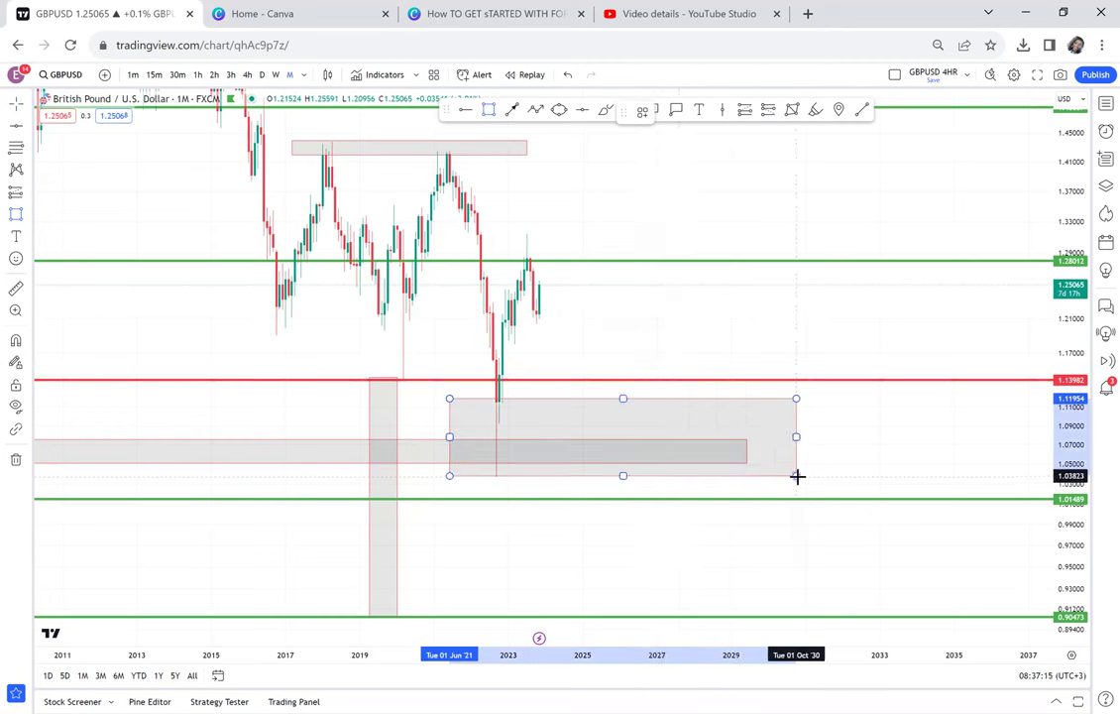
pyautogui.moveTo(796, 476); pyautogui.dragTo(799, 476)
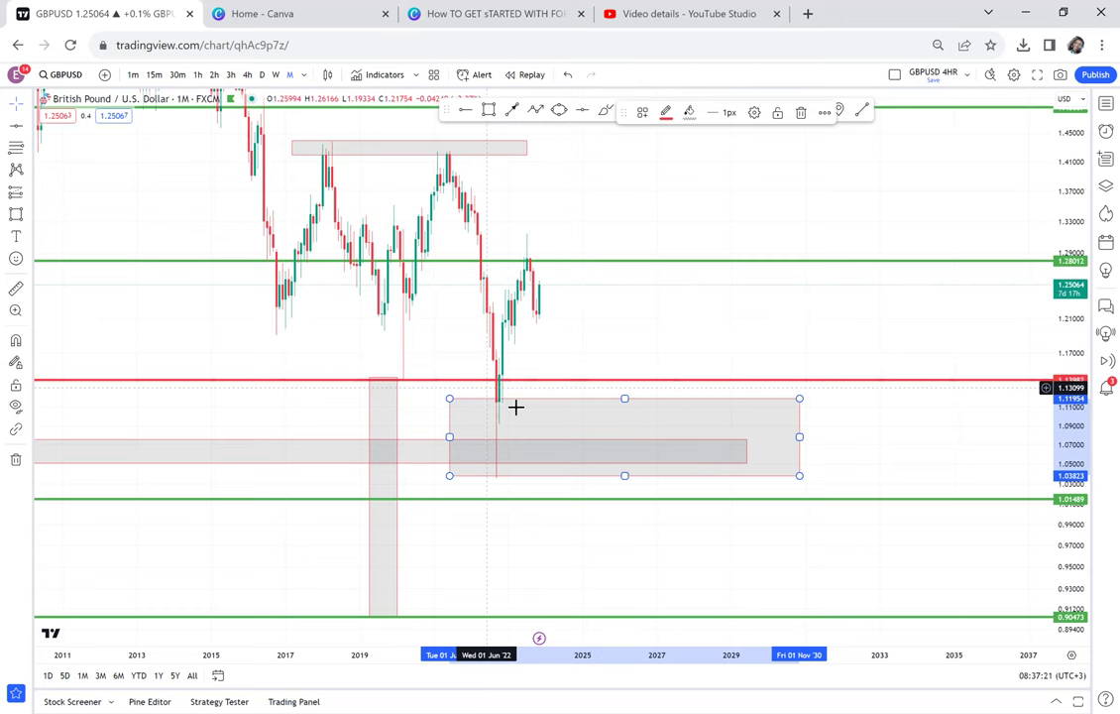
pyautogui.moveTo(625, 397); pyautogui.dragTo(660, 402)
pyautogui.click(746, 362)
# - Place a black horizontal ray starting at September 2021, just below the 1.28012 midpoint line, at 1.26565
pyautogui.scroll(3, 745, 362)
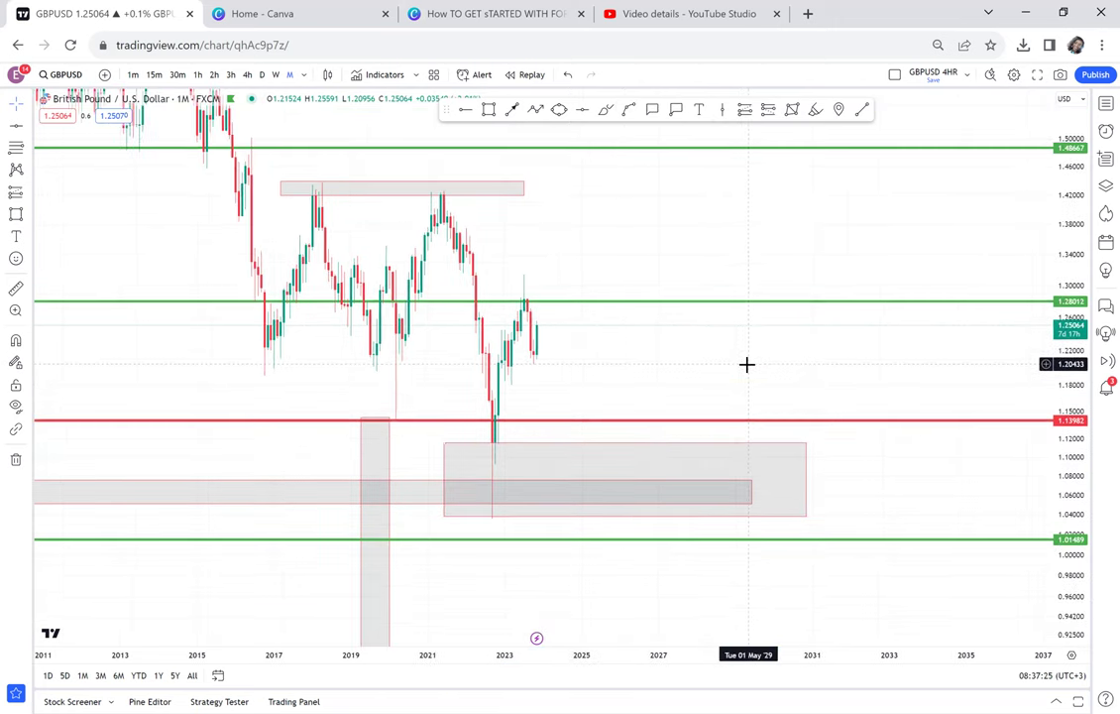
pyautogui.scroll(1, 748, 365)
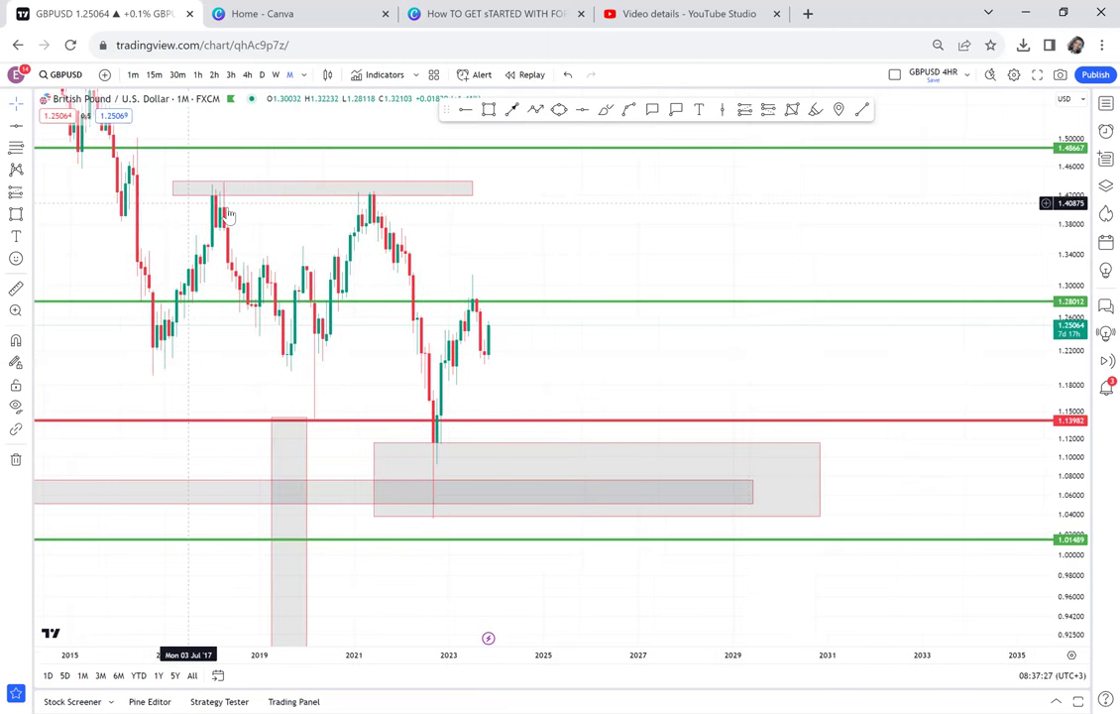
pyautogui.moveTo(594, 248); pyautogui.dragTo(620, 340)
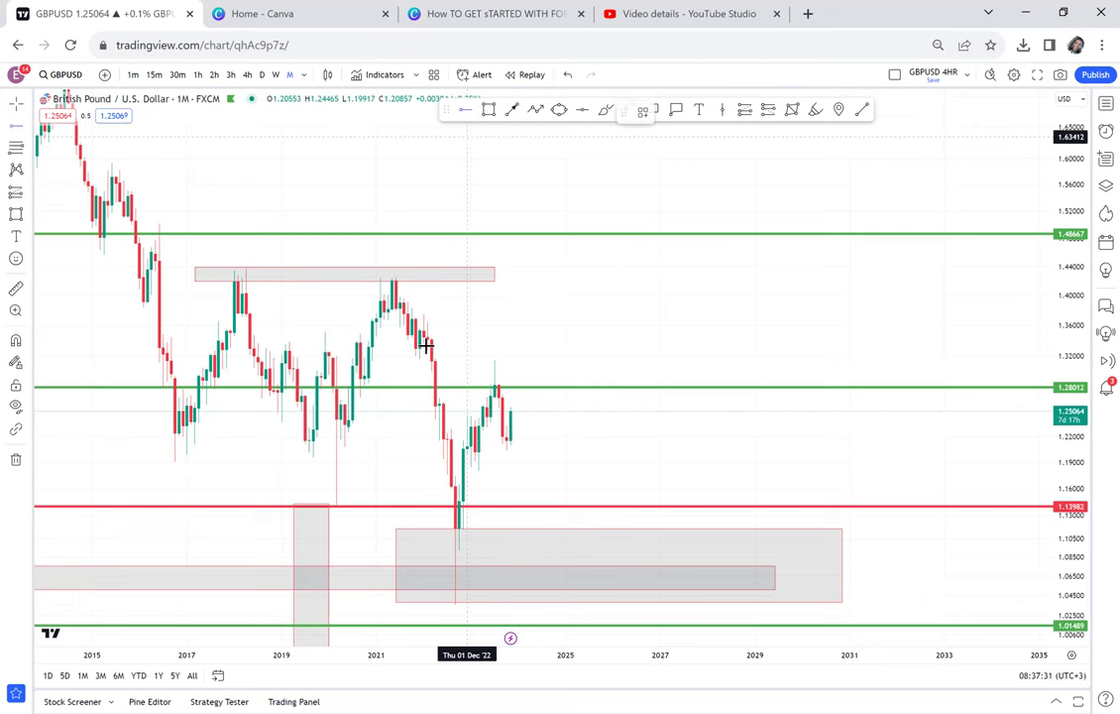
pyautogui.click(407, 398)
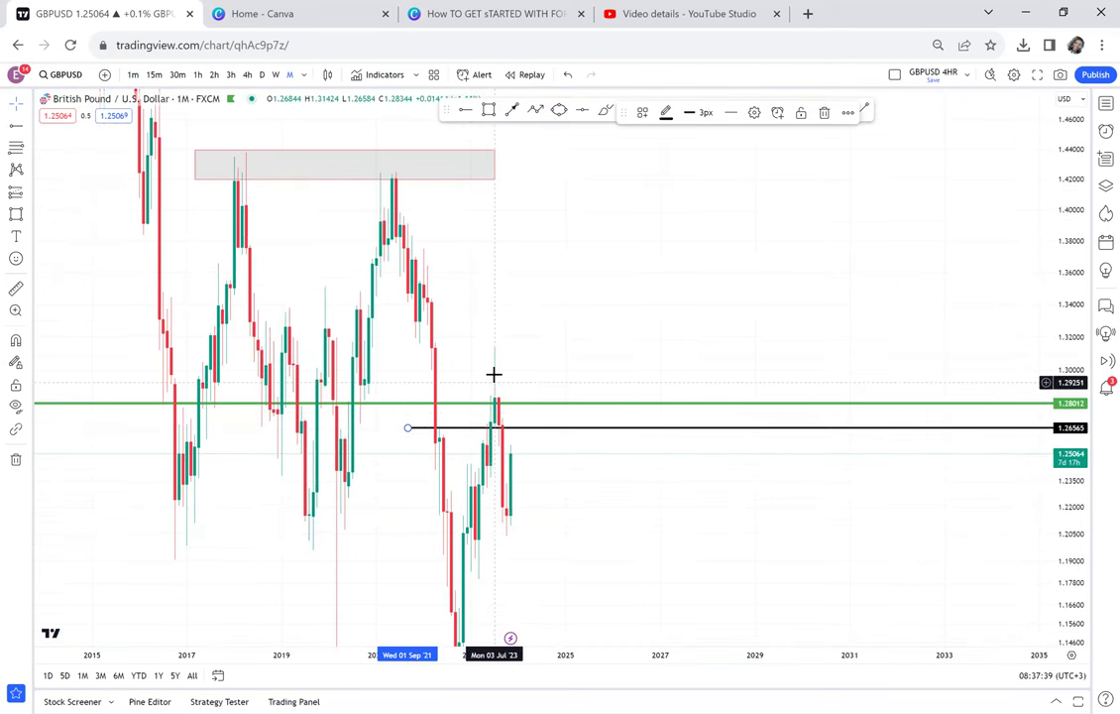
# - Circle the early-2022 bearish breakdown candles between about 1.29 and 1.33 with an ellipse
pyautogui.scroll(5, 437, 333)
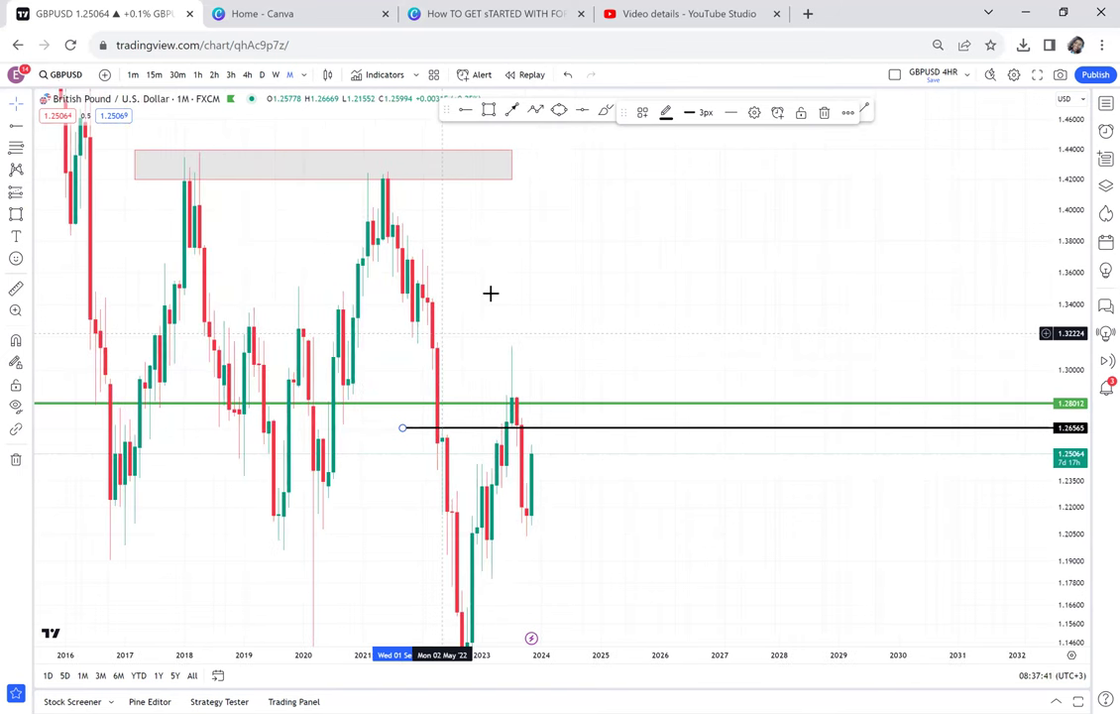
pyautogui.click(559, 109)
pyautogui.click(398, 368)
pyautogui.click(462, 336)
pyautogui.click(485, 365)
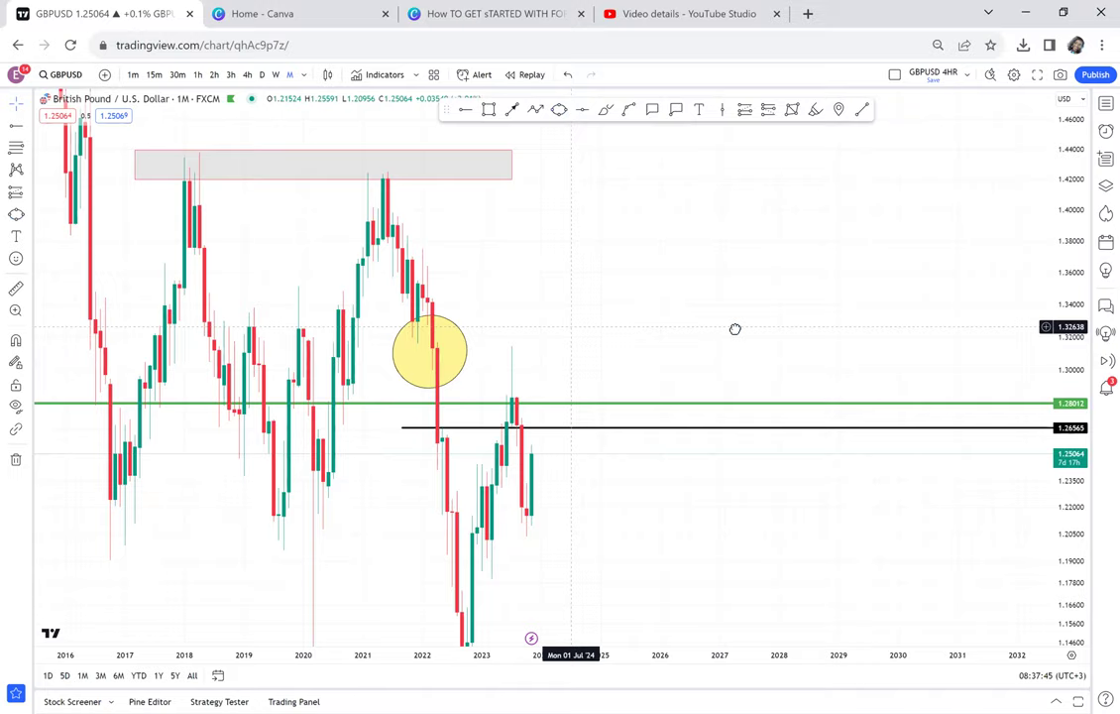
# - Move the black horizontal ray down to 1.23155 and delete it
pyautogui.moveTo(735, 329); pyautogui.dragTo(845, 376)
pyautogui.scroll(1, 696, 369)
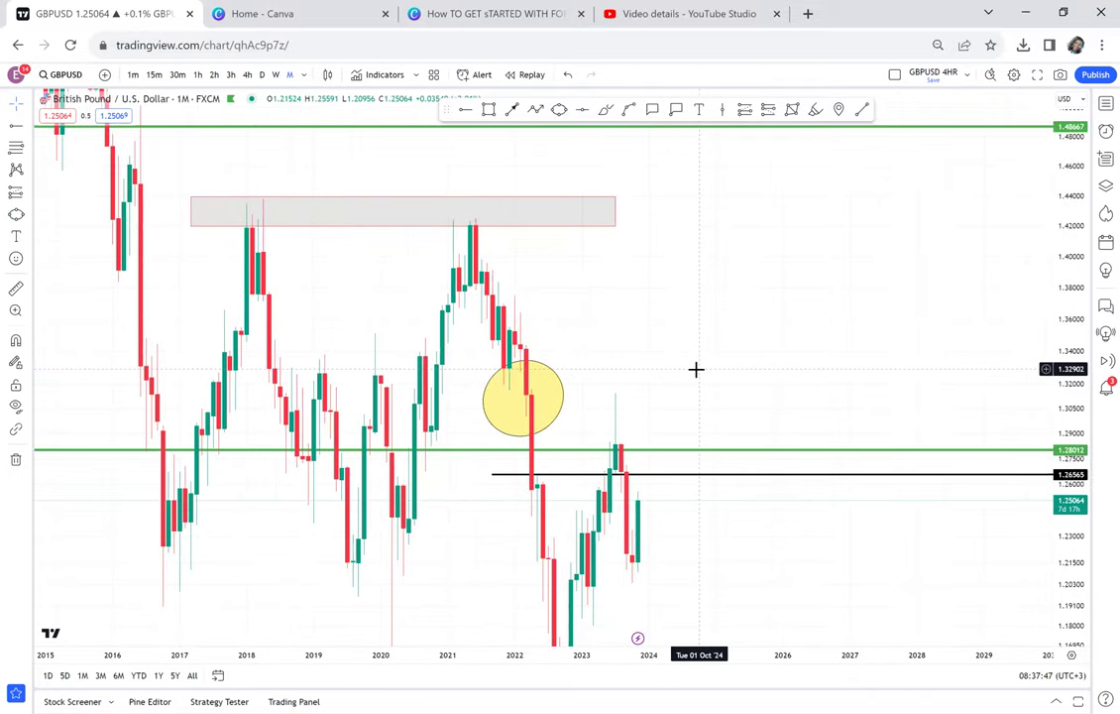
pyautogui.moveTo(687, 341); pyautogui.dragTo(580, 350)
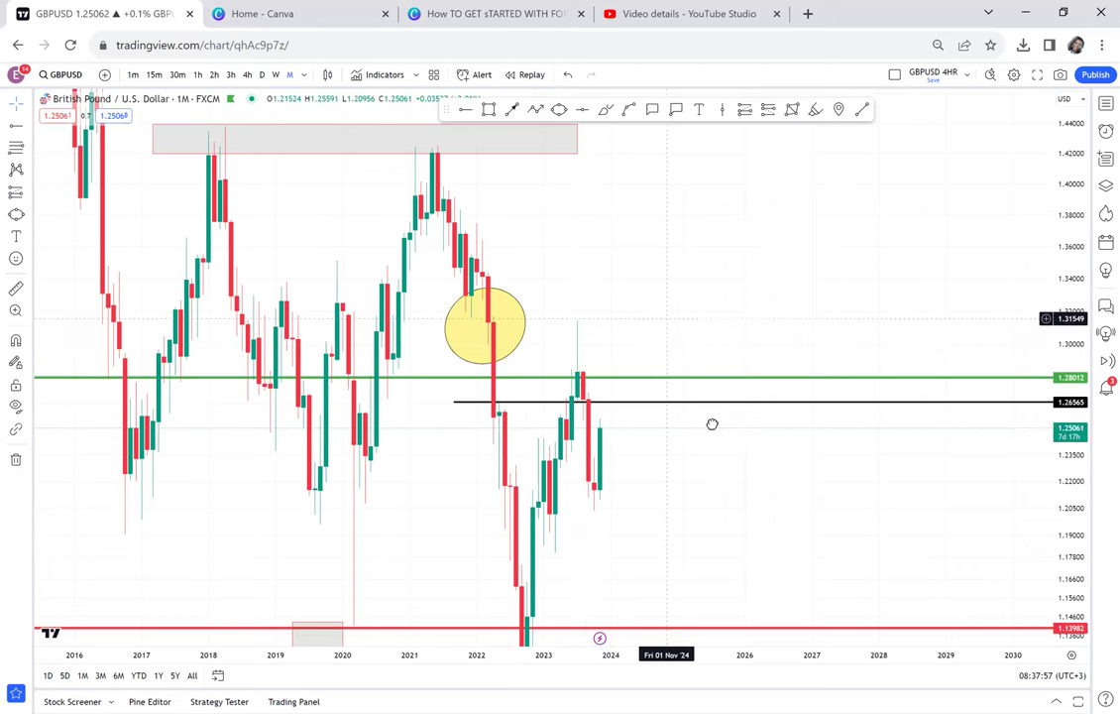
pyautogui.moveTo(669, 319); pyautogui.dragTo(719, 453)
pyautogui.moveTo(692, 286); pyautogui.dragTo(673, 87)
pyautogui.hotkey('alt', 'r')
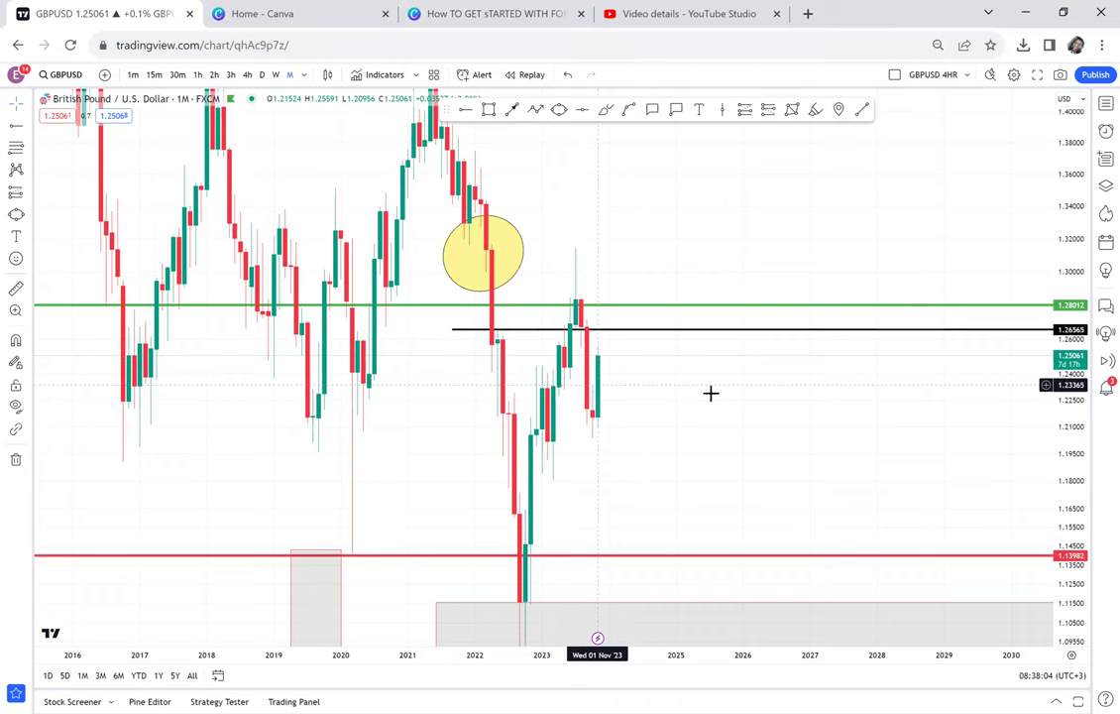
pyautogui.scroll(3, 682, 373)
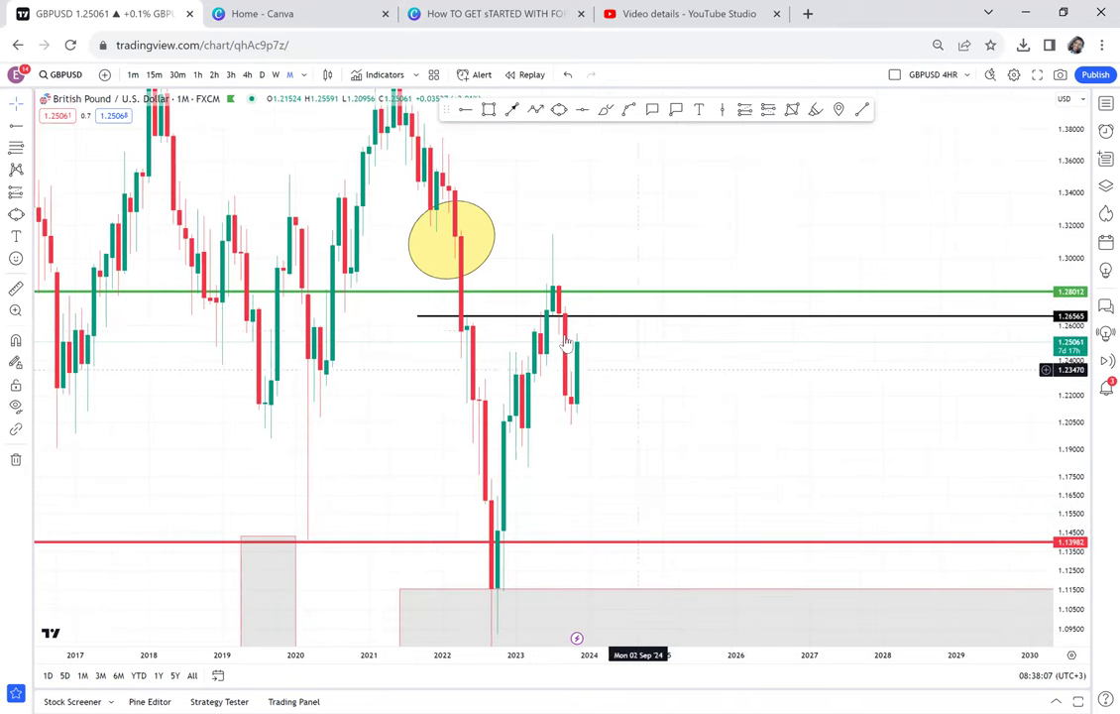
pyautogui.moveTo(603, 320)
pyautogui.mouseDown()
pyautogui.moveTo(580, 368)
pyautogui.moveTo(588, 380)
pyautogui.mouseUp()
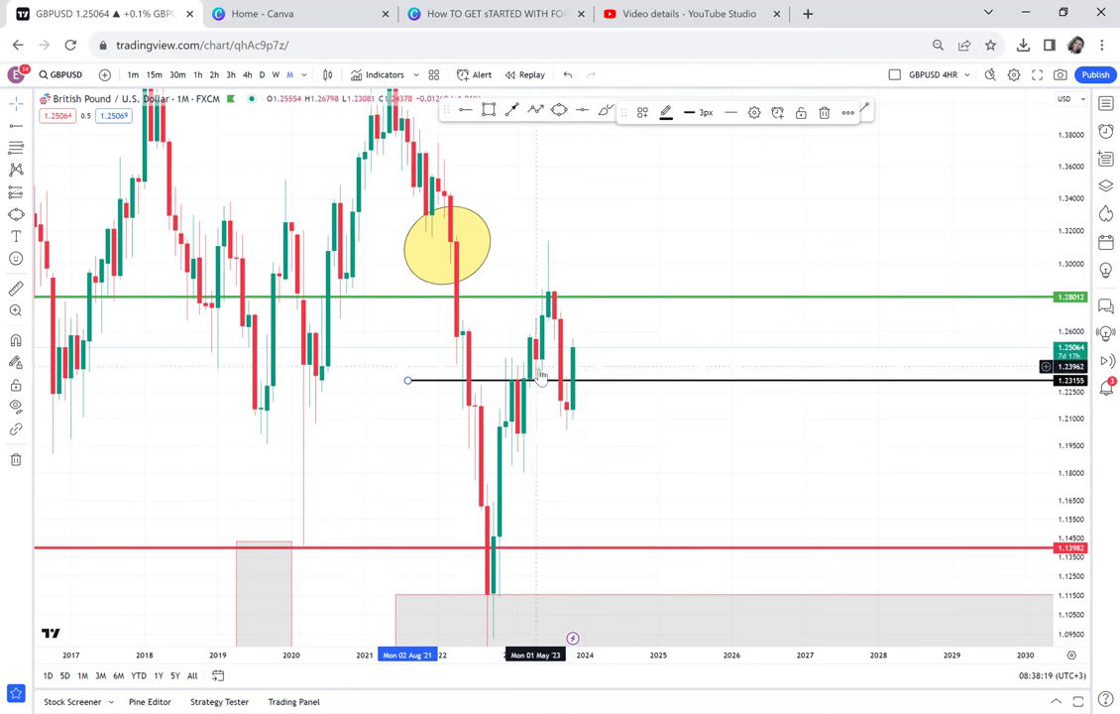
pyautogui.press('Delete')
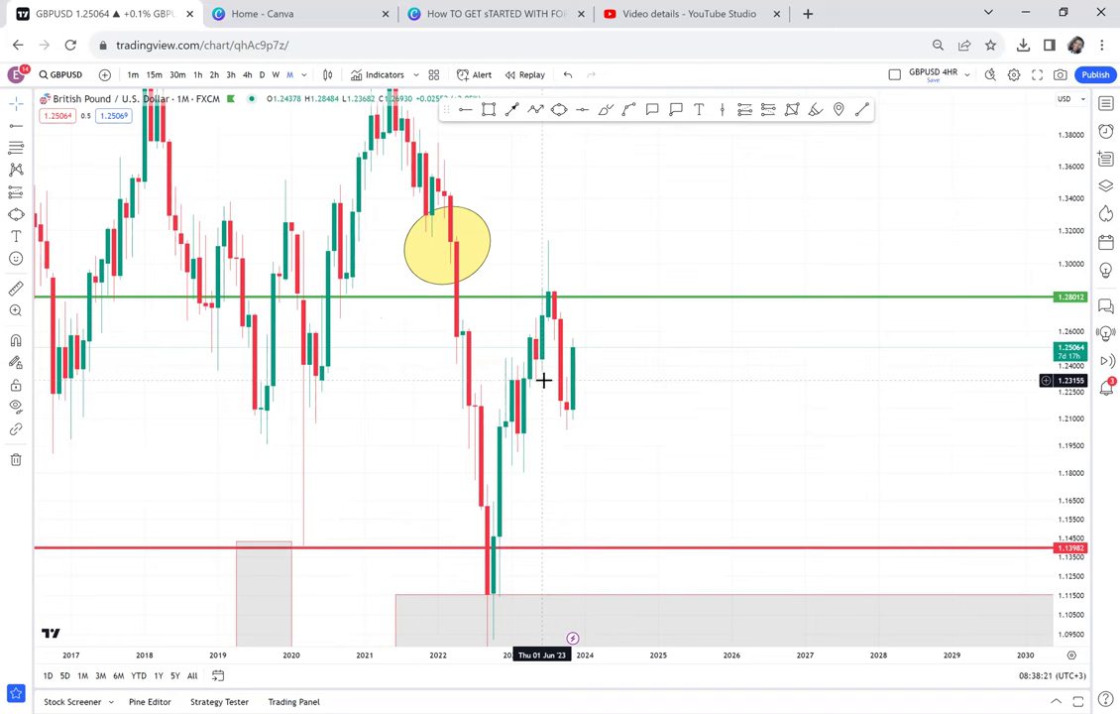
# - Switch the GBPUSD chart to the weekly timeframe
pyautogui.moveTo(672, 448); pyautogui.dragTo(677, 492)
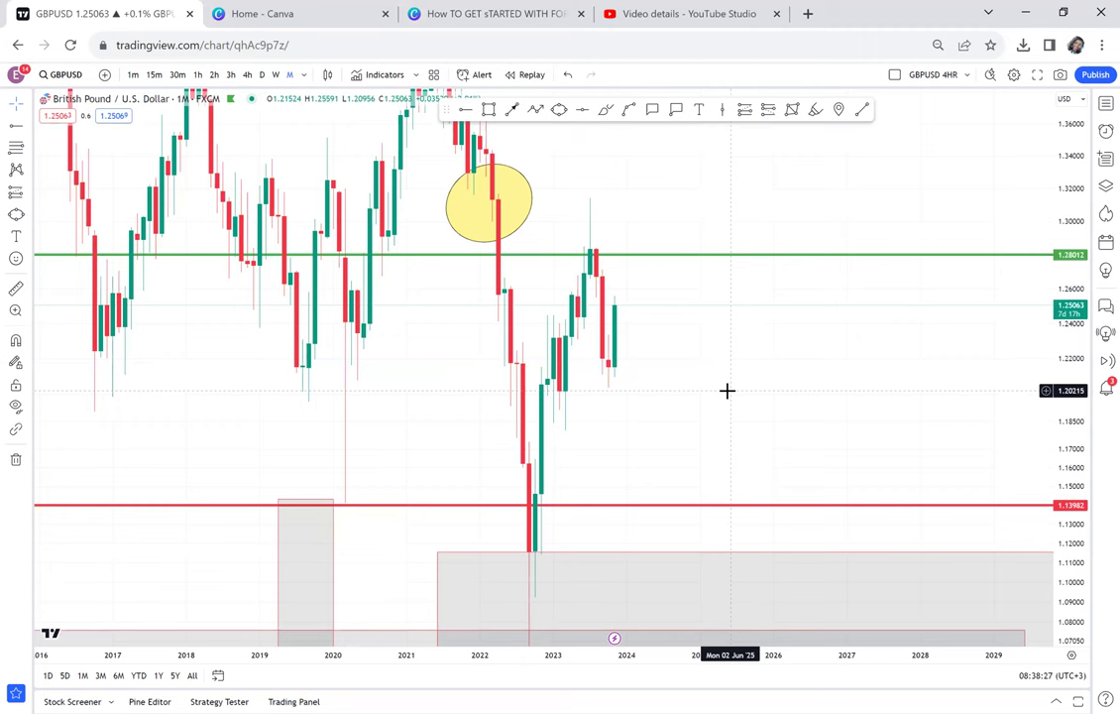
pyautogui.moveTo(641, 188); pyautogui.dragTo(677, 243)
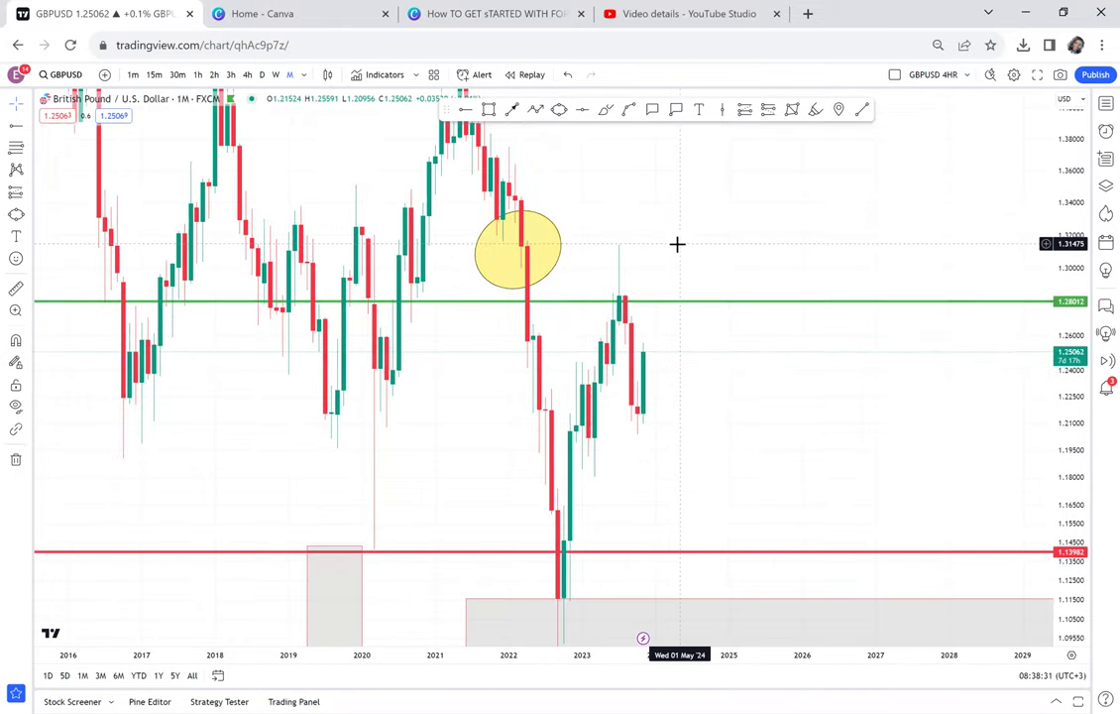
pyautogui.click(277, 76)
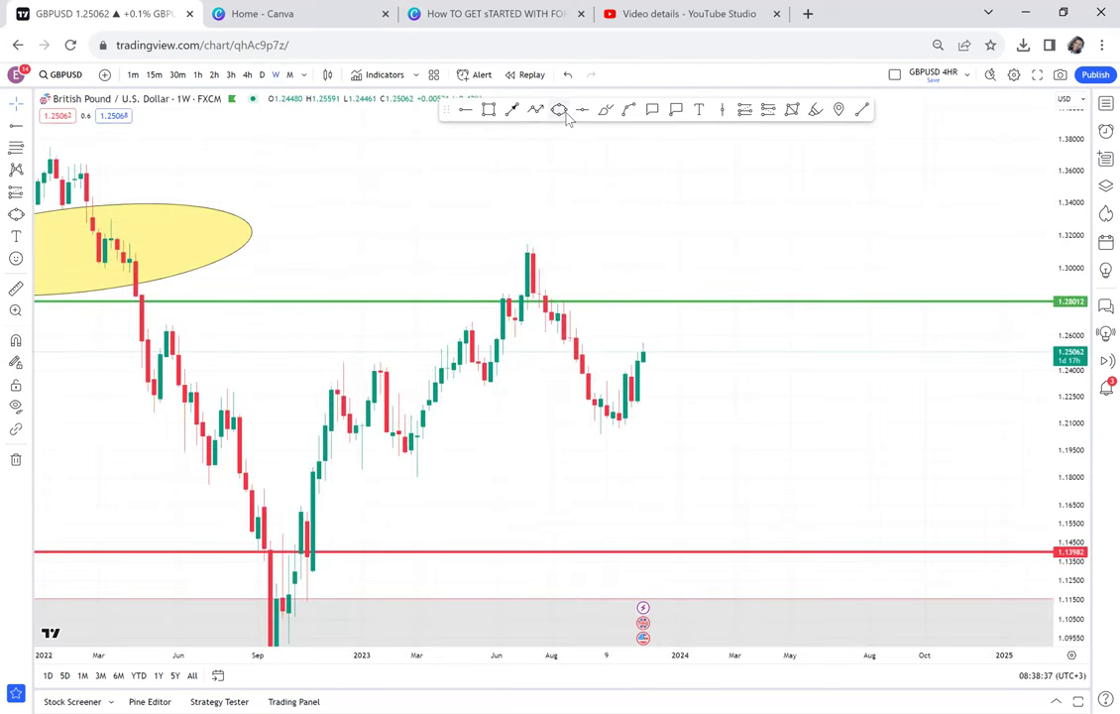
# - Draw an arrow from the July 2023 high back to the 2022 breakdown and delete the wide ellipse there
pyautogui.moveTo(505, 275); pyautogui.dragTo(578, 234)
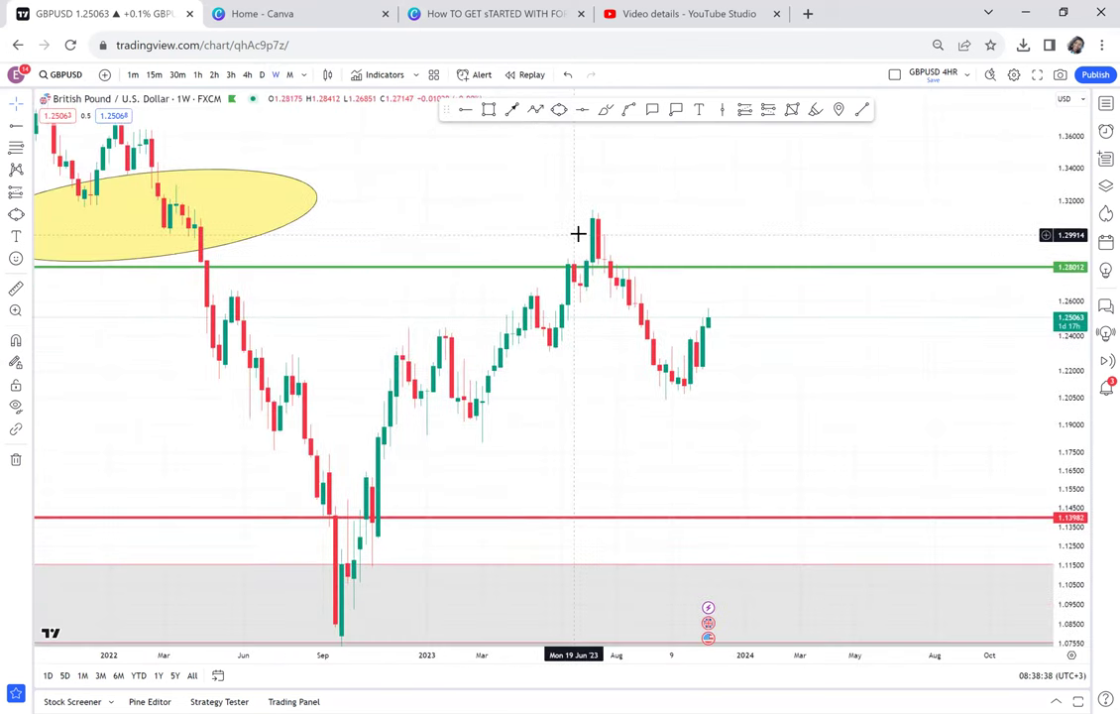
pyautogui.moveTo(547, 176); pyautogui.dragTo(558, 239)
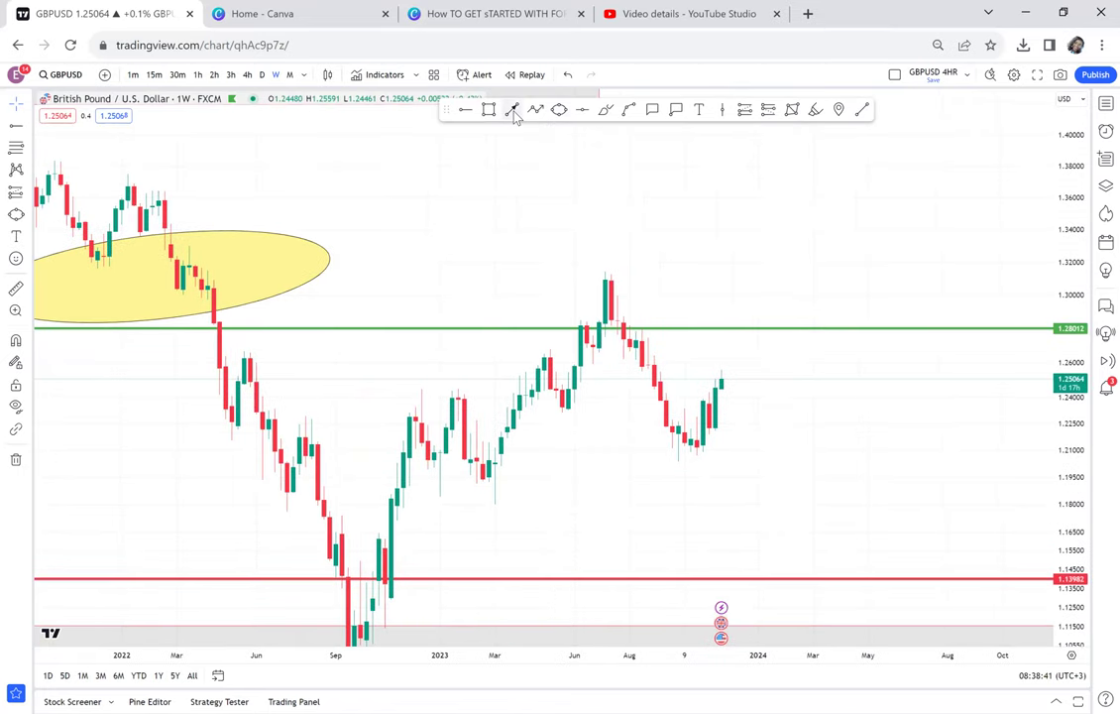
pyautogui.click(600, 276)
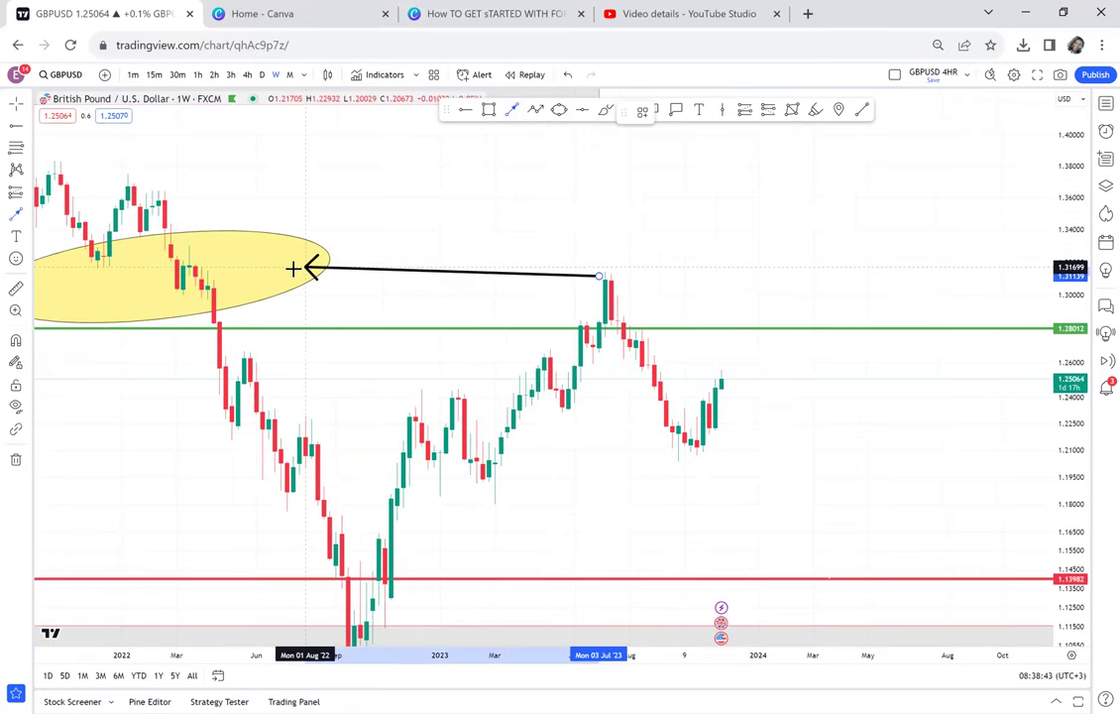
pyautogui.click(234, 273)
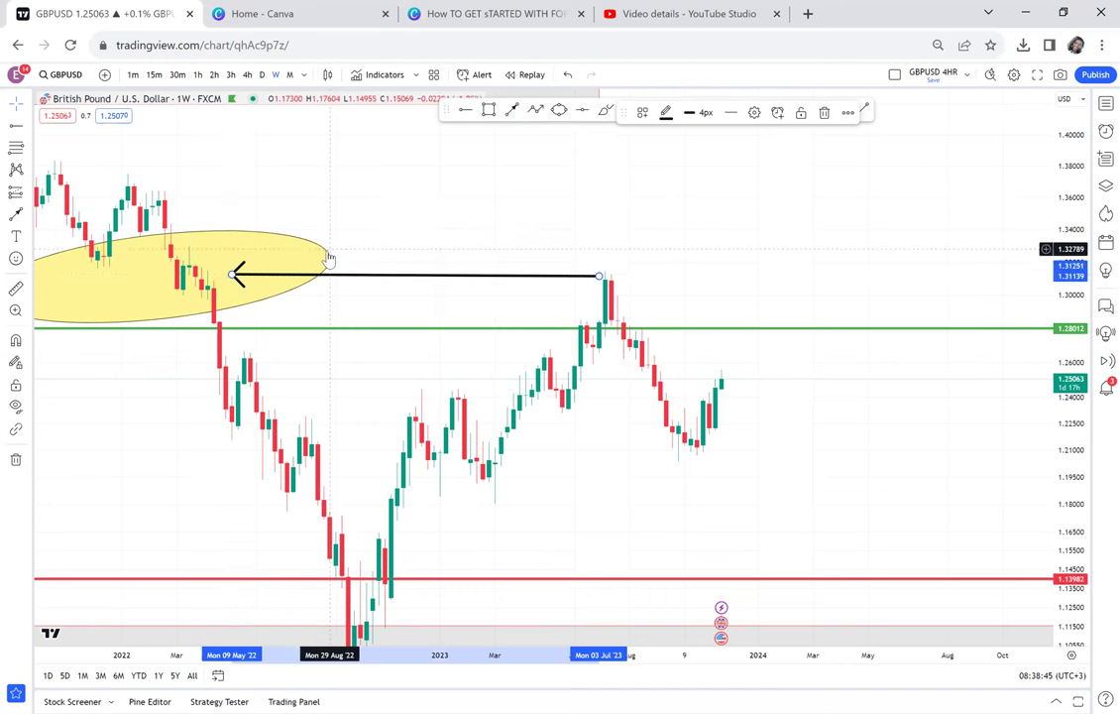
pyautogui.press('Delete')
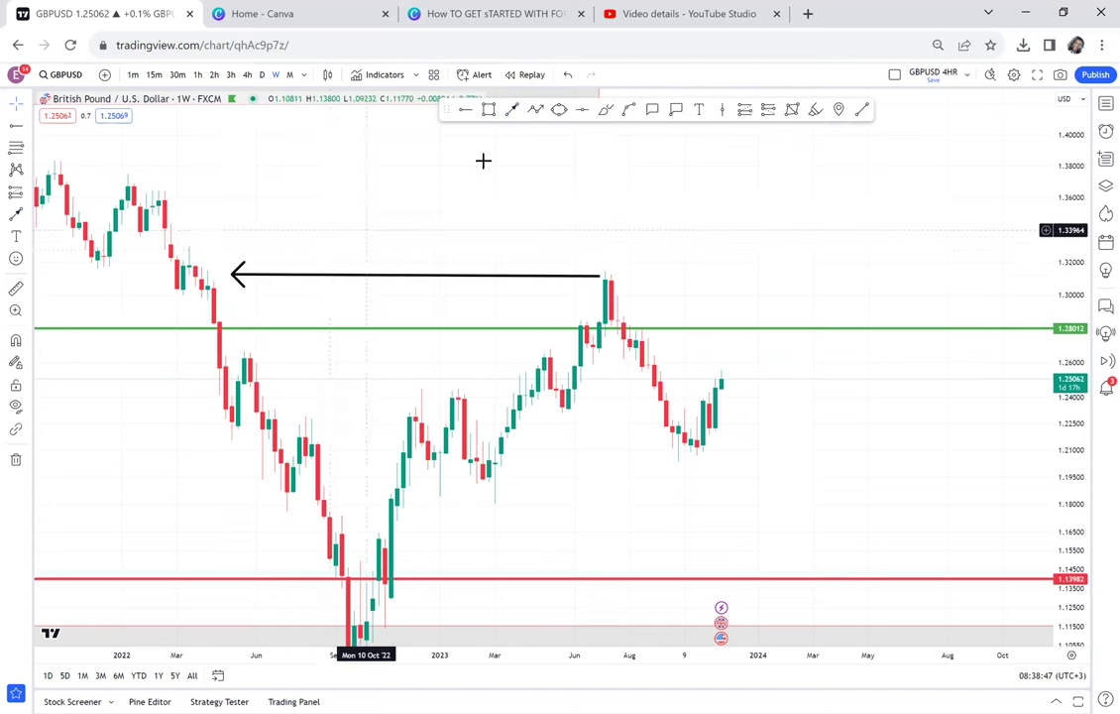
# - Draw a resistance rectangle from 28 February 2022 to 2 October 2023 between 1.31549 and 1.30507, and delete the arrow over it
pyautogui.click(490, 112)
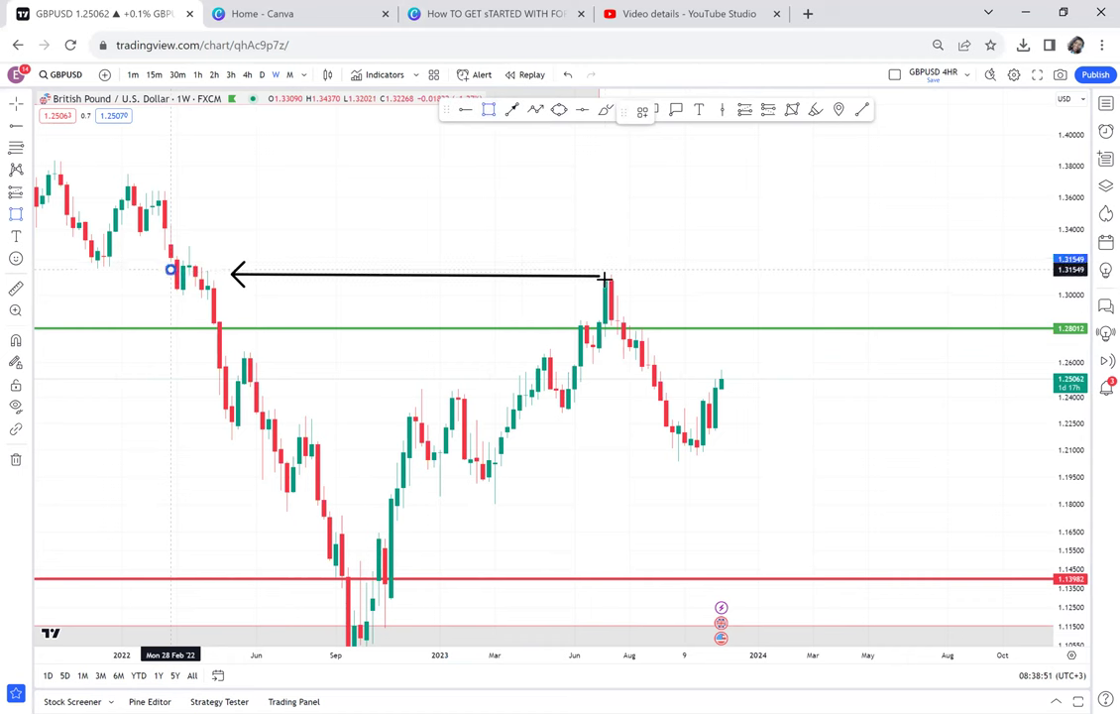
pyautogui.click(677, 286)
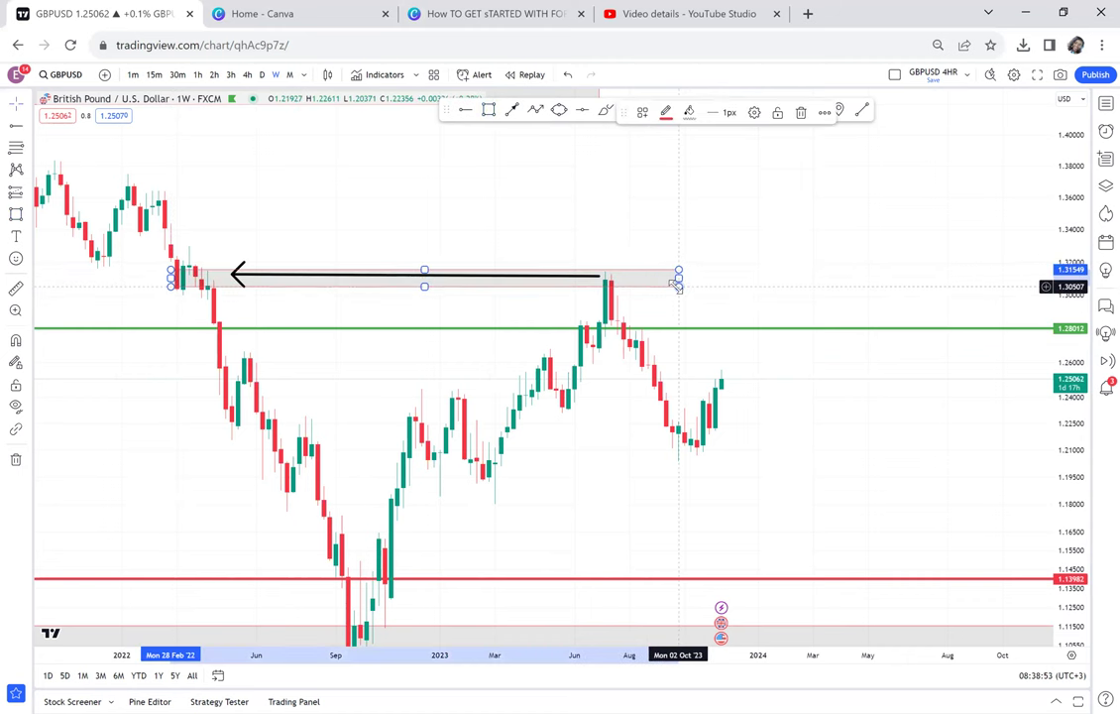
pyautogui.click(487, 278)
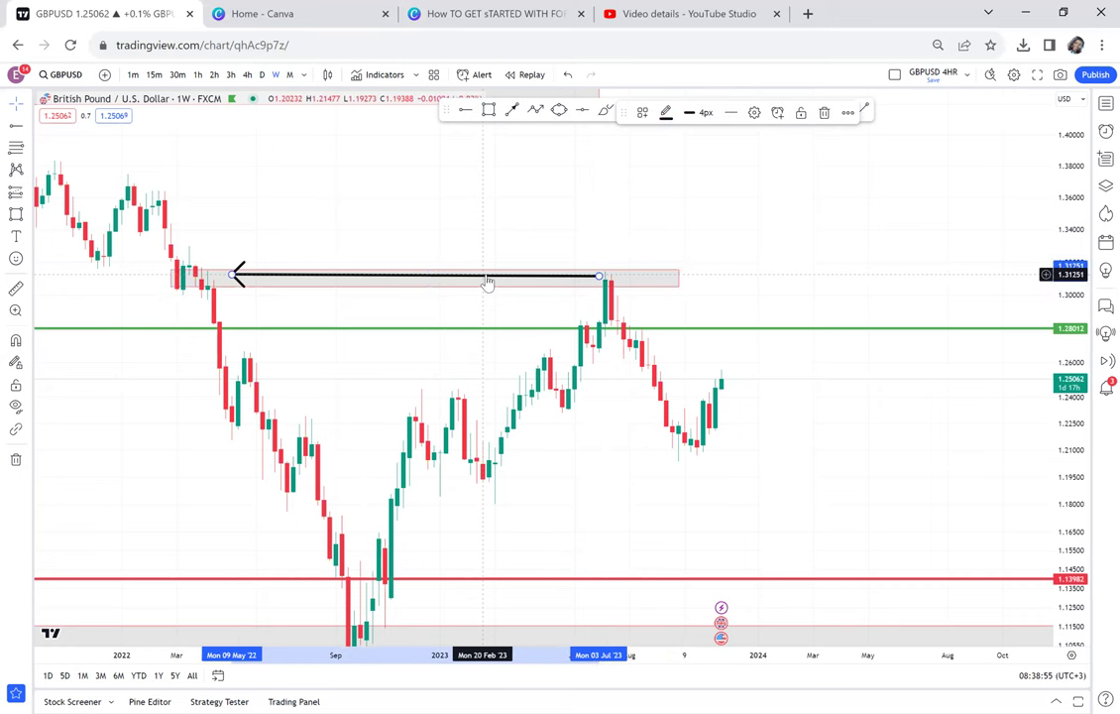
pyautogui.press('Delete')
# - Circle the March to April 2022 candles at the start of the new resistance zone with an ellipse
pyautogui.moveTo(450, 212); pyautogui.dragTo(496, 155)
pyautogui.scroll(-5, 490, 163)
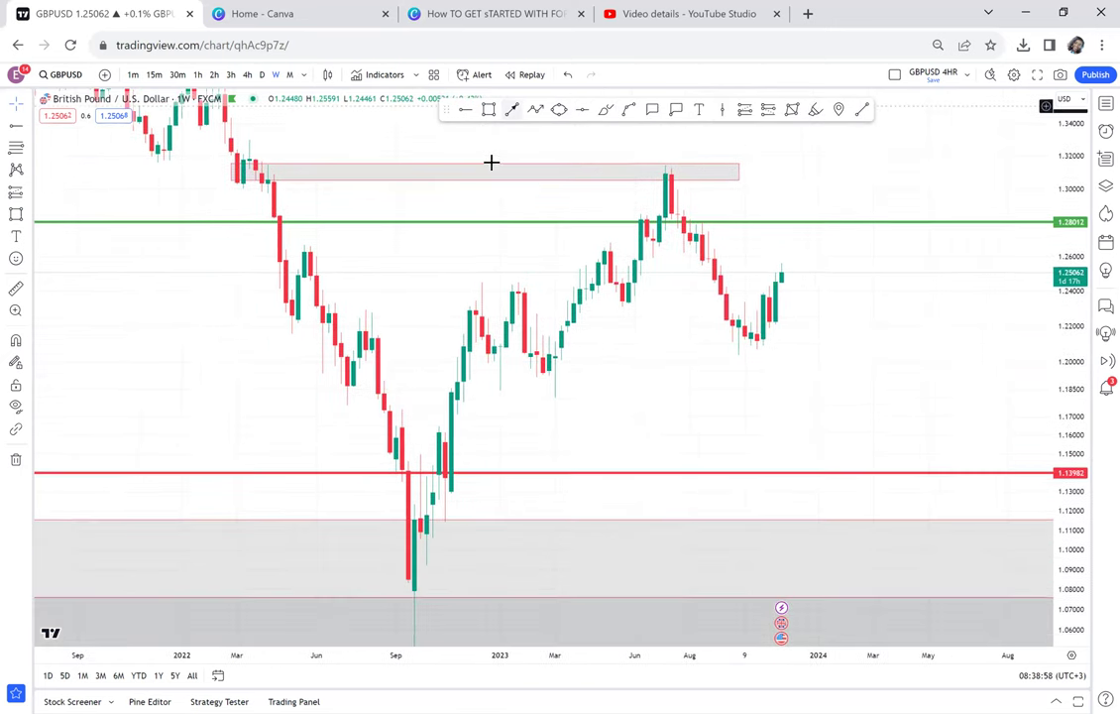
pyautogui.click(560, 110)
pyautogui.click(262, 240)
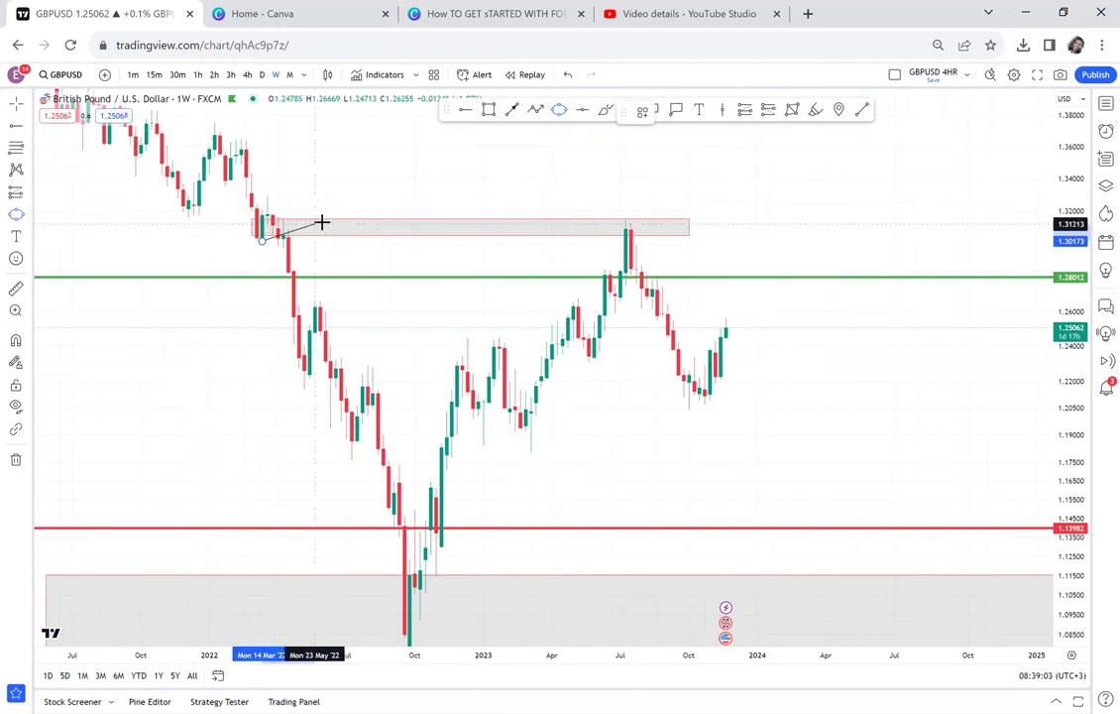
pyautogui.click(325, 220)
pyautogui.click(354, 241)
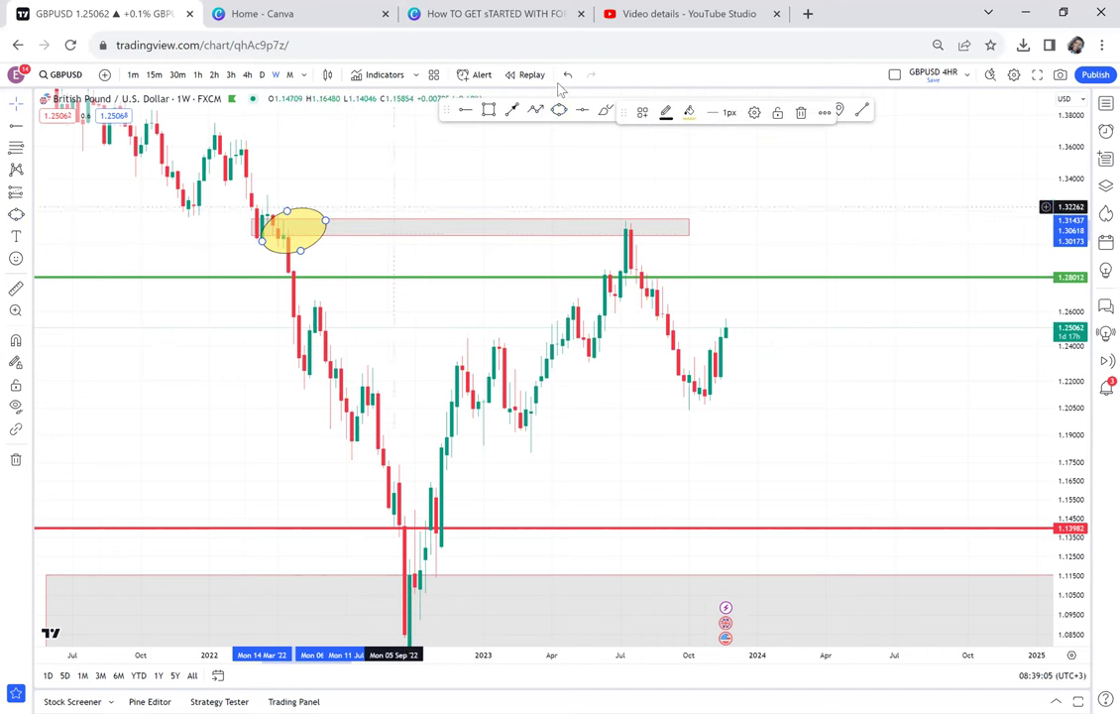
# - Circle the July 2023 high inside the same resistance zone with a smaller ellipse
pyautogui.click(559, 109)
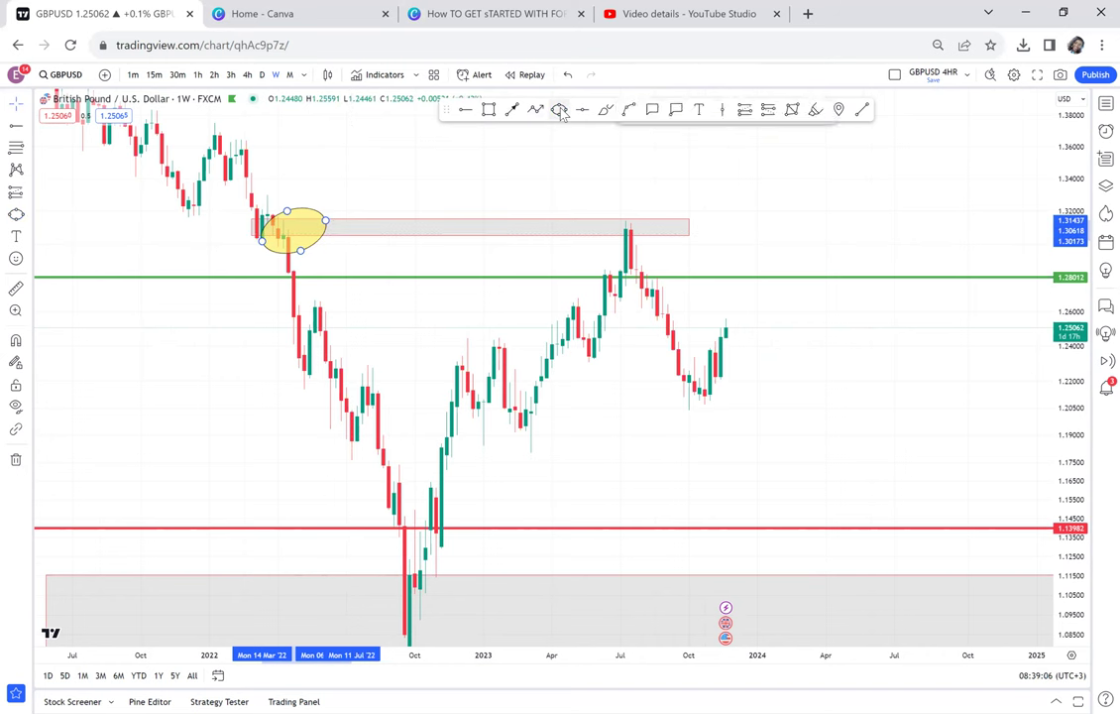
pyautogui.click(615, 230)
pyautogui.click(653, 221)
pyautogui.click(657, 234)
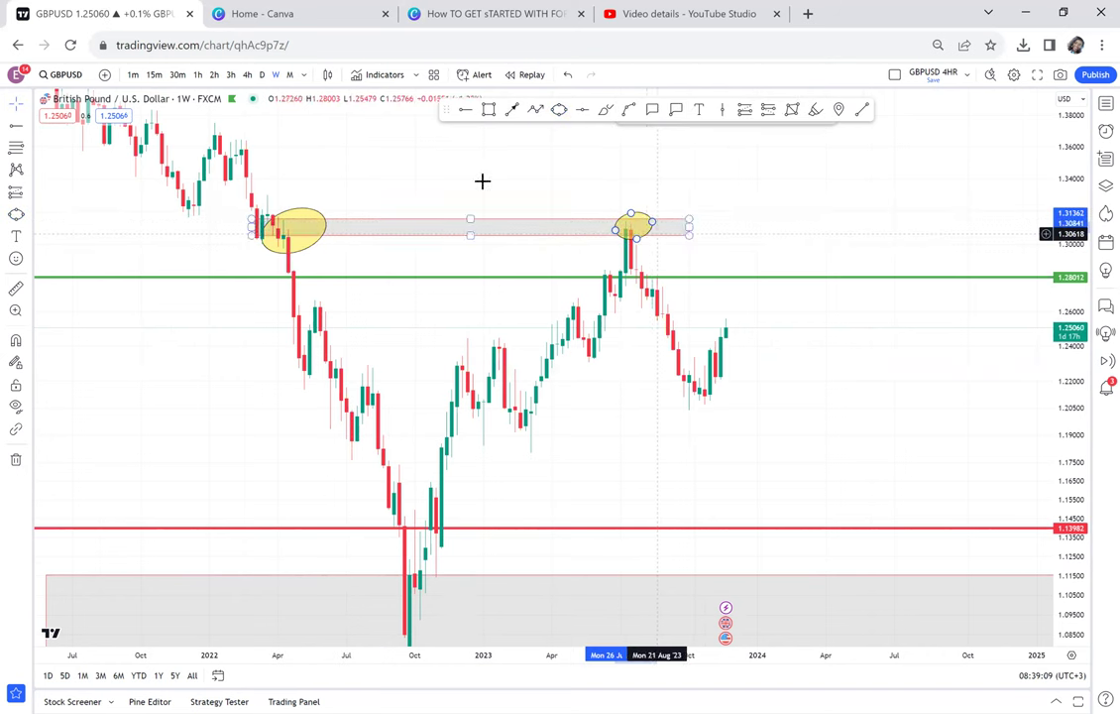
# - Return the chart to the monthly timeframe and bring the circled resistance zone into view
pyautogui.click(290, 75)
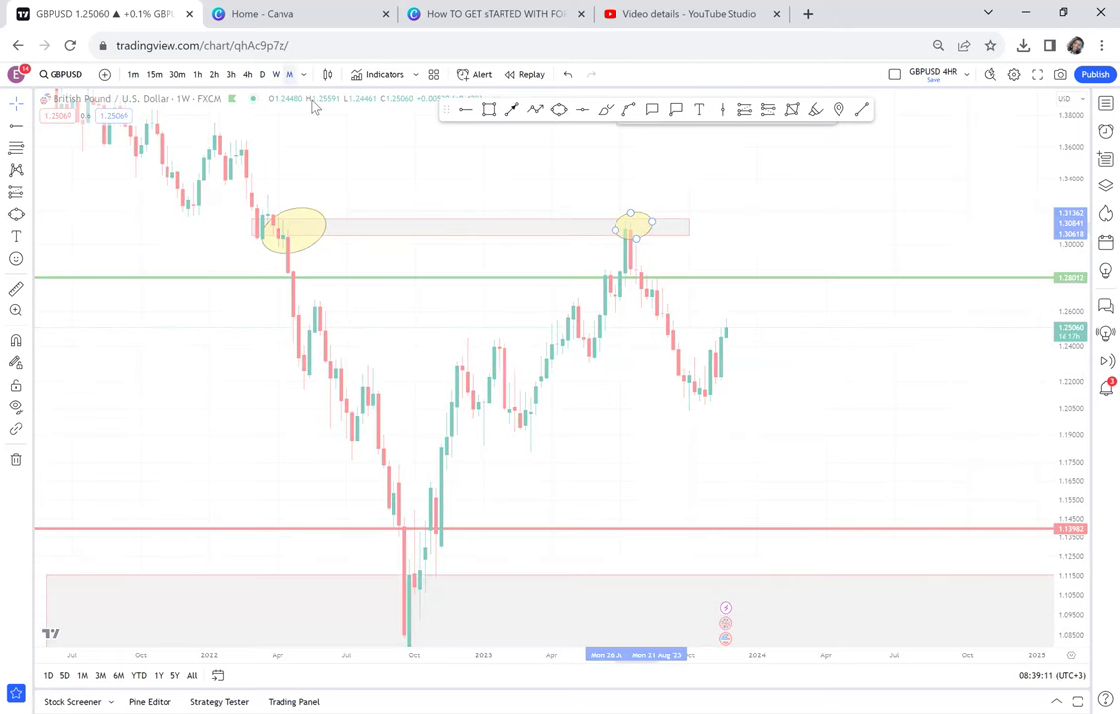
pyautogui.scroll(3, 778, 220)
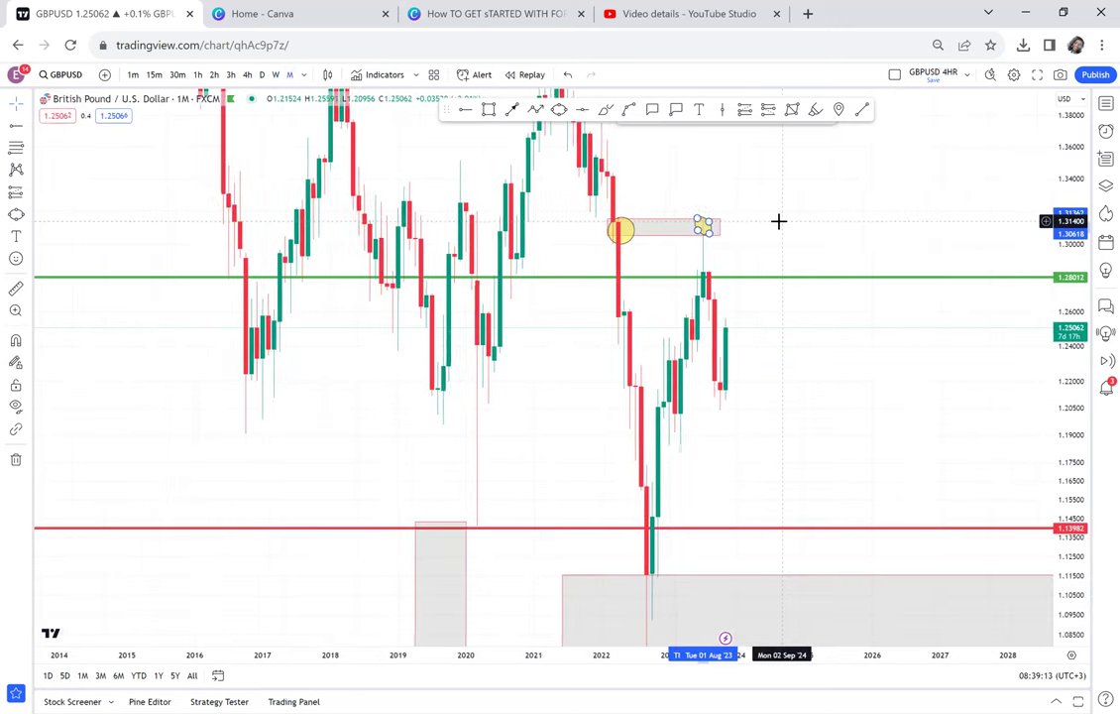
pyautogui.moveTo(726, 222); pyautogui.dragTo(635, 242)
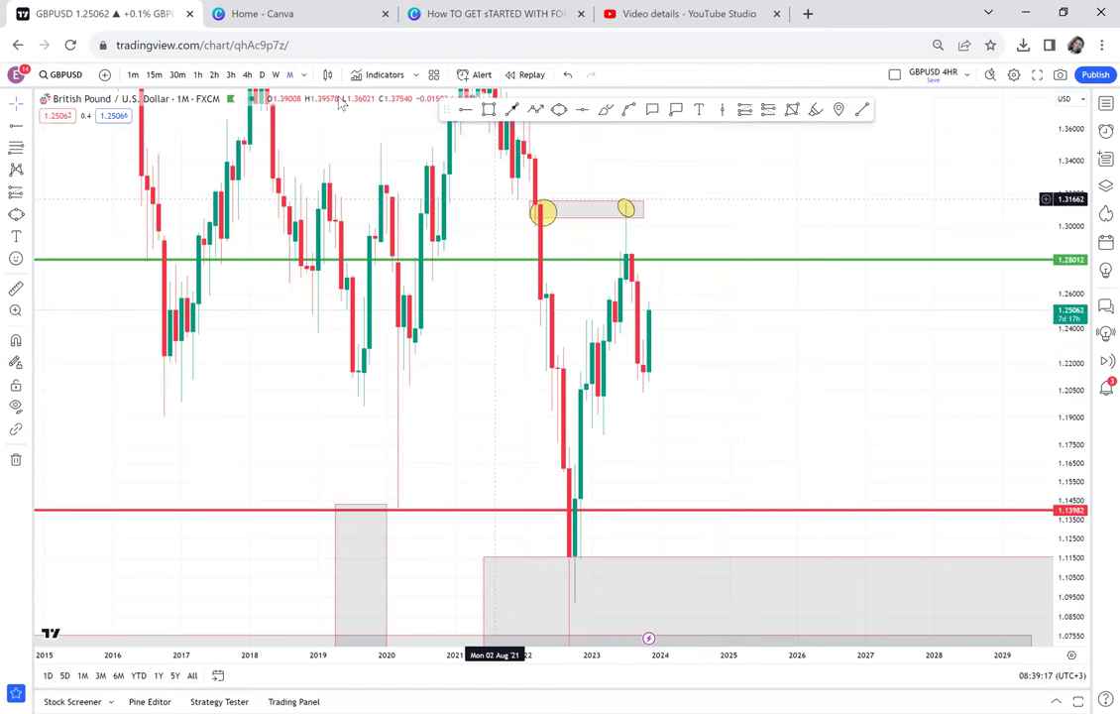
# - On the weekly chart, delete the large support rectangle spanning 1.11525 to 1.03823 and move the red line to the 2022 low at 1.03698
pyautogui.click(276, 76)
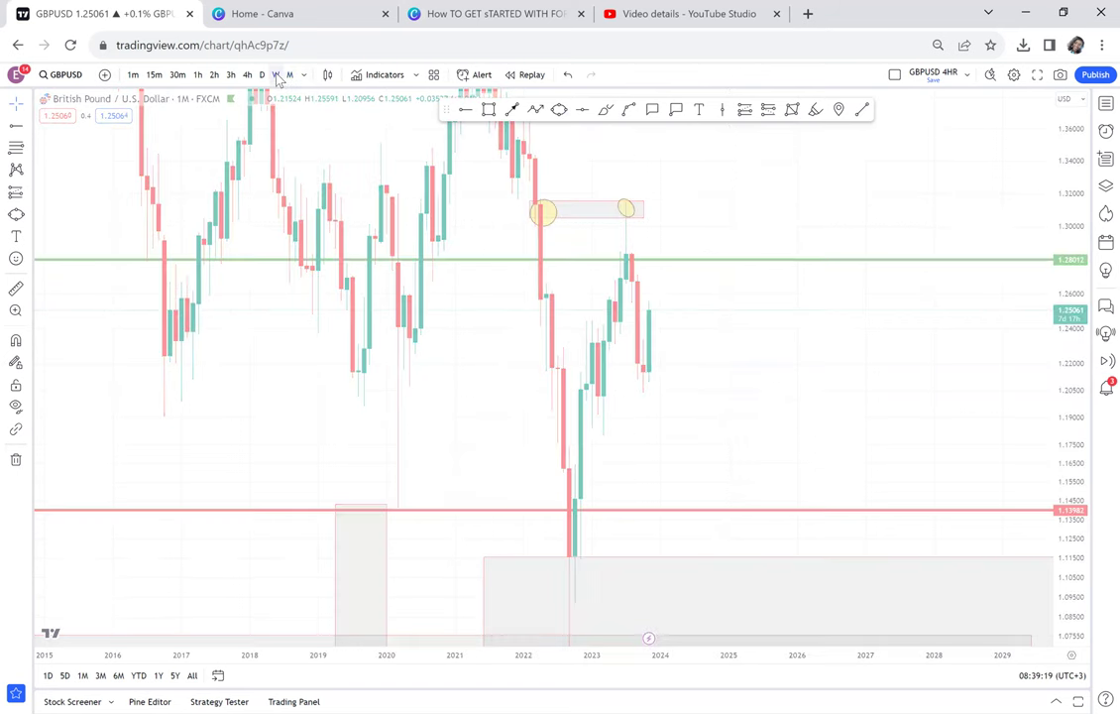
pyautogui.moveTo(506, 392); pyautogui.dragTo(651, 269)
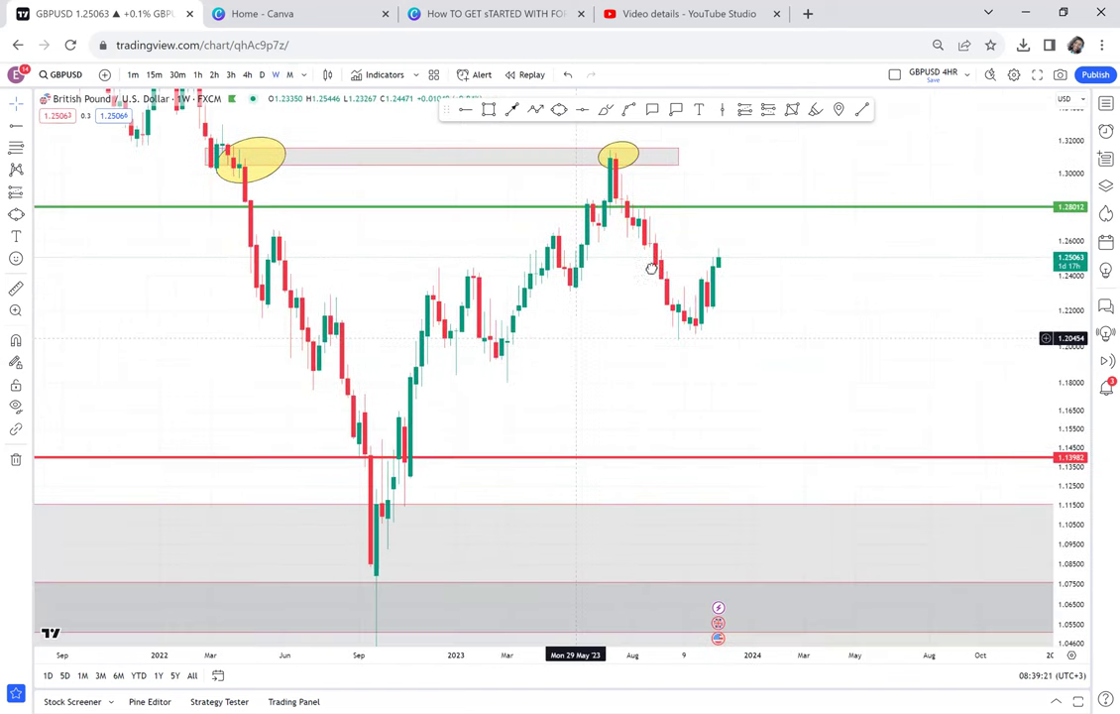
pyautogui.click(572, 442)
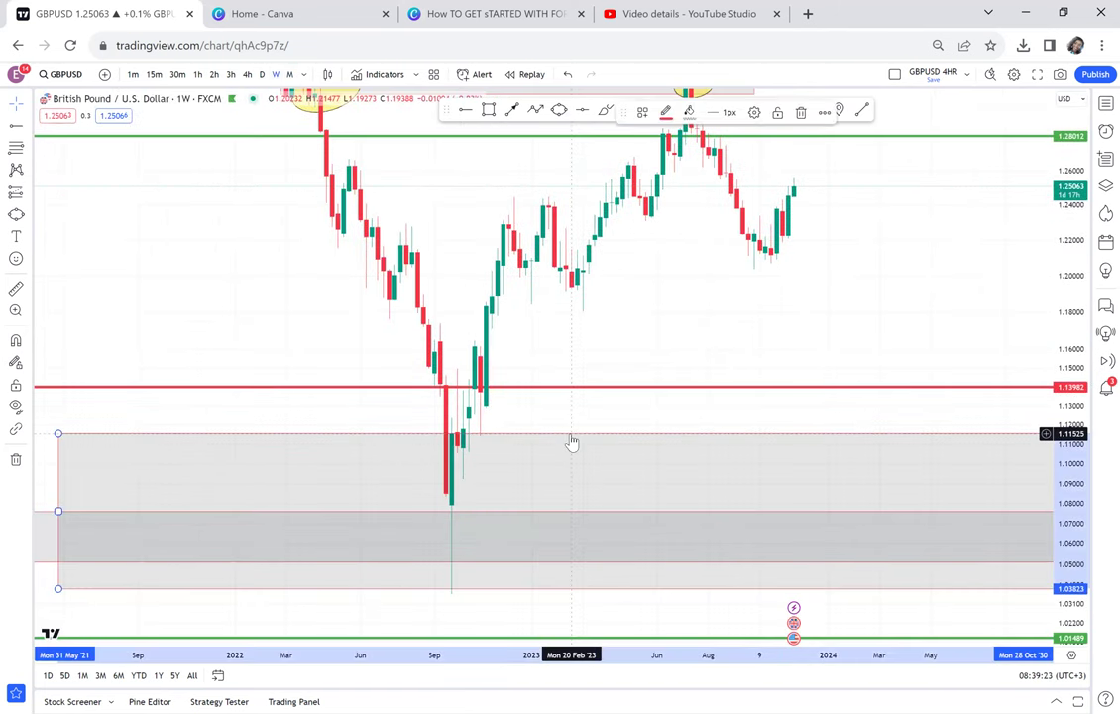
pyautogui.press('Delete')
pyautogui.moveTo(555, 393); pyautogui.dragTo(521, 598)
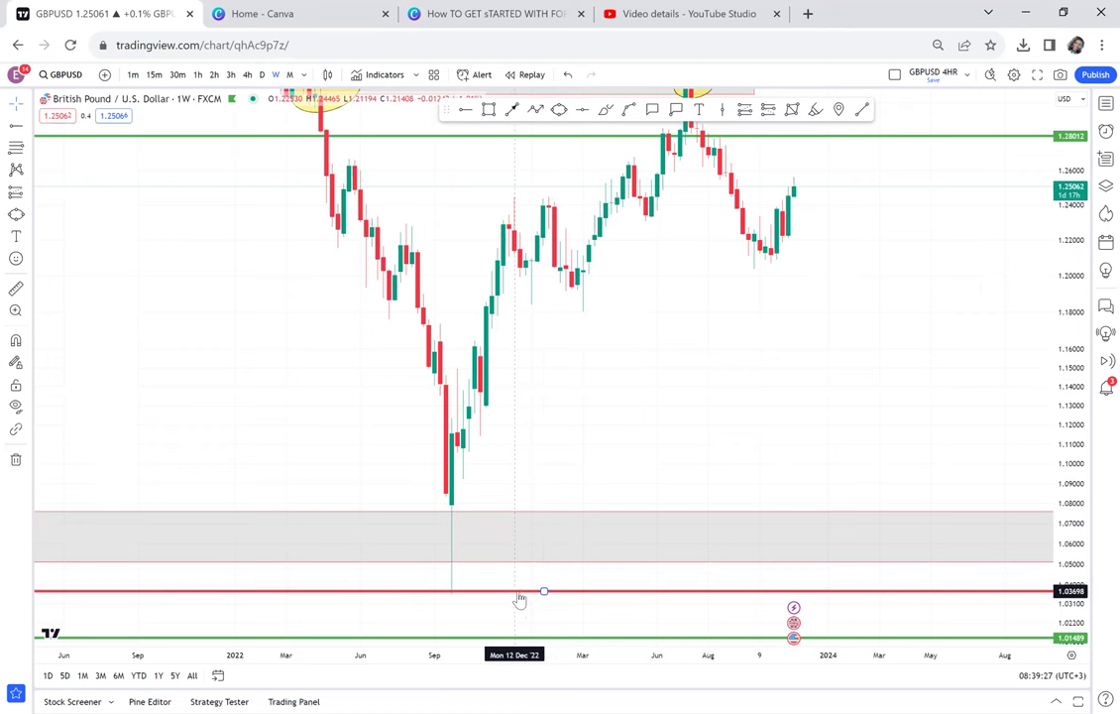
# - Compare the monthly and weekly charts, then delete the remaining support rectangle just above the red line on the weekly chart
pyautogui.click(290, 76)
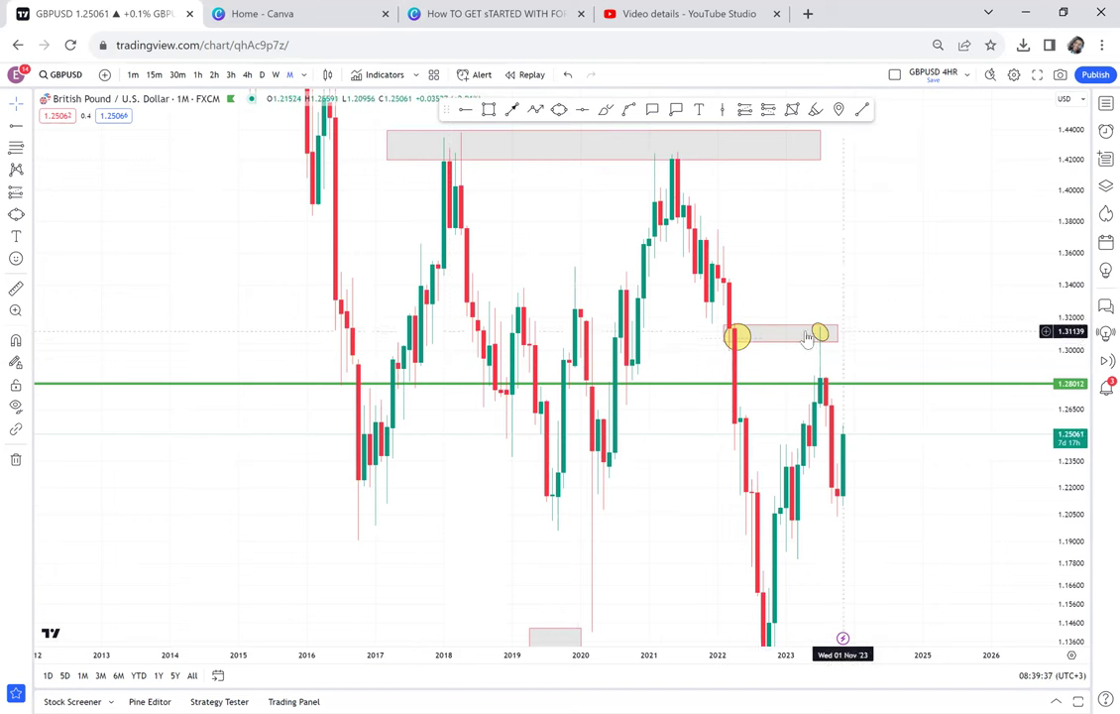
pyautogui.click(276, 75)
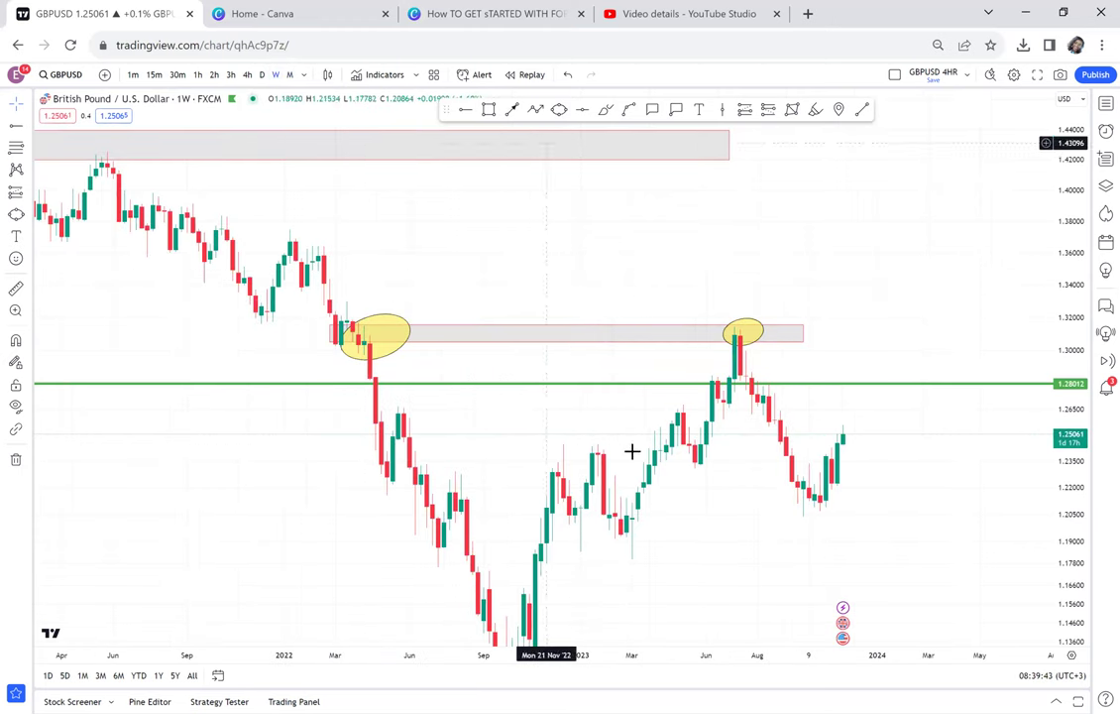
pyautogui.moveTo(632, 448); pyautogui.dragTo(576, 264)
pyautogui.moveTo(630, 441); pyautogui.dragTo(656, 438)
pyautogui.click(568, 455)
pyautogui.press('Delete')
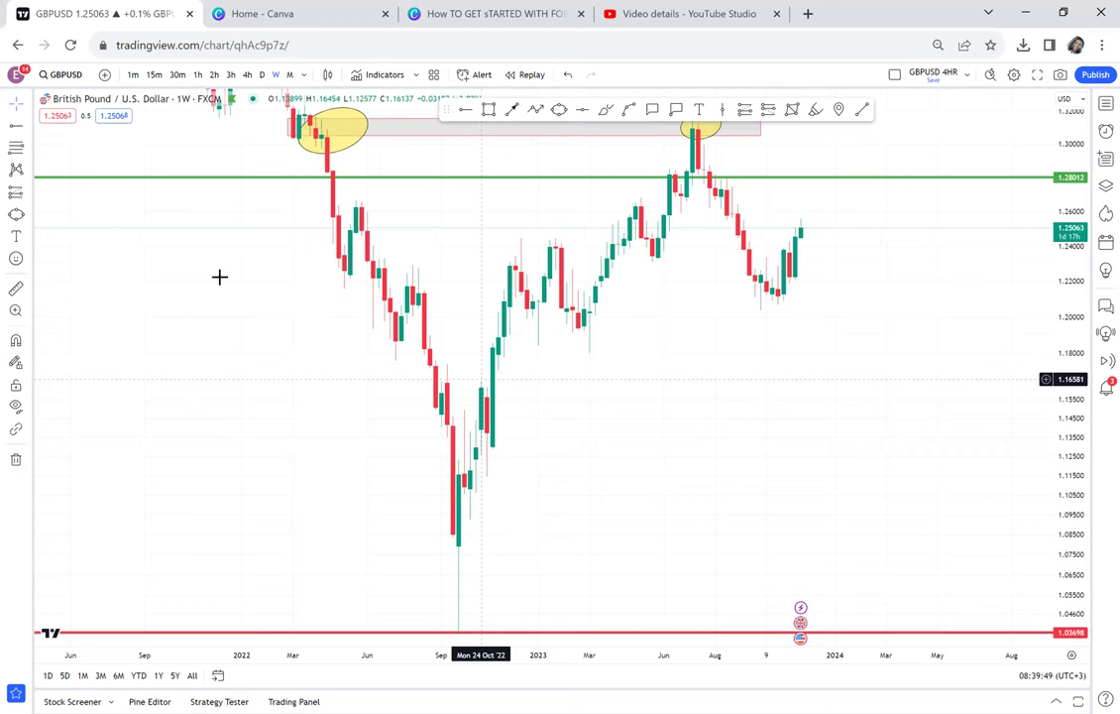
# - Measure from the resistance zone's upper edge at 1.31549 to the red line and draw a horizontal line at the range midpoint, 1.16787
pyautogui.moveTo(208, 275); pyautogui.dragTo(170, 320)
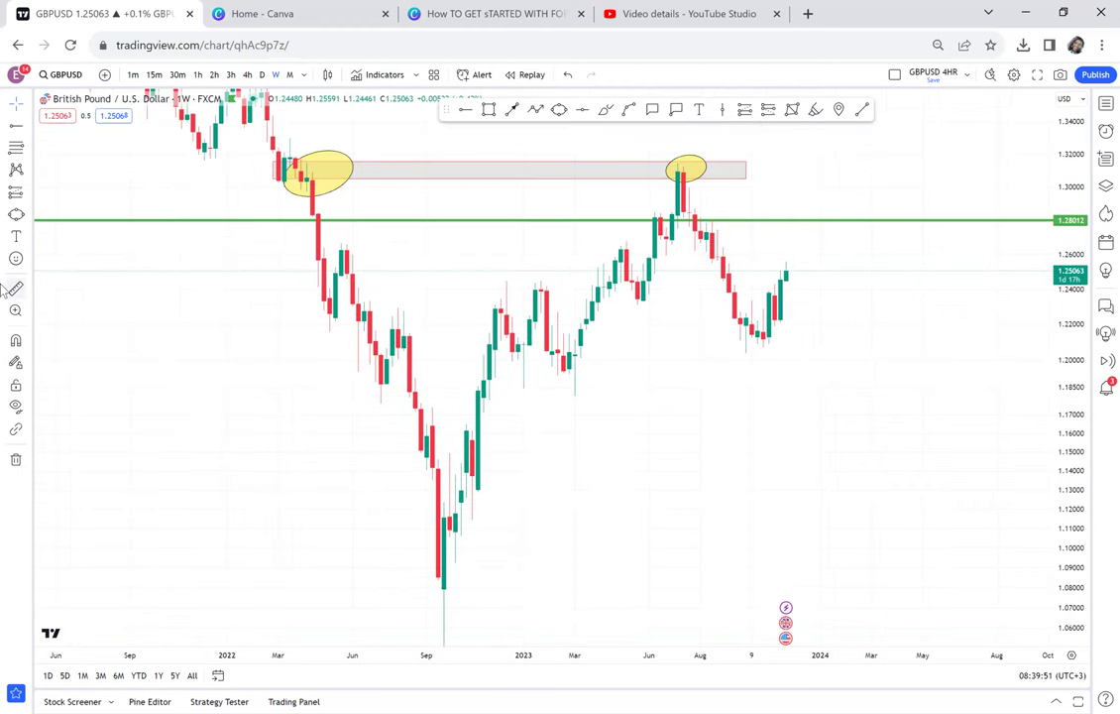
pyautogui.click(16, 287)
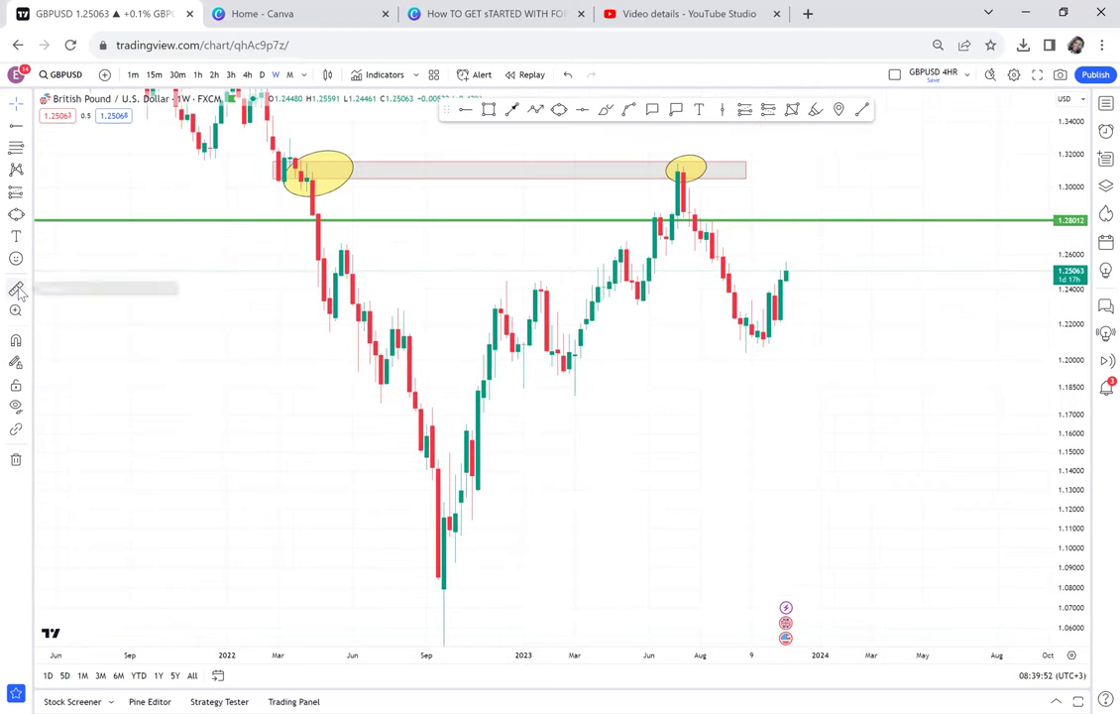
pyautogui.click(295, 161)
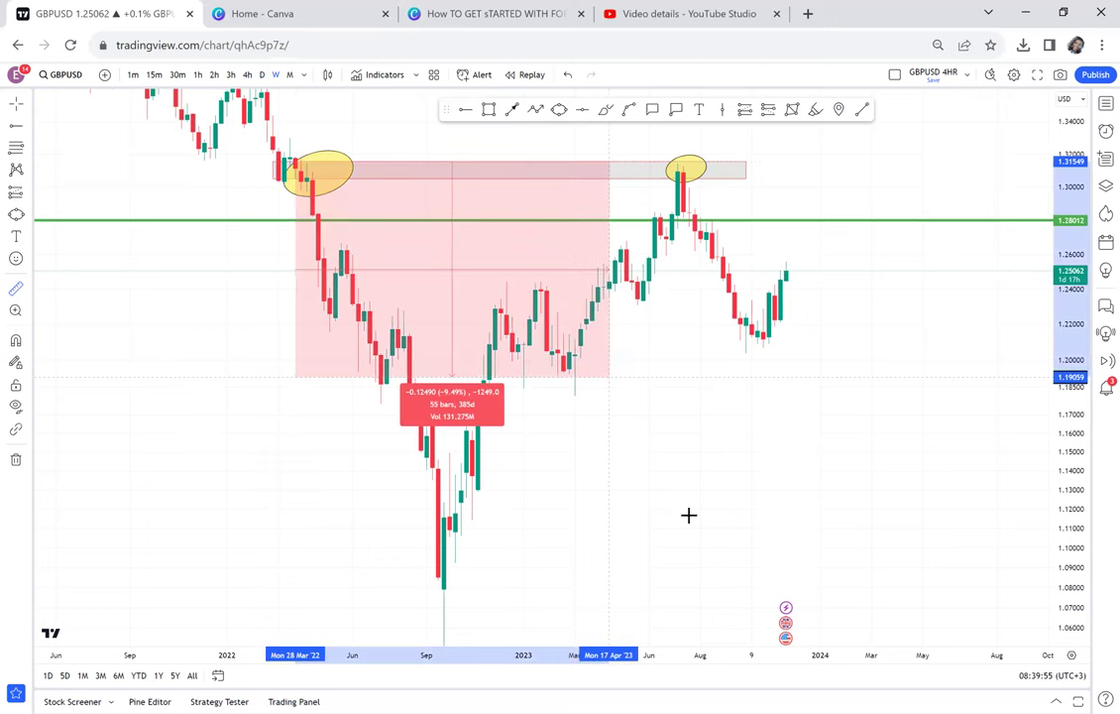
pyautogui.moveTo(1065, 412); pyautogui.dragTo(1048, 516)
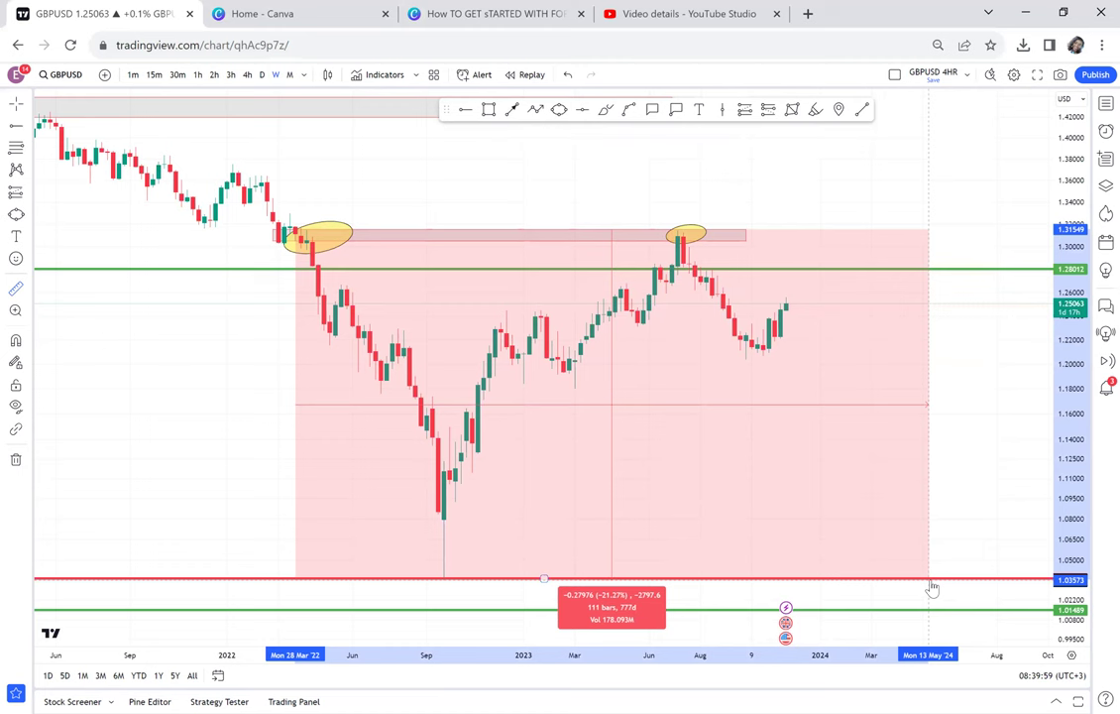
pyautogui.click(932, 589)
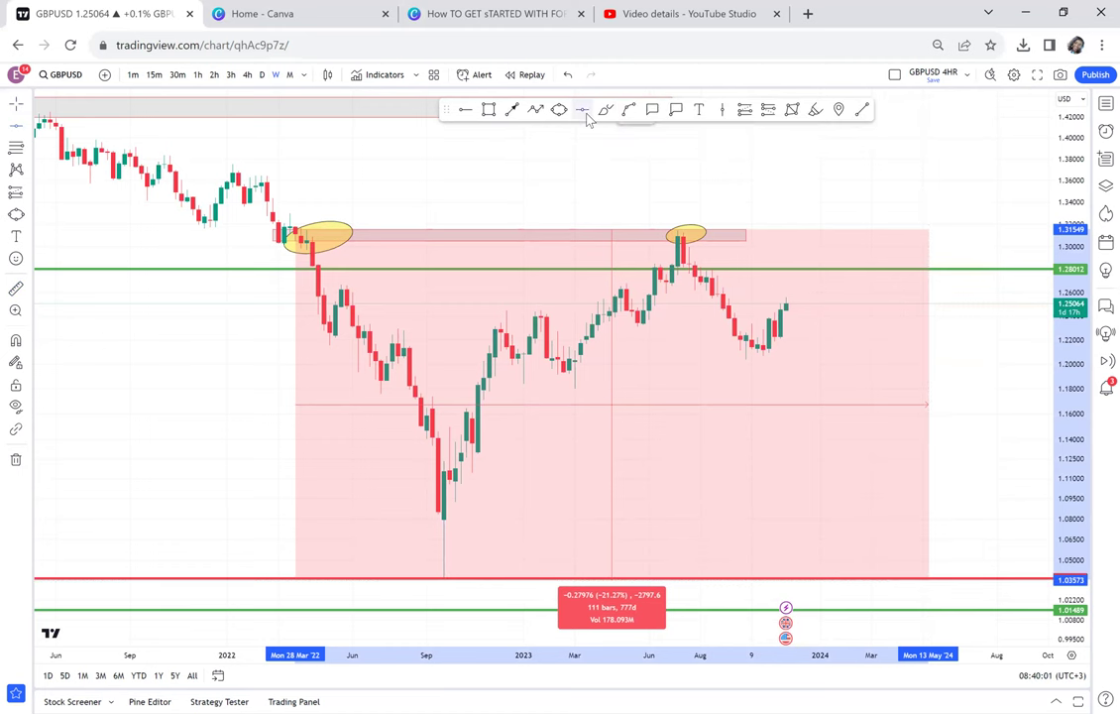
pyautogui.click(496, 403)
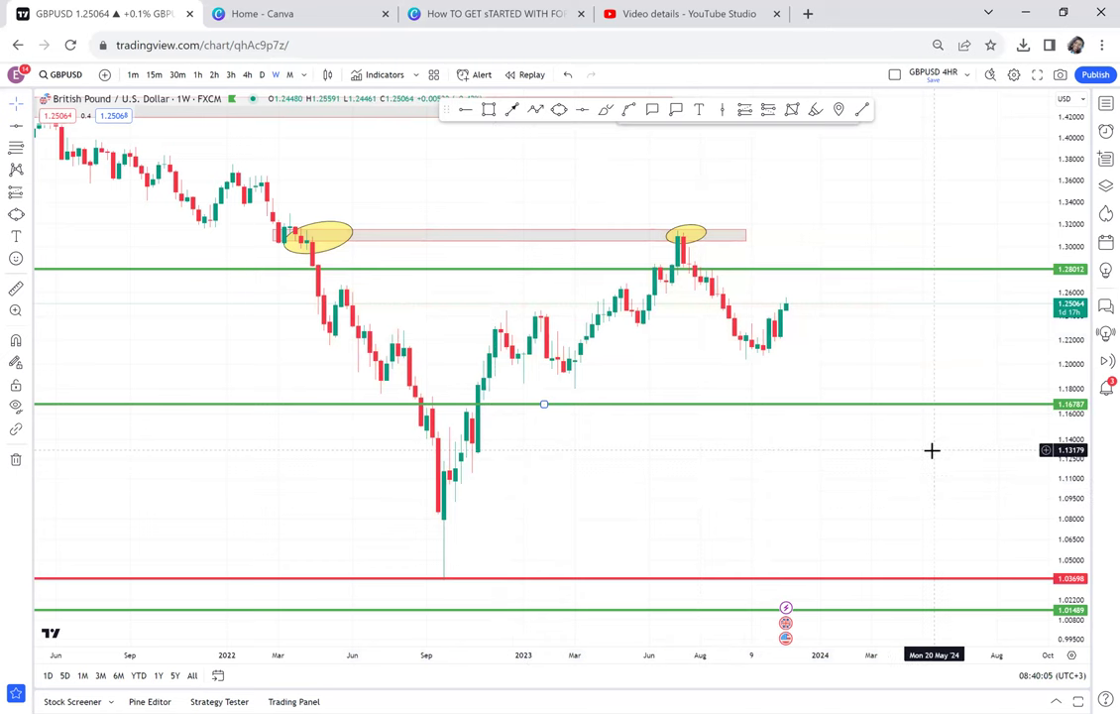
# - Measure the distance from the current price down to the 1.16787 midpoint line, and clear the measurement
pyautogui.moveTo(1075, 502); pyautogui.dragTo(1026, 255)
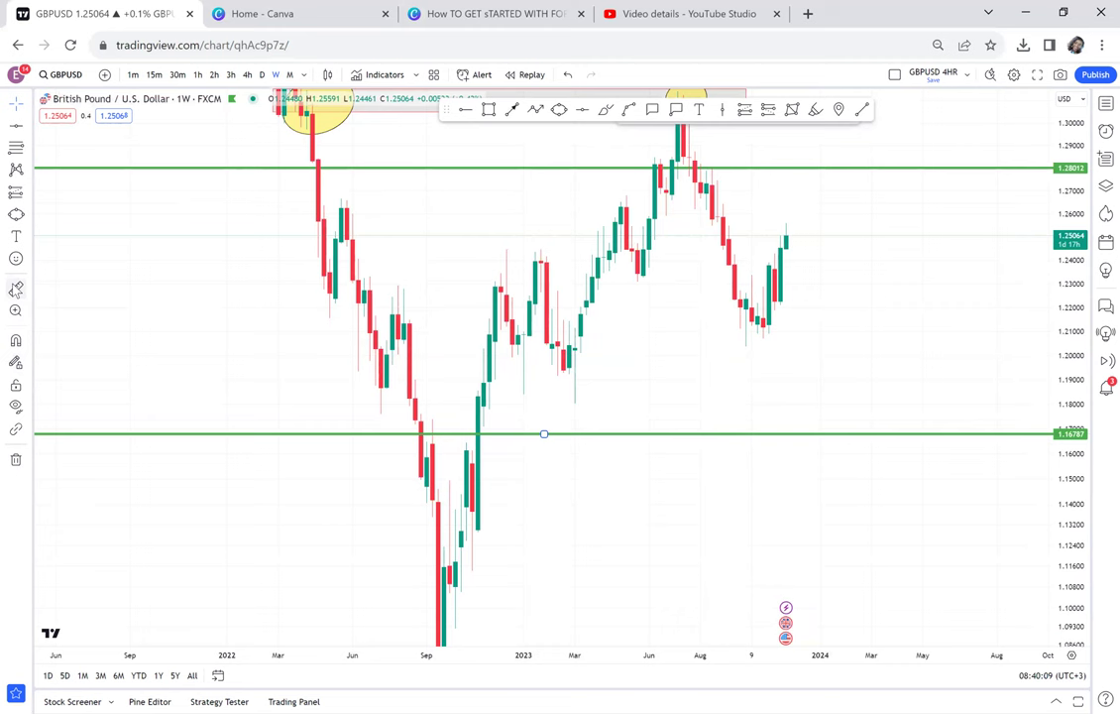
pyautogui.click(16, 289)
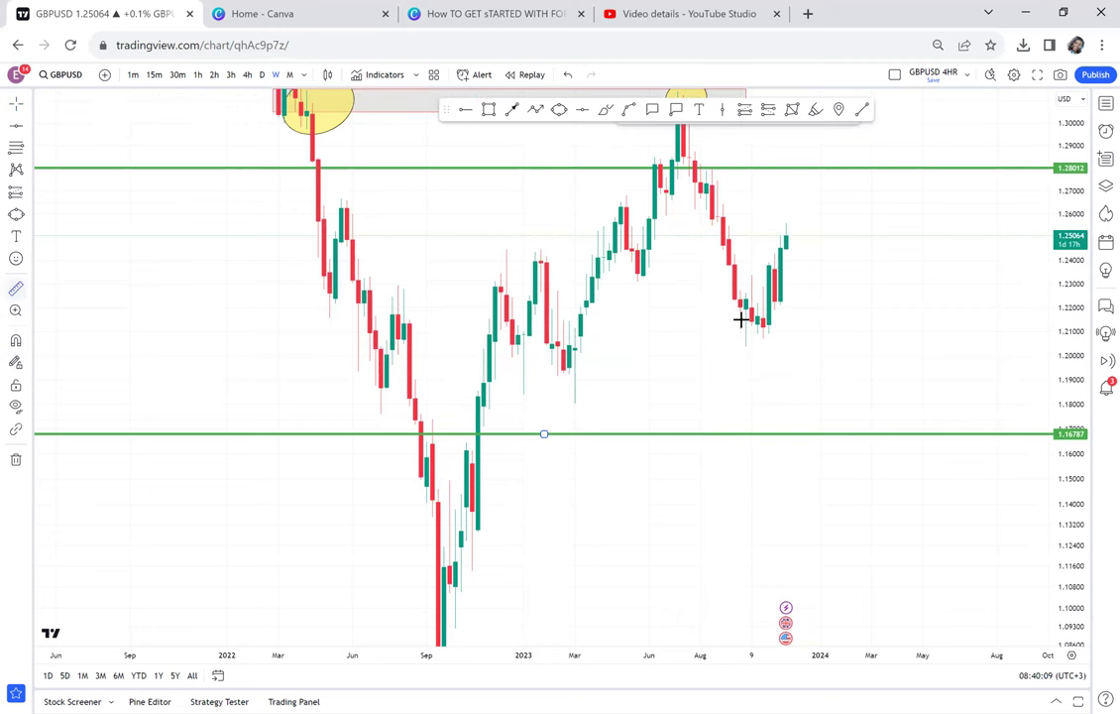
pyautogui.click(813, 238)
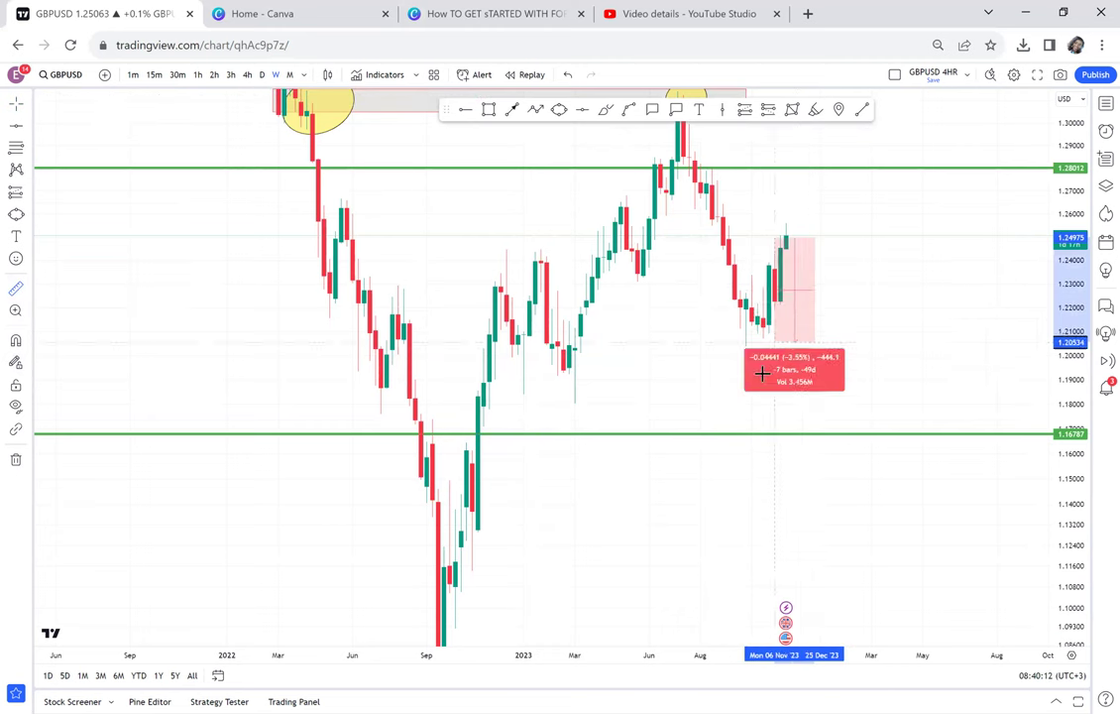
pyautogui.click(719, 441)
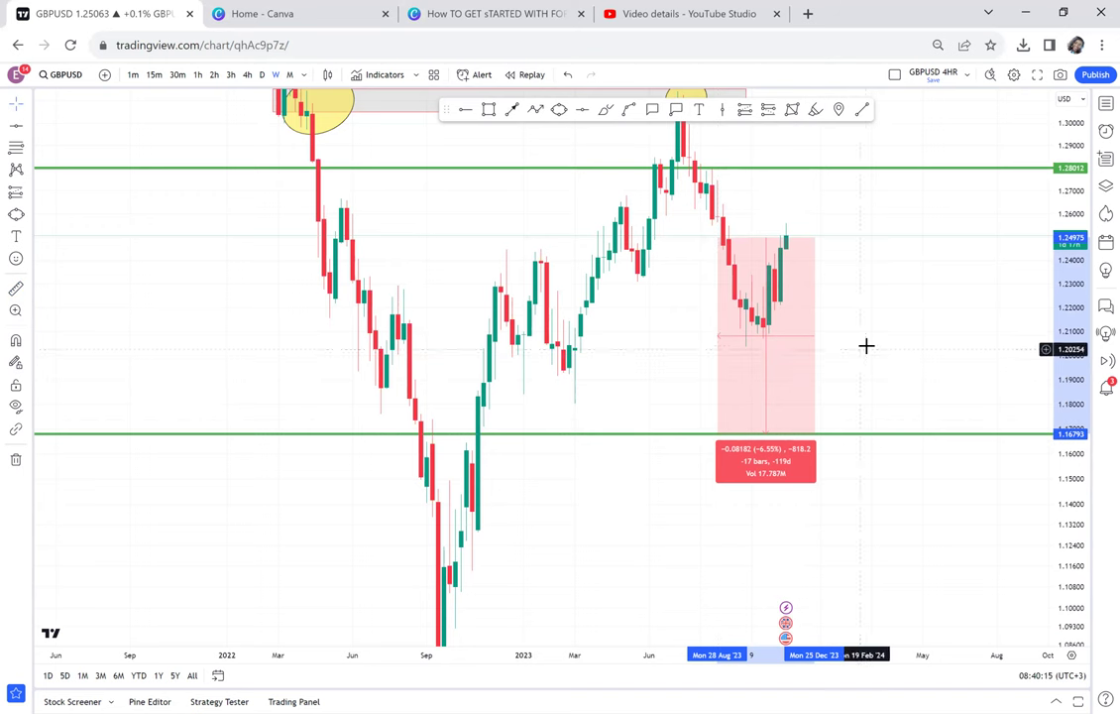
pyautogui.click(865, 343)
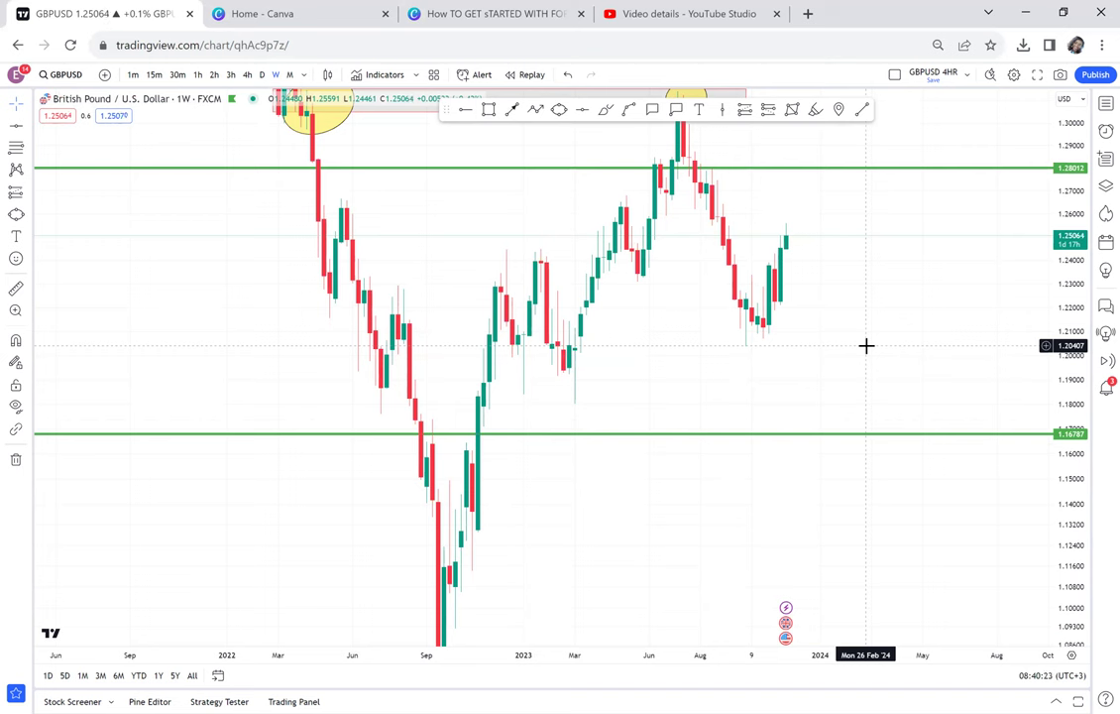
# - Draw a downward arrow from beside the current price to the 1.16787 midpoint line
pyautogui.moveTo(808, 272); pyautogui.dragTo(741, 270)
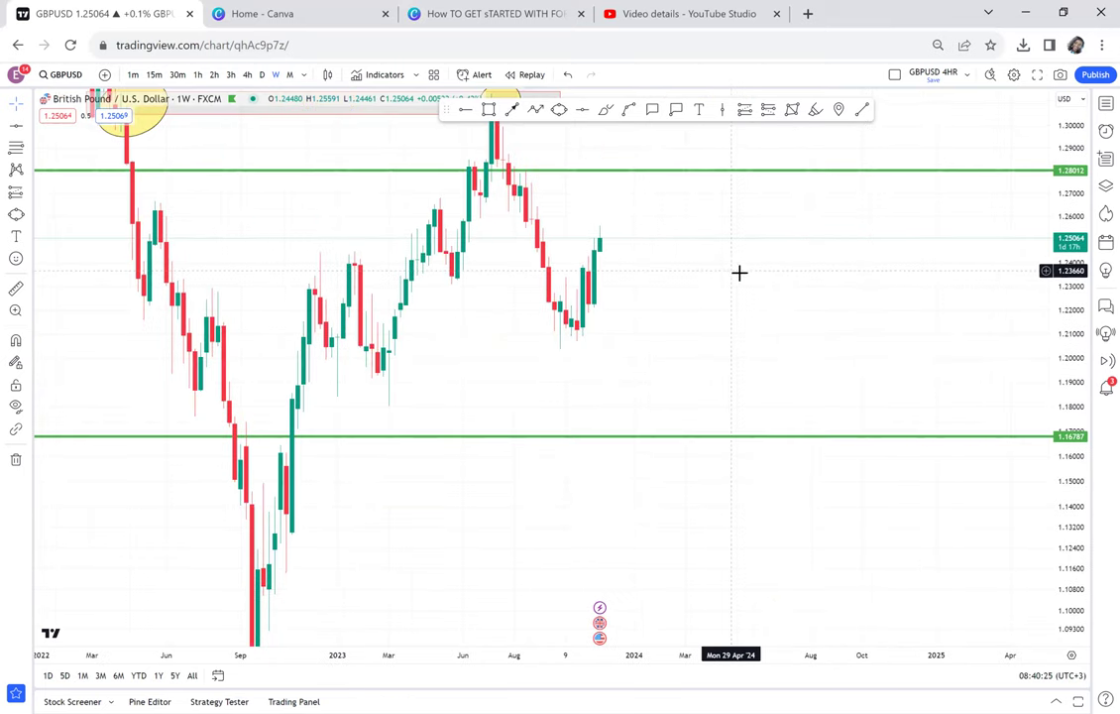
pyautogui.click(513, 110)
pyautogui.click(623, 238)
pyautogui.click(652, 433)
pyautogui.moveTo(727, 335); pyautogui.dragTo(769, 443)
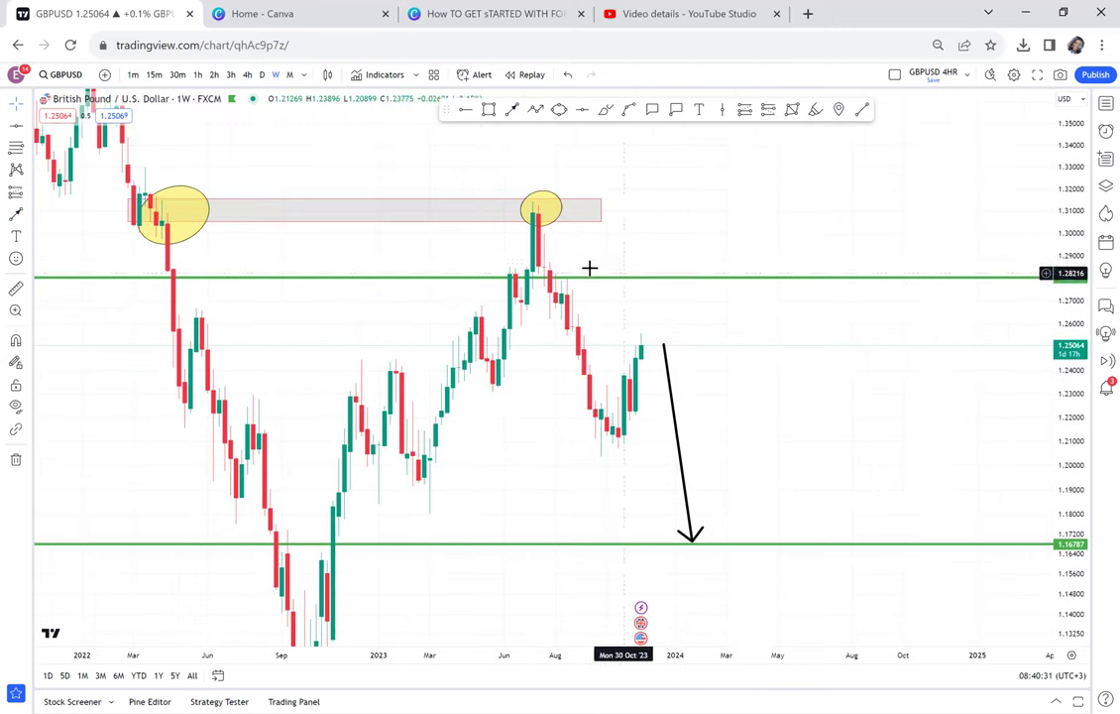
pyautogui.moveTo(759, 416); pyautogui.dragTo(800, 417)
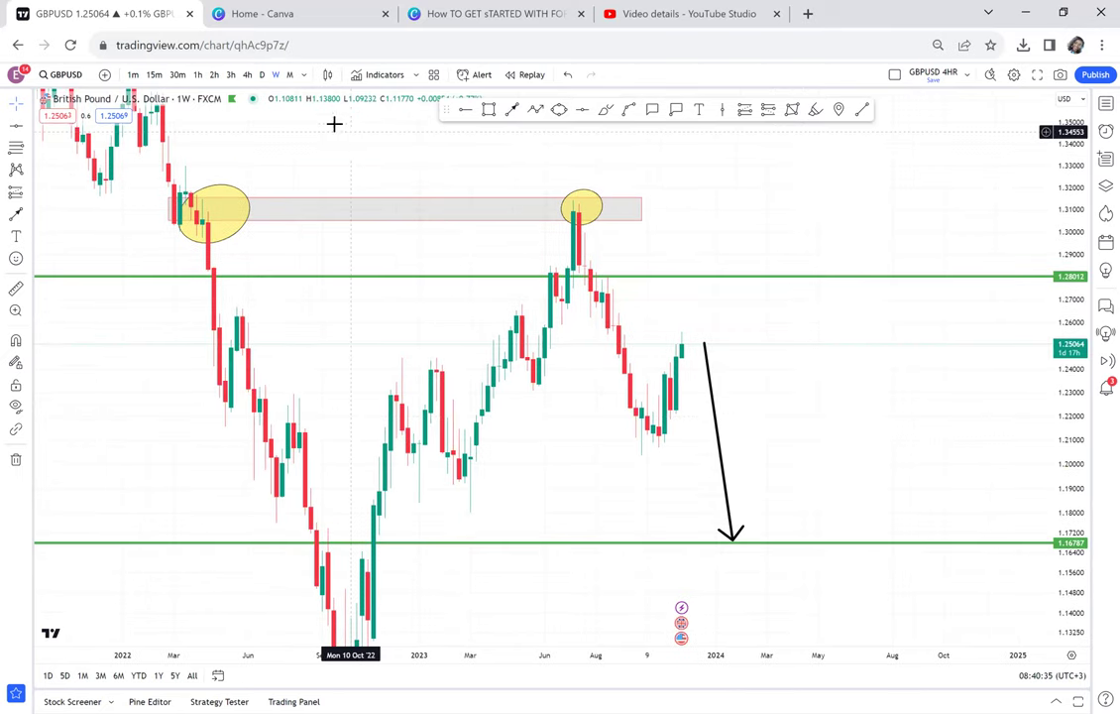
# - On the monthly chart, circle the early 2018 highs inside the upper resistance zone with an ellipse
pyautogui.click(290, 75)
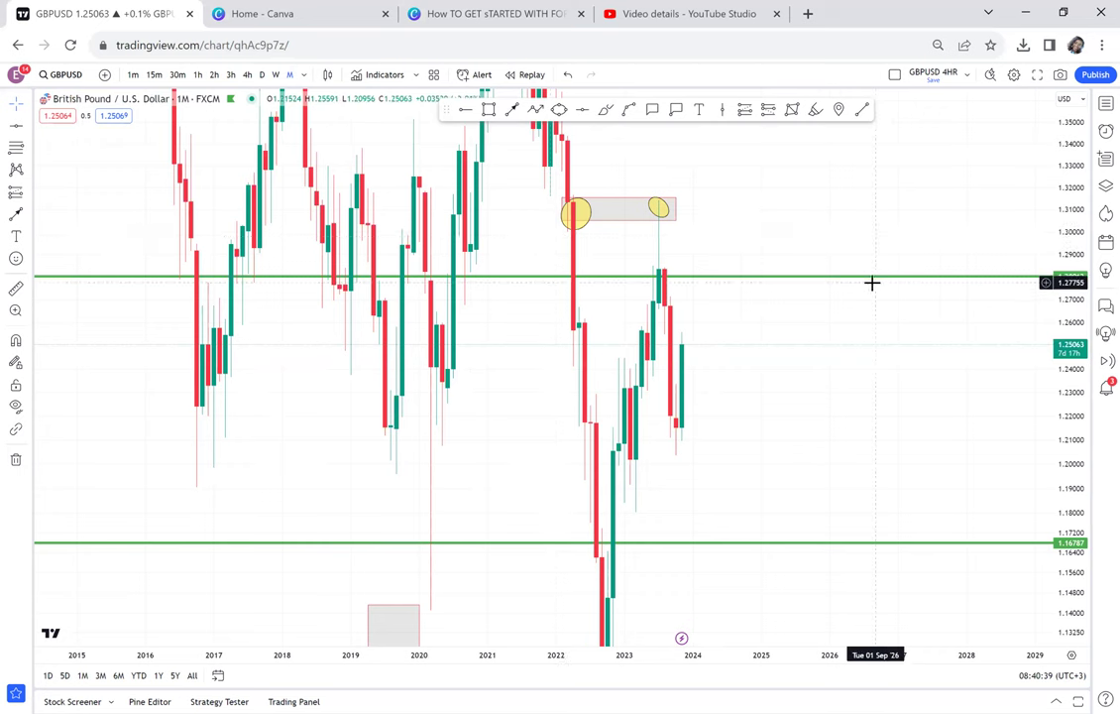
pyautogui.moveTo(1013, 327); pyautogui.dragTo(974, 406)
pyautogui.moveTo(810, 195); pyautogui.dragTo(804, 289)
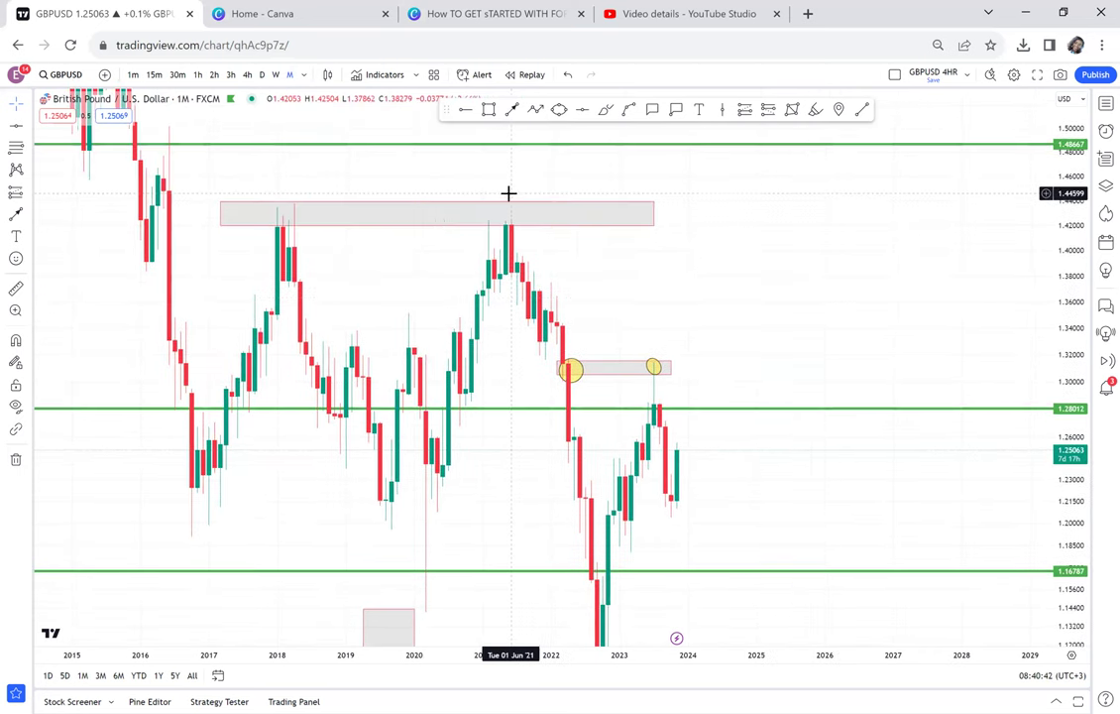
pyautogui.click(559, 109)
pyautogui.click(271, 210)
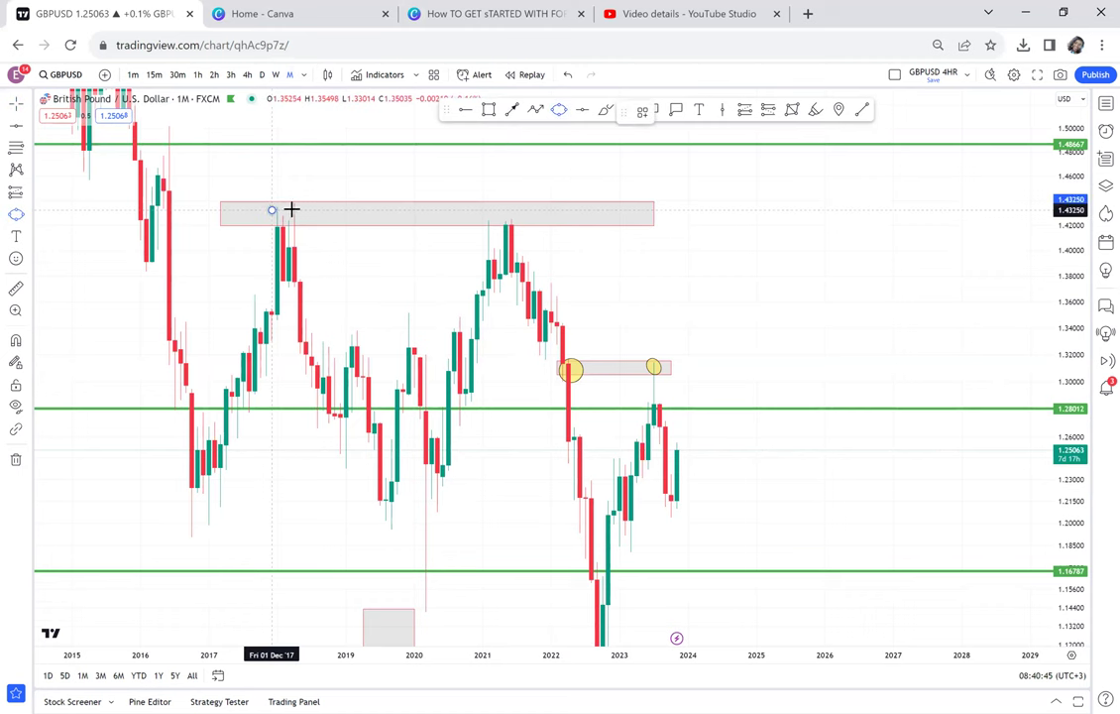
pyautogui.click(306, 204)
pyautogui.click(313, 226)
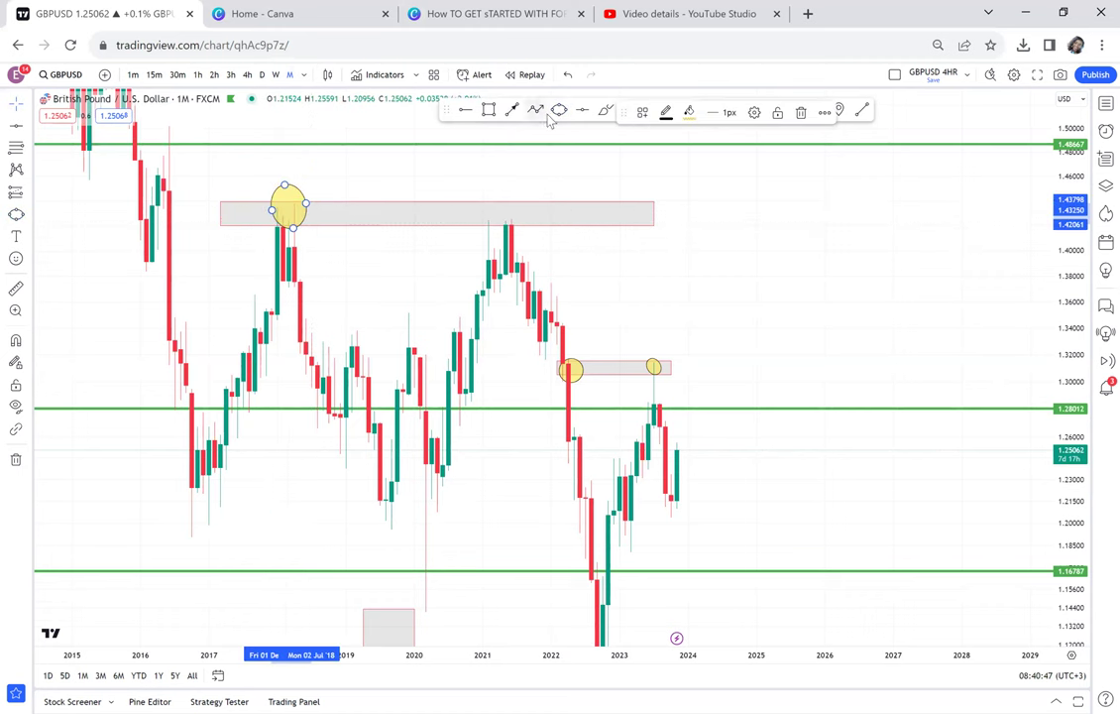
# - Circle the 2021 highs inside the same upper resistance zone with a second ellipse
pyautogui.click(482, 227)
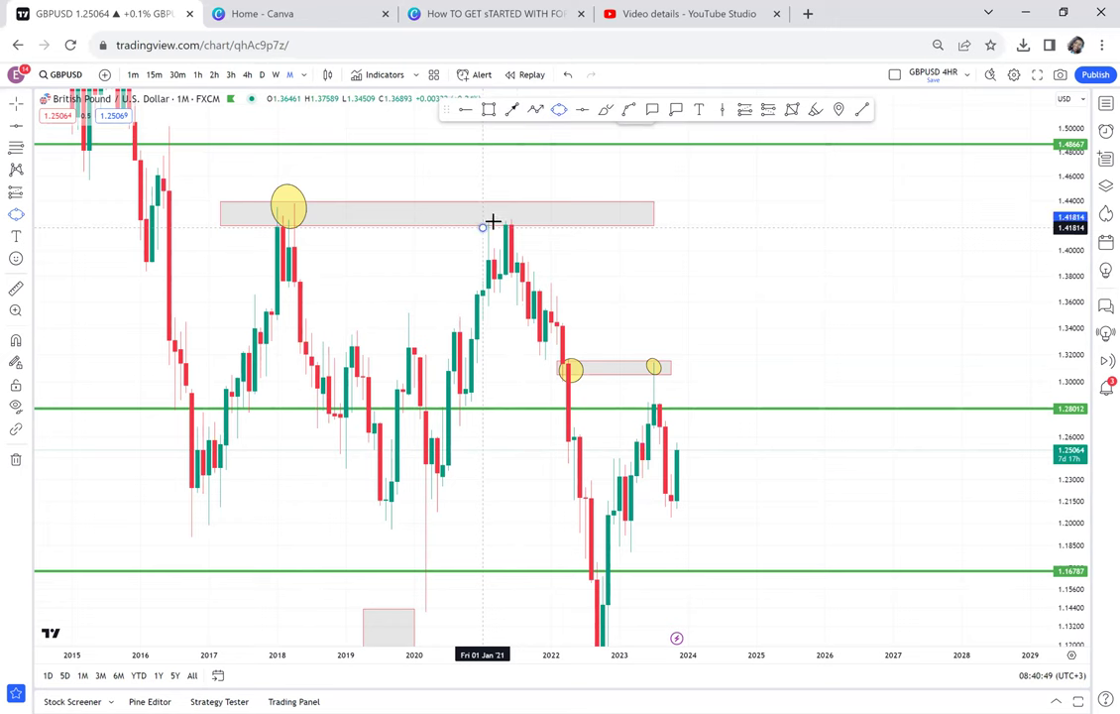
pyautogui.click(516, 207)
pyautogui.click(535, 222)
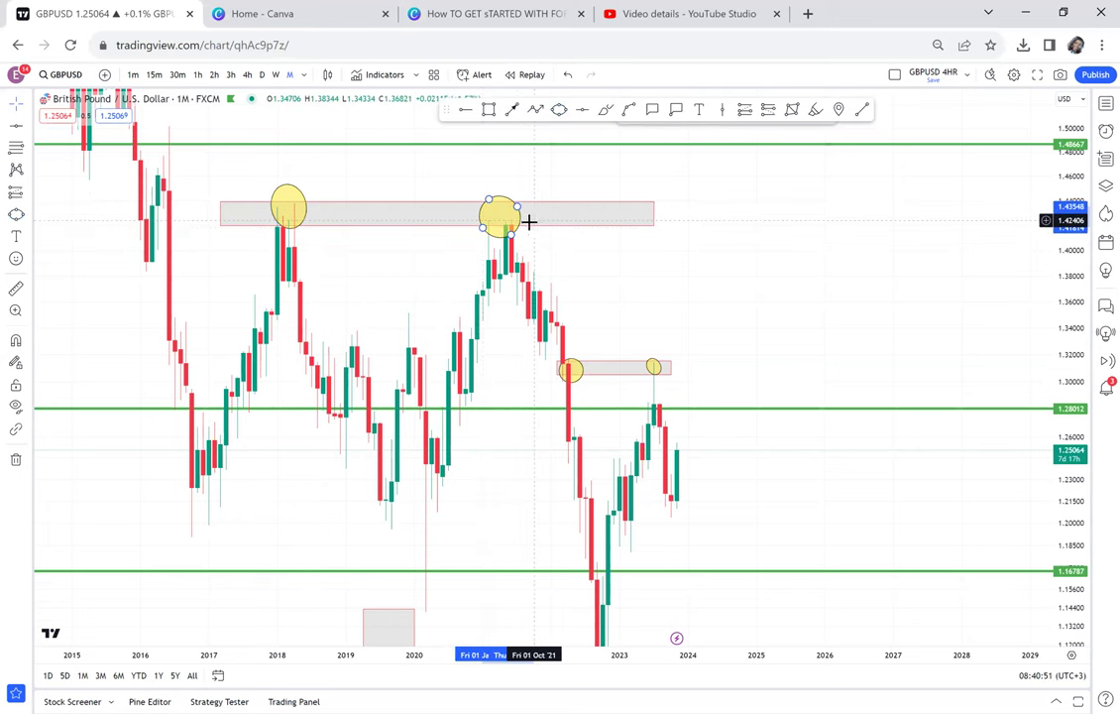
# - Return the chart to the weekly timeframe, showing the 2023 price action between the circled resistance zone and the midpoint line
pyautogui.moveTo(348, 260); pyautogui.dragTo(300, 230)
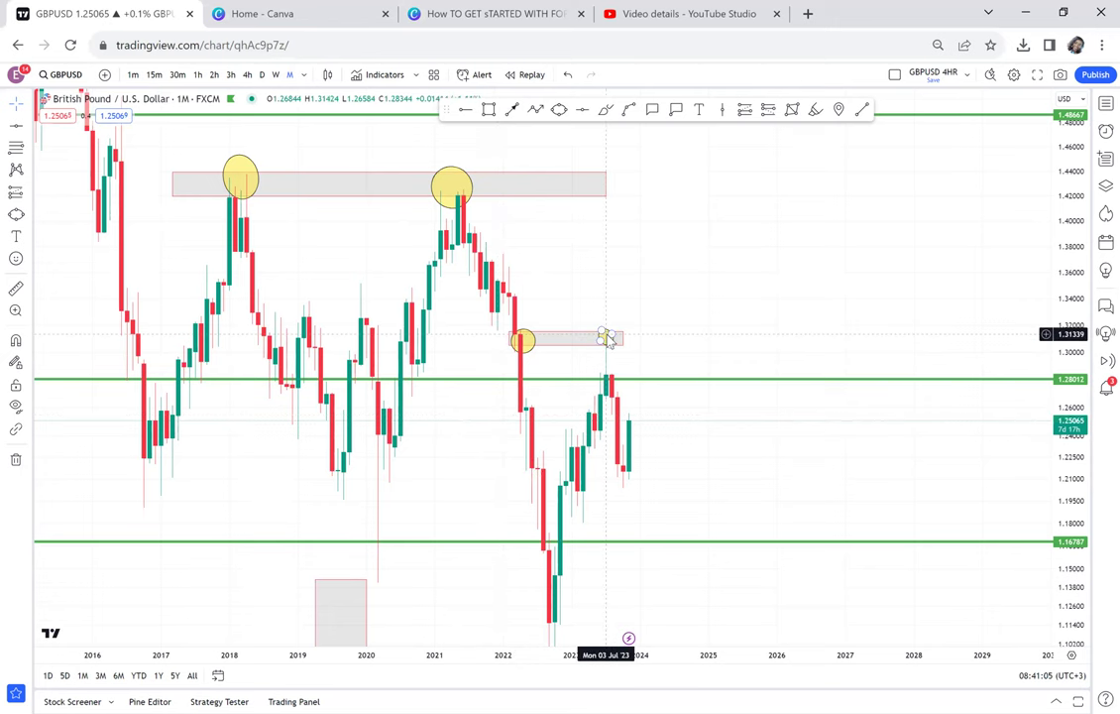
pyautogui.moveTo(703, 300); pyautogui.dragTo(739, 221)
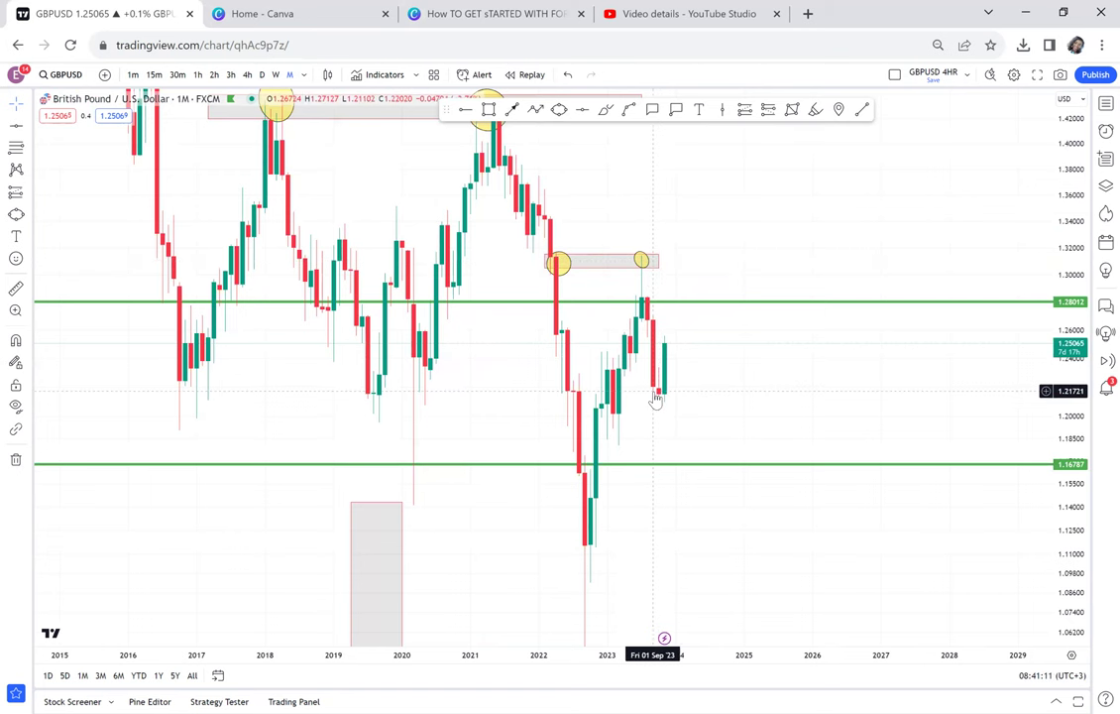
pyautogui.click(275, 75)
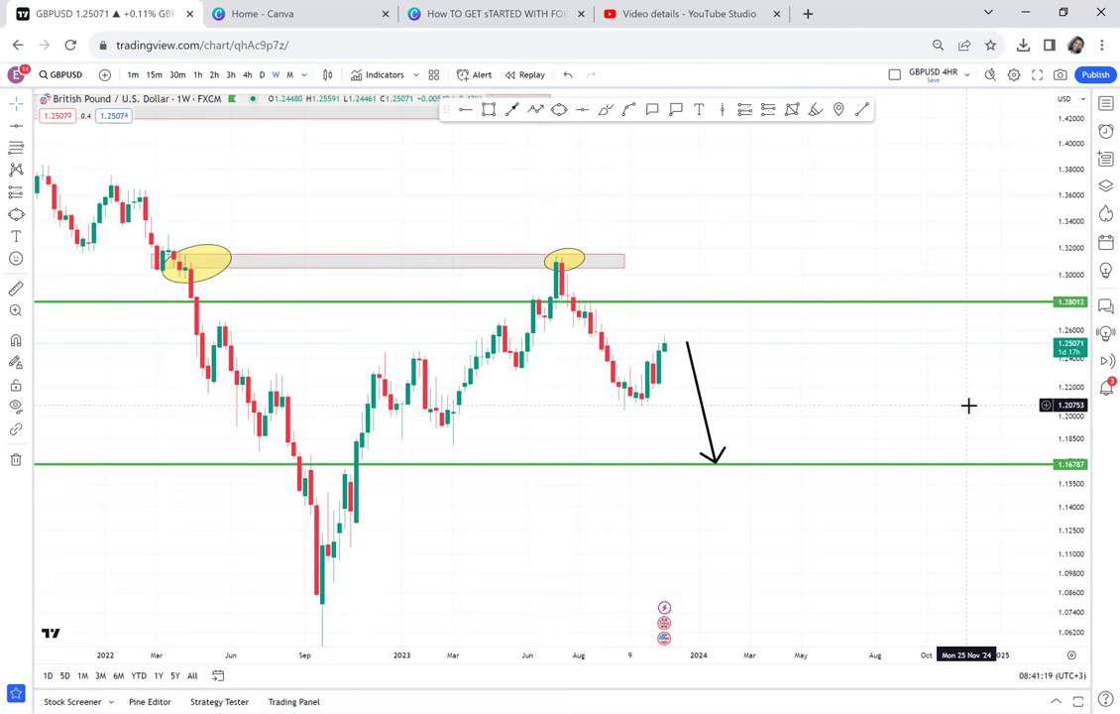
pyautogui.moveTo(1039, 306); pyautogui.dragTo(1026, 235)
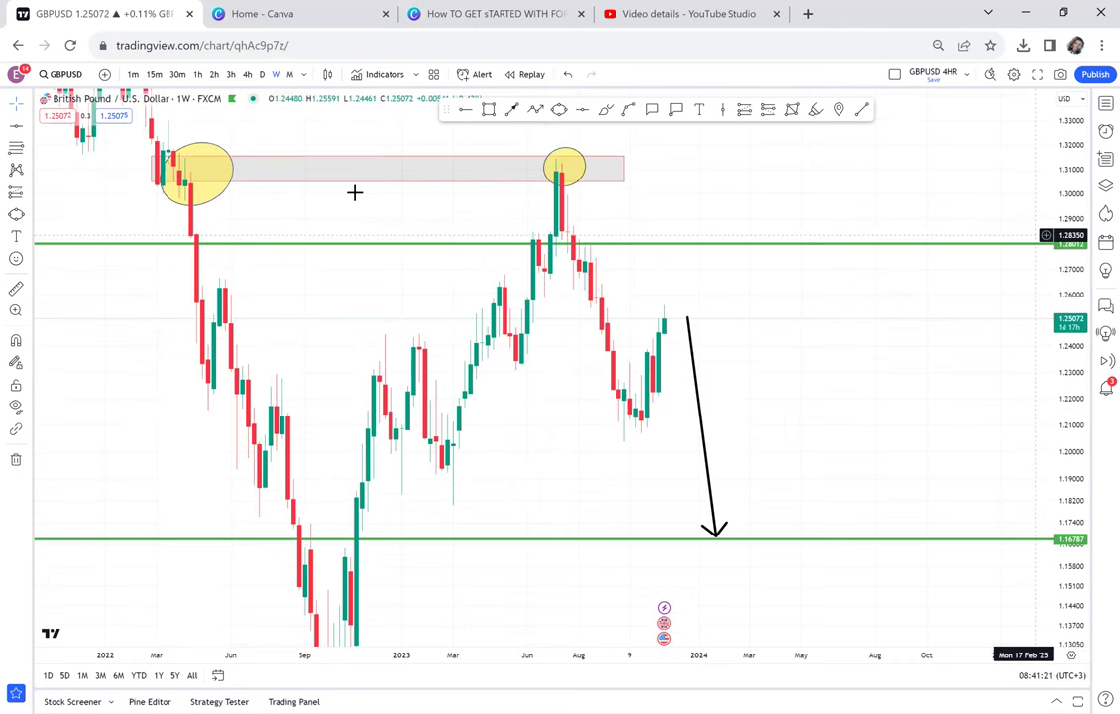
pyautogui.click(559, 109)
pyautogui.click(600, 443)
pyautogui.click(663, 412)
pyautogui.click(678, 423)
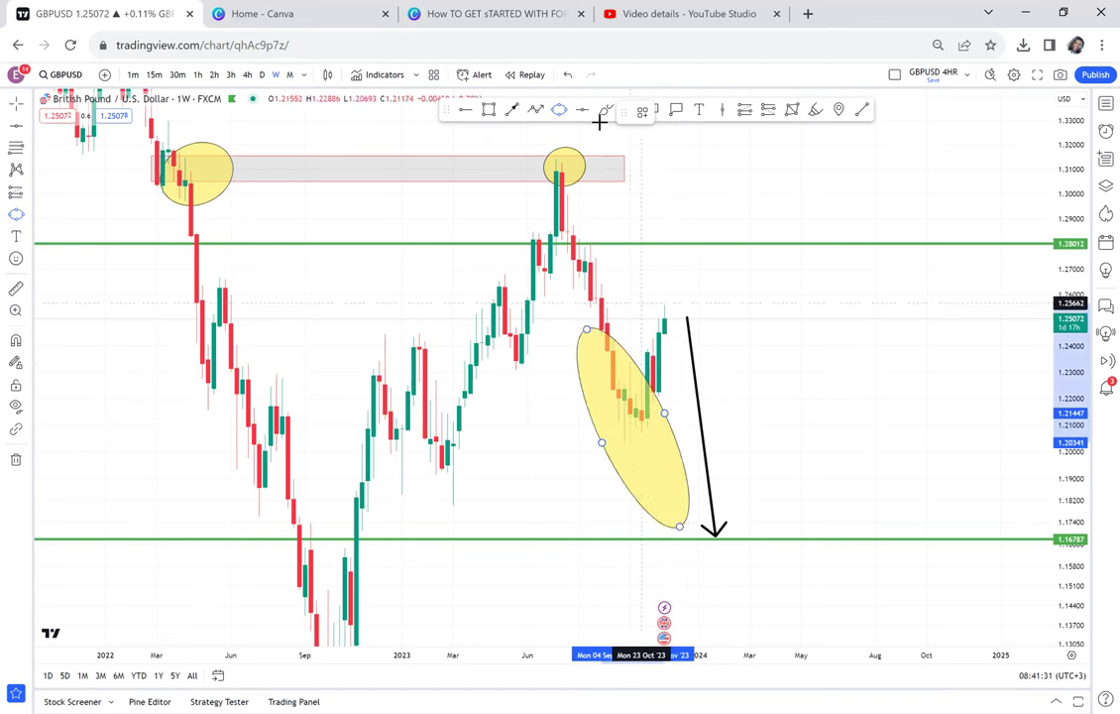
pyautogui.click(691, 379)
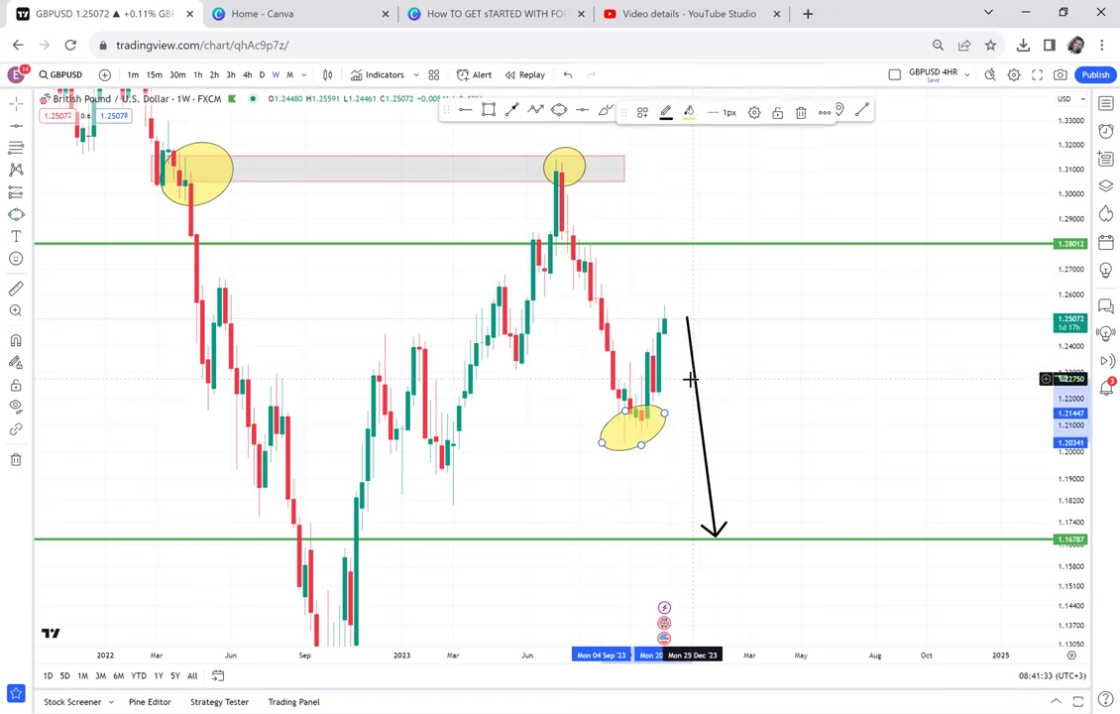
pyautogui.press('Delete')
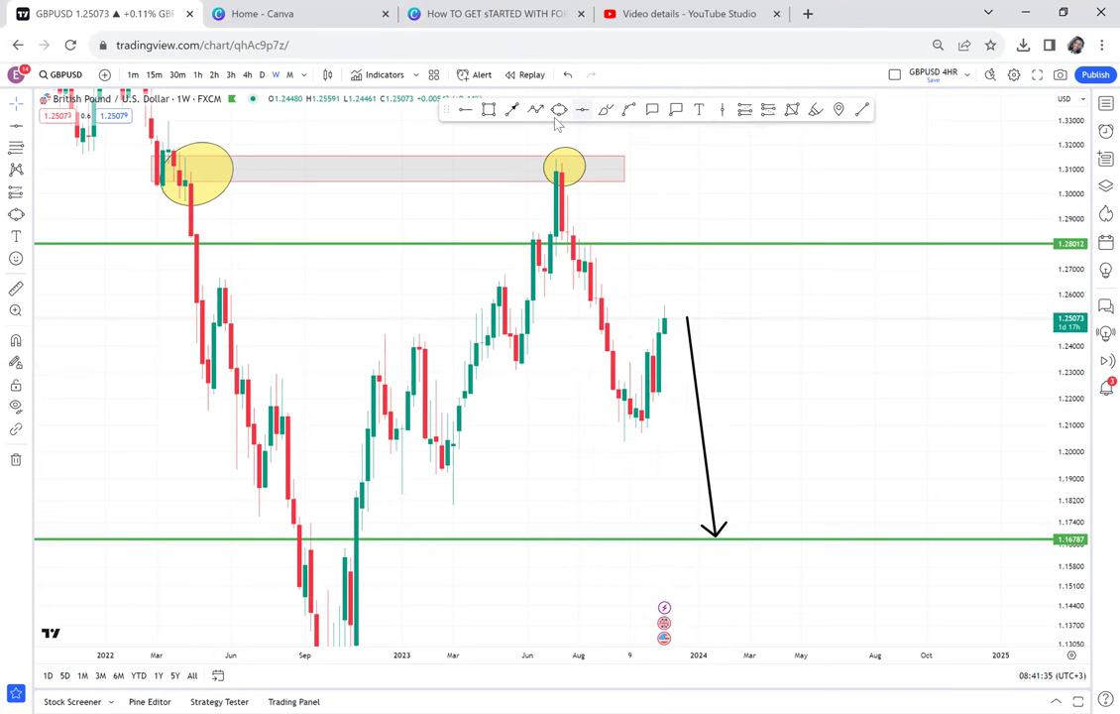
# - Draw an arrow from the October 2023 lows at 1.21123 back to the late March 2023 candles at 1.20708
pyautogui.click(511, 109)
pyautogui.click(635, 422)
pyautogui.moveTo(635, 421)
pyautogui.mouseDown()
pyautogui.moveTo(578, 450)
pyautogui.moveTo(474, 436)
pyautogui.mouseUp()
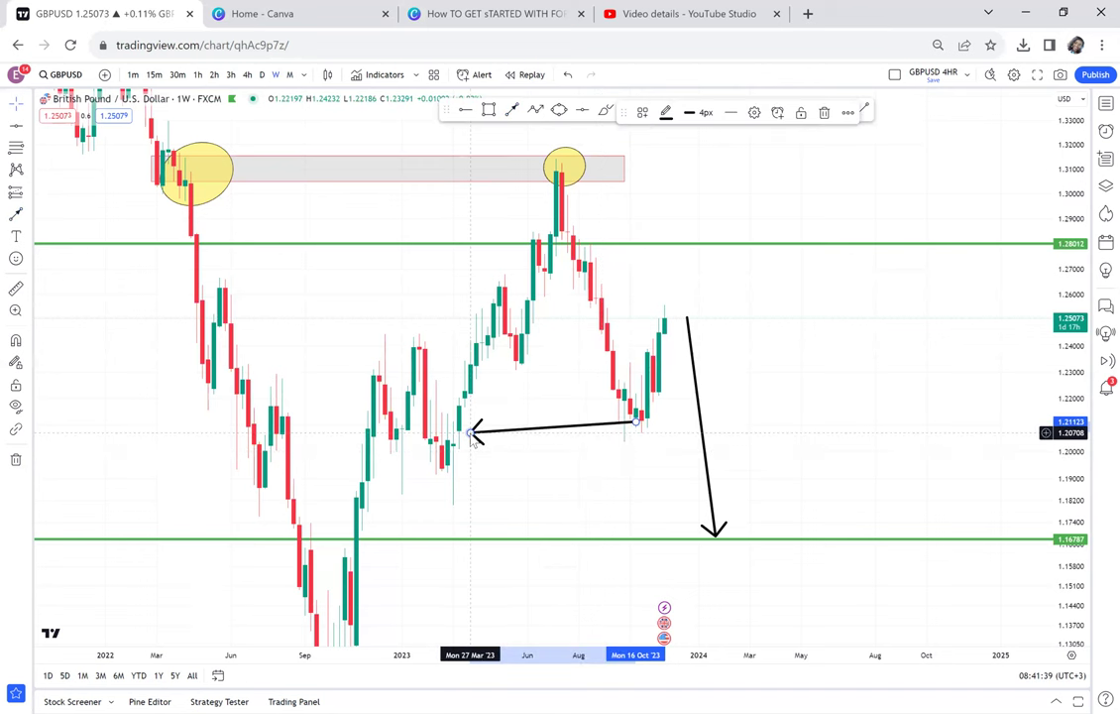
# - Switch the chart to the daily timeframe and delete the arrow between the October and March 2023 lows
pyautogui.click(262, 75)
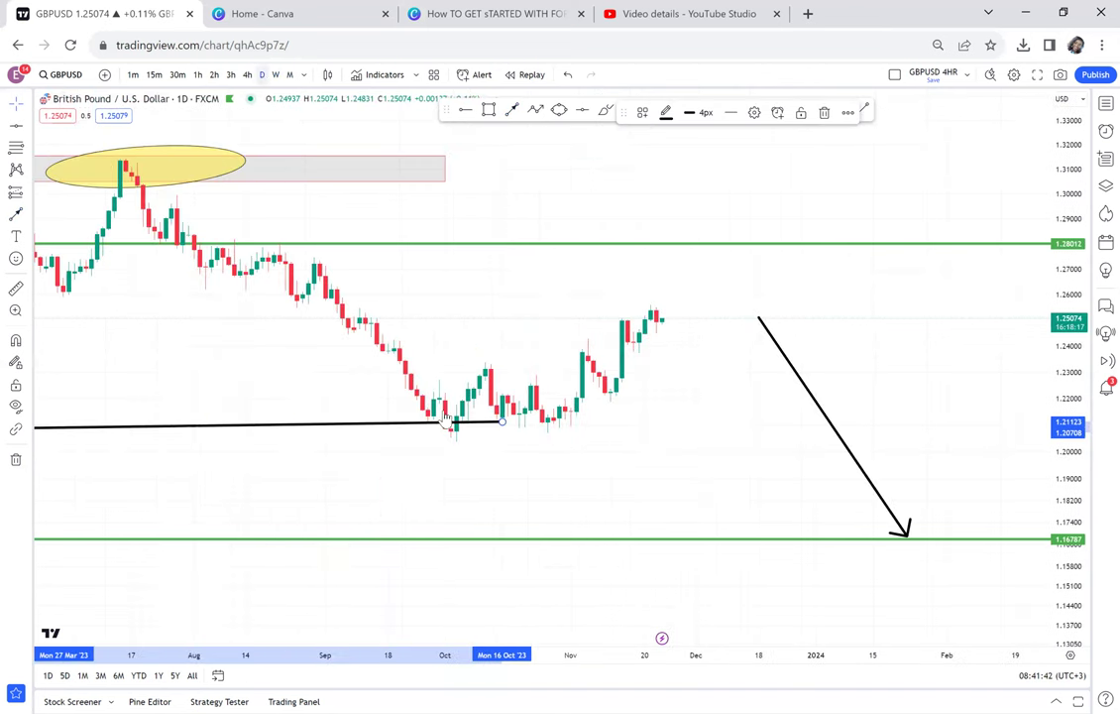
pyautogui.scroll(-2, 446, 416)
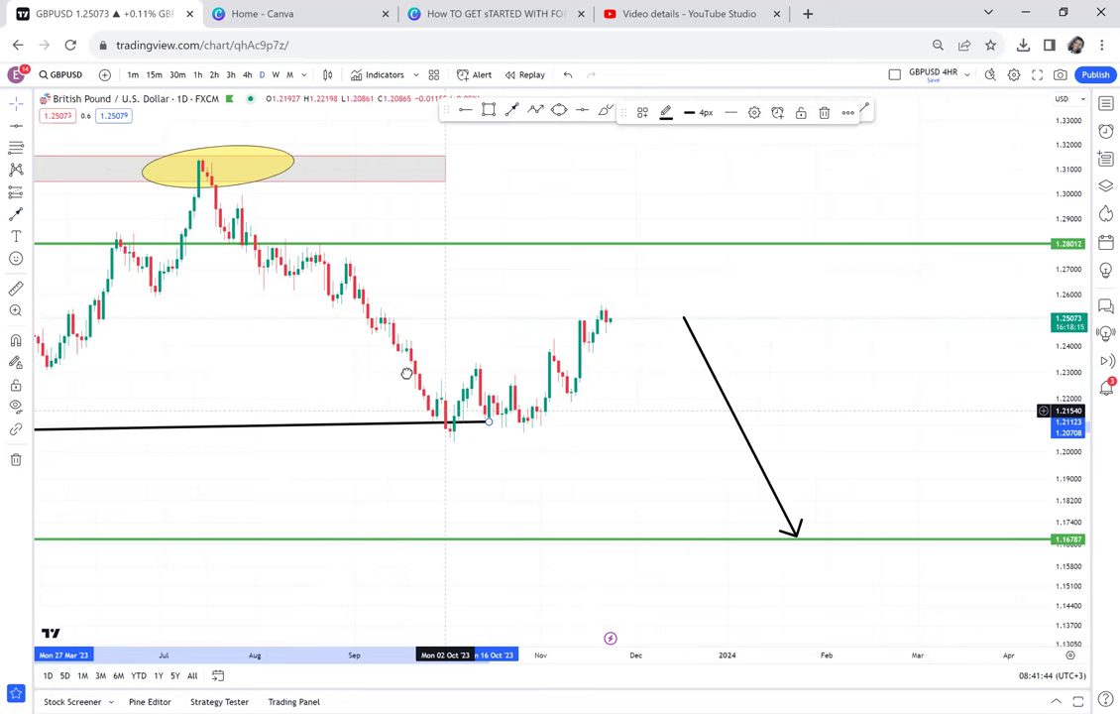
pyautogui.scroll(-1, 445, 410)
pyautogui.click(308, 378)
pyautogui.hscroll(-5, 637, 382)
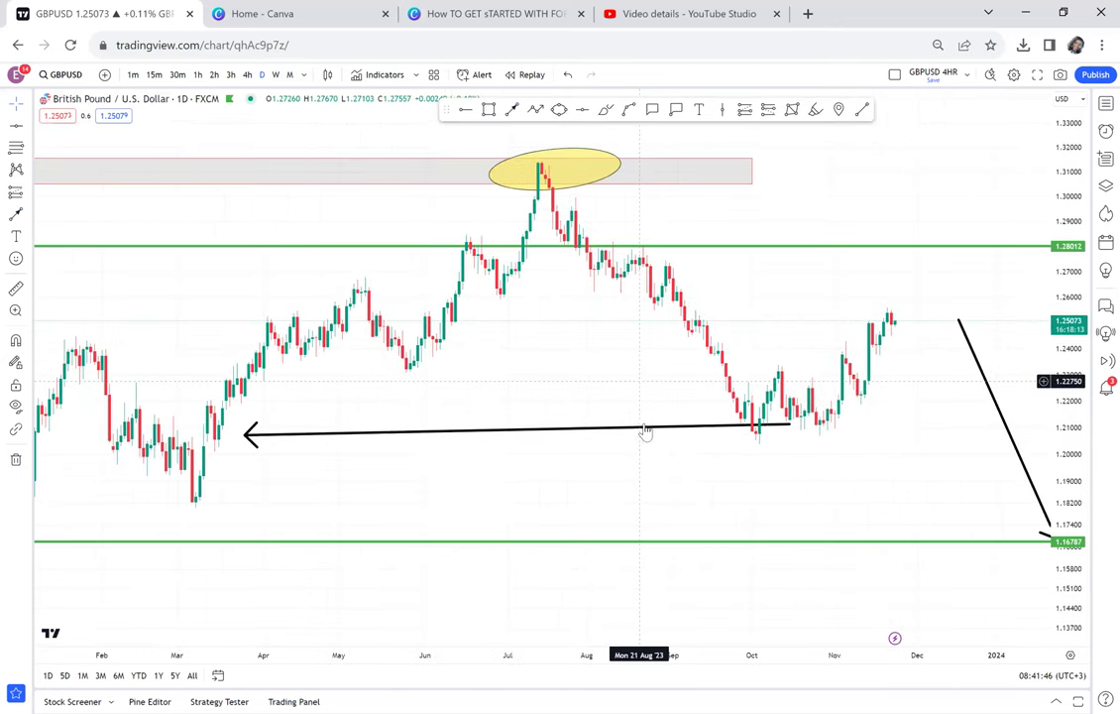
pyautogui.click(644, 429)
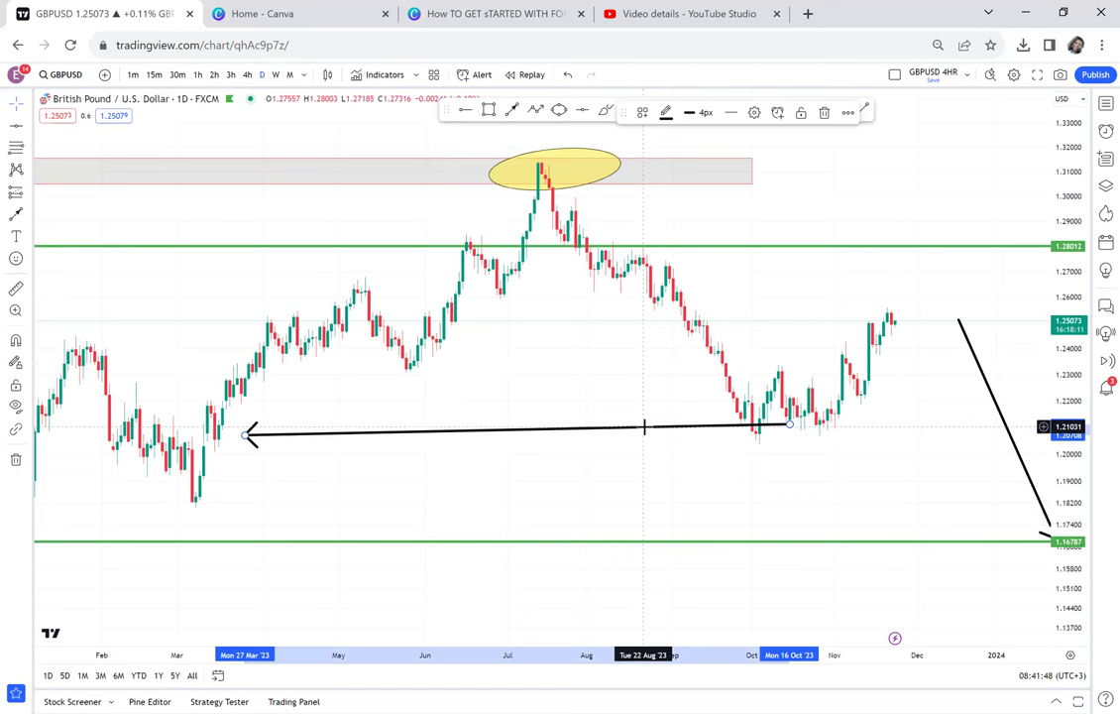
pyautogui.press('Delete')
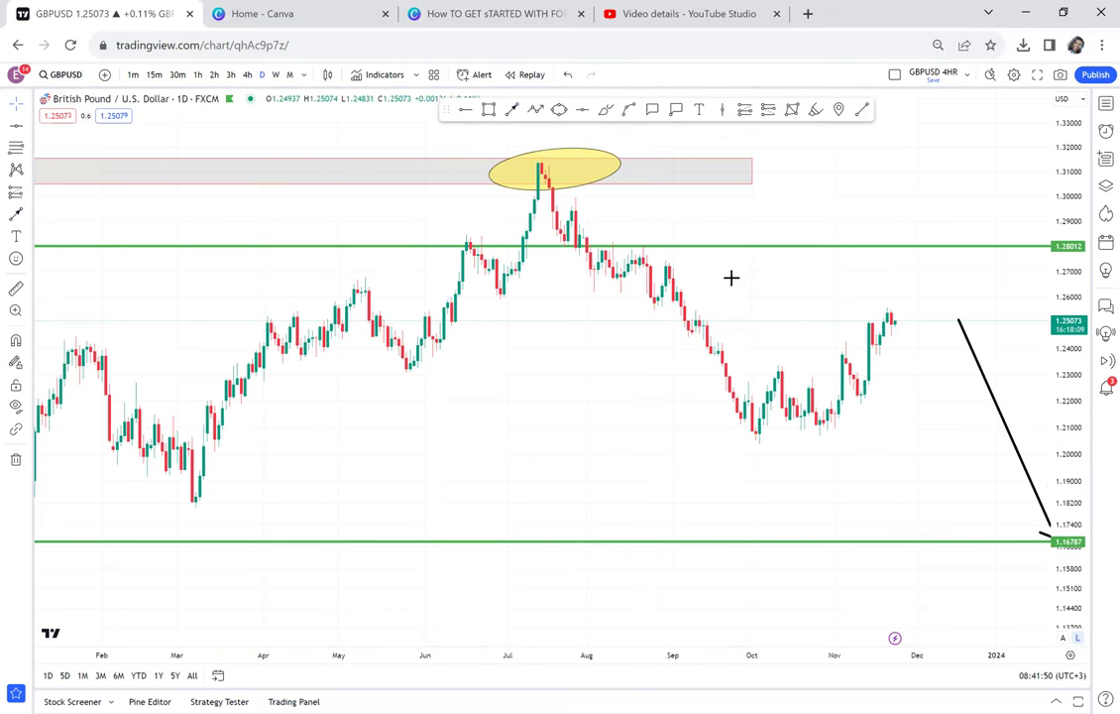
# - Draw a rectangle support zone between about 1.2013 and 1.2060, from early March to late November 2023
pyautogui.click(488, 110)
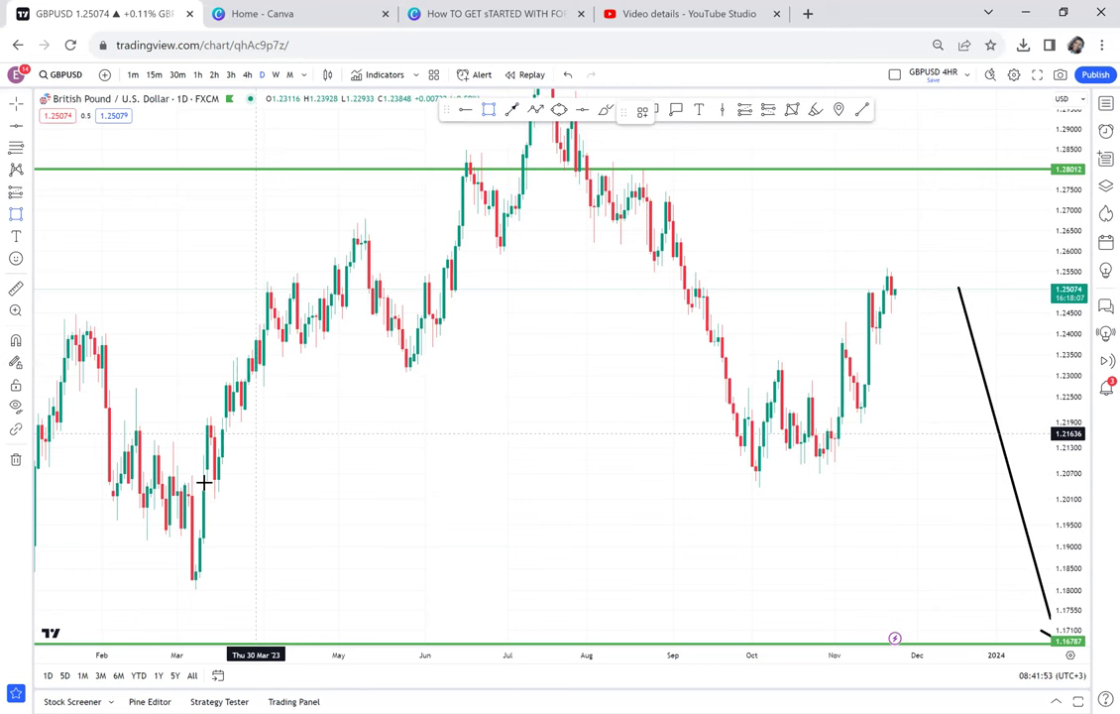
pyautogui.moveTo(198, 479)
pyautogui.mouseDown()
pyautogui.moveTo(660, 470)
pyautogui.moveTo(913, 497)
pyautogui.mouseUp()
pyautogui.moveTo(659, 430); pyautogui.dragTo(410, 441)
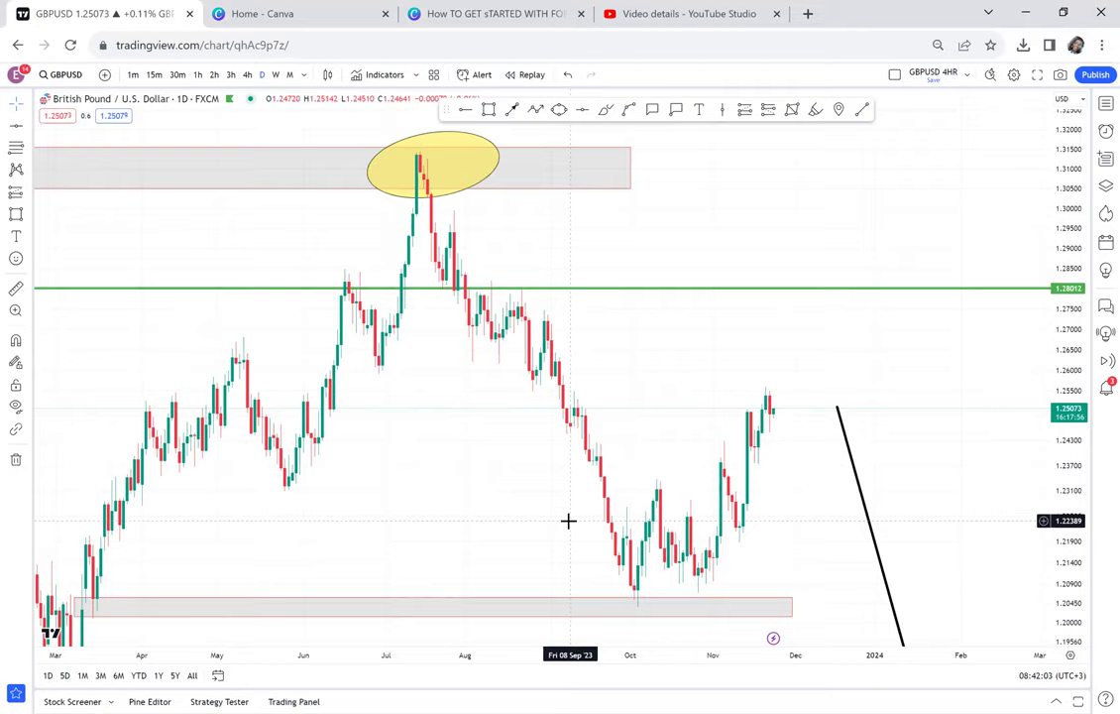
# - Circle the mid-March and early October 2023 lows inside the lower support zone with two ellipses
pyautogui.moveTo(568, 521); pyautogui.dragTo(558, 406)
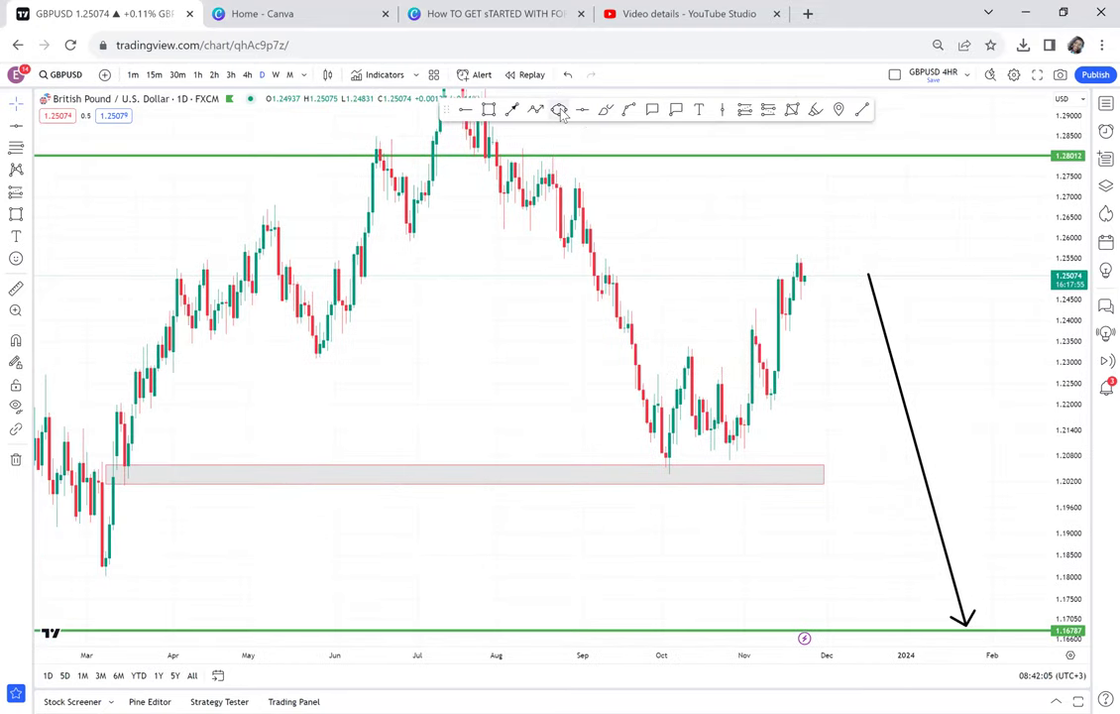
pyautogui.click(113, 478)
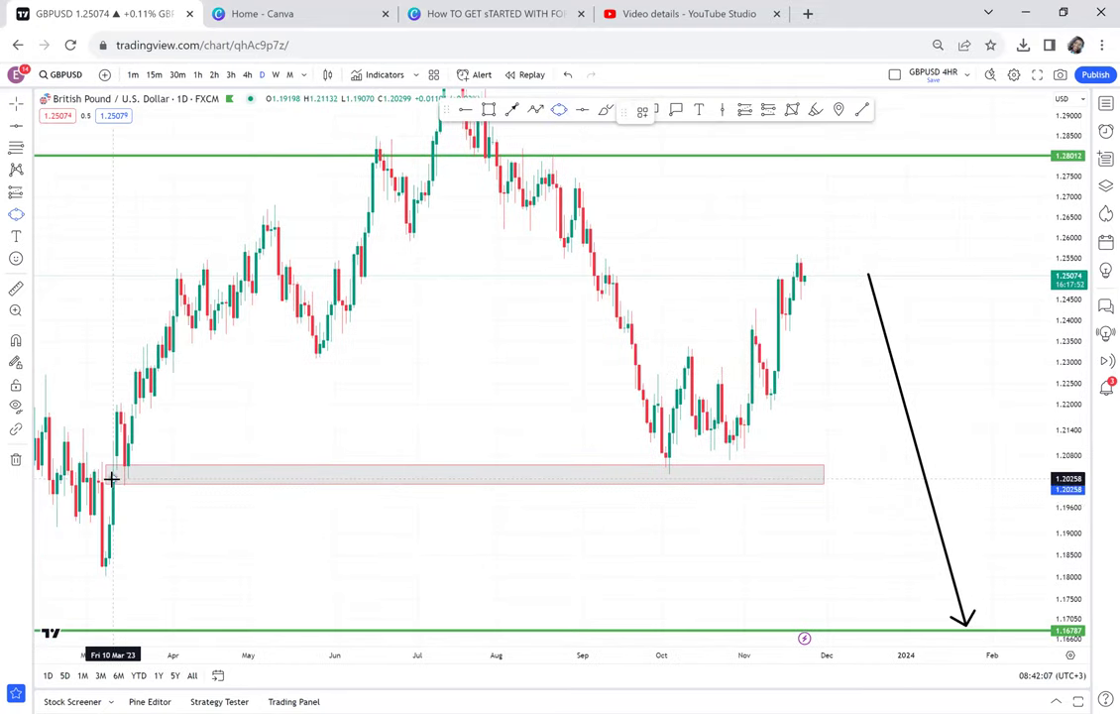
pyautogui.click(158, 462)
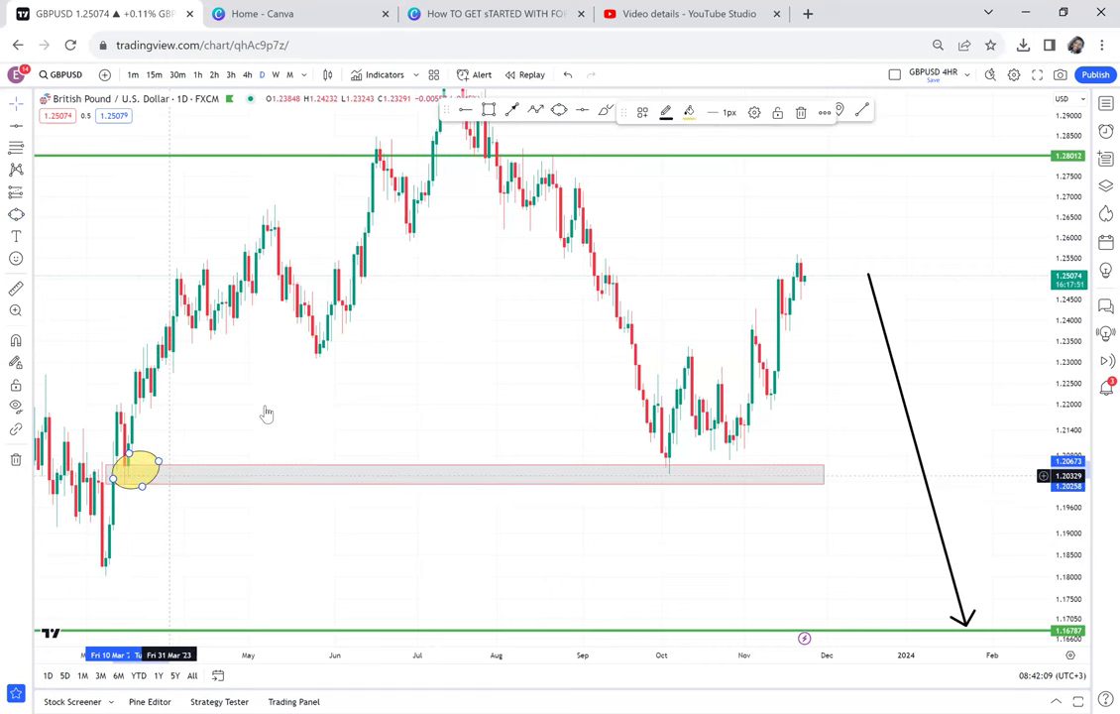
pyautogui.click(558, 110)
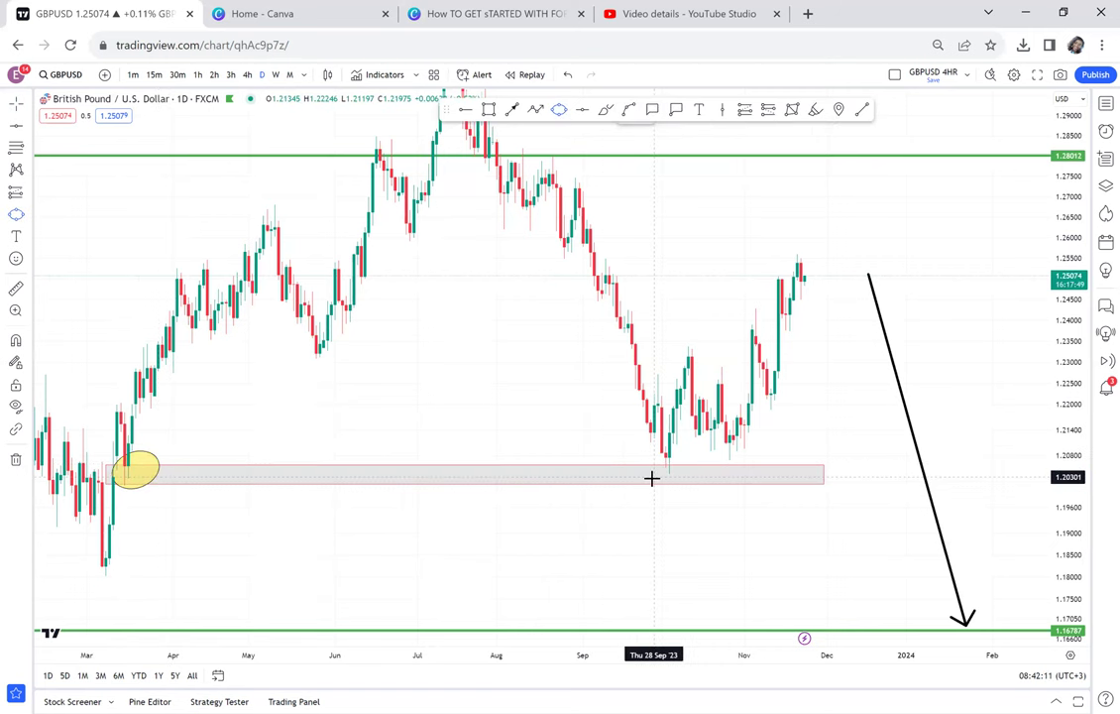
pyautogui.click(655, 472)
pyautogui.click(692, 462)
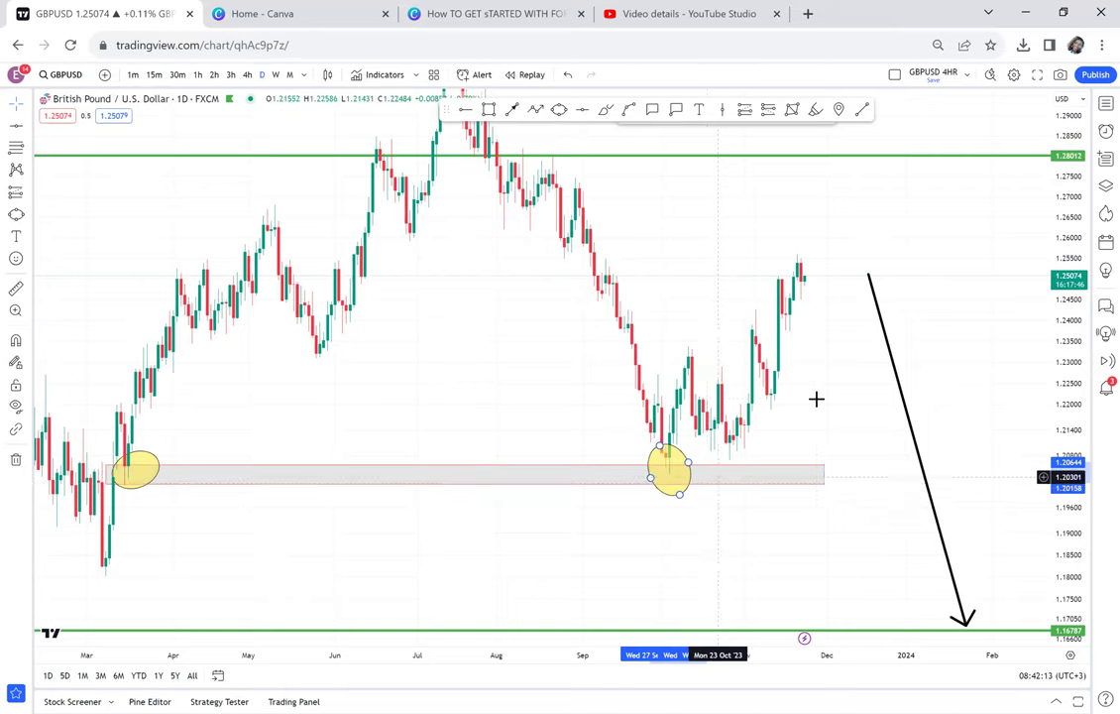
# - Measure the price rise from the circled October 2023 low to the latest November high
pyautogui.moveTo(745, 424); pyautogui.dragTo(652, 463)
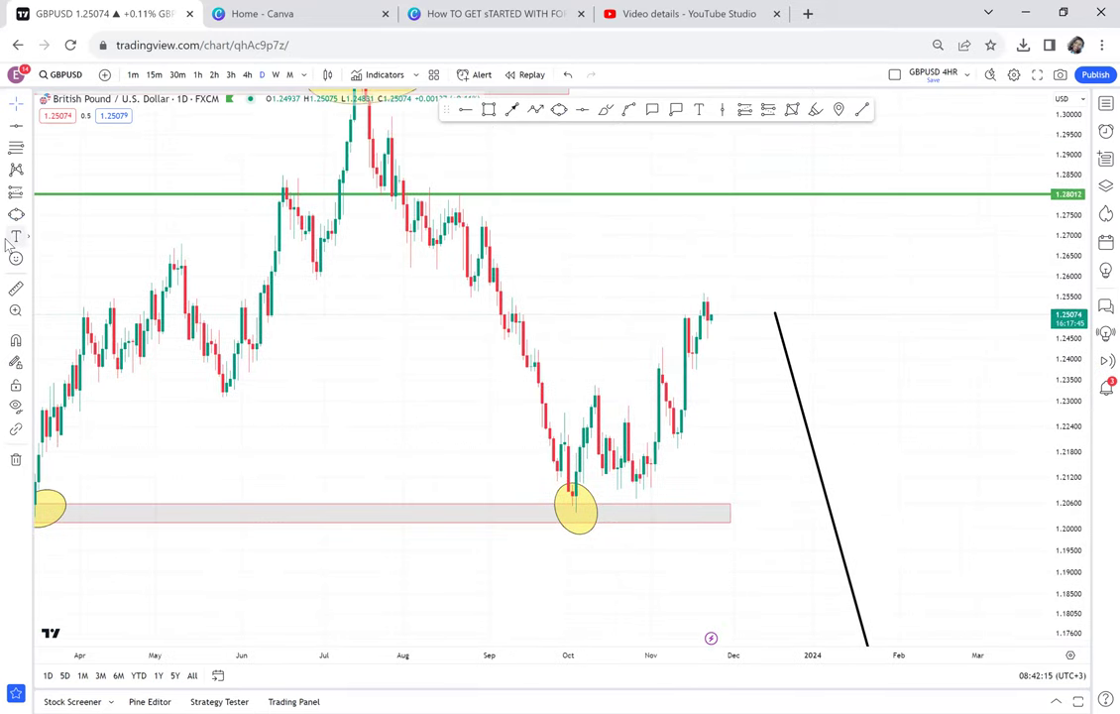
pyautogui.click(575, 504)
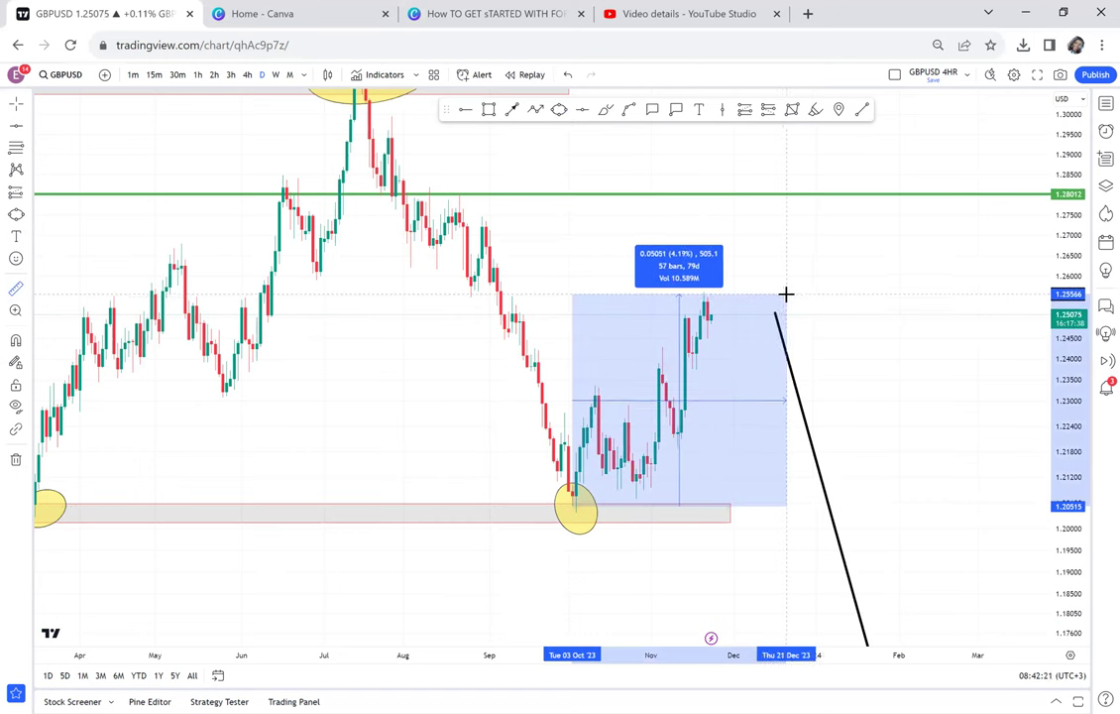
pyautogui.click(788, 301)
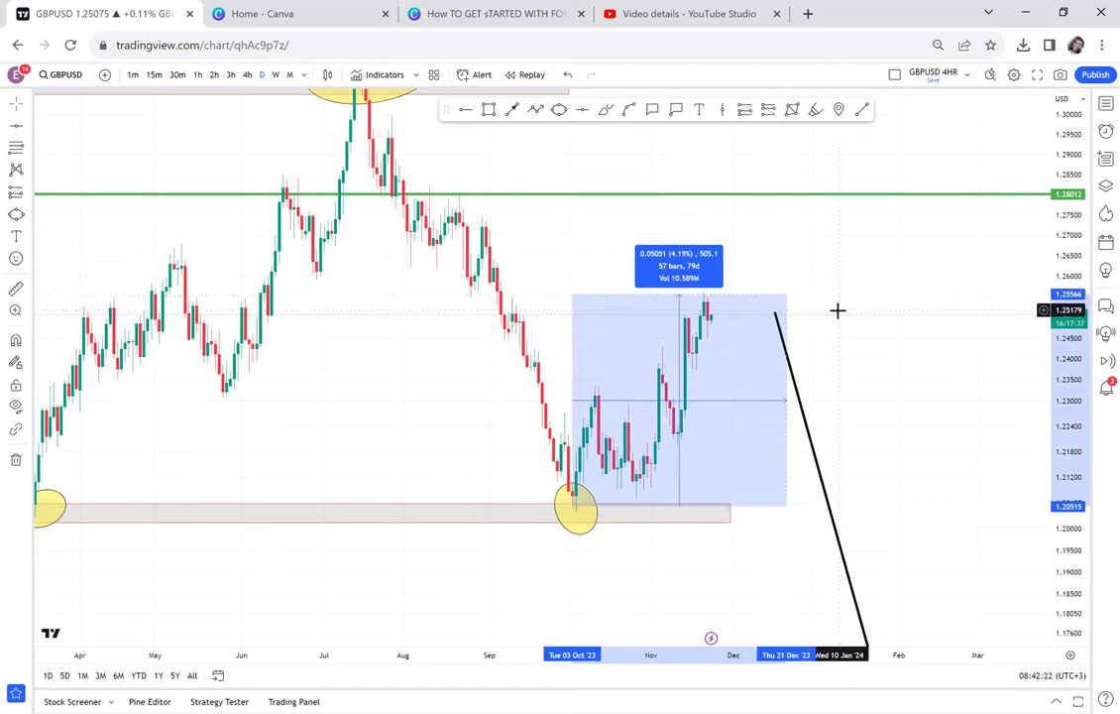
pyautogui.click(287, 104)
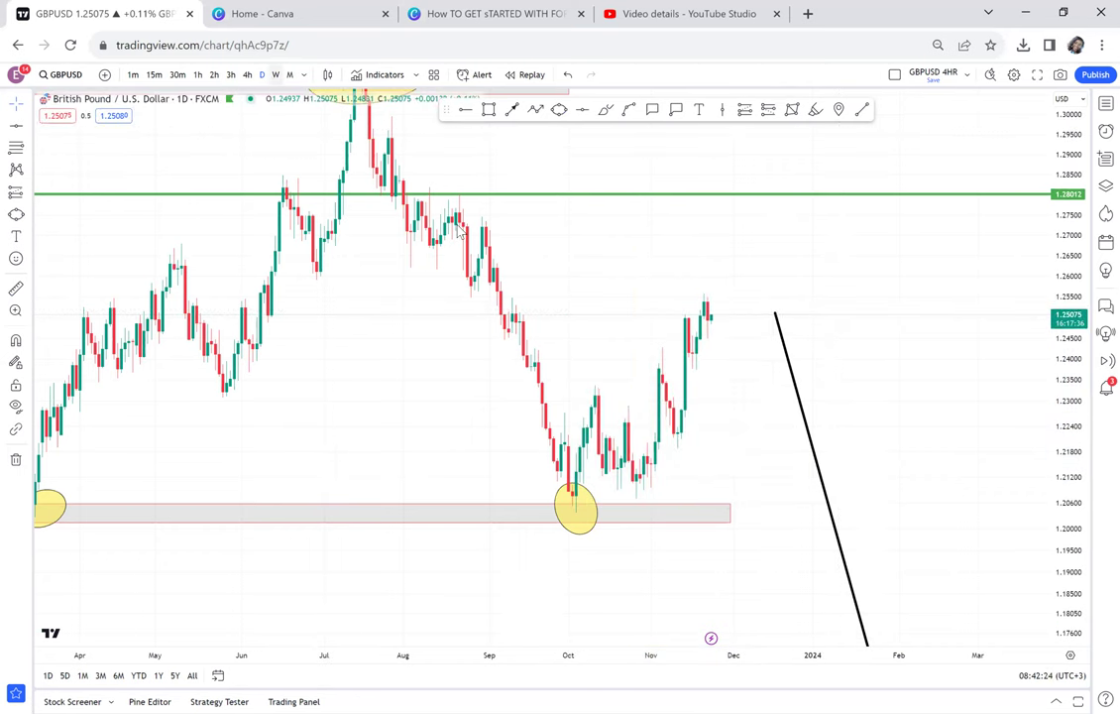
# - Switch to the weekly timeframe and examine the price reactions at the upper resistance zone and the lower support zone
pyautogui.press('w')
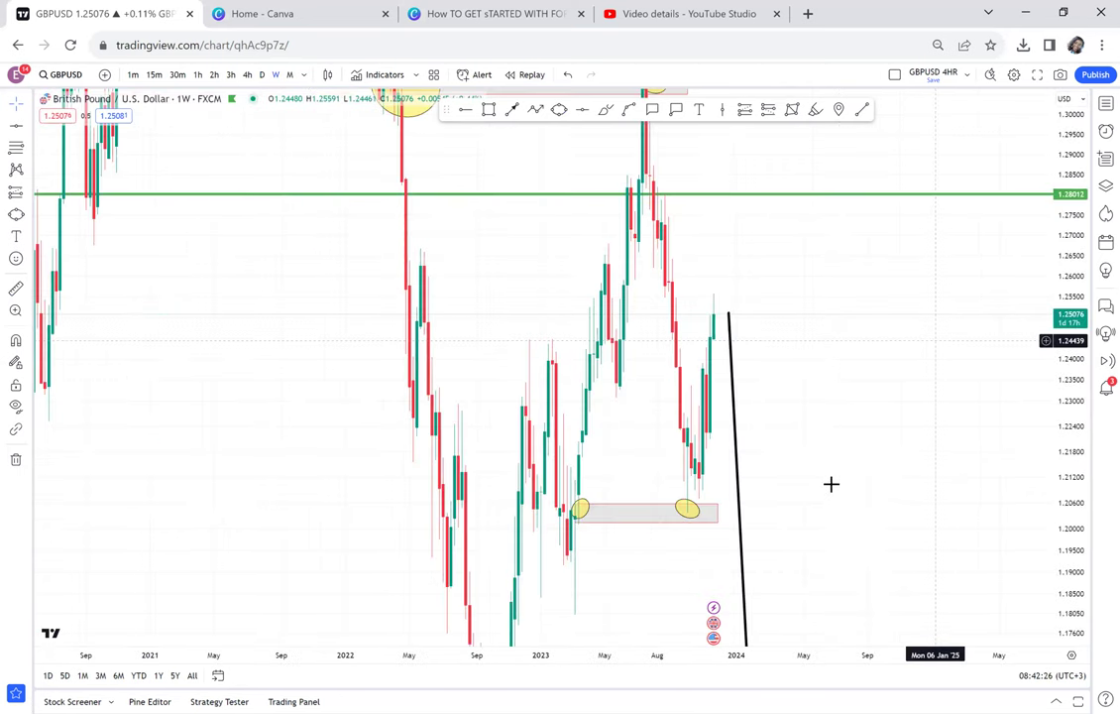
pyautogui.moveTo(920, 340); pyautogui.dragTo(831, 483)
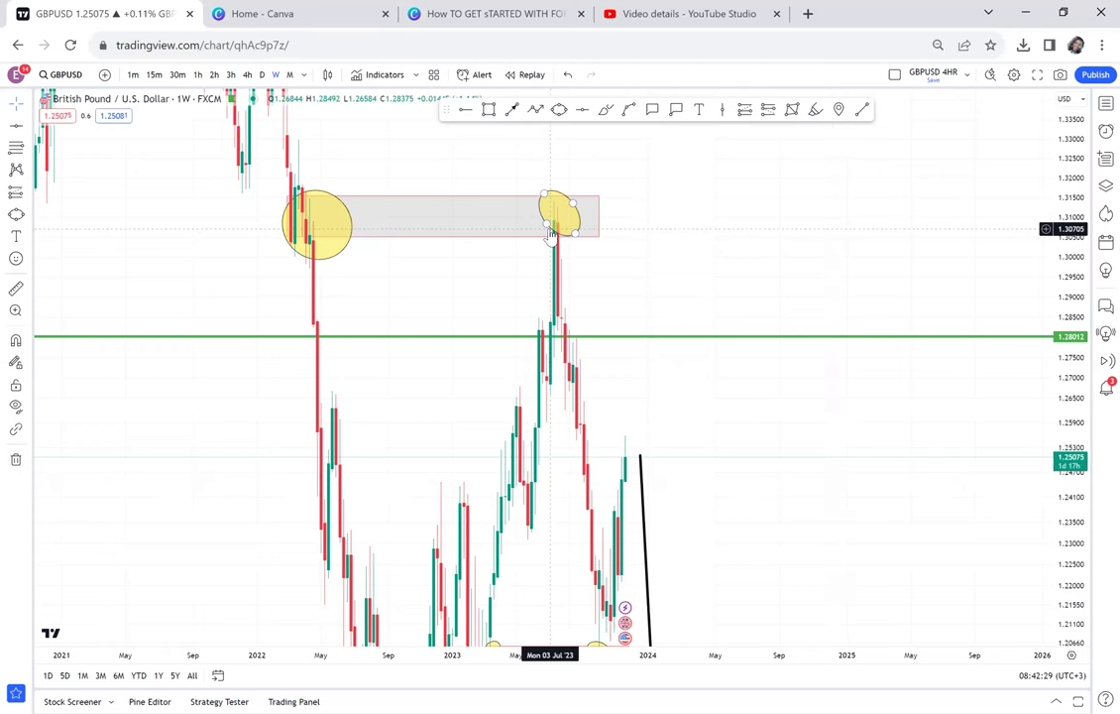
pyautogui.moveTo(718, 500); pyautogui.dragTo(673, 372)
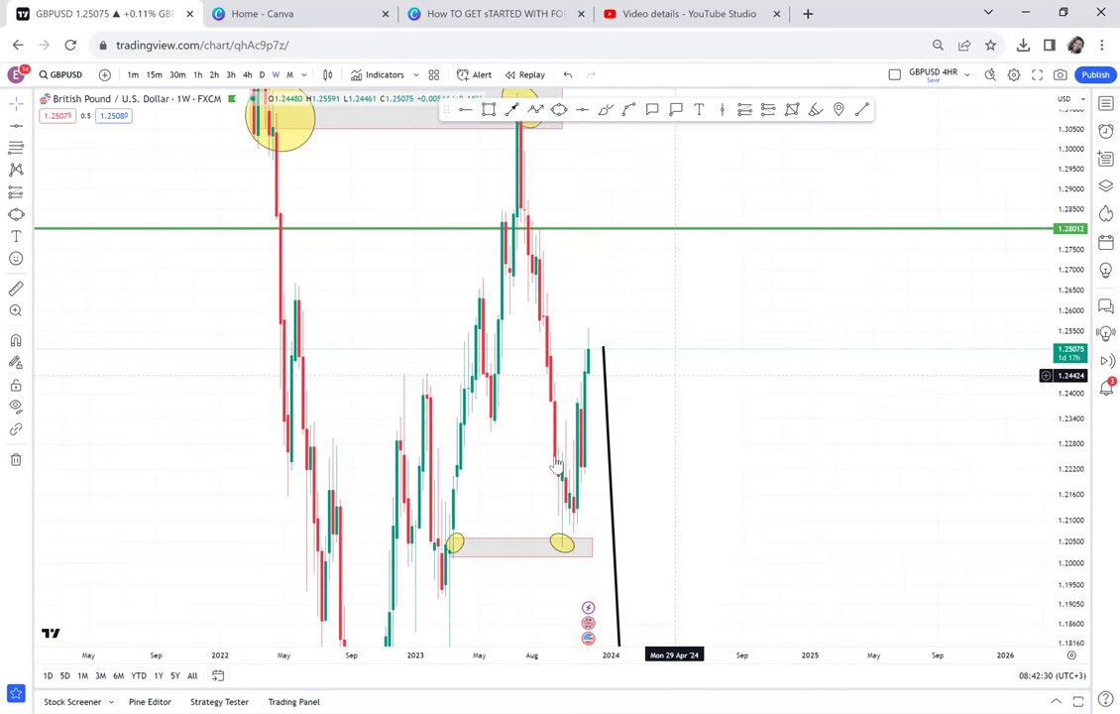
pyautogui.moveTo(557, 466); pyautogui.dragTo(556, 462)
pyautogui.moveTo(611, 406); pyautogui.dragTo(576, 353)
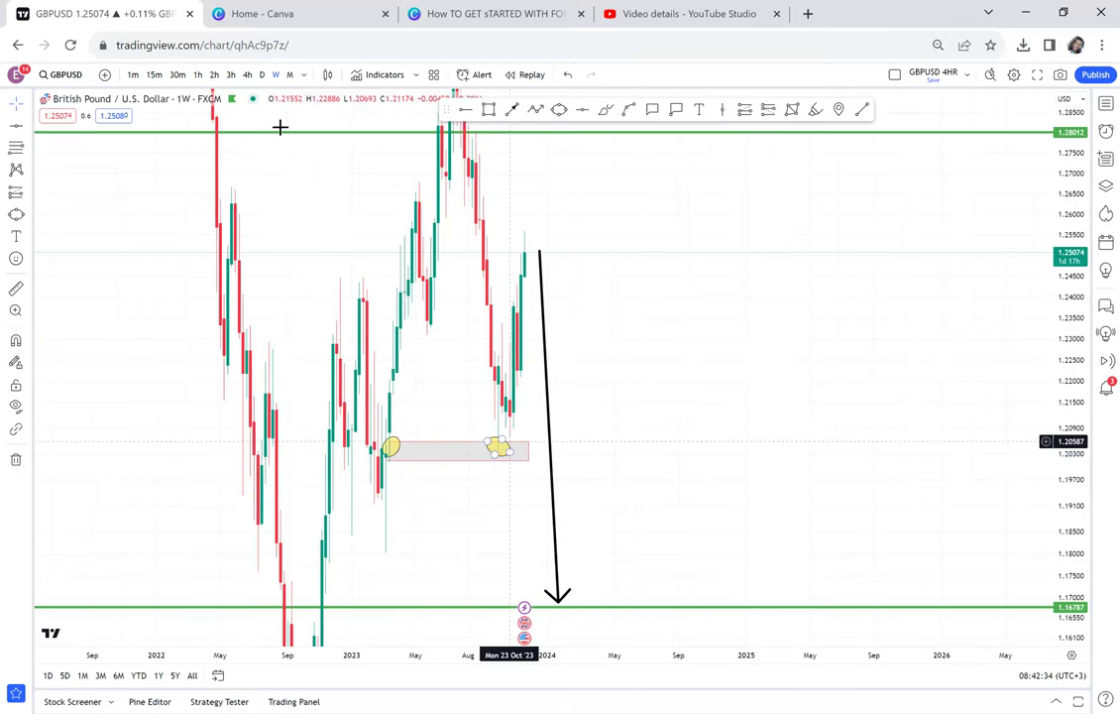
pyautogui.click(291, 175)
# - On the daily chart, measure the range from 1.20073 to 1.31405 and place a horizontal line at its midpoint, 1.25611
pyautogui.click(262, 75)
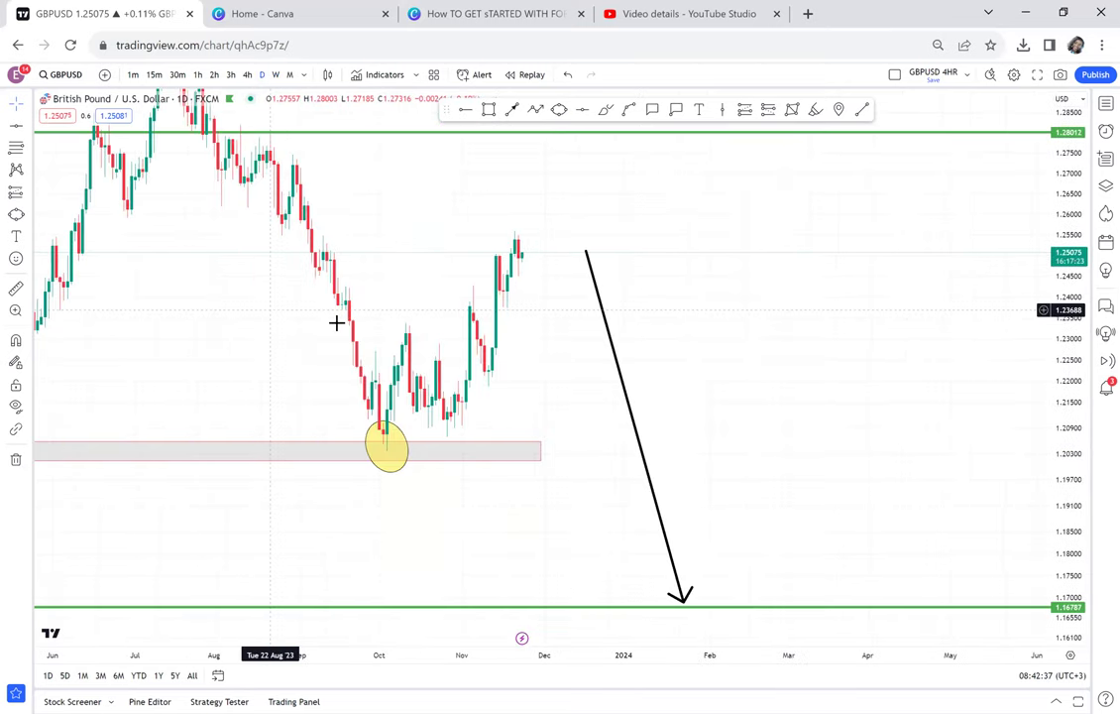
pyautogui.moveTo(645, 410); pyautogui.dragTo(756, 440)
pyautogui.moveTo(679, 340); pyautogui.dragTo(712, 398)
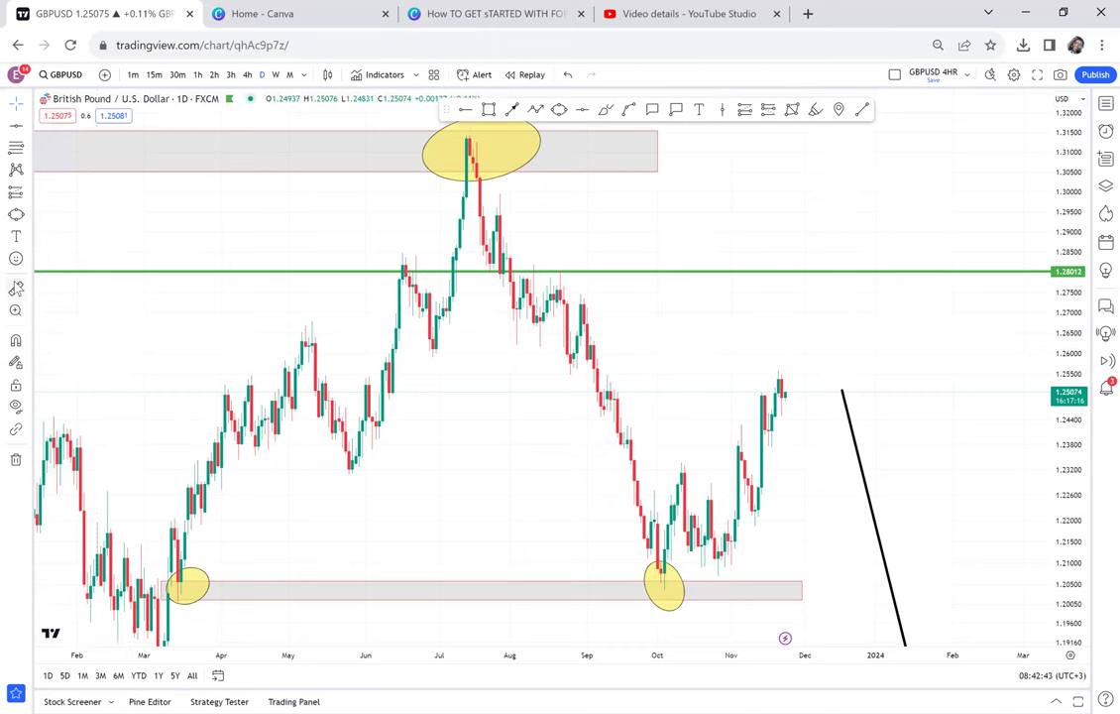
pyautogui.click(158, 602)
pyautogui.click(642, 327)
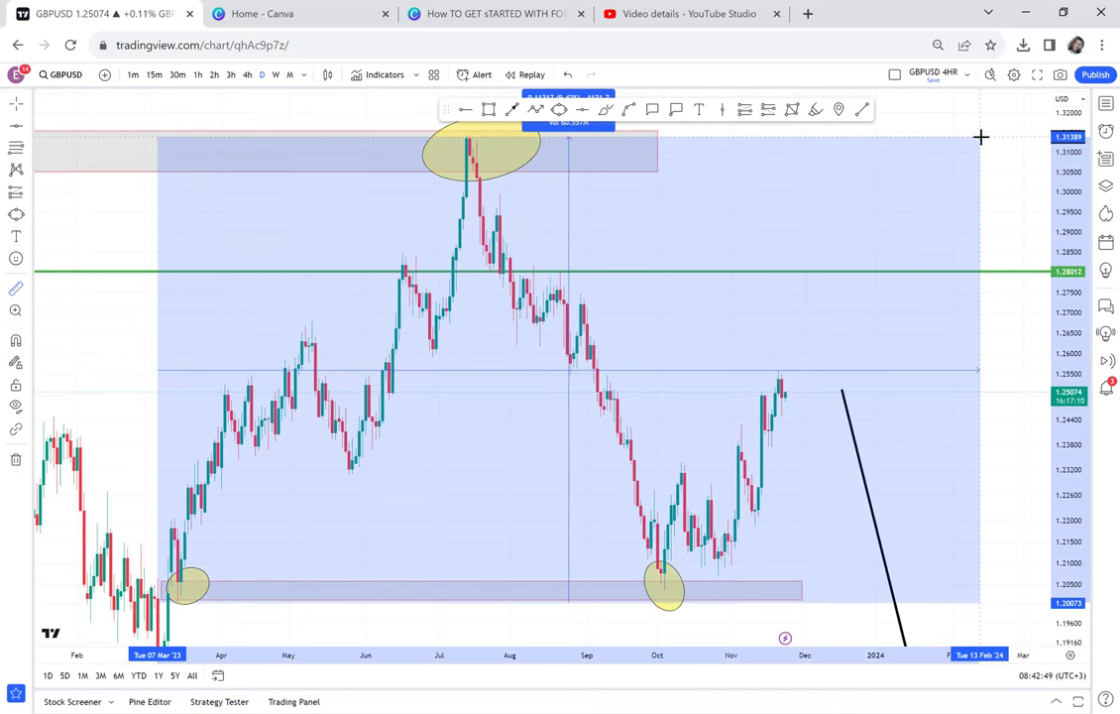
pyautogui.click(980, 137)
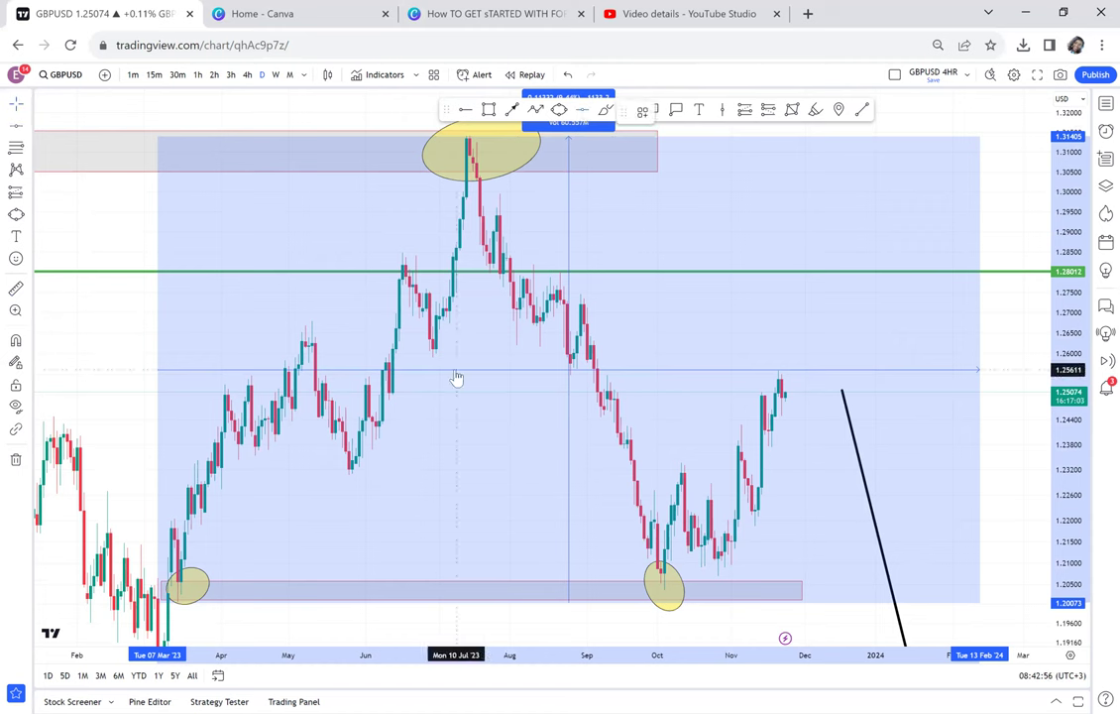
pyautogui.click(456, 378)
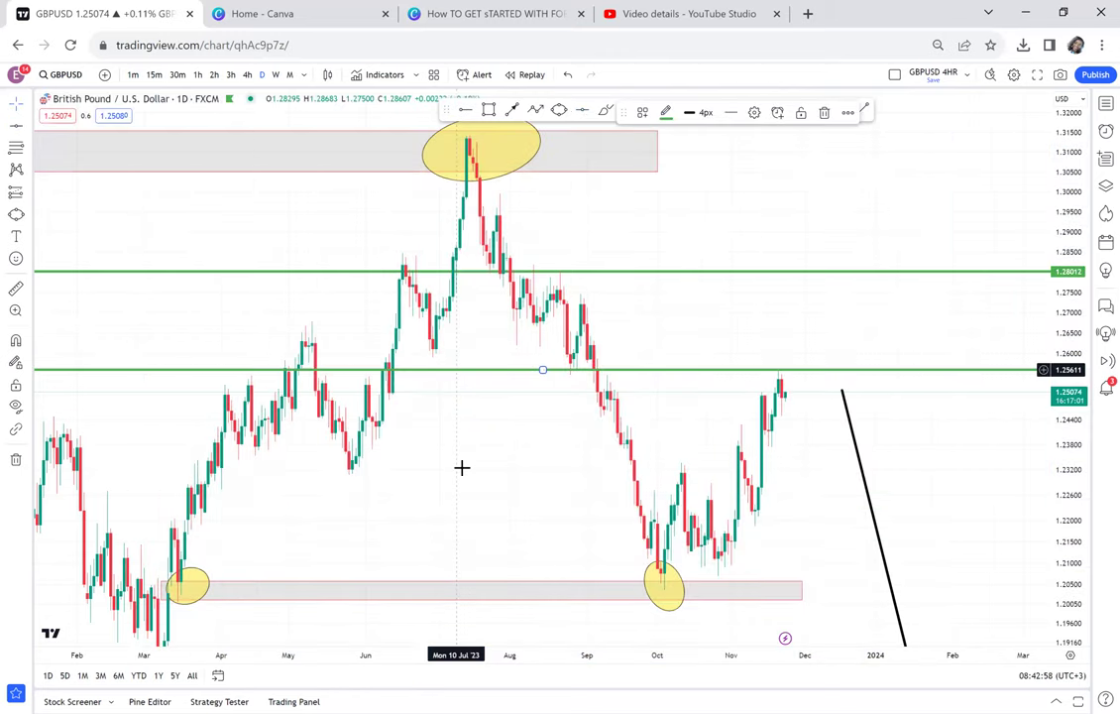
# - Delete the old horizontal line at 1.28012 from the daily chart
pyautogui.moveTo(462, 467); pyautogui.dragTo(425, 376)
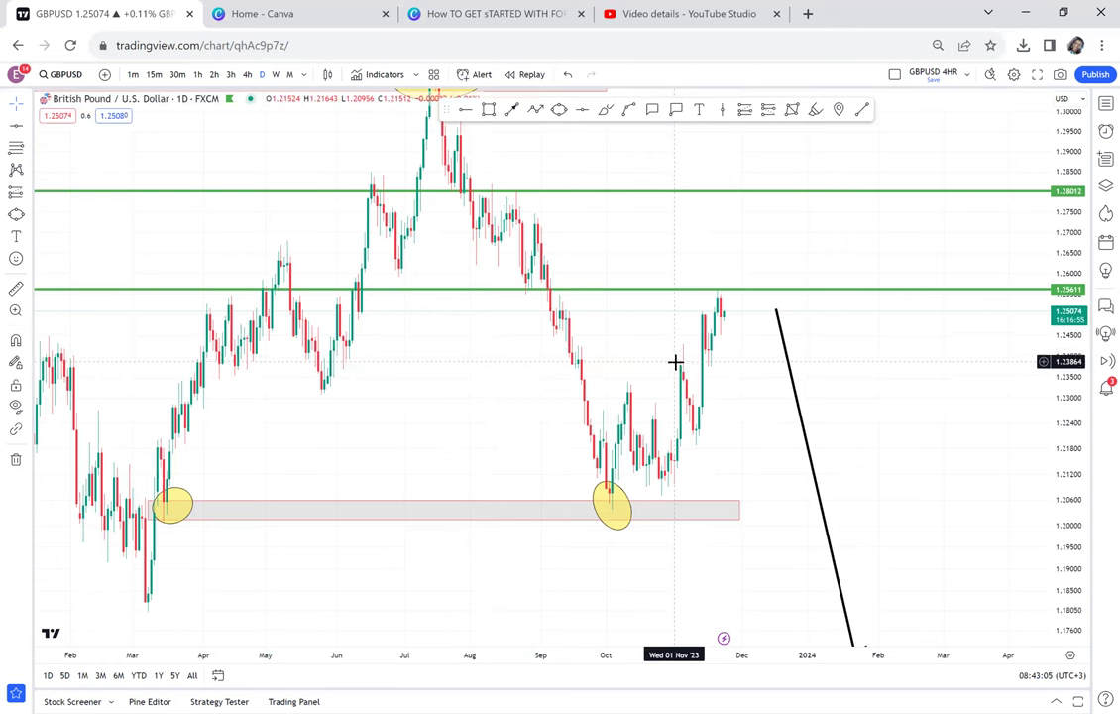
pyautogui.click(686, 190)
pyautogui.press('Delete')
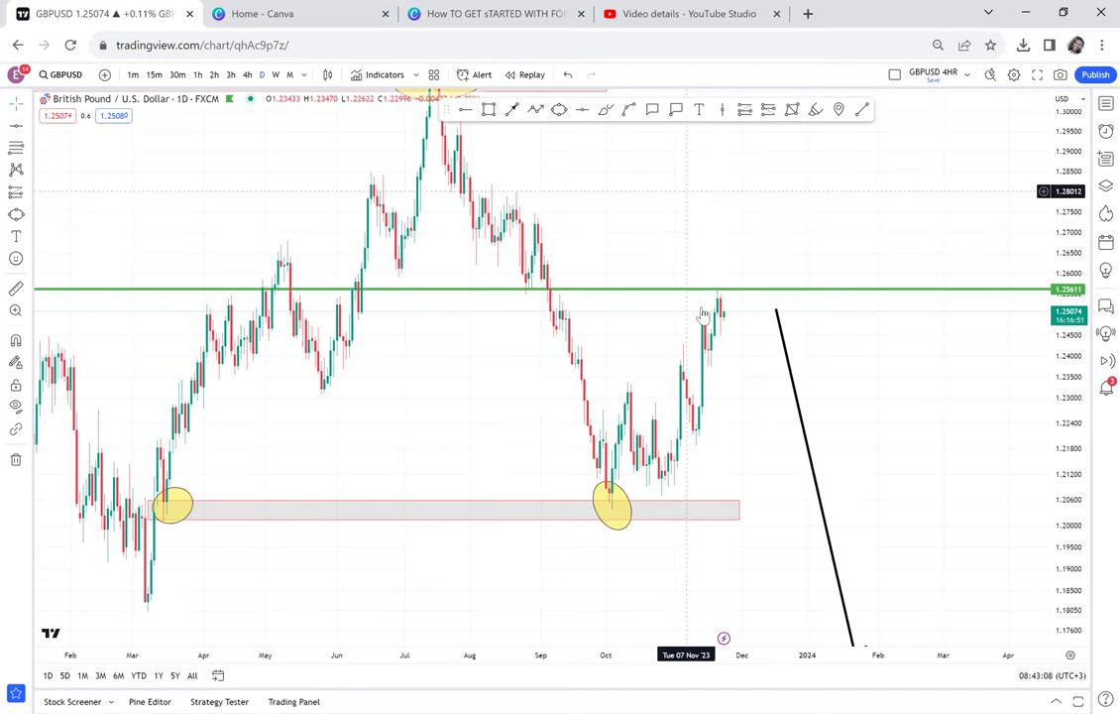
pyautogui.click(645, 297)
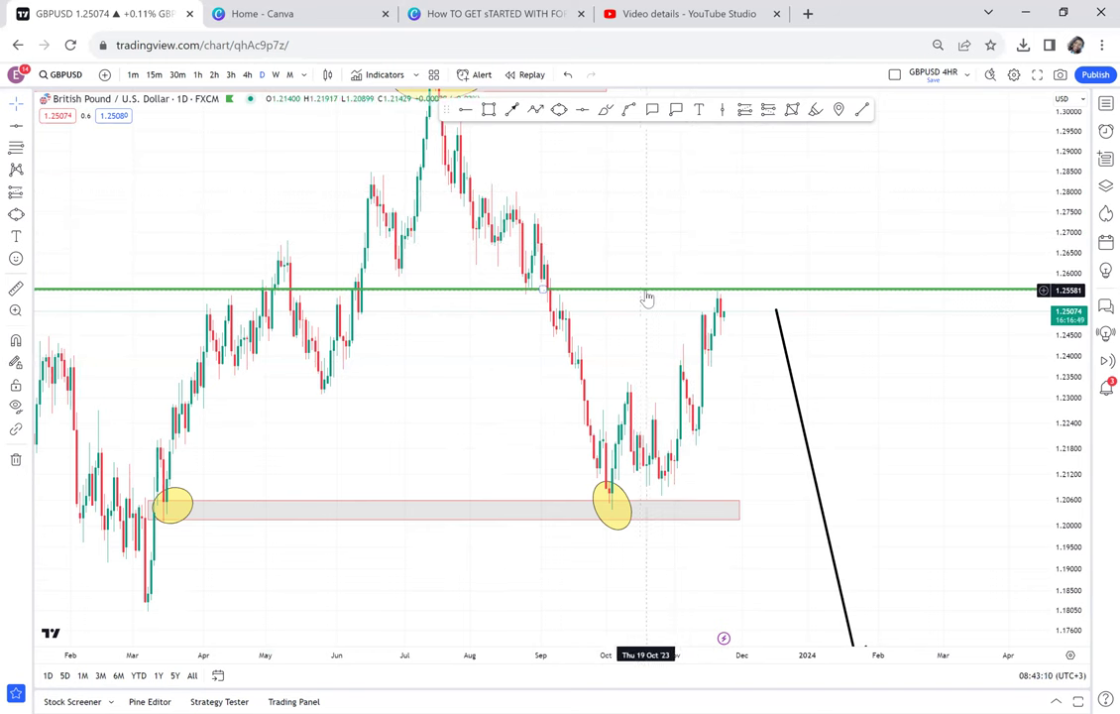
pyautogui.click(264, 487)
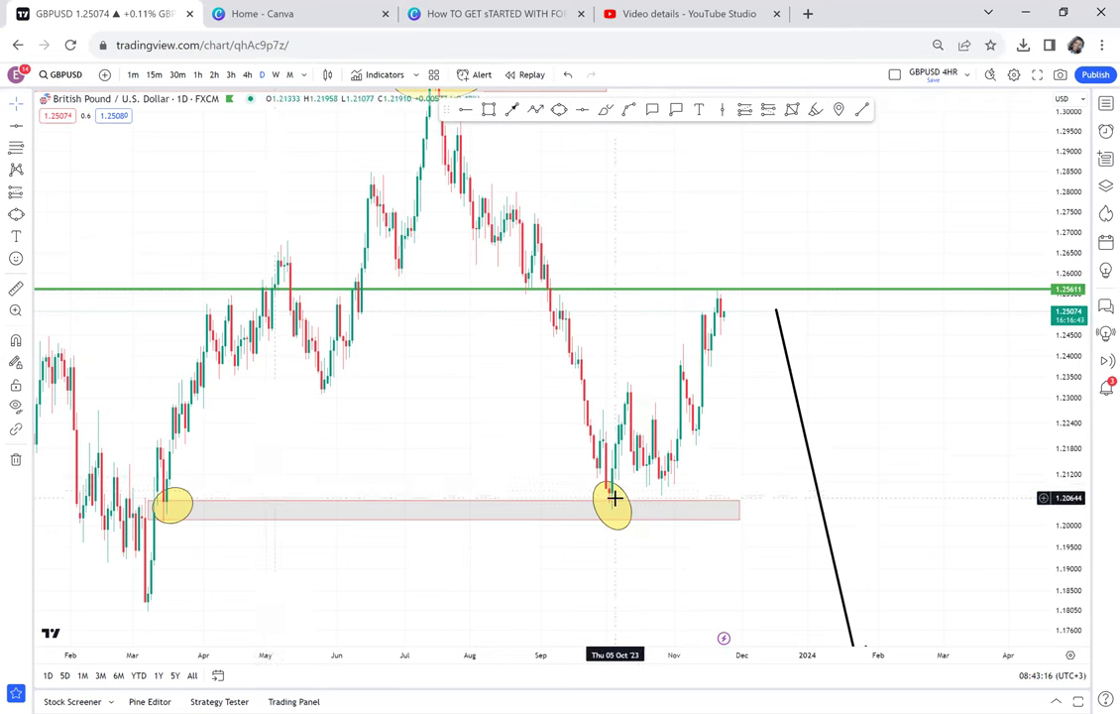
# - Place a horizontal ray at 1.21349 starting from 6 September 2023, just above the lower support zone
pyautogui.scroll(2, 620, 482)
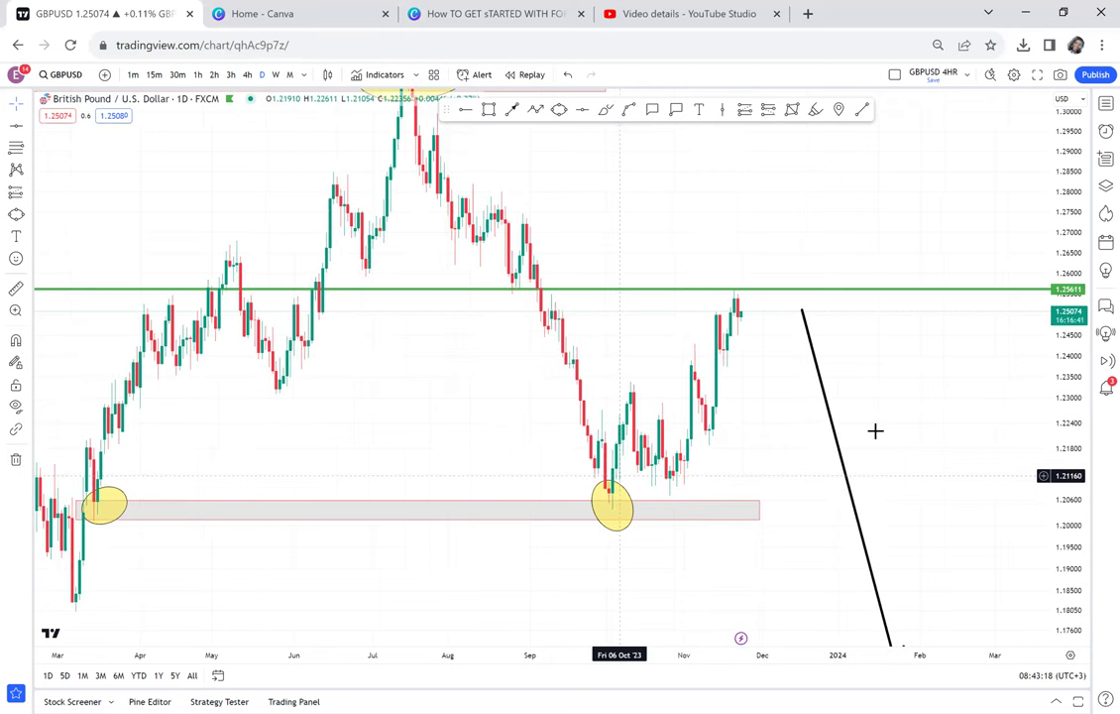
pyautogui.moveTo(923, 424); pyautogui.dragTo(945, 373)
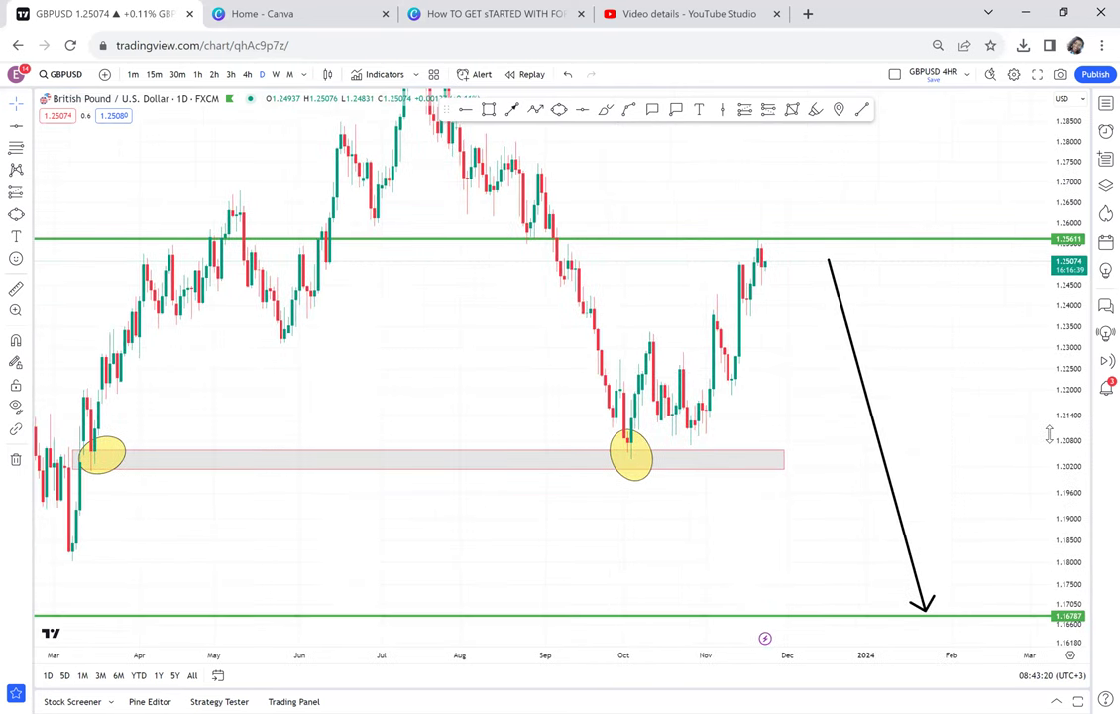
pyautogui.moveTo(1049, 434); pyautogui.dragTo(822, 261)
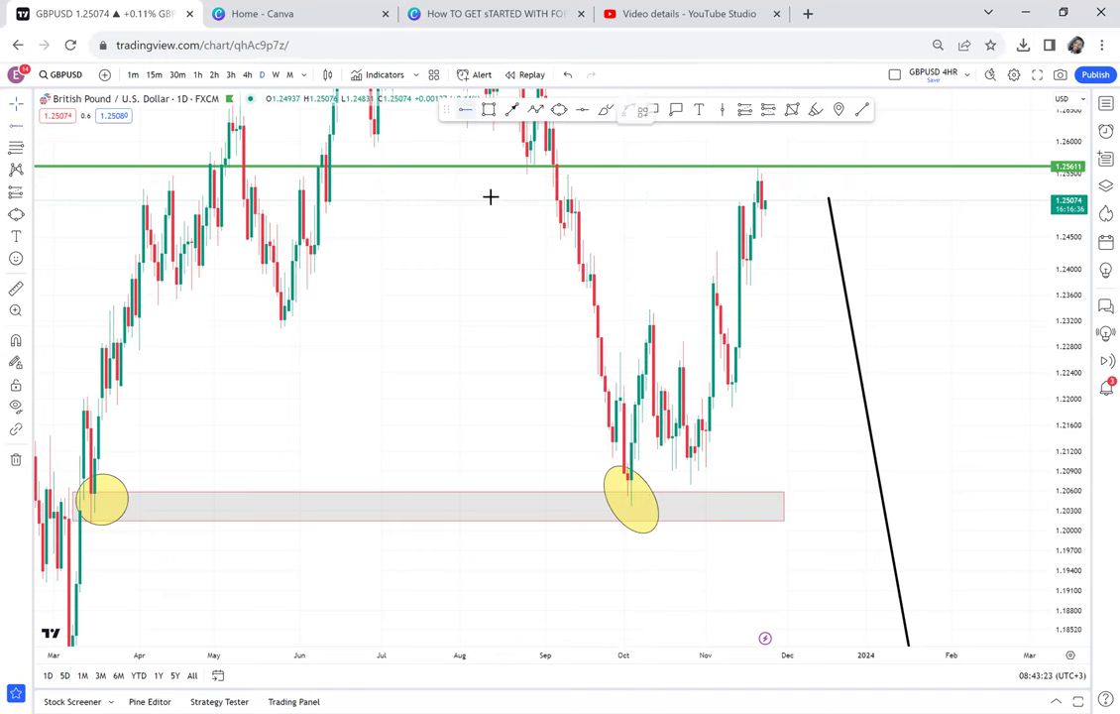
pyautogui.click(572, 442)
pyautogui.moveTo(571, 441); pyautogui.dragTo(557, 444)
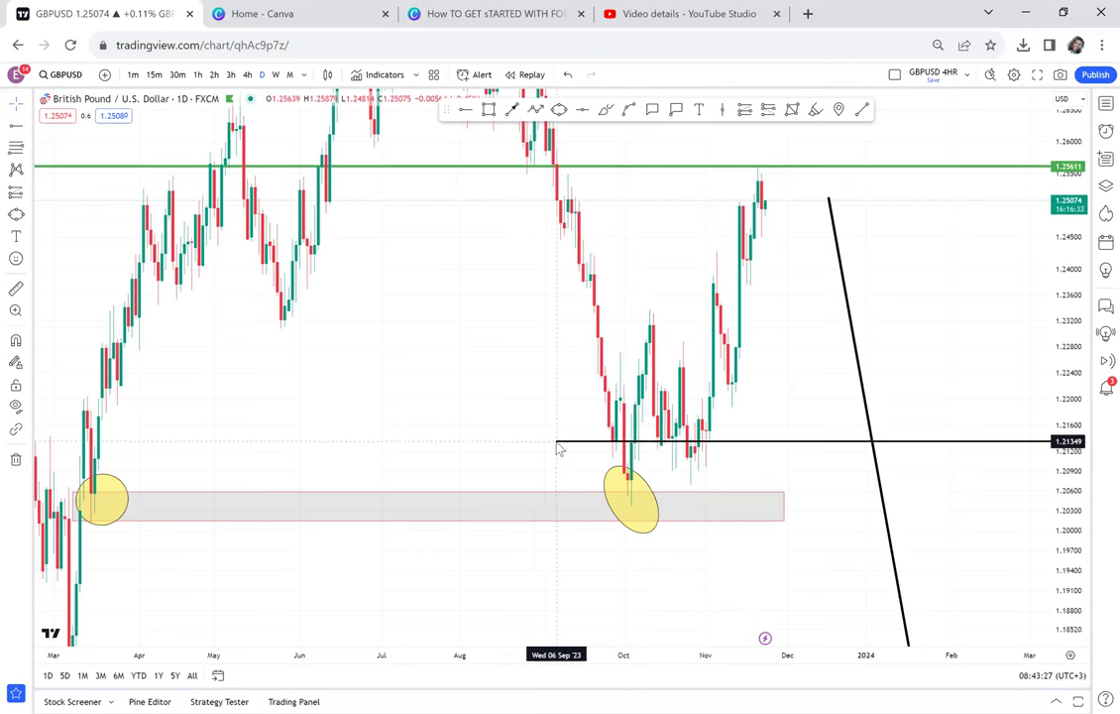
pyautogui.click(558, 447)
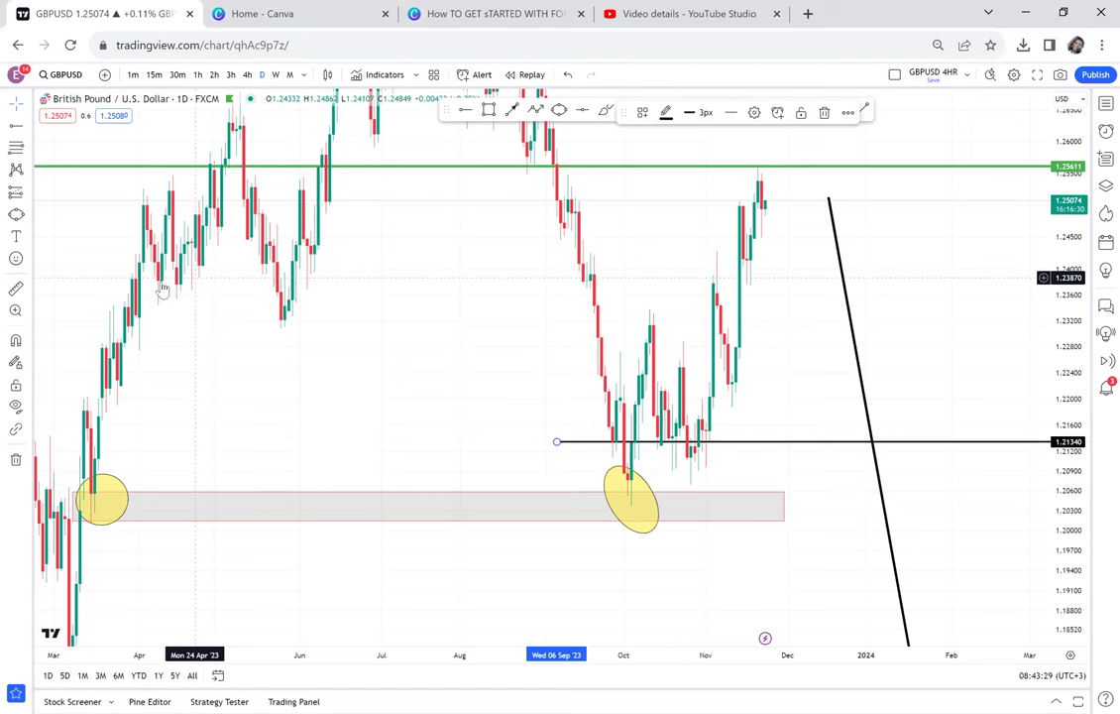
# - Measure the range from the black ray at 1.21340 up to the green horizontal line, and compare the weekly chart with the daily
pyautogui.click(15, 289)
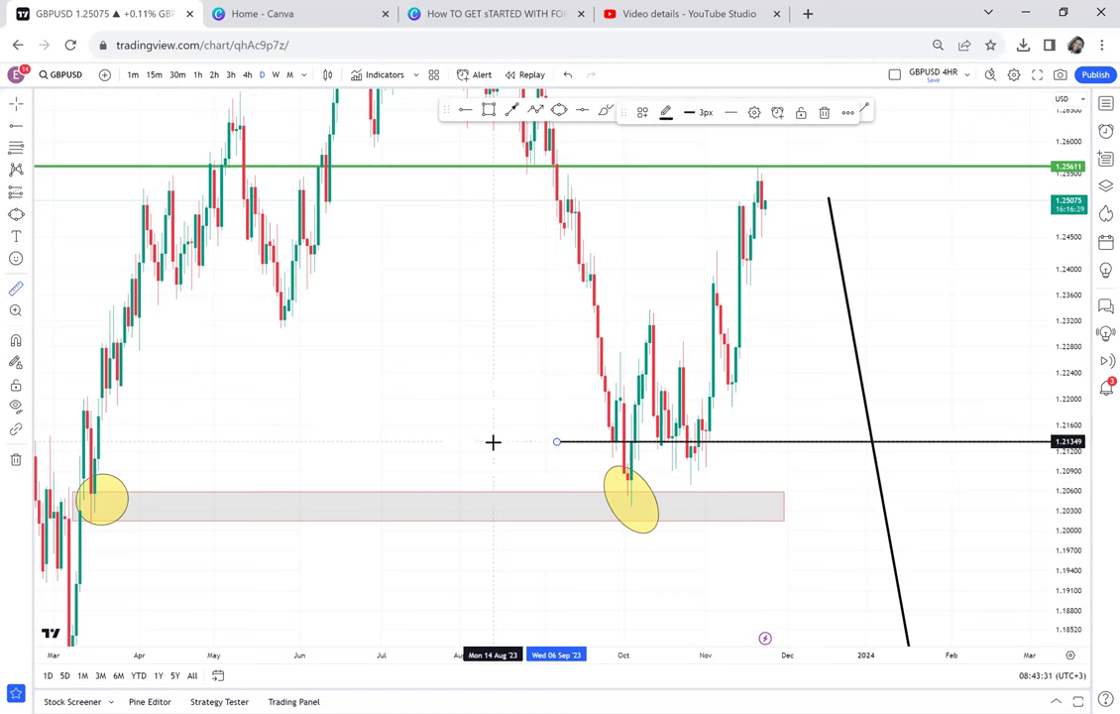
pyautogui.click(558, 444)
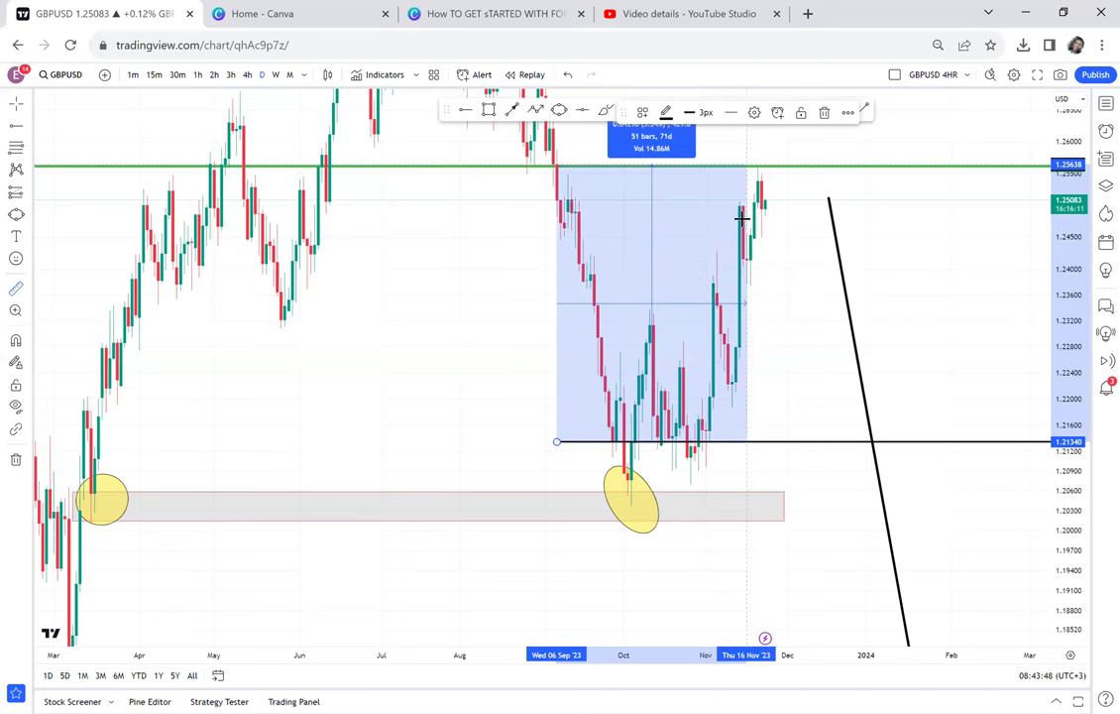
pyautogui.click(784, 308)
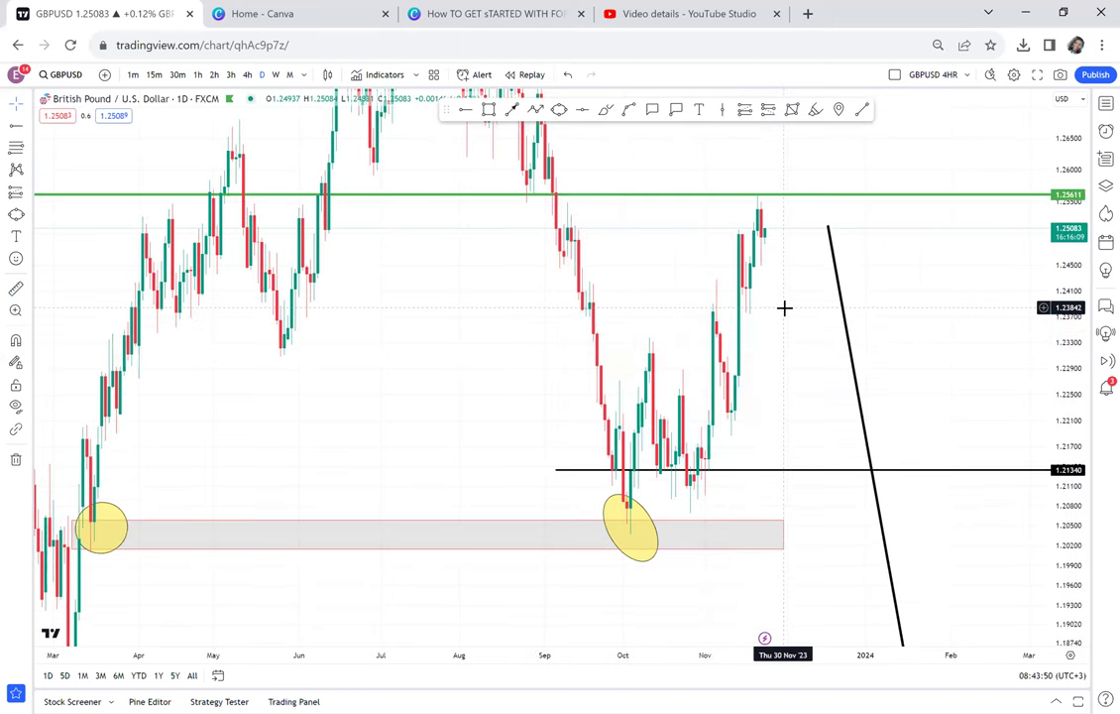
pyautogui.click(632, 470)
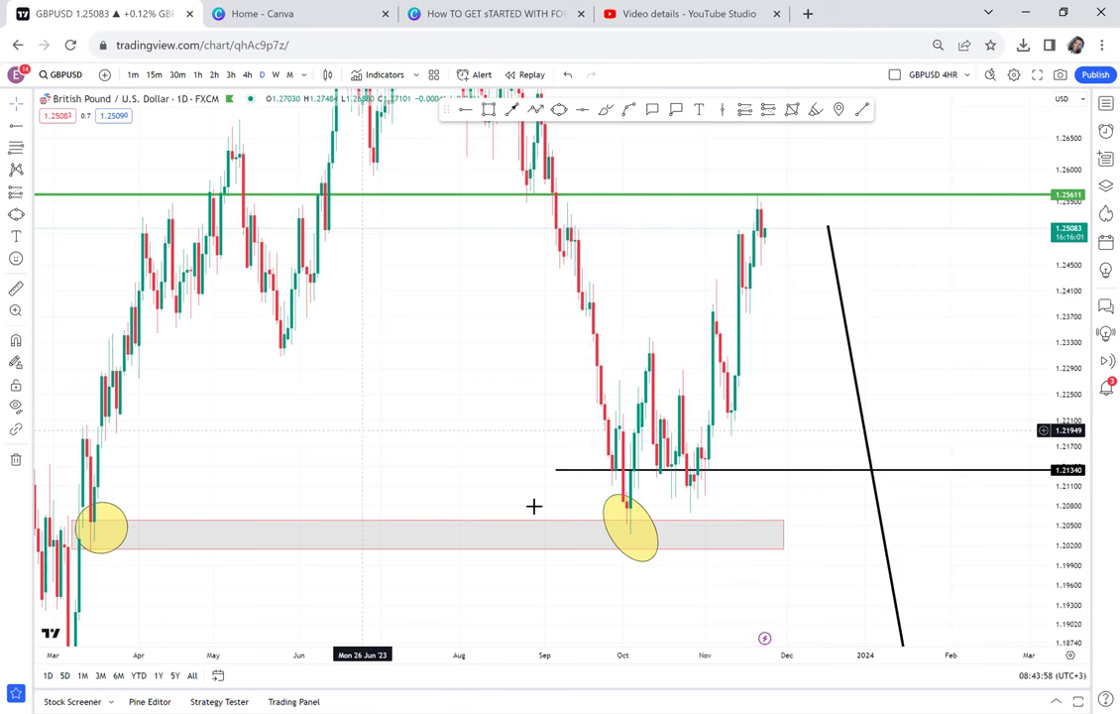
pyautogui.click(275, 78)
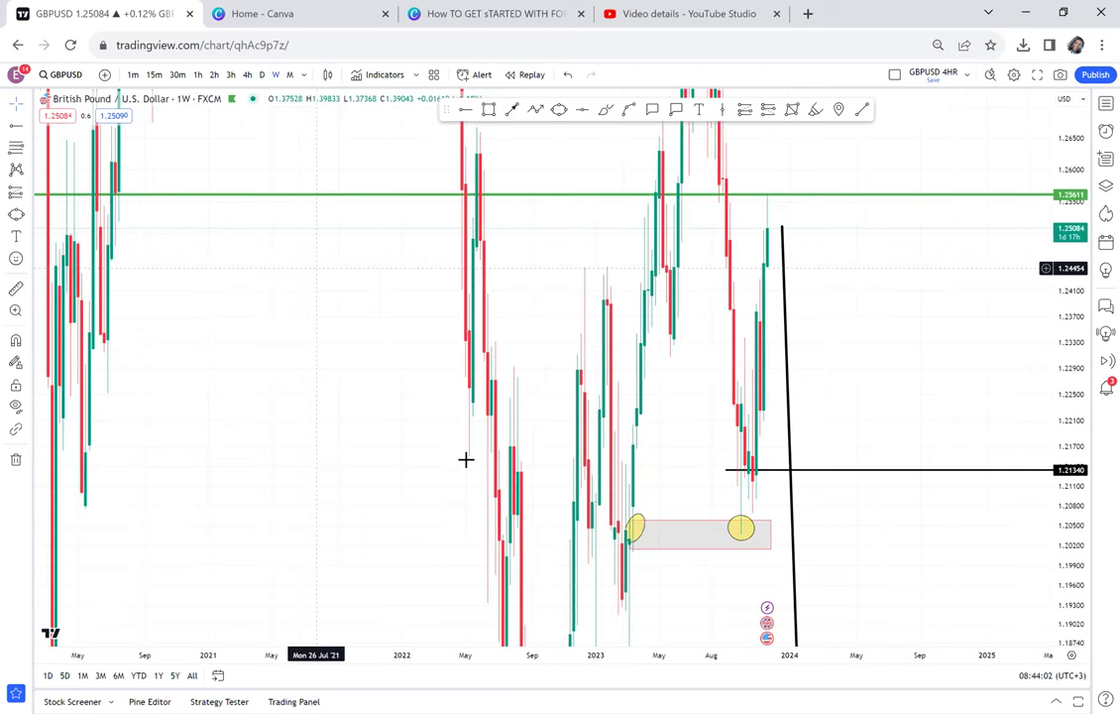
pyautogui.click(262, 75)
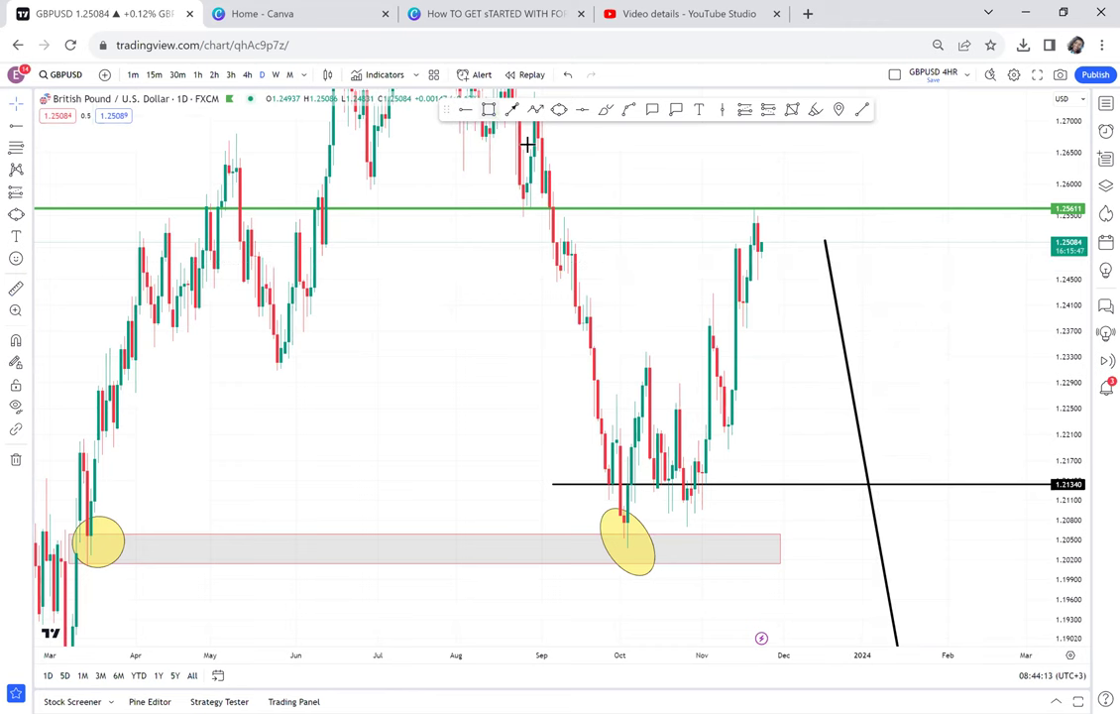
# - Draw a rectangle zone on the daily chart from about 1.24252 down to 1.23889, spanning 7 September to 1 December 2023
pyautogui.click(489, 109)
pyautogui.moveTo(556, 296); pyautogui.dragTo(784, 318)
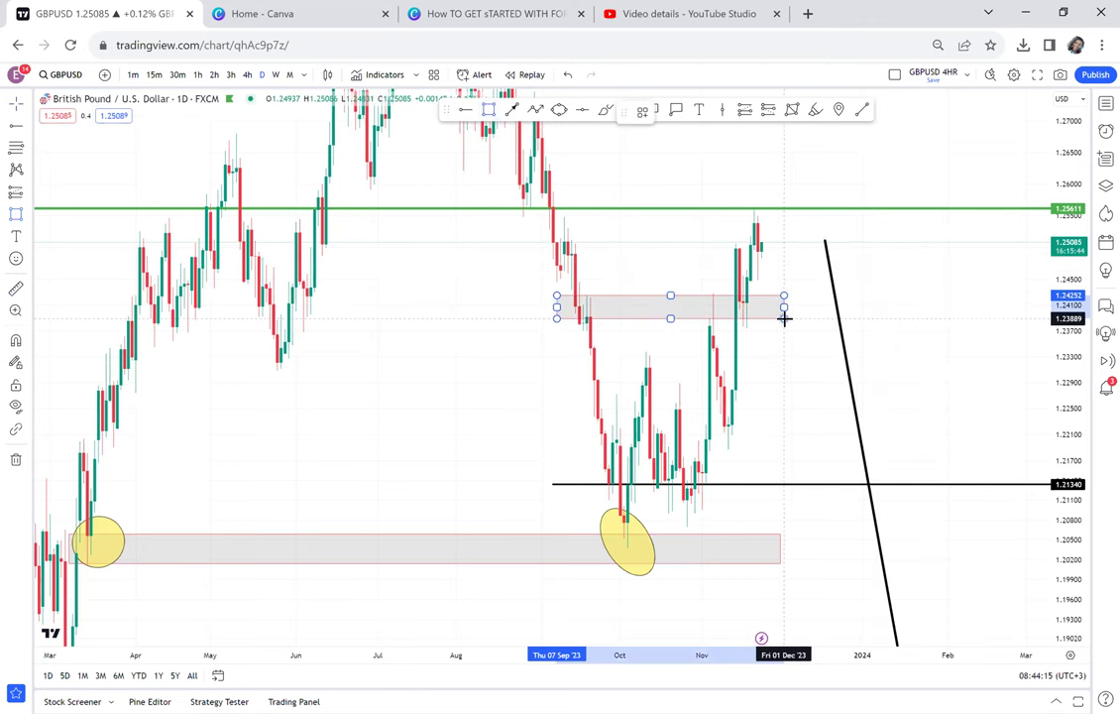
pyautogui.moveTo(825, 390); pyautogui.dragTo(706, 385)
pyautogui.scroll(1, 556, 293)
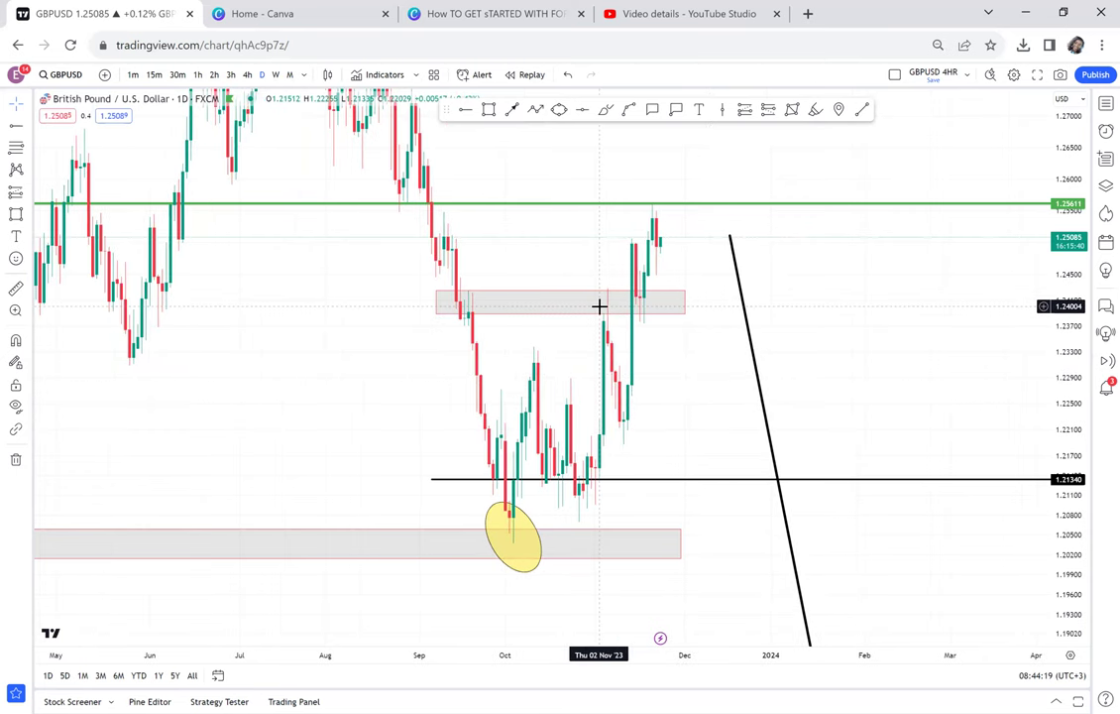
# - Mark the mid-September and early-November price reactions at the zone near 1.24 with two ellipses
pyautogui.click(560, 109)
pyautogui.moveTo(447, 307)
pyautogui.mouseDown()
pyautogui.moveTo(483, 297)
pyautogui.moveTo(491, 314)
pyautogui.mouseUp()
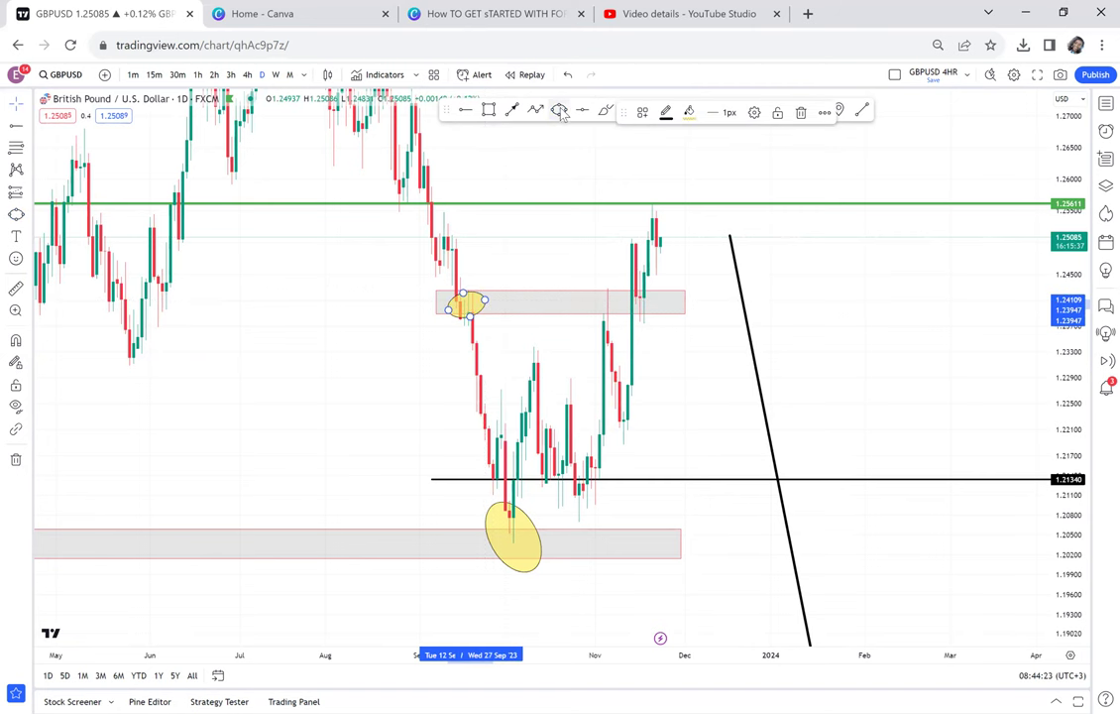
pyautogui.moveTo(595, 305); pyautogui.dragTo(627, 320)
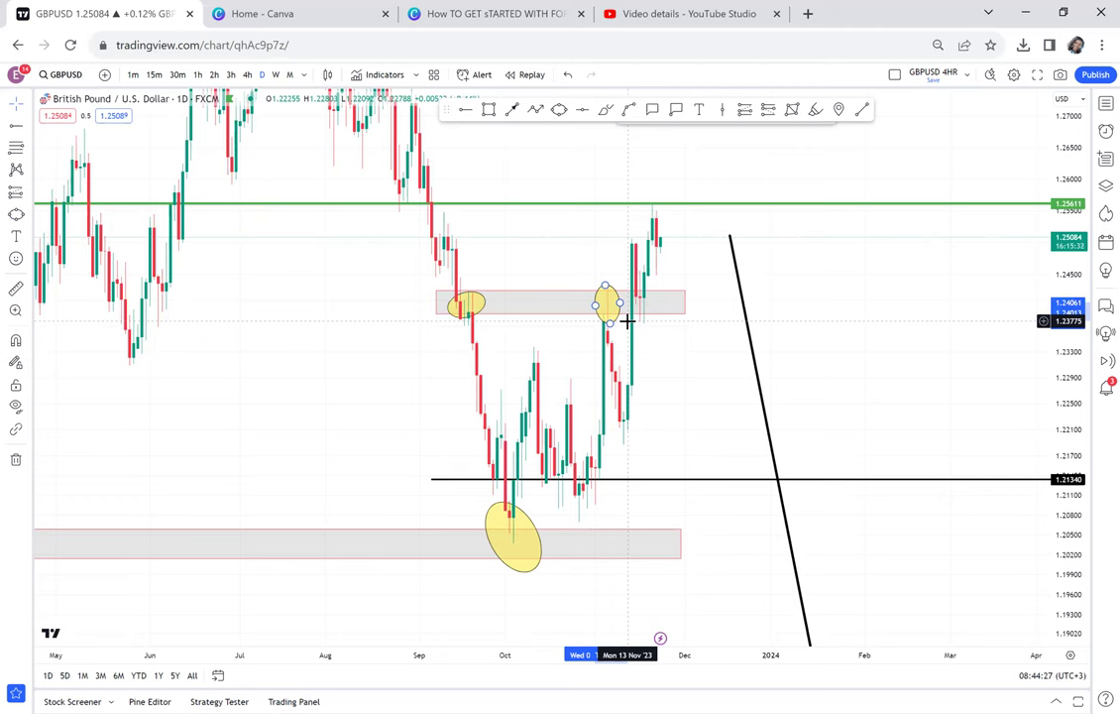
pyautogui.moveTo(297, 374); pyautogui.dragTo(336, 397)
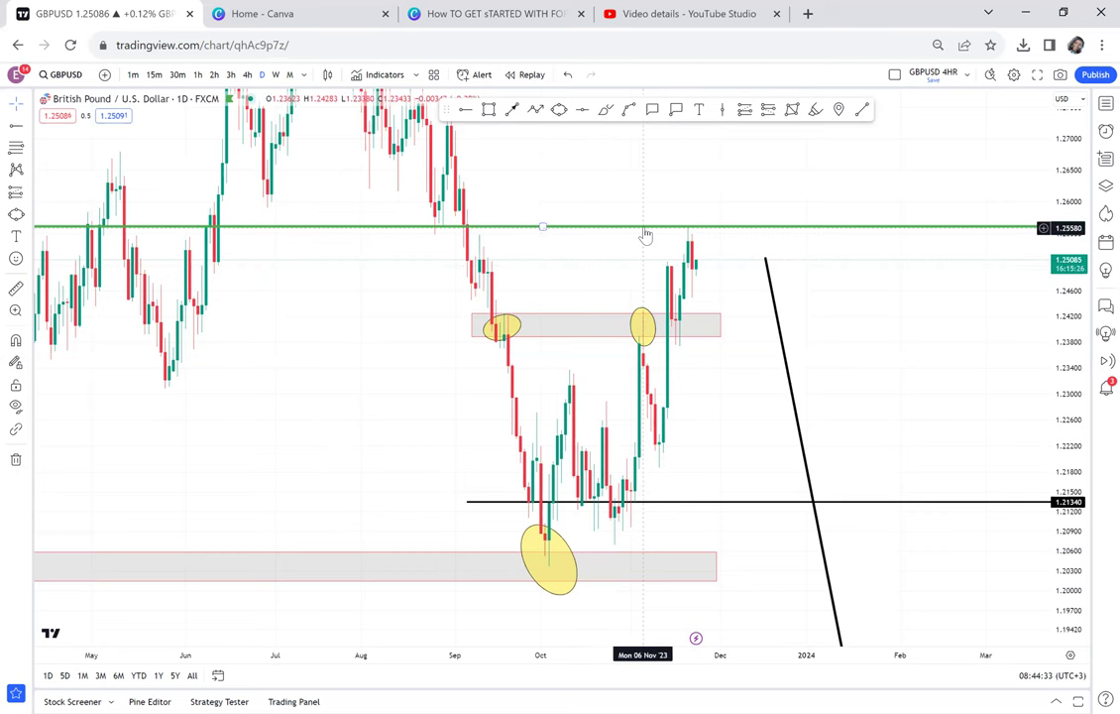
# - Measure the range from 1.24224 down to 1.20335 and place a horizontal ray at its midpoint, 1.22278, starting 27 September 2023
pyautogui.moveTo(522, 385); pyautogui.dragTo(353, 261)
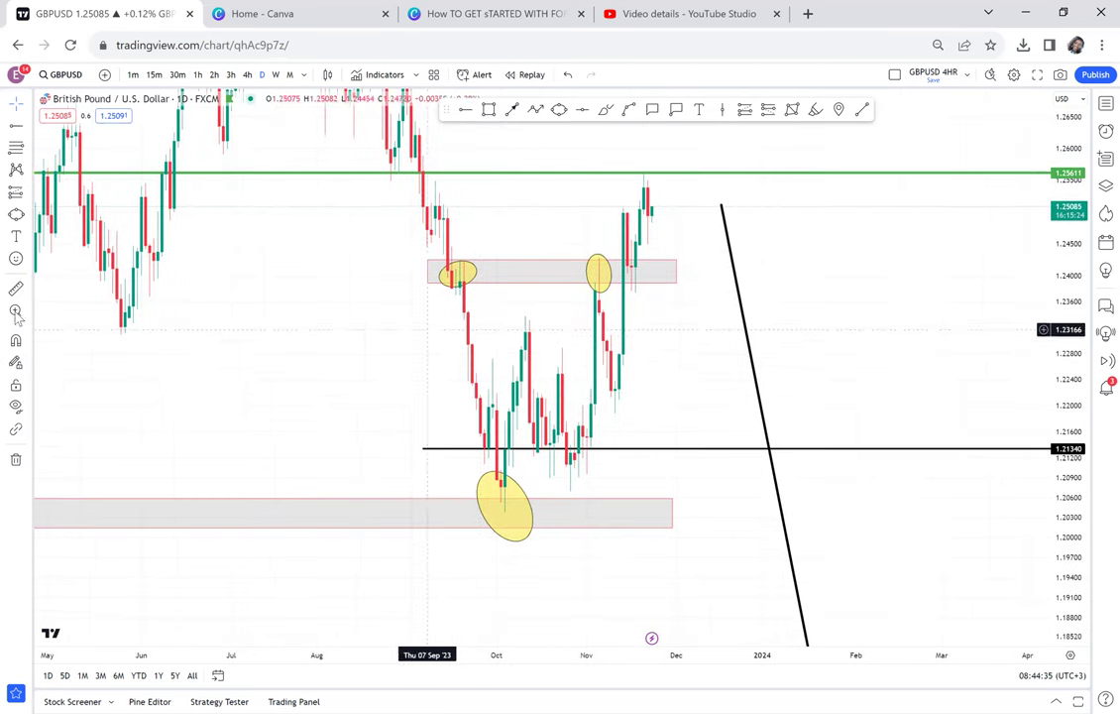
pyautogui.keyDown('shift'); pyautogui.click(411, 260); pyautogui.keyUp('shift')
pyautogui.click(550, 365)
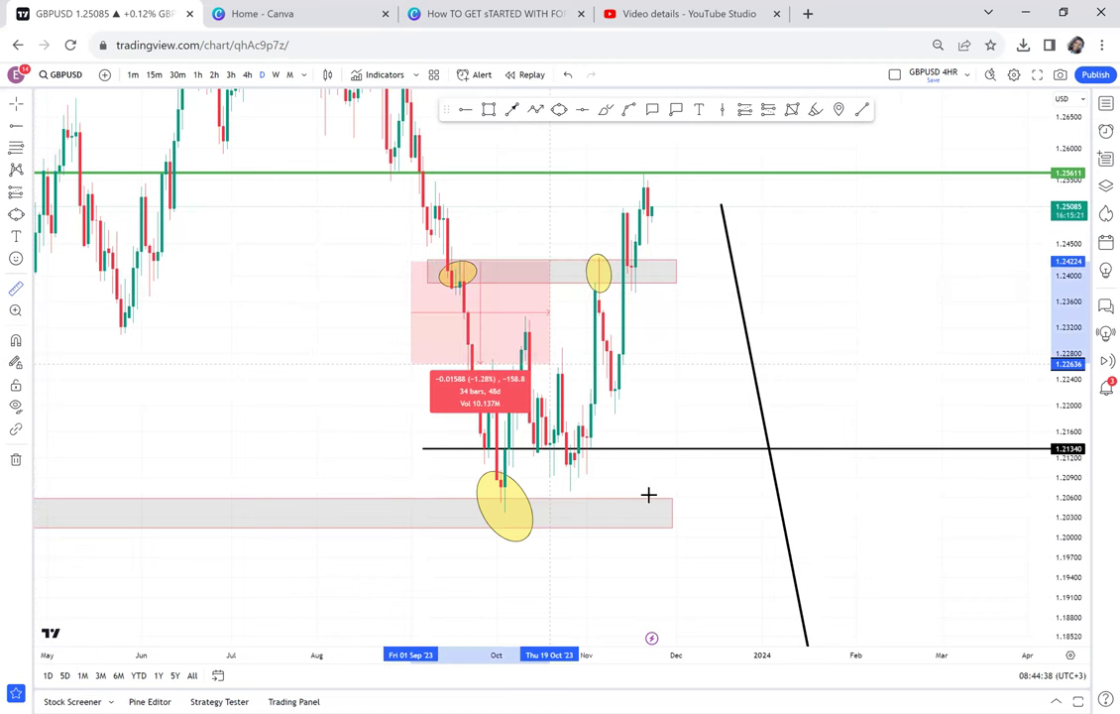
pyautogui.click(765, 515)
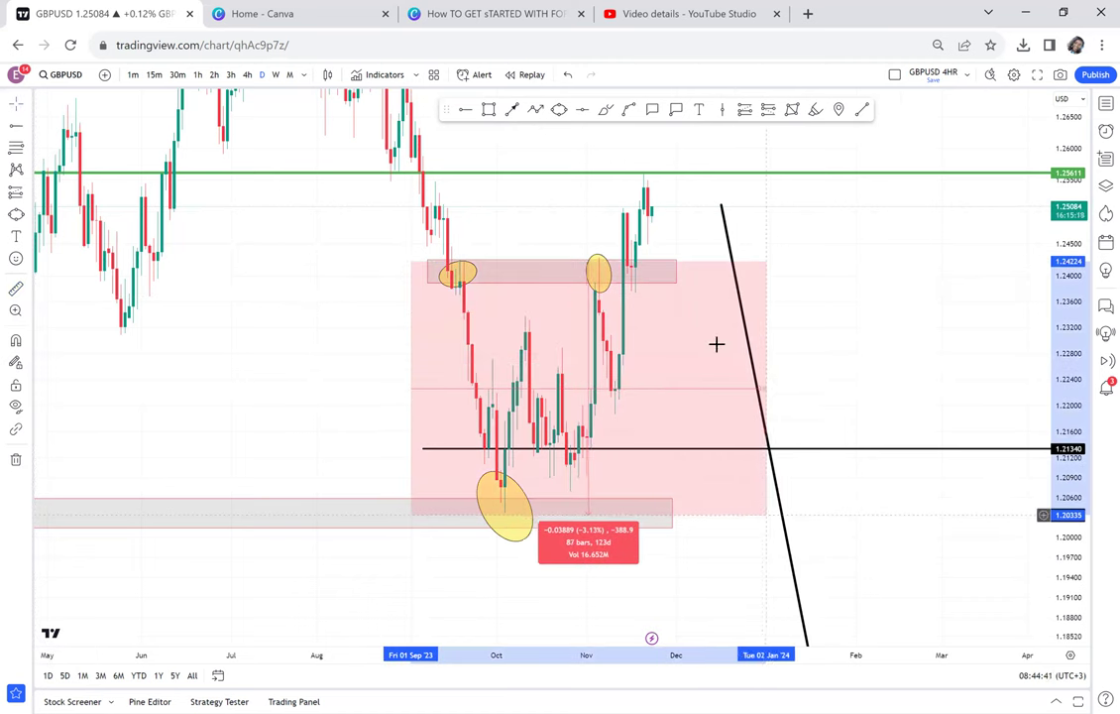
pyautogui.click(465, 111)
pyautogui.click(485, 386)
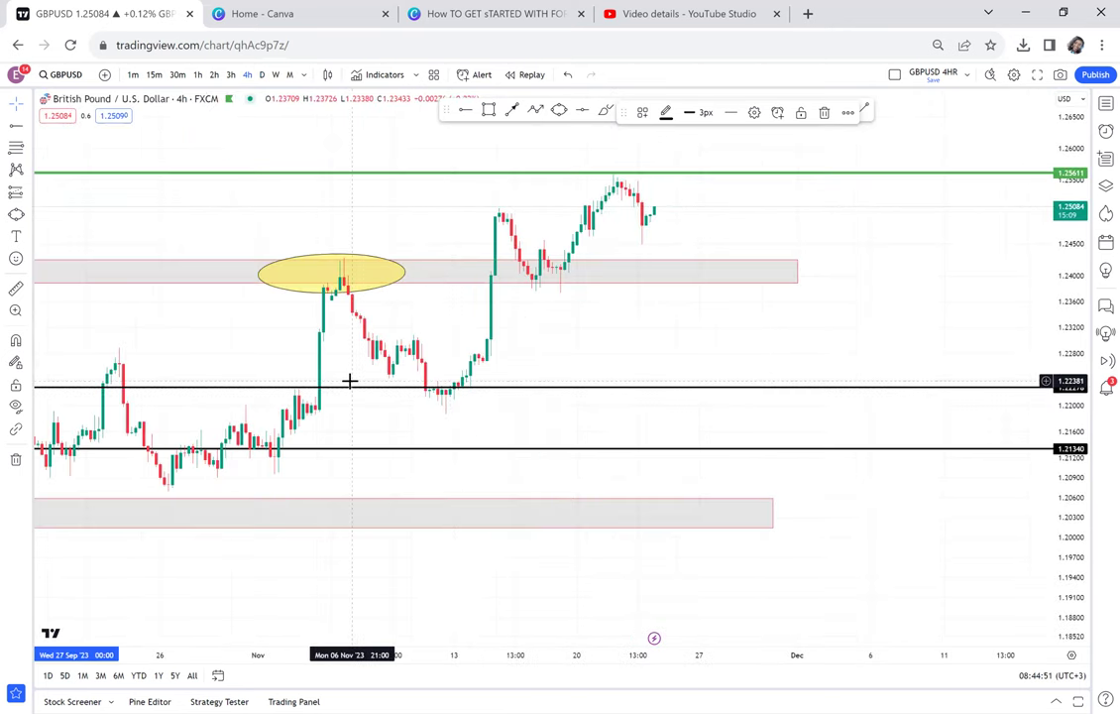
# - On the 4-hour chart, draw a narrow rectangle zone from 1.21977 to 1.21845, spanning 2 to 15 November 2023
pyautogui.hotkey('alt', 'shift', 'r')
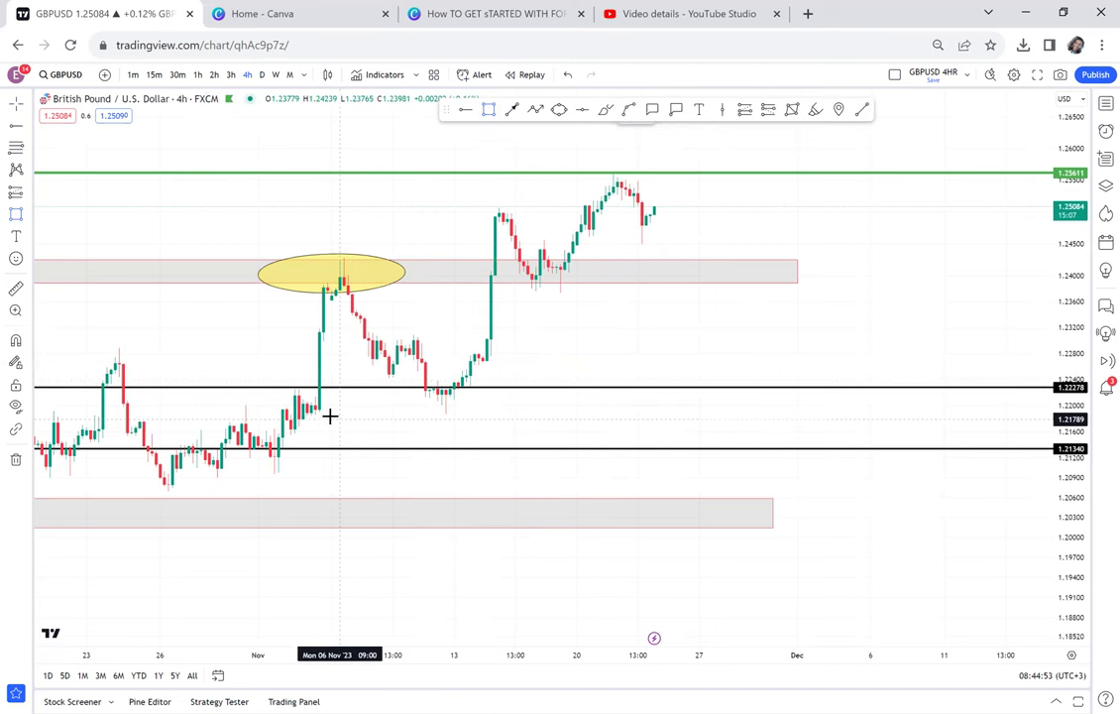
pyautogui.click(303, 407)
pyautogui.click(519, 414)
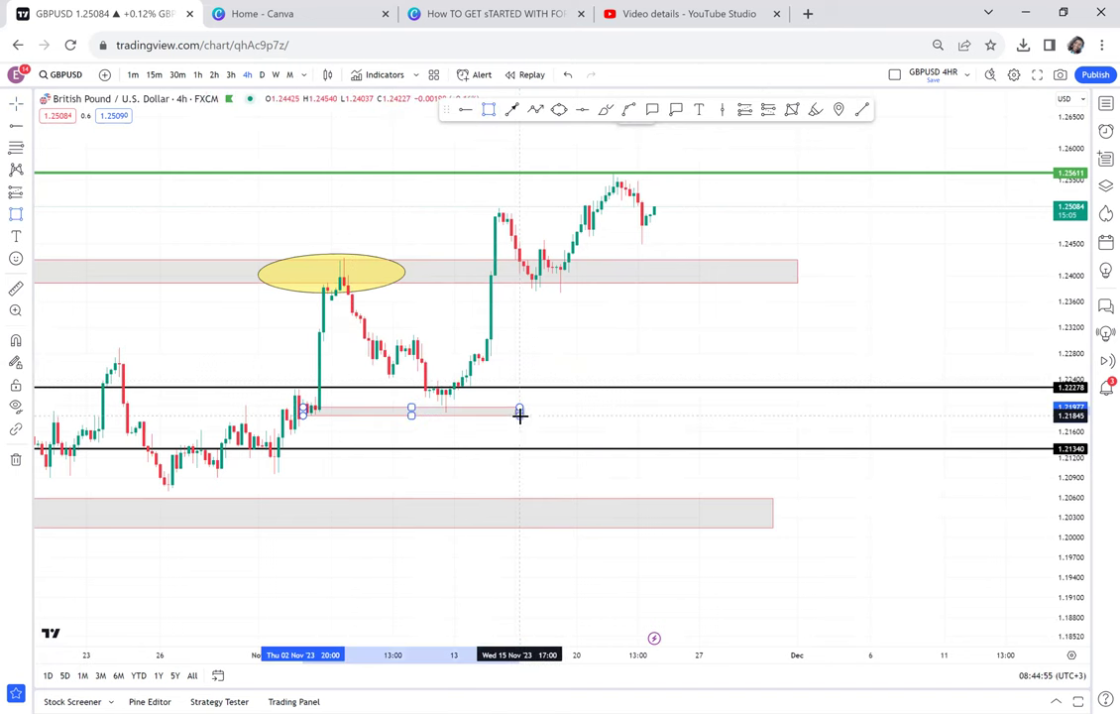
pyautogui.click(705, 424)
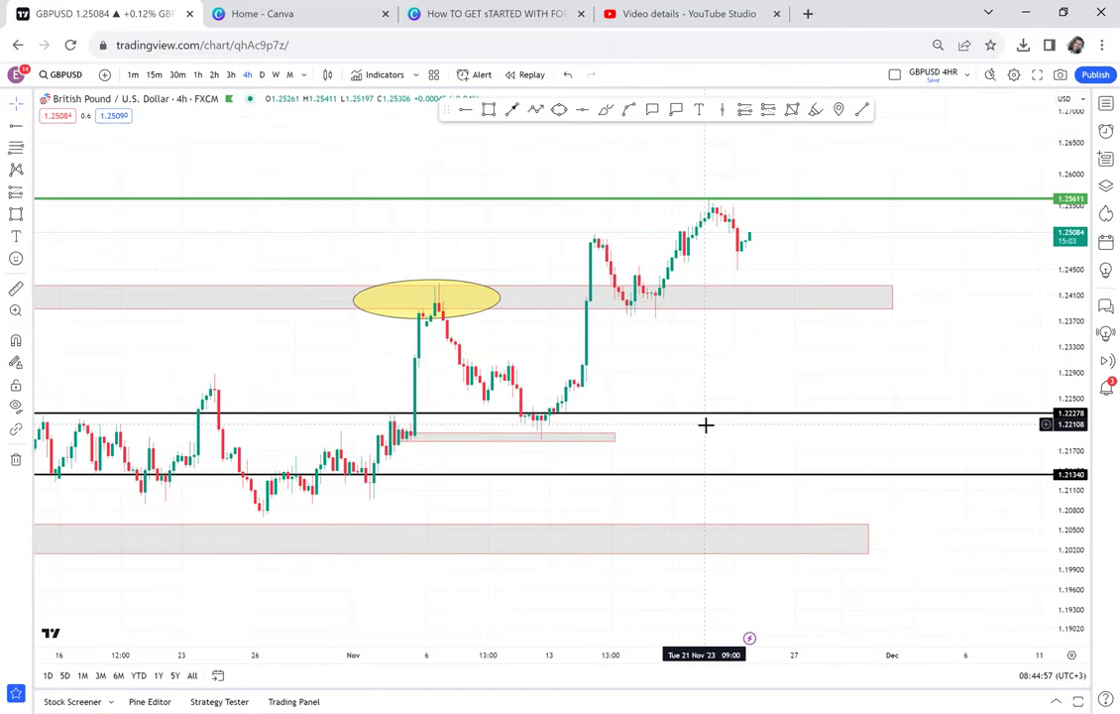
# - Examine how recent price reacts around the green midpoint line at 1.25611 on the weekly chart and on the daily chart
pyautogui.click(277, 76)
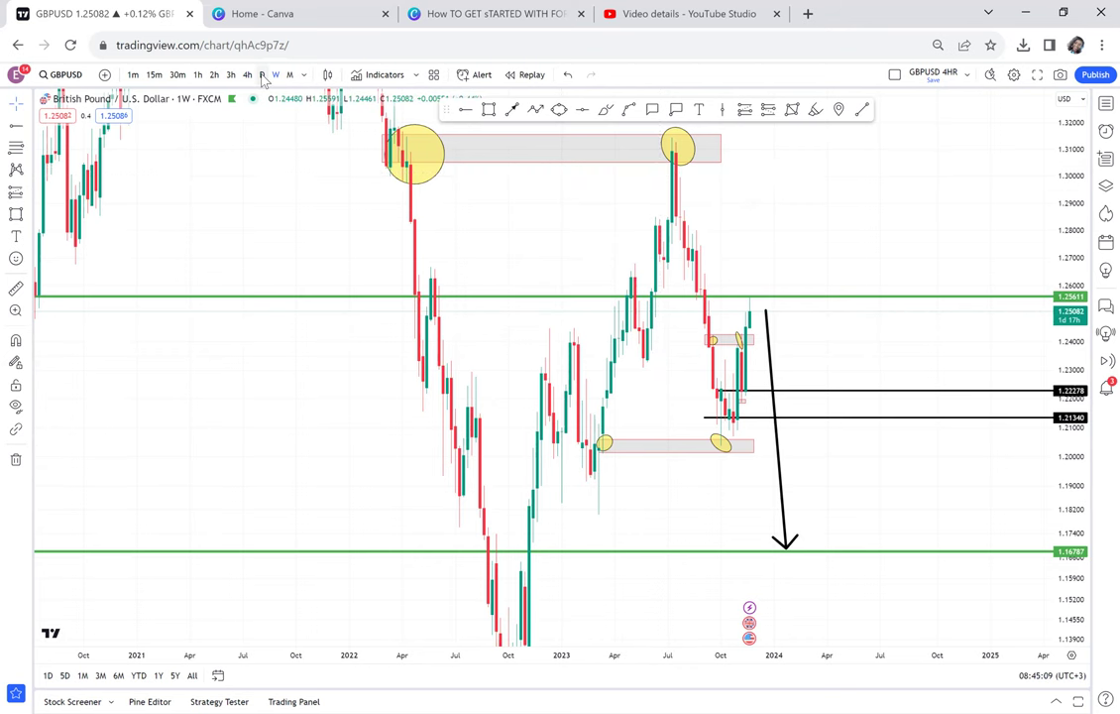
pyautogui.moveTo(868, 367); pyautogui.dragTo(737, 381)
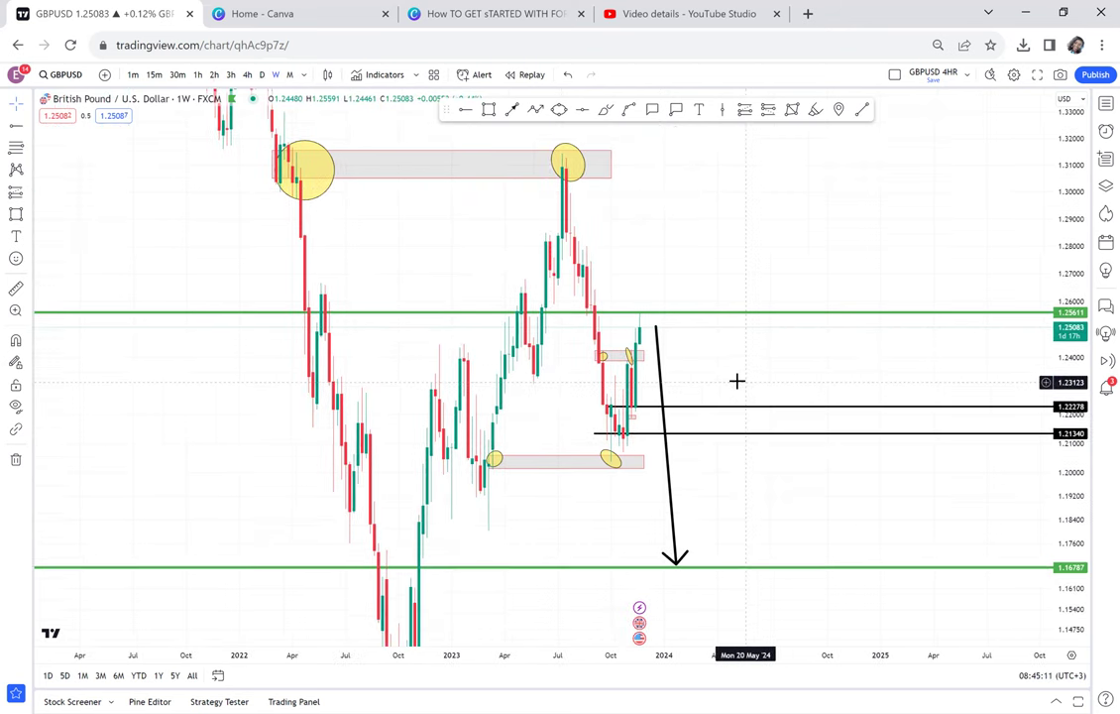
pyautogui.rightClick(742, 383)
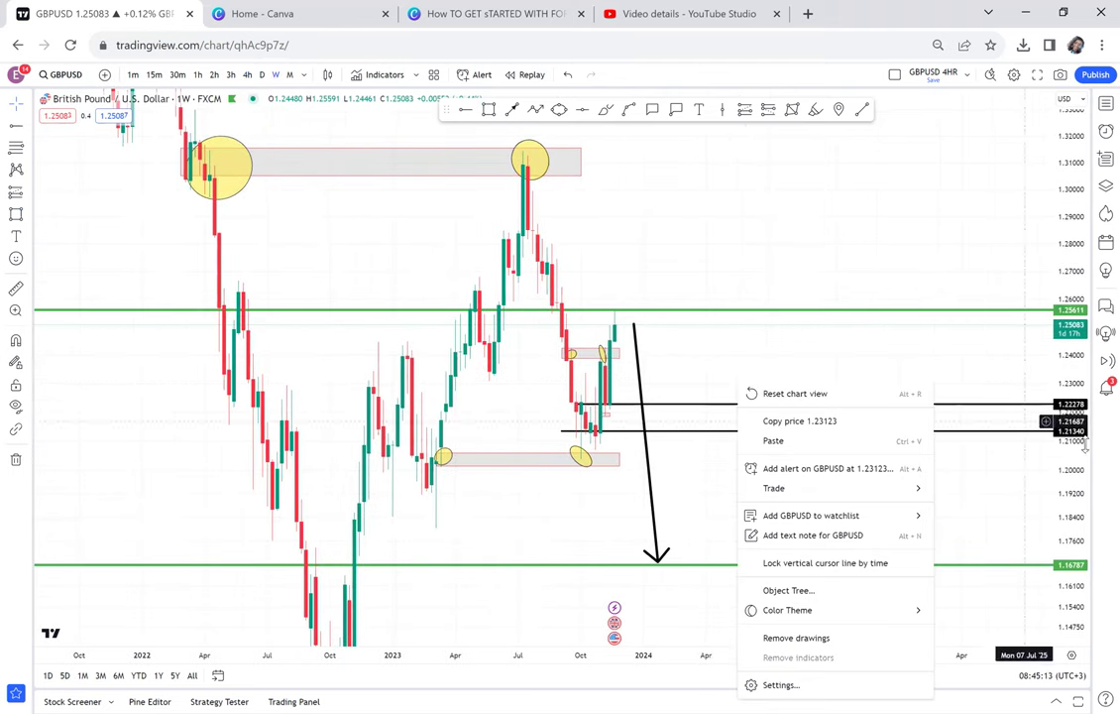
pyautogui.moveTo(1081, 448); pyautogui.dragTo(1026, 310)
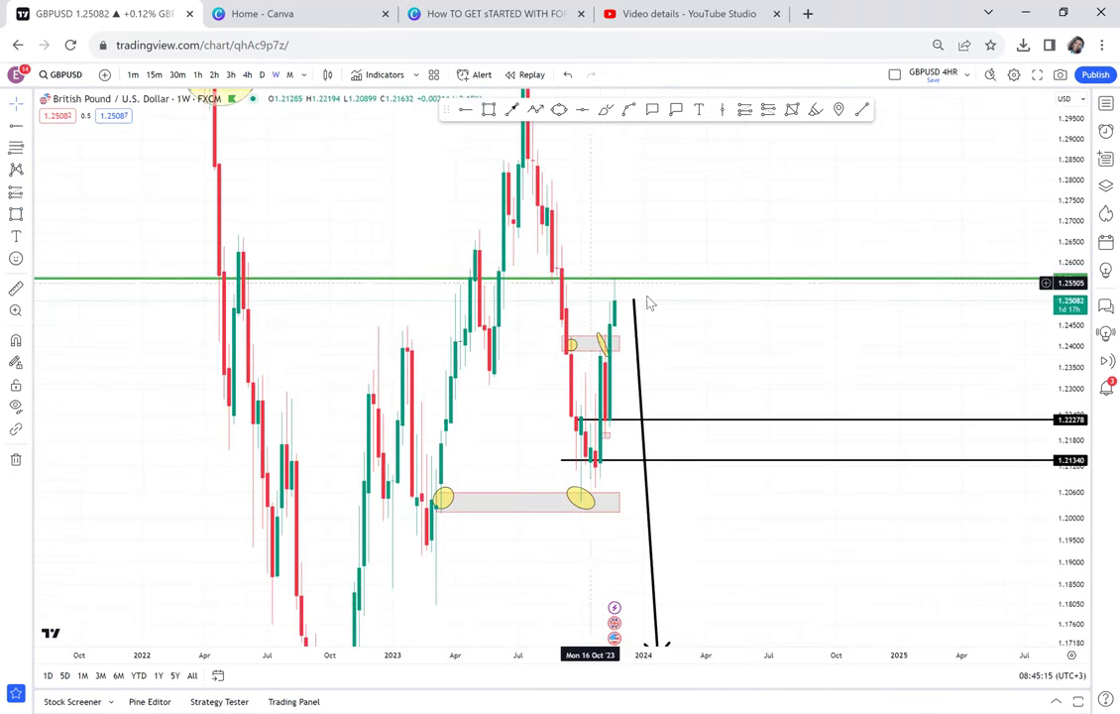
pyautogui.moveTo(773, 240); pyautogui.dragTo(750, 292)
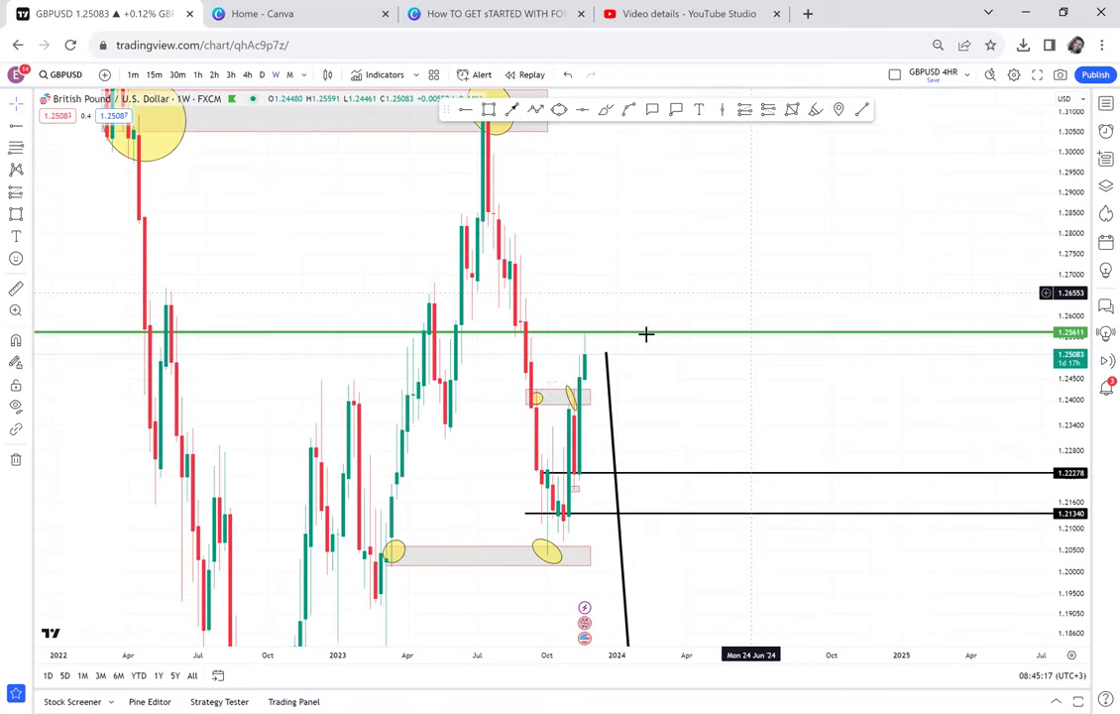
pyautogui.click(262, 75)
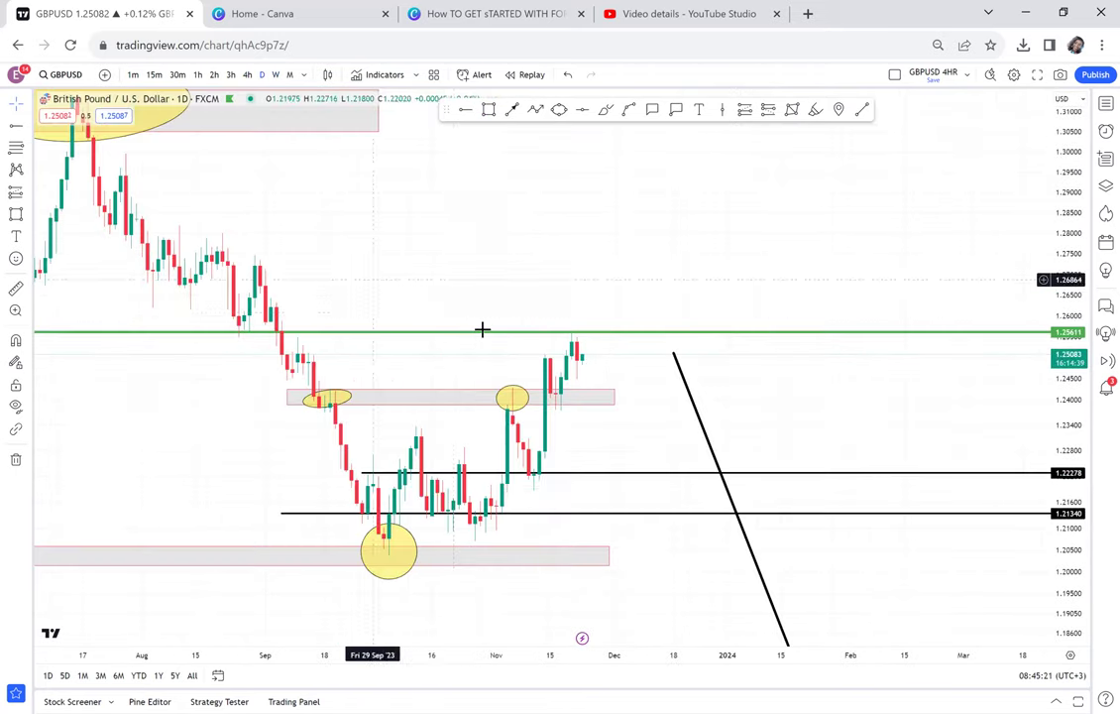
pyautogui.moveTo(577, 212); pyautogui.dragTo(636, 246)
pyautogui.hscroll(2, 673, 272)
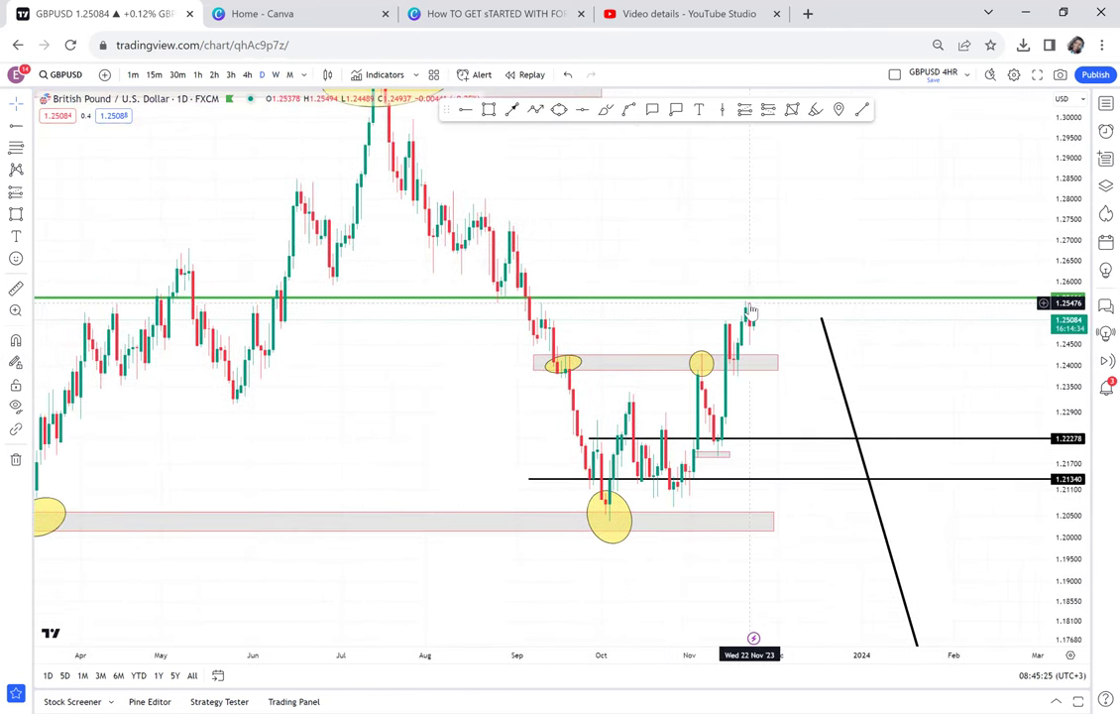
pyautogui.moveTo(1067, 406); pyautogui.dragTo(991, 210)
pyautogui.moveTo(848, 215); pyautogui.dragTo(522, 218)
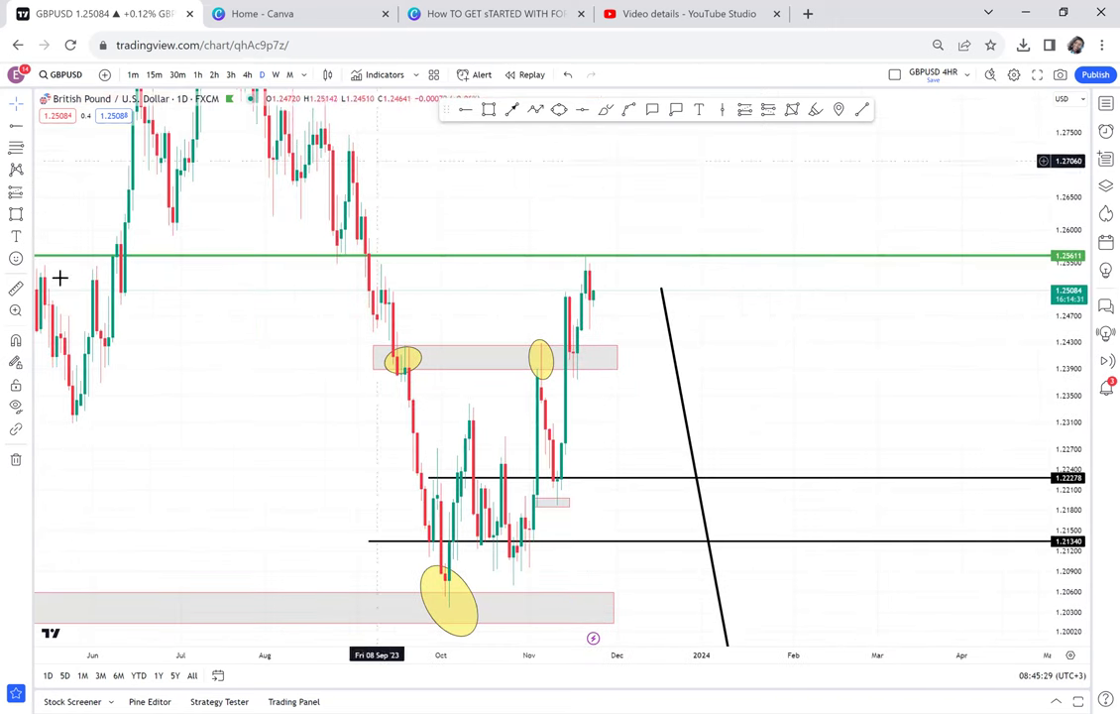
pyautogui.click(494, 255)
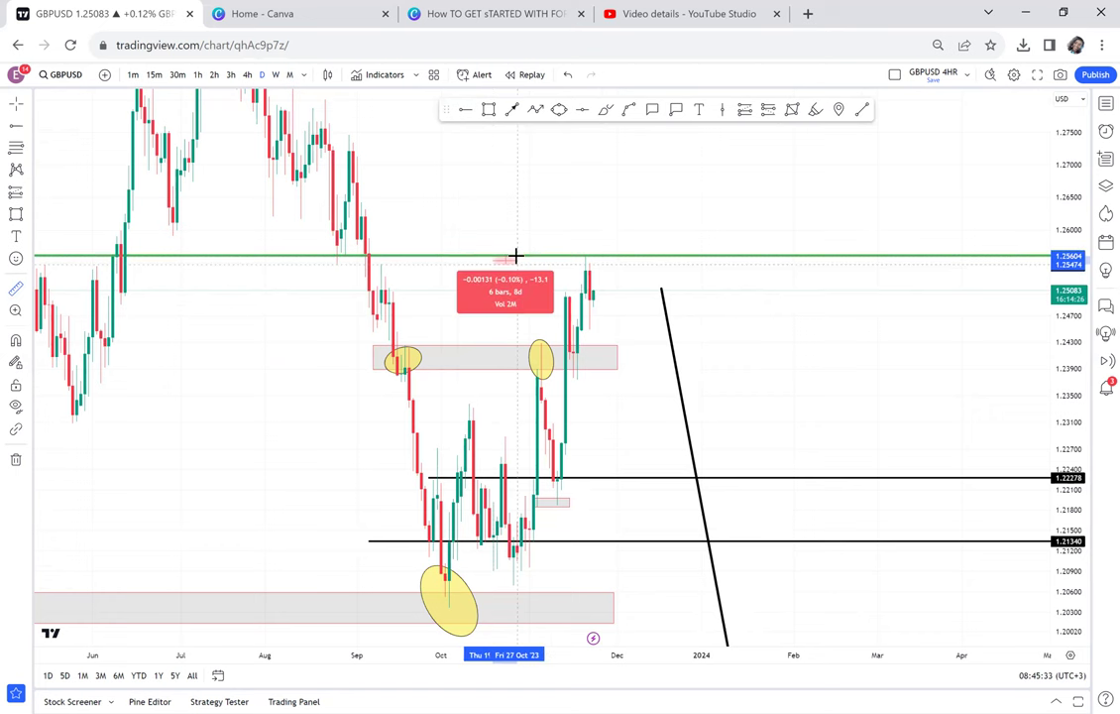
pyautogui.click(670, 333)
pyautogui.click(739, 334)
pyautogui.scroll(1, 739, 334)
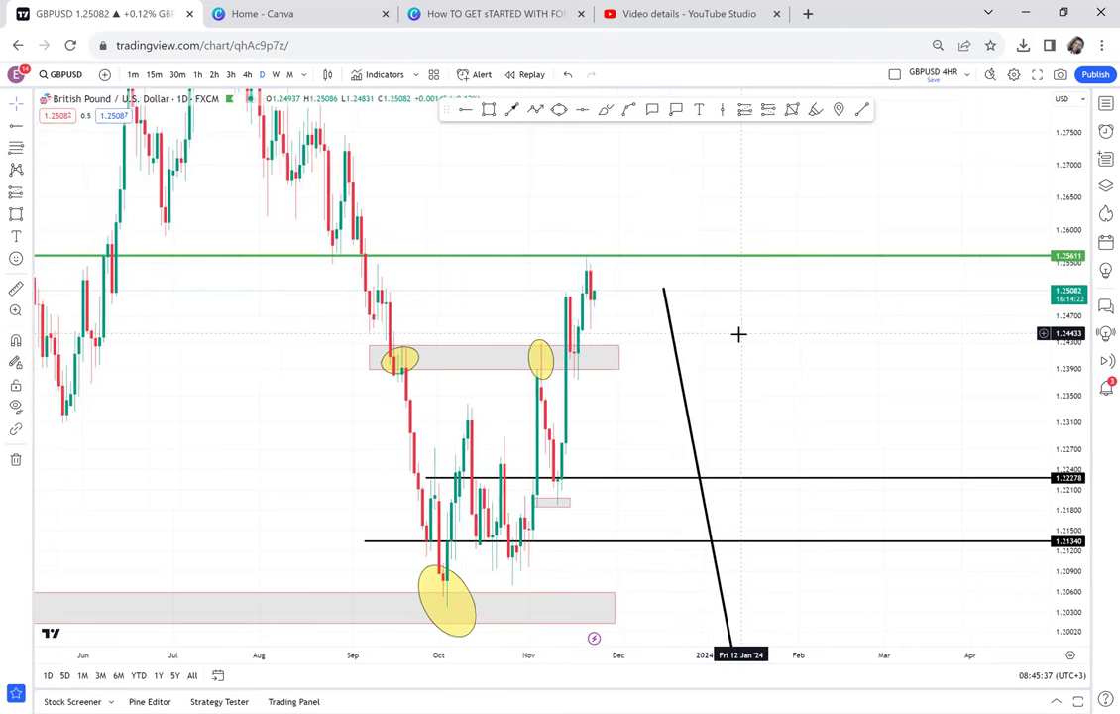
# - Draw a resistance rectangle just below the green line, from about 1.255 to 1.251, spanning early September to mid-December 2023
pyautogui.moveTo(731, 424); pyautogui.dragTo(732, 441)
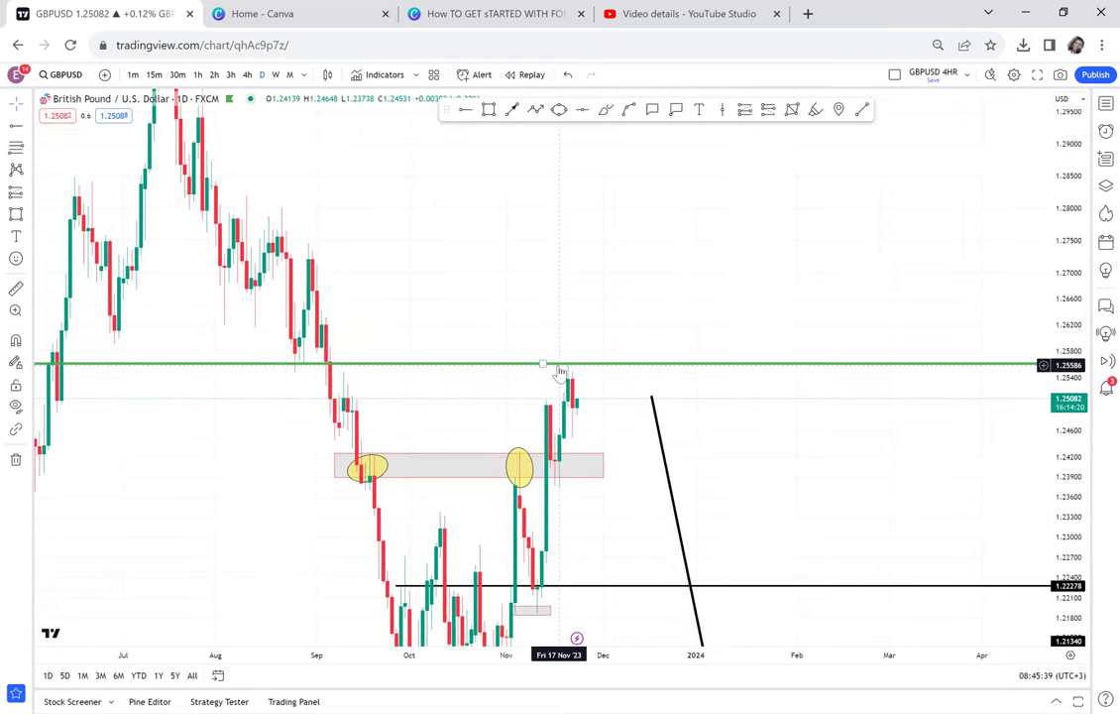
pyautogui.click(487, 109)
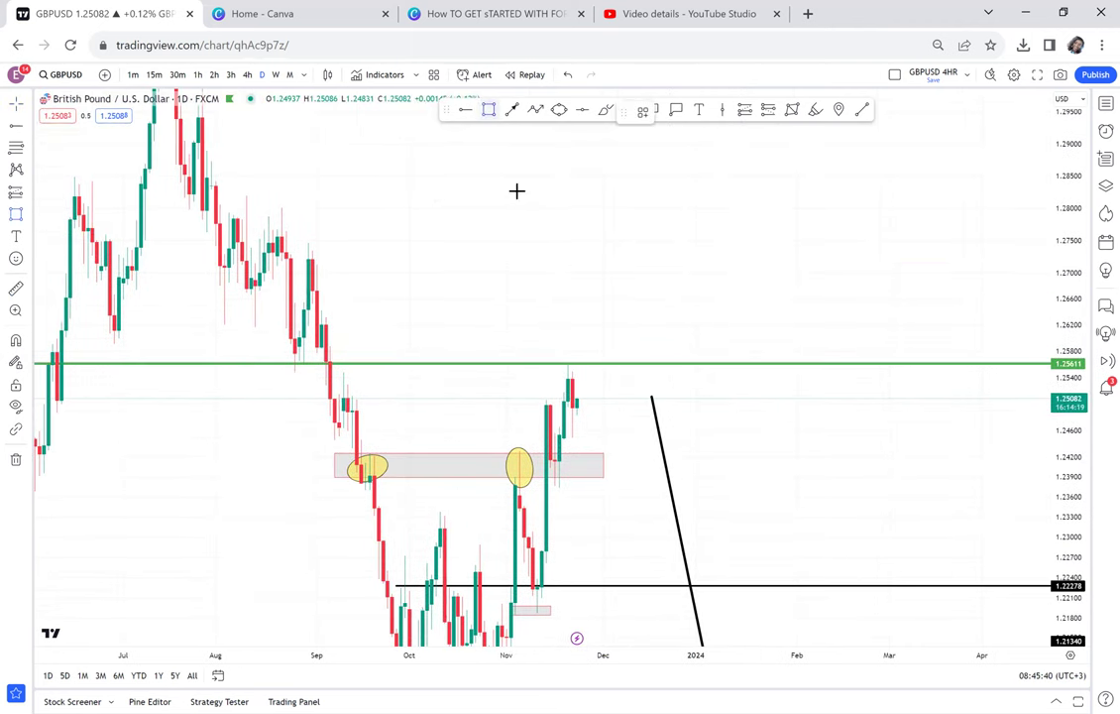
pyautogui.click(316, 371)
pyautogui.click(651, 397)
pyautogui.moveTo(740, 431); pyautogui.dragTo(803, 314)
# - Delete the rectangle zone near 1.24, its two reaction ellipses and the horizontal ray at 1.22278
pyautogui.click(659, 363)
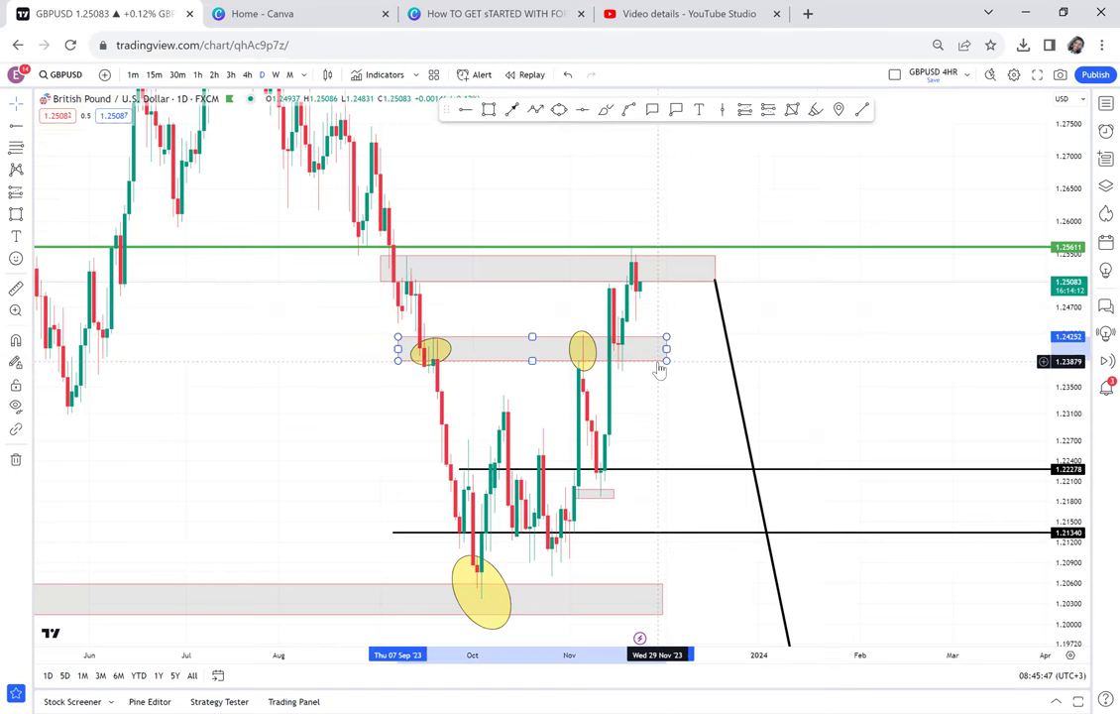
pyautogui.press('Delete')
pyautogui.click(587, 339)
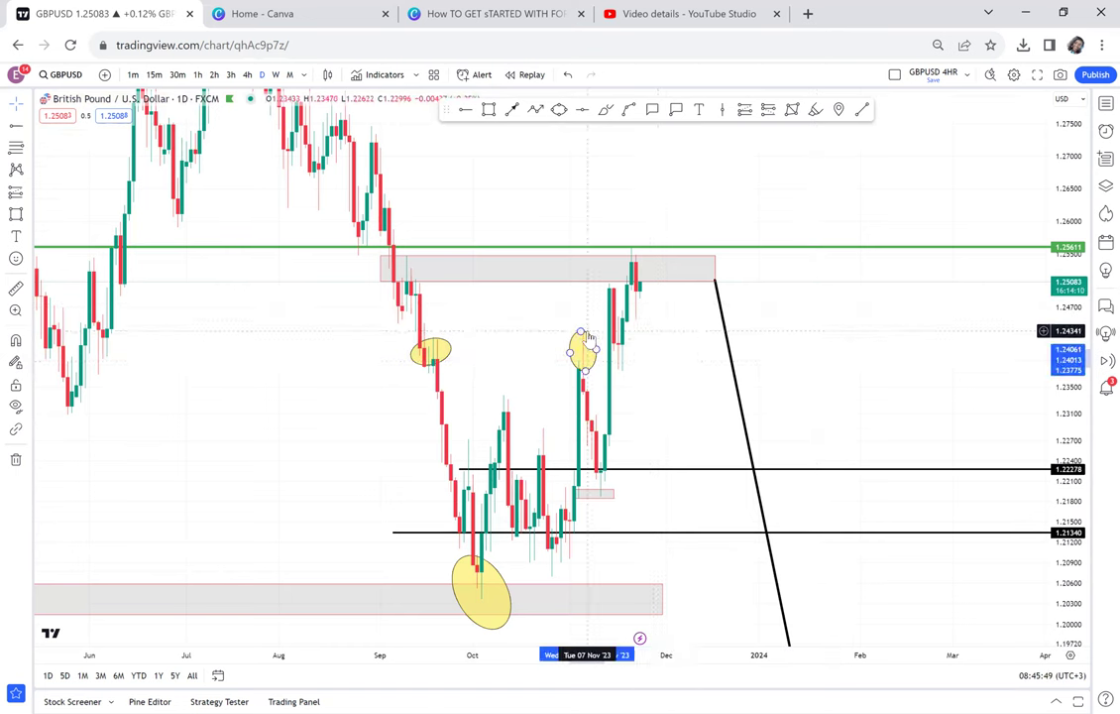
pyautogui.press('Delete')
pyautogui.click(434, 351)
pyautogui.press('Delete')
pyautogui.click(639, 470)
pyautogui.press('Delete')
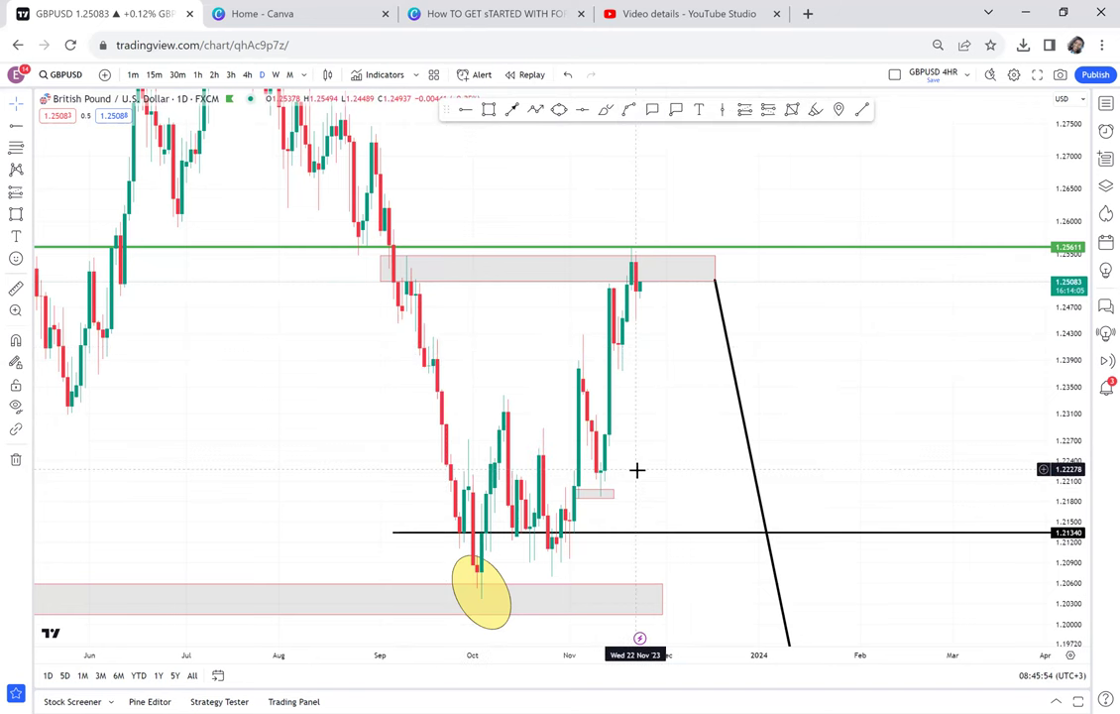
# - Delete the black projection arrow, the horizontal ray at 1.21340 and the small November rectangle zone above it
pyautogui.click(733, 370)
pyautogui.press('Delete')
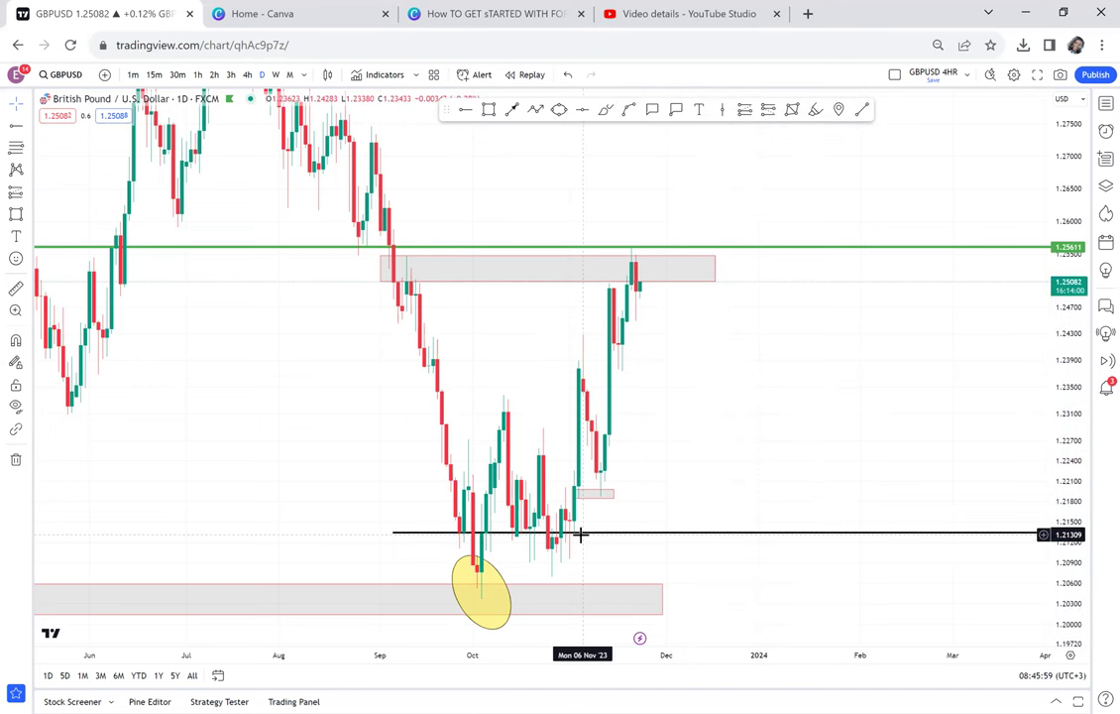
pyautogui.click(637, 536)
pyautogui.press('Delete')
pyautogui.click(614, 494)
pyautogui.press('Delete')
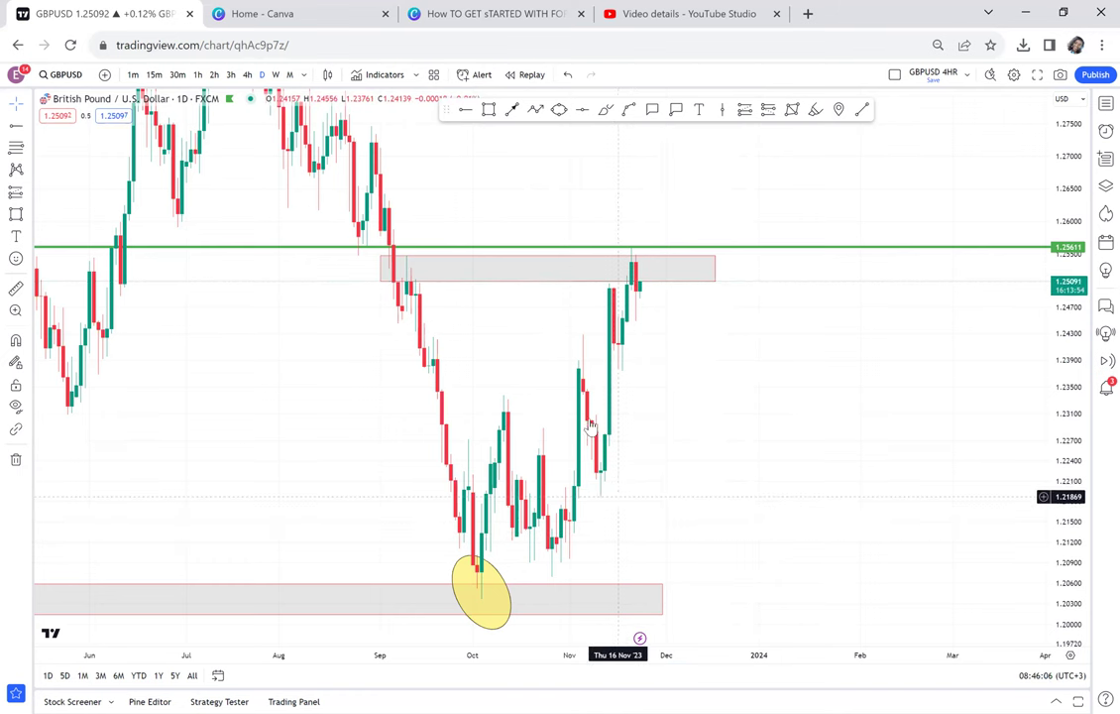
# - Draw ellipses over the early September and late November 2023 price reactions at the resistance zone just below 1.25611
pyautogui.click(559, 109)
pyautogui.click(380, 274)
pyautogui.click(433, 256)
pyautogui.click(444, 272)
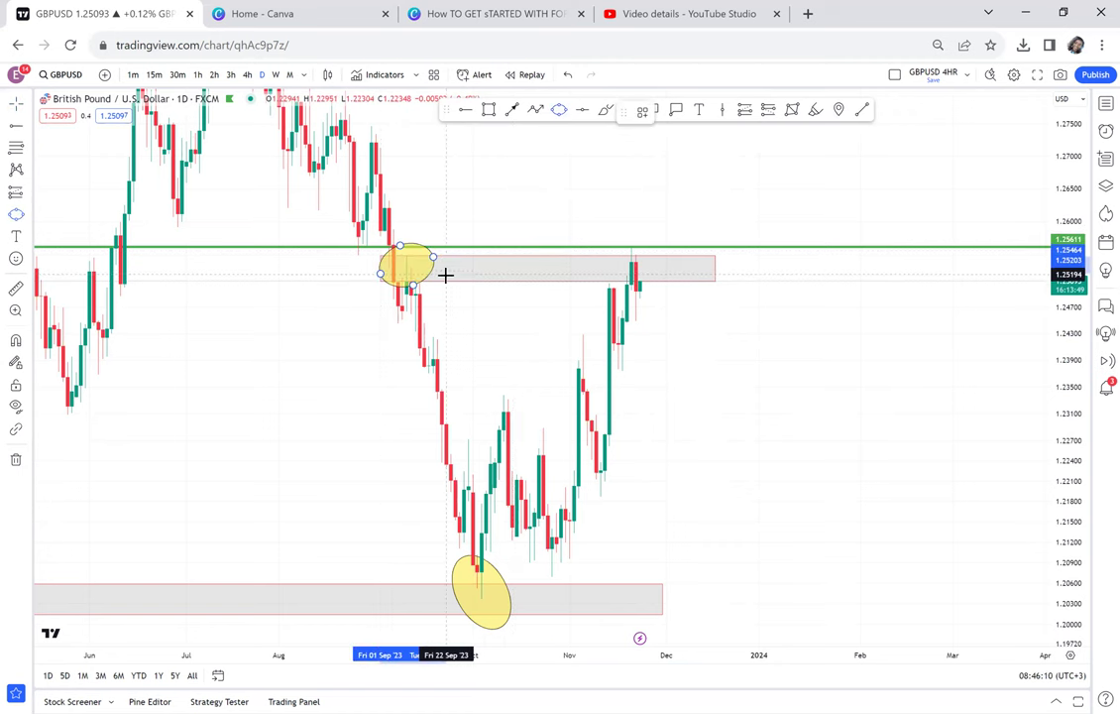
pyautogui.click(559, 109)
pyautogui.click(605, 272)
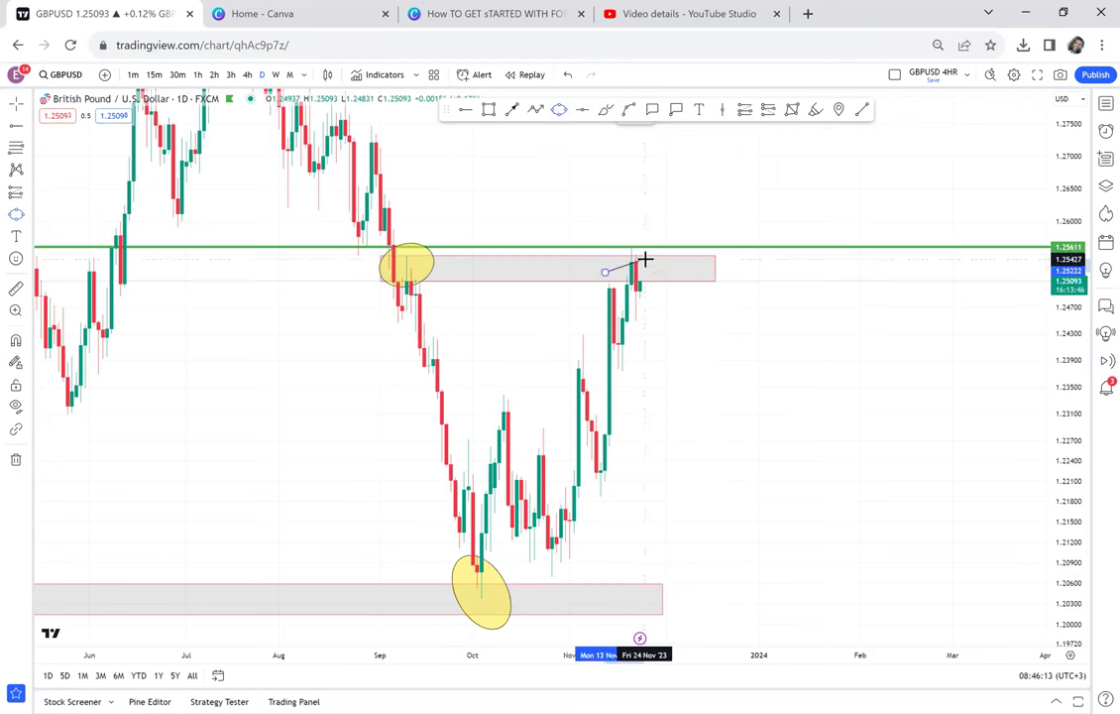
pyautogui.click(646, 258)
pyautogui.click(654, 272)
pyautogui.click(598, 242)
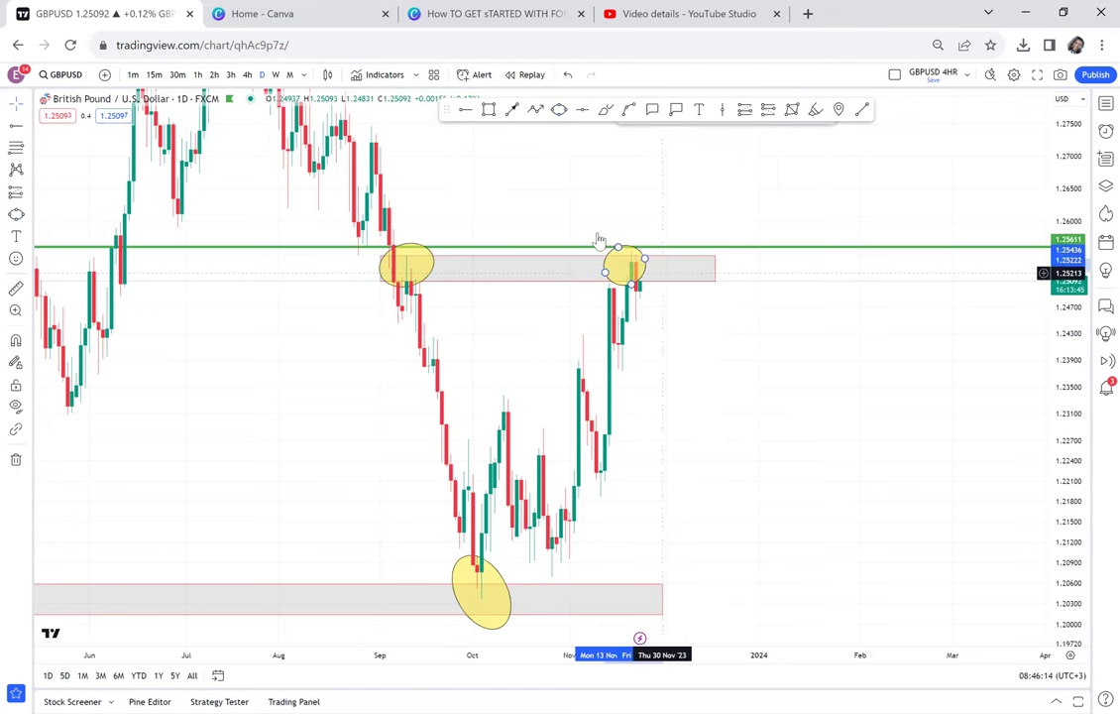
# - Review the marked support and resistance zones on the weekly chart and on the monthly chart
pyautogui.click(279, 75)
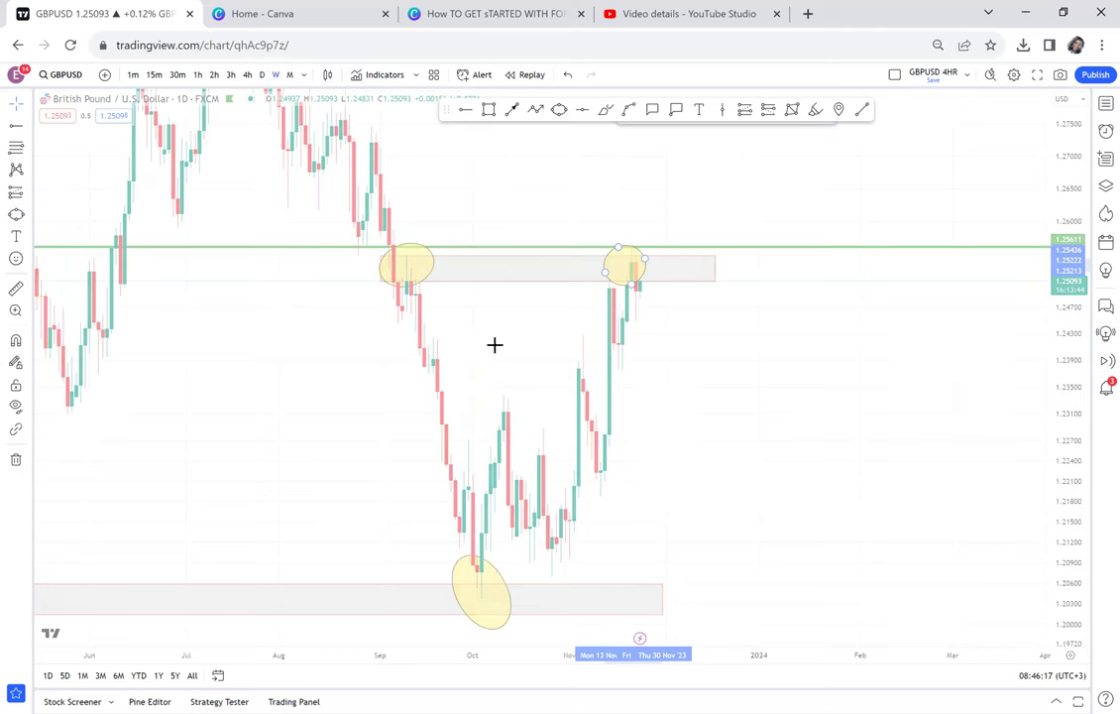
pyautogui.moveTo(721, 353); pyautogui.dragTo(527, 360)
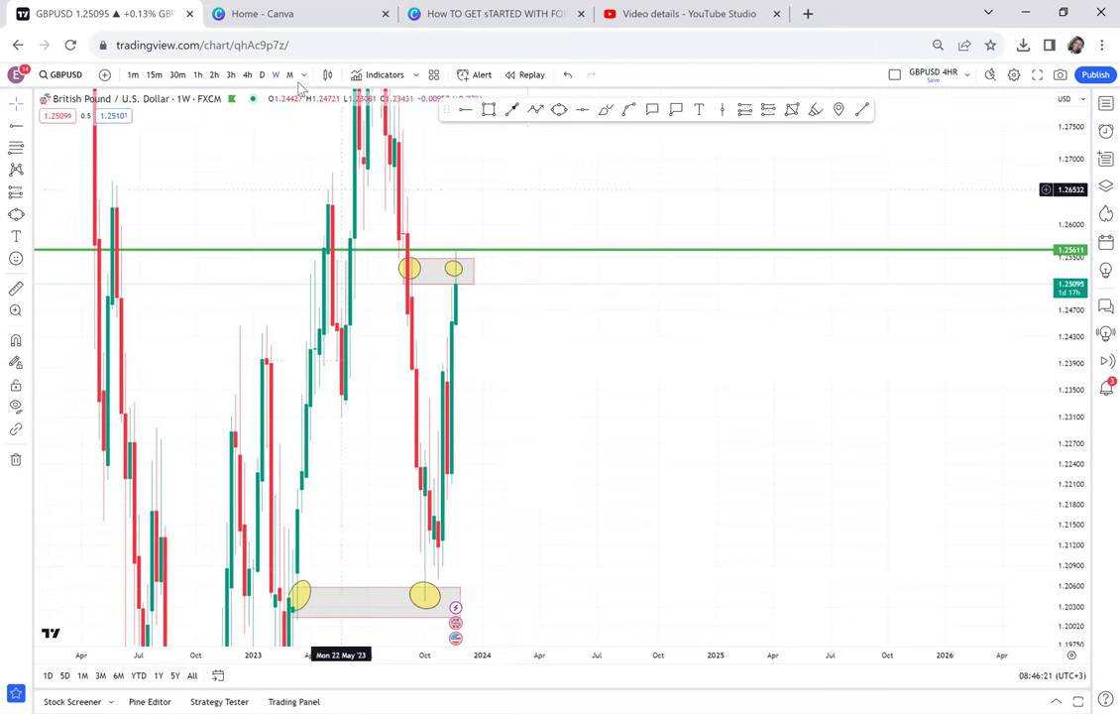
pyautogui.click(290, 74)
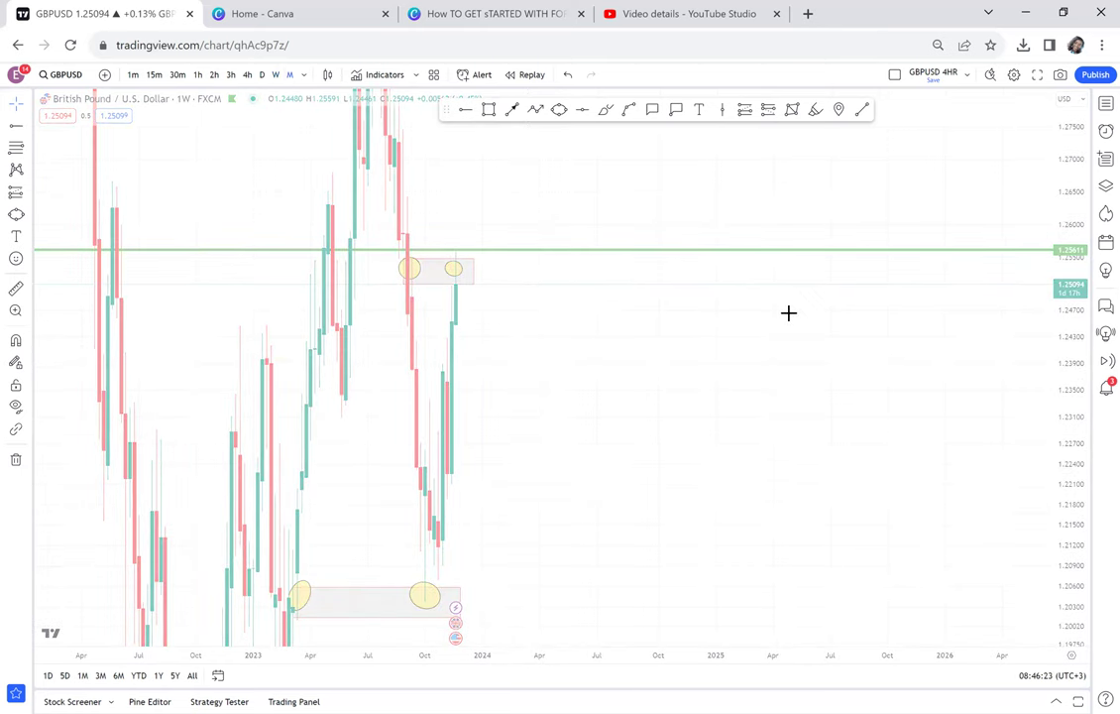
pyautogui.moveTo(1016, 411); pyautogui.dragTo(940, 637)
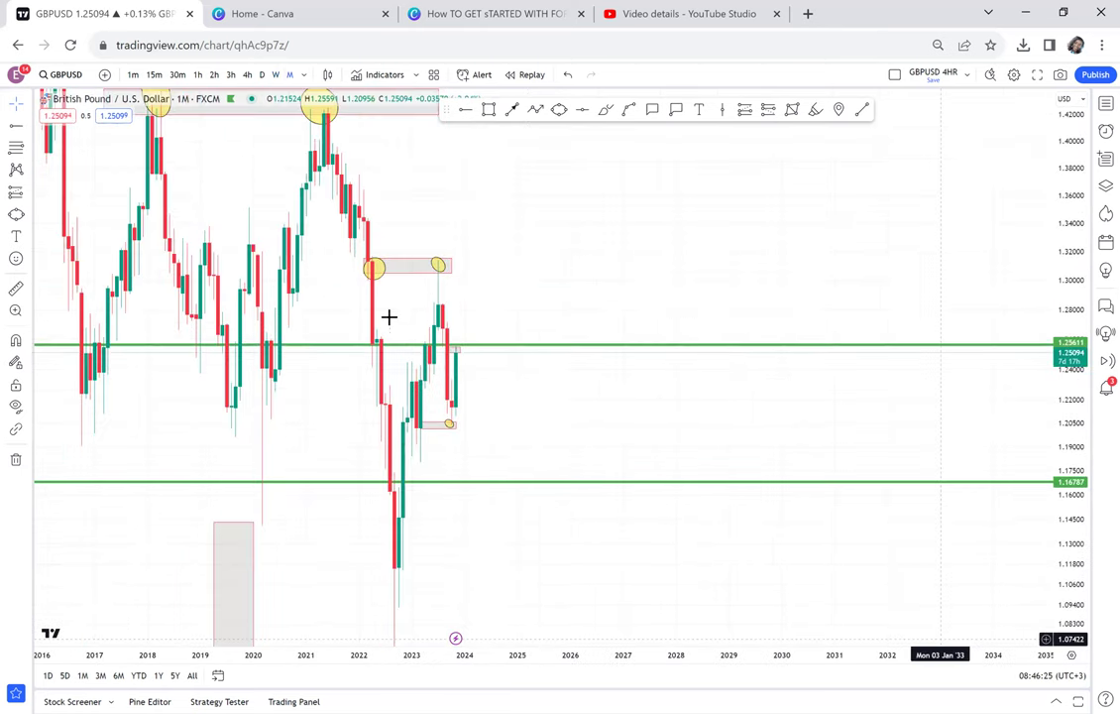
pyautogui.moveTo(588, 189); pyautogui.dragTo(734, 269)
pyautogui.hscroll(-2, 734, 270)
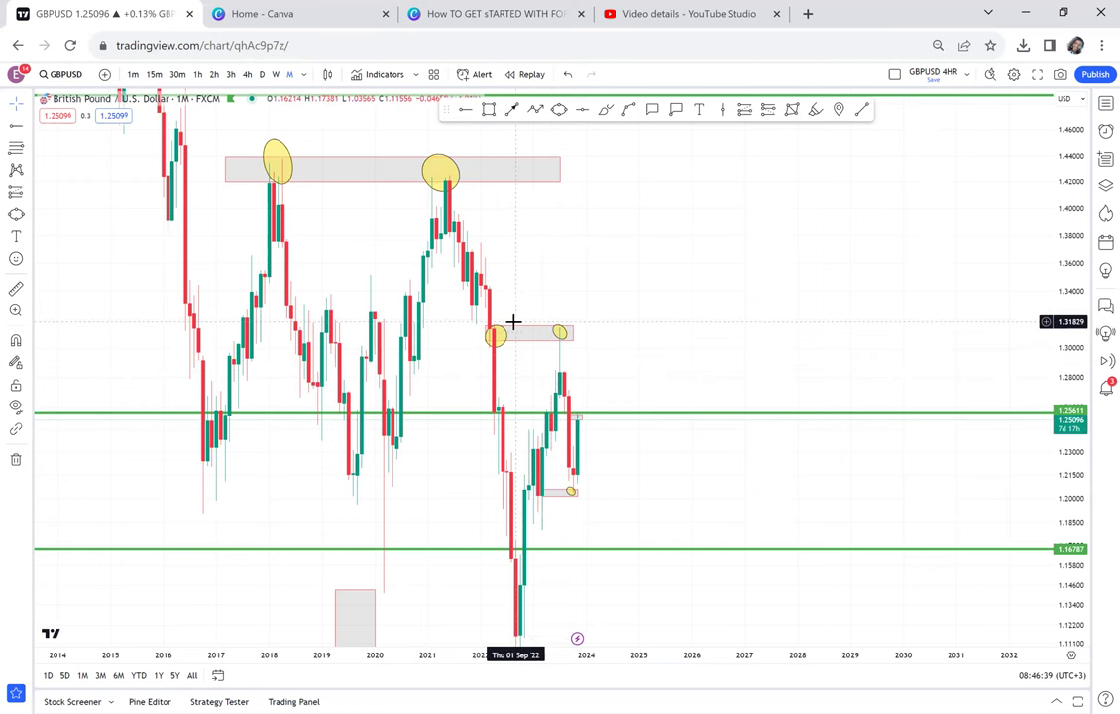
# - On the weekly chart, measure the price range from about 1.274 in late June 2023 down to the support zone near 1.20
pyautogui.click(276, 80)
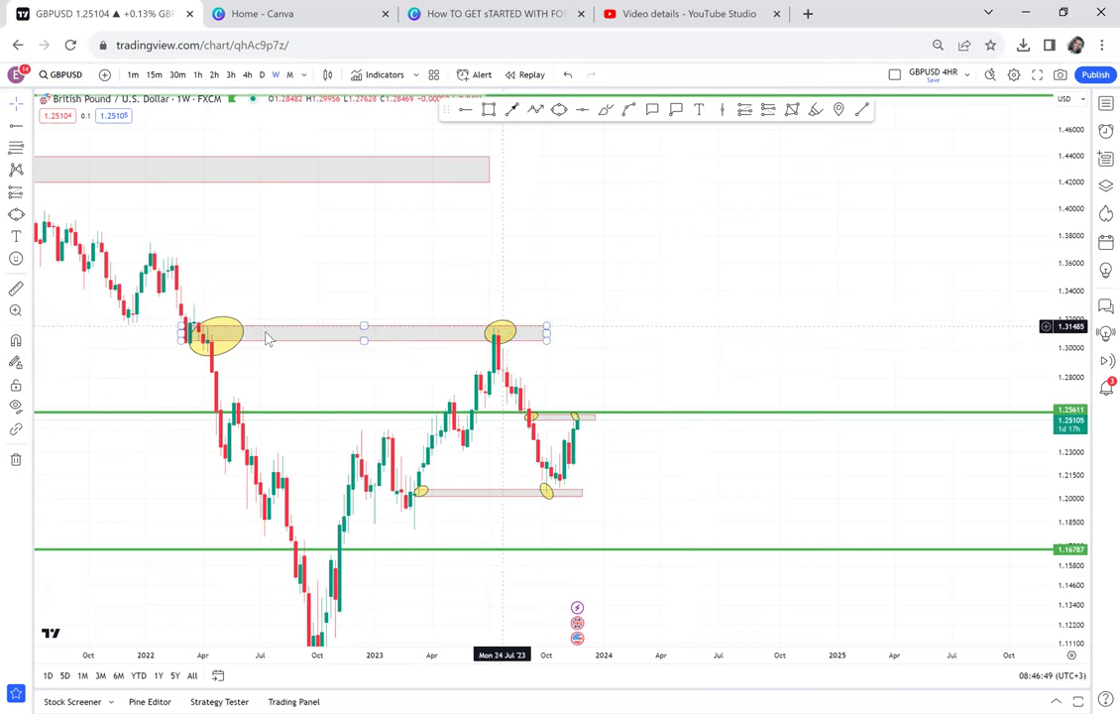
pyautogui.moveTo(589, 236); pyautogui.dragTo(567, 150)
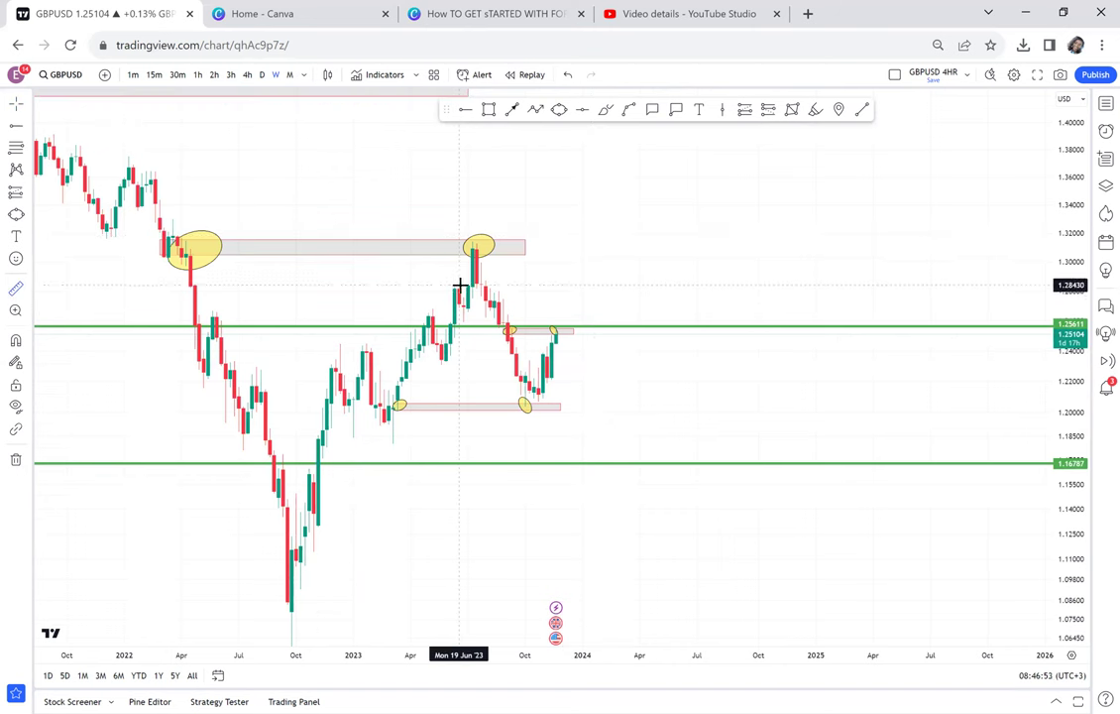
pyautogui.click(463, 300)
pyautogui.click(526, 365)
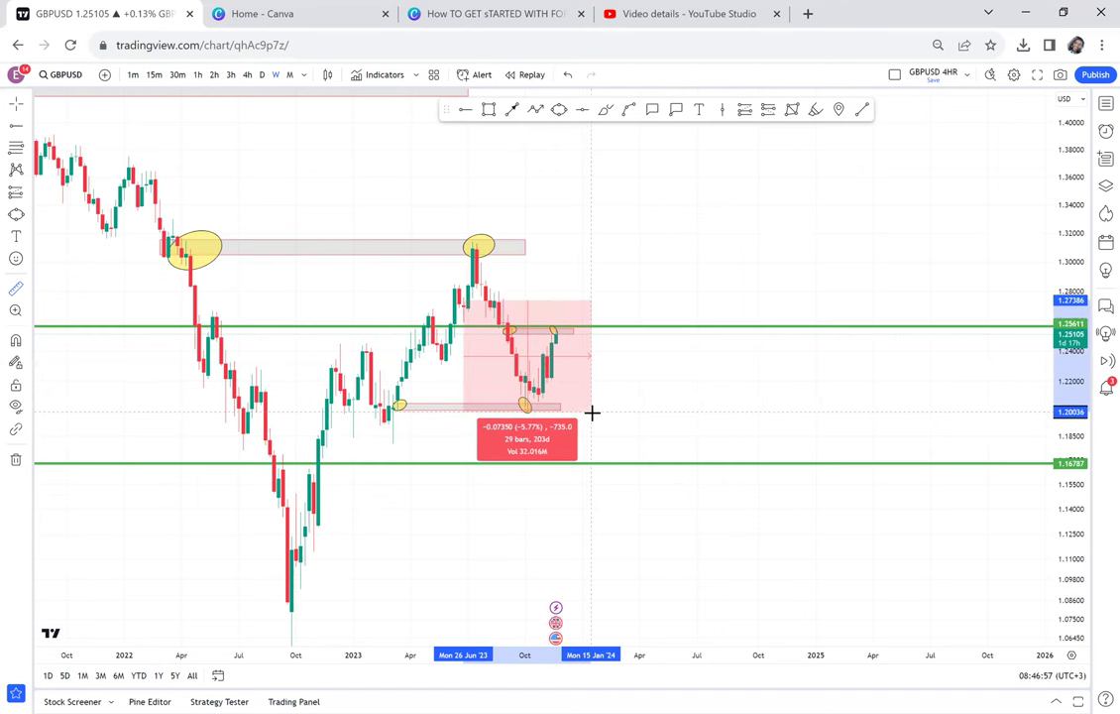
pyautogui.click(592, 413)
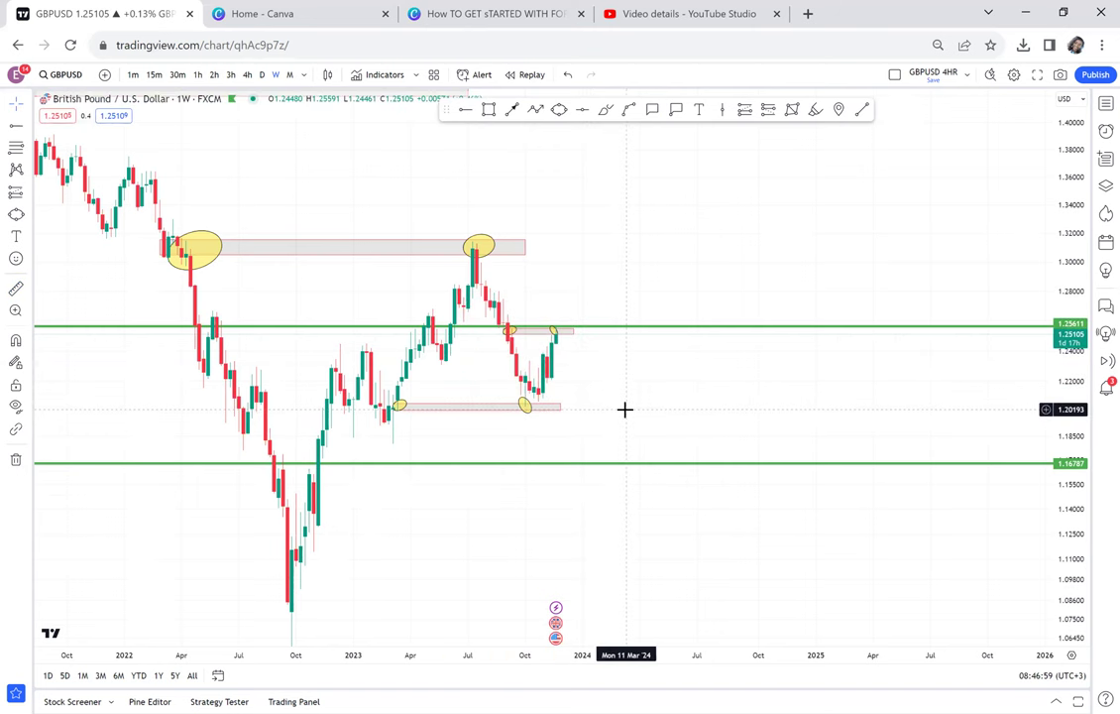
# - Examine the daily price range between the resistance zone just below 1.25611 and the support zone near 1.204
pyautogui.click(263, 76)
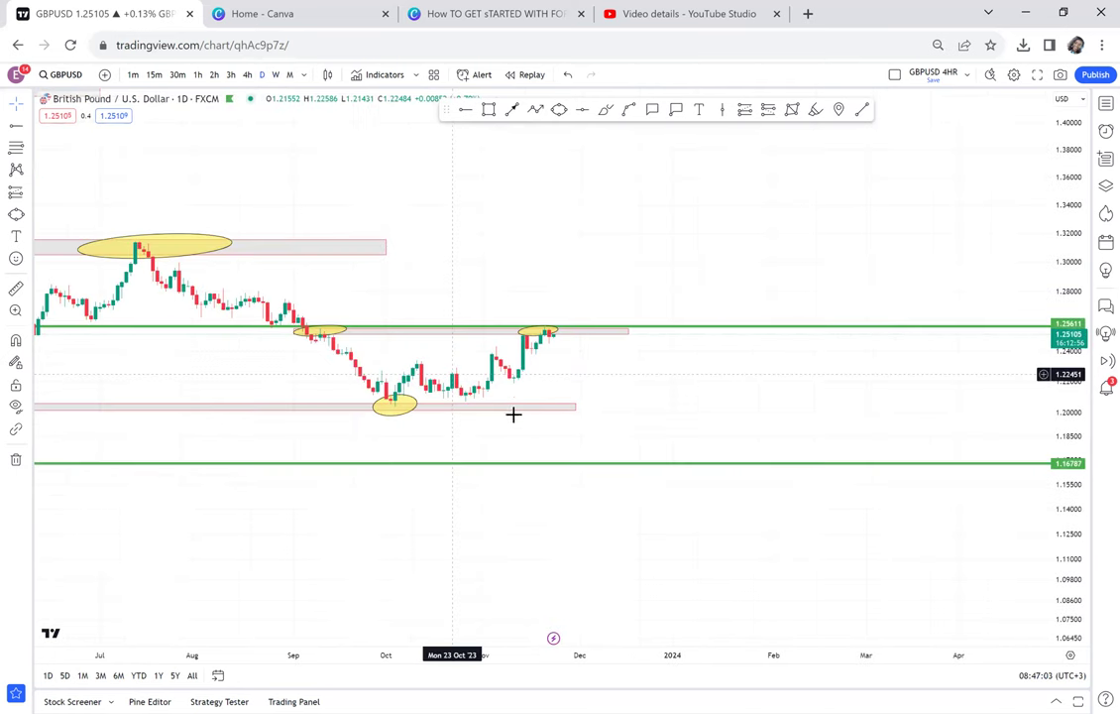
pyautogui.doubleClick(1070, 370)
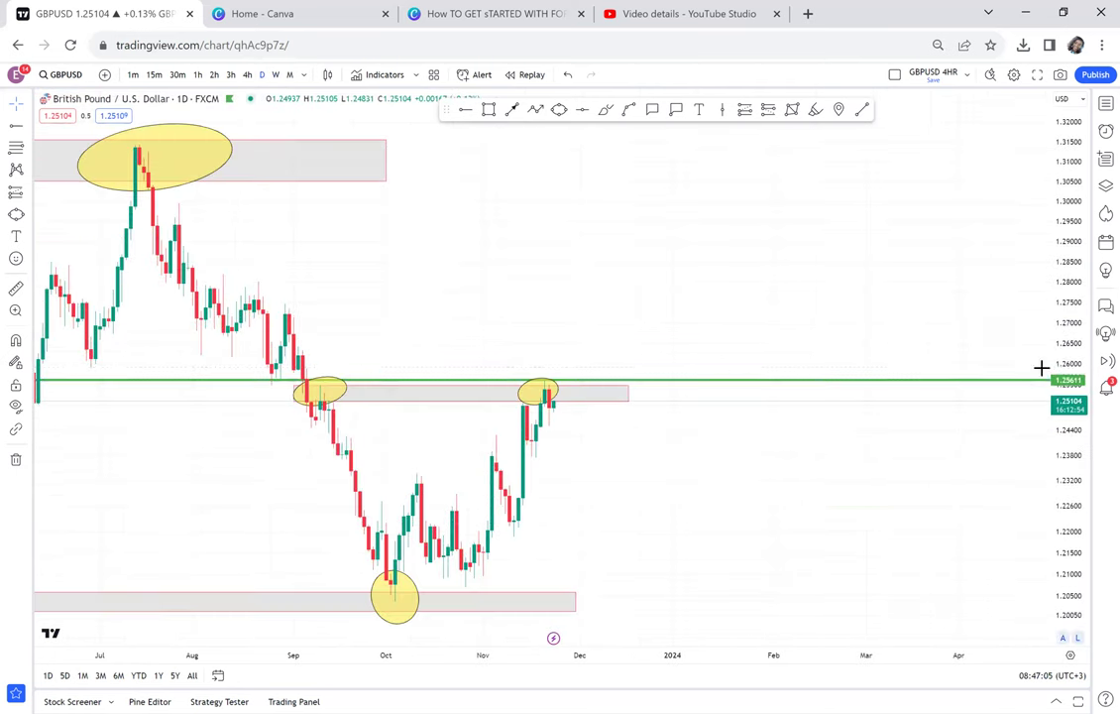
pyautogui.scroll(-2, 909, 338)
pyautogui.moveTo(868, 472); pyautogui.dragTo(1011, 397)
pyautogui.moveTo(1070, 481); pyautogui.dragTo(1070, 334)
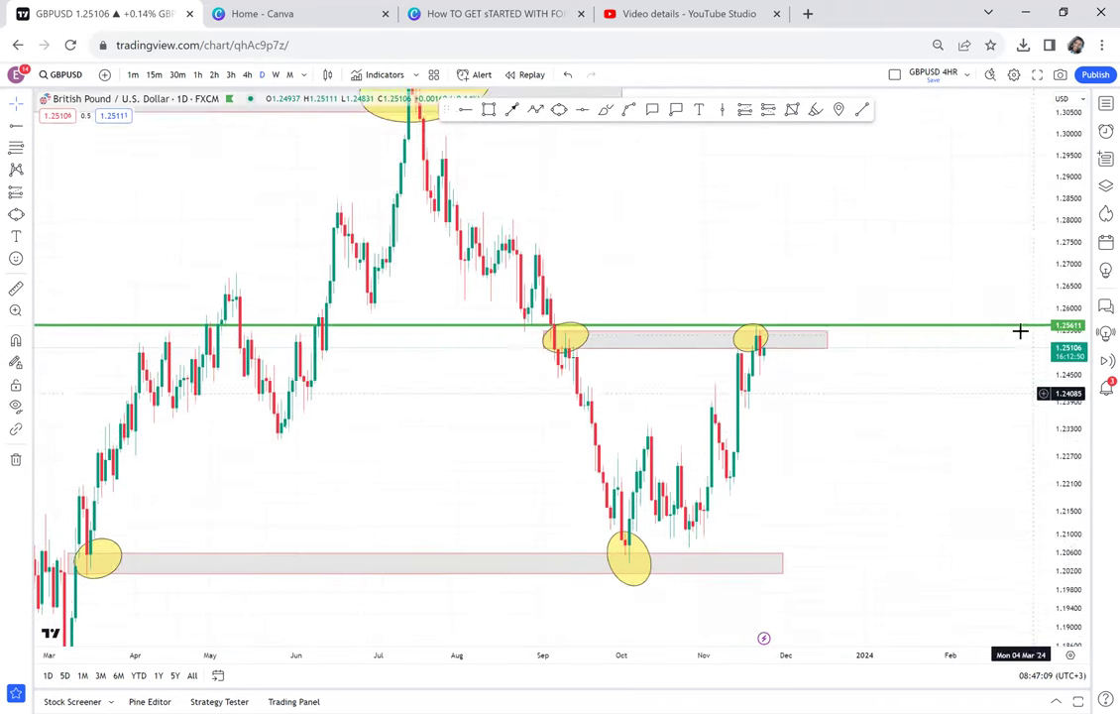
pyautogui.moveTo(907, 421); pyautogui.dragTo(872, 335)
pyautogui.scroll(3, 891, 315)
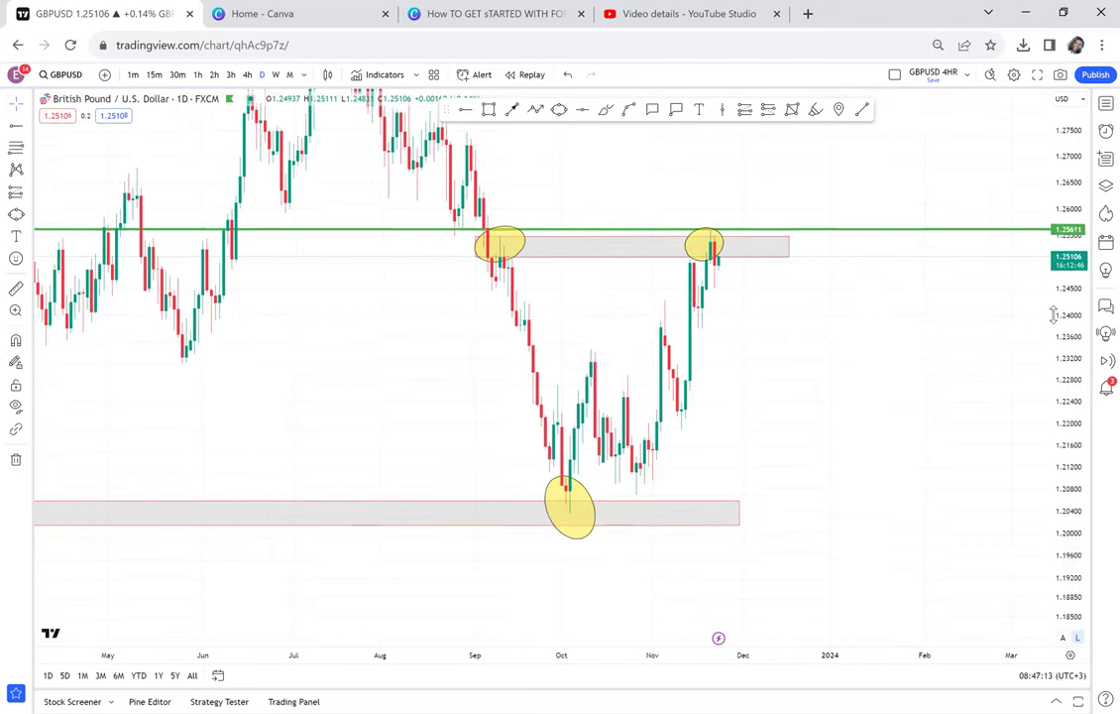
pyautogui.moveTo(1054, 315); pyautogui.dragTo(1046, 292)
pyautogui.scroll(1, 949, 283)
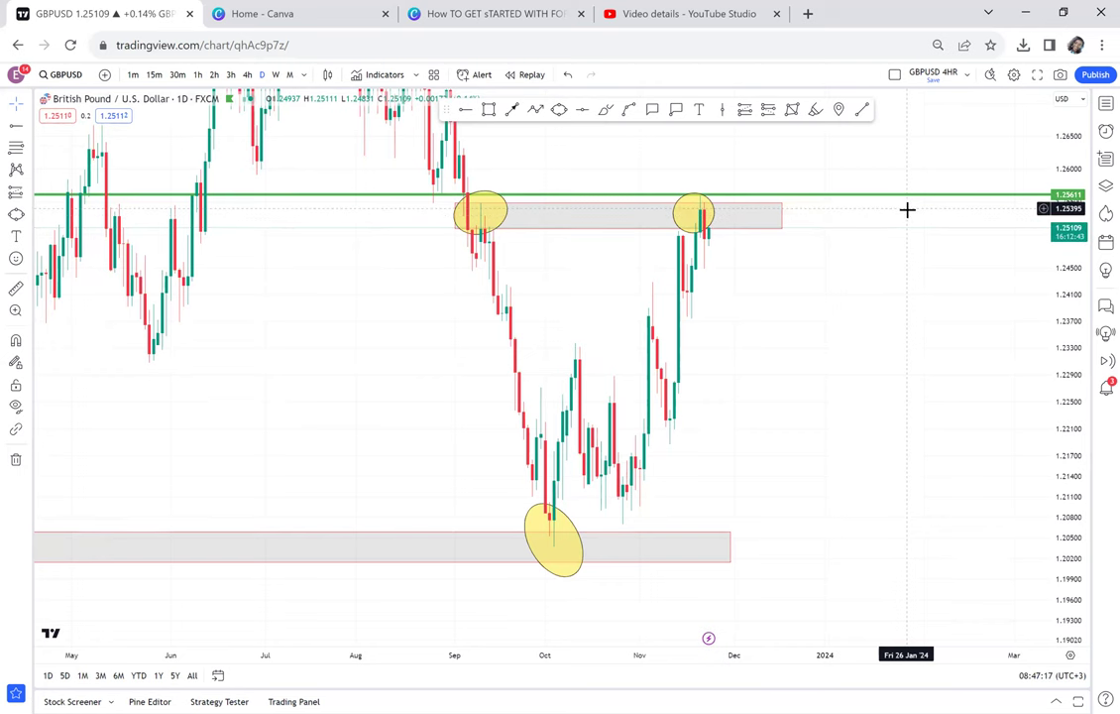
pyautogui.scroll(2, 887, 278)
pyautogui.moveTo(912, 283)
pyautogui.mouseDown()
pyautogui.moveTo(931, 327)
pyautogui.moveTo(808, 268)
pyautogui.mouseUp()
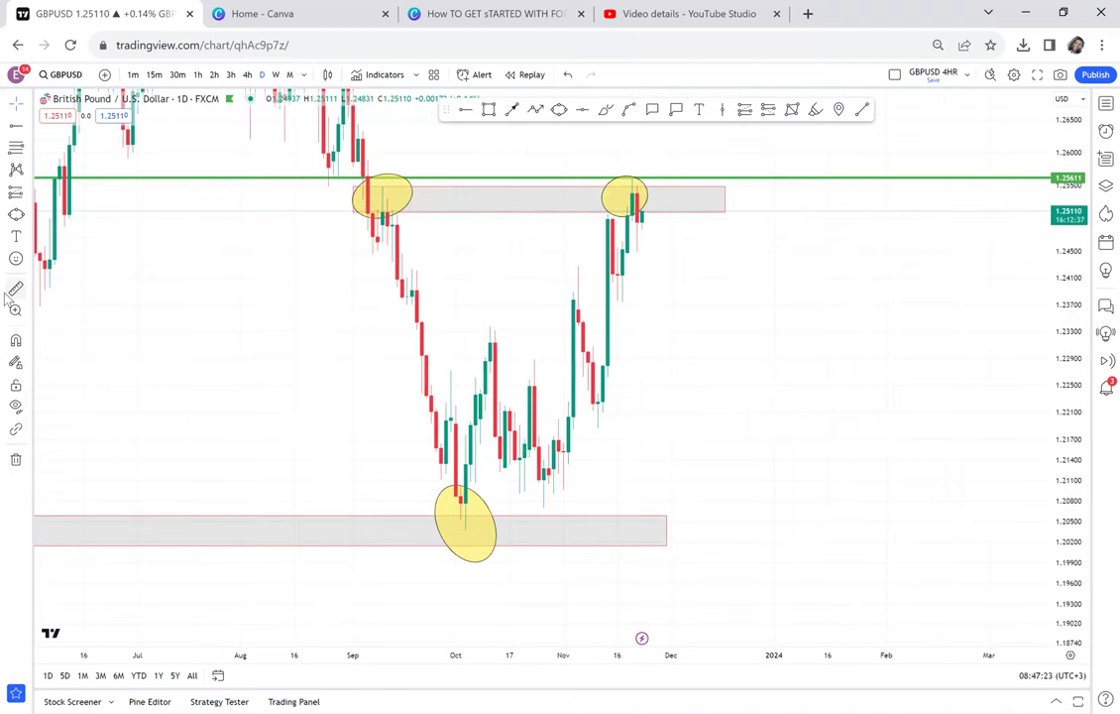
# - Draw green horizontal lines at 1.22905, the measured midpoint of the daily range, and at 1.20393 through the support zone
pyautogui.click(16, 288)
pyautogui.click(333, 188)
pyautogui.click(881, 530)
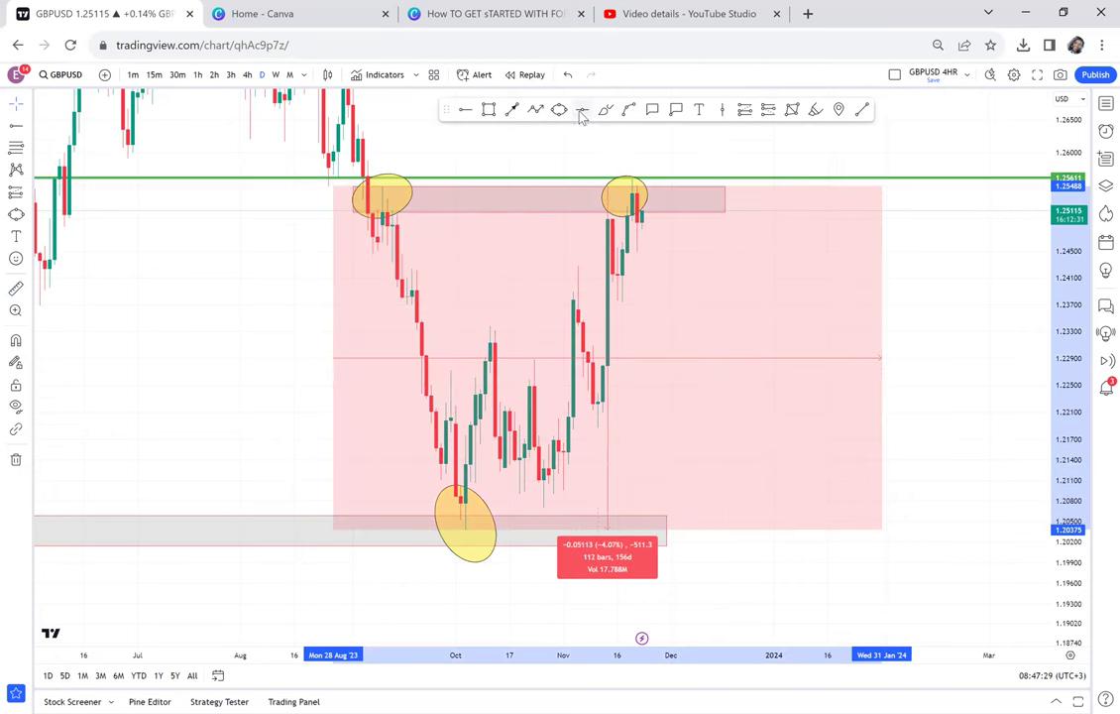
pyautogui.click(510, 358)
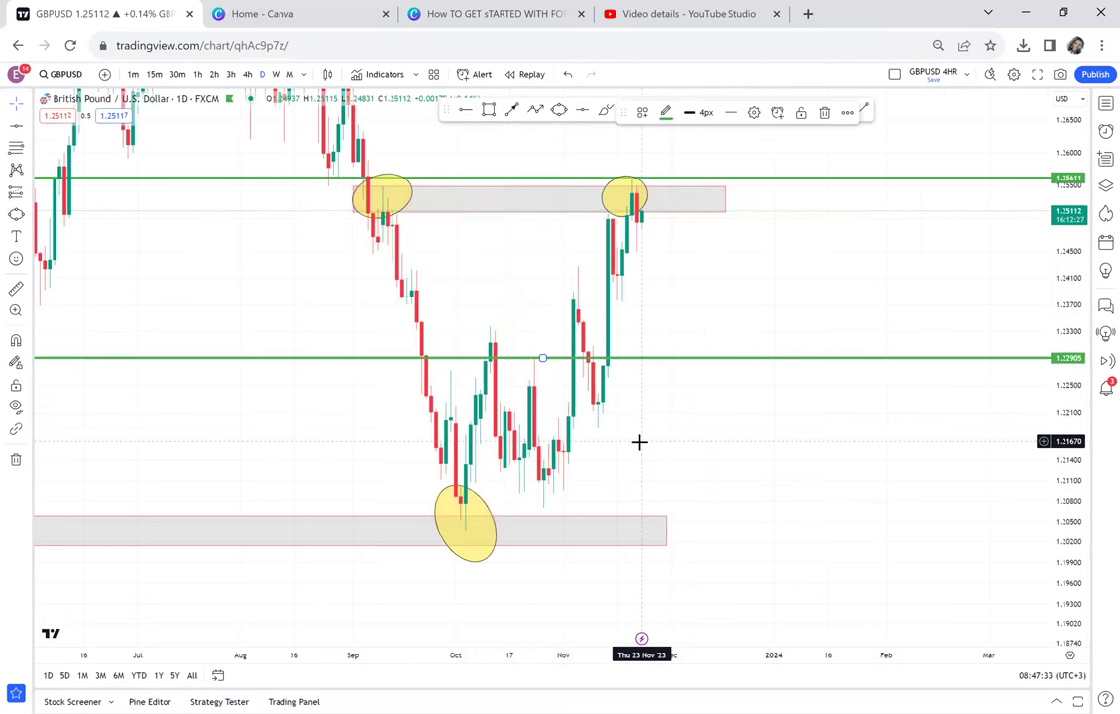
pyautogui.click(582, 111)
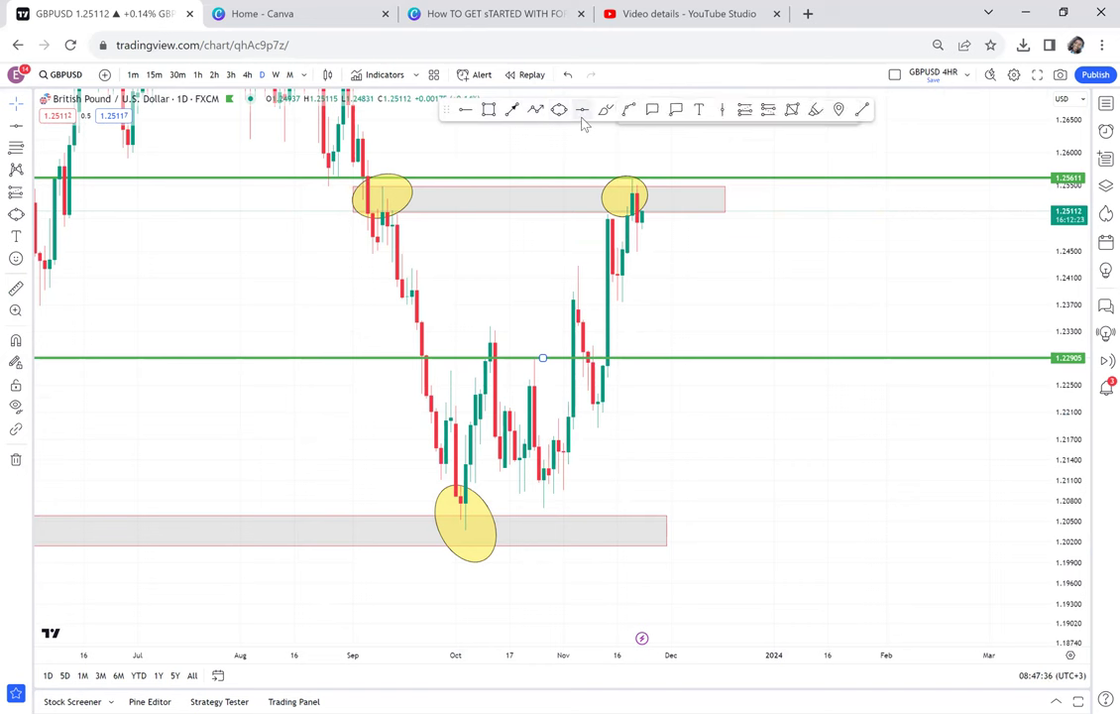
pyautogui.click(421, 528)
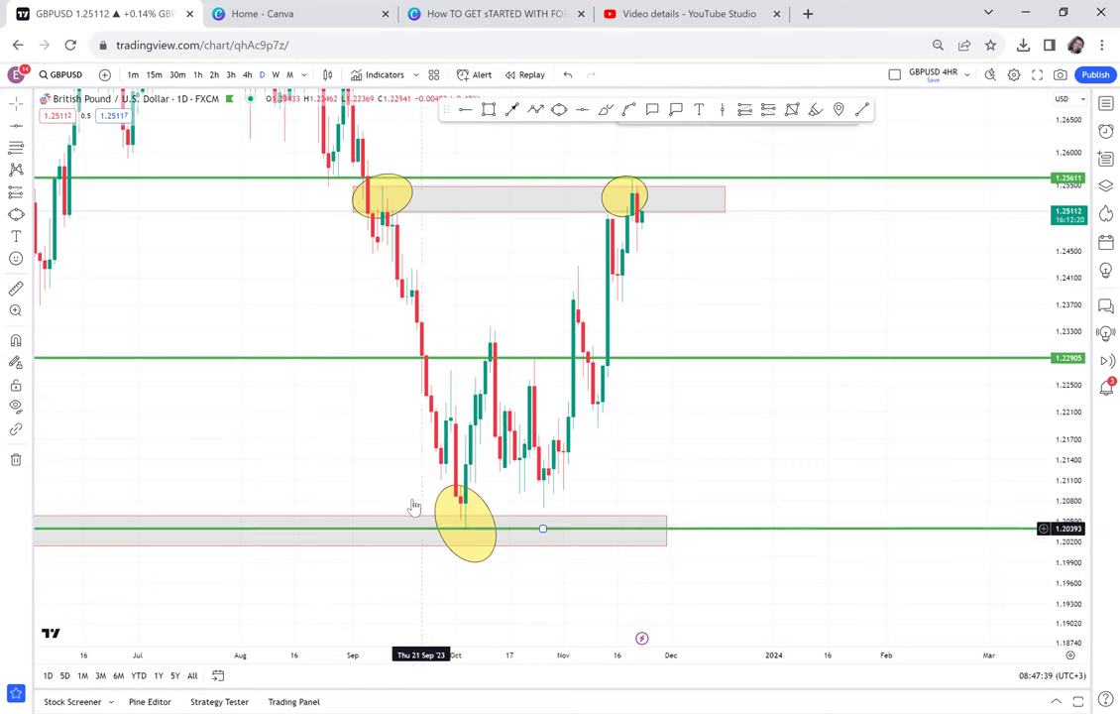
# - Review the green horizontal levels against the wider price structure on the monthly chart and on the weekly chart
pyautogui.click(289, 75)
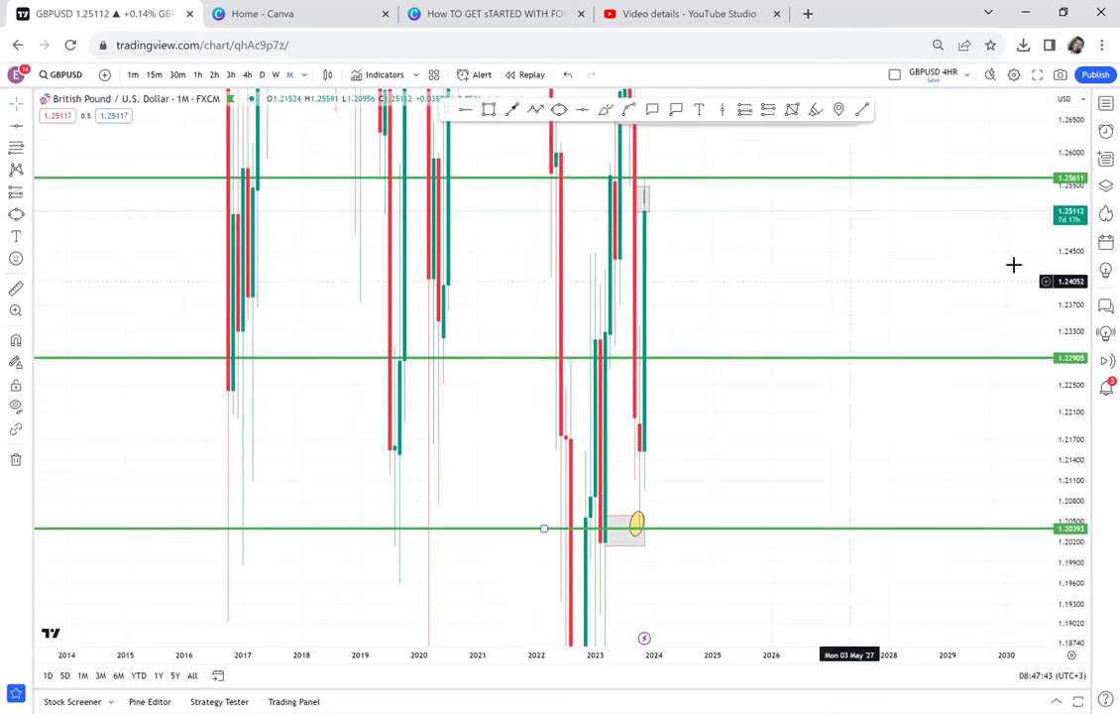
pyautogui.moveTo(1075, 170); pyautogui.dragTo(916, 614)
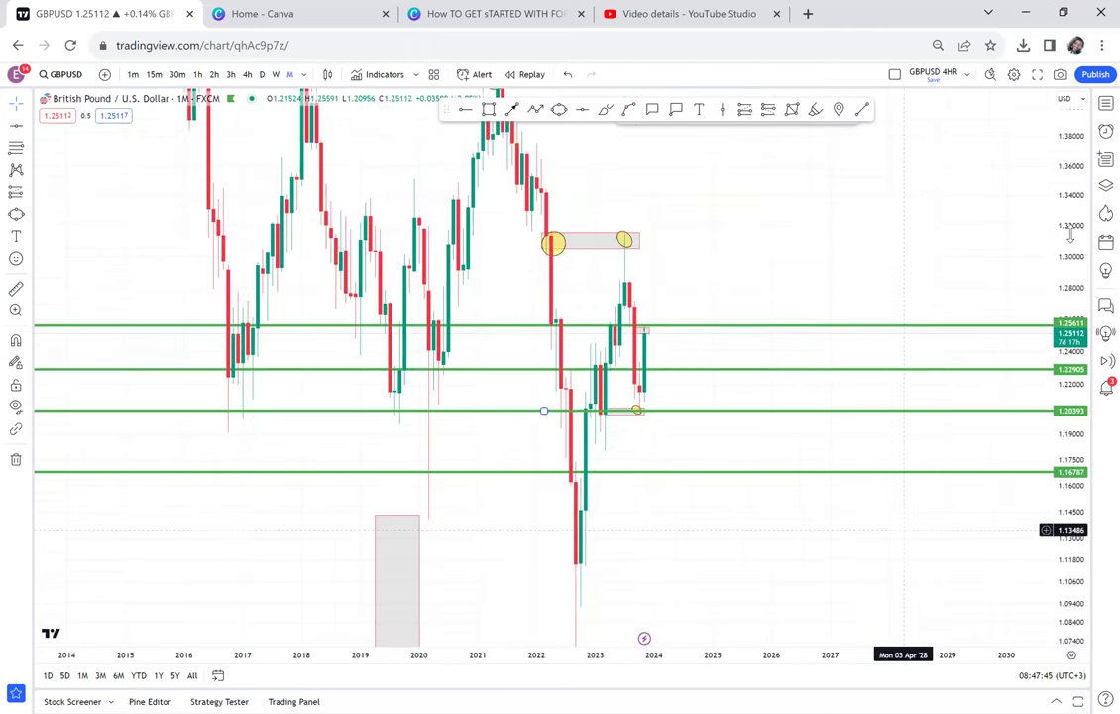
pyautogui.moveTo(1071, 234); pyautogui.dragTo(969, 444)
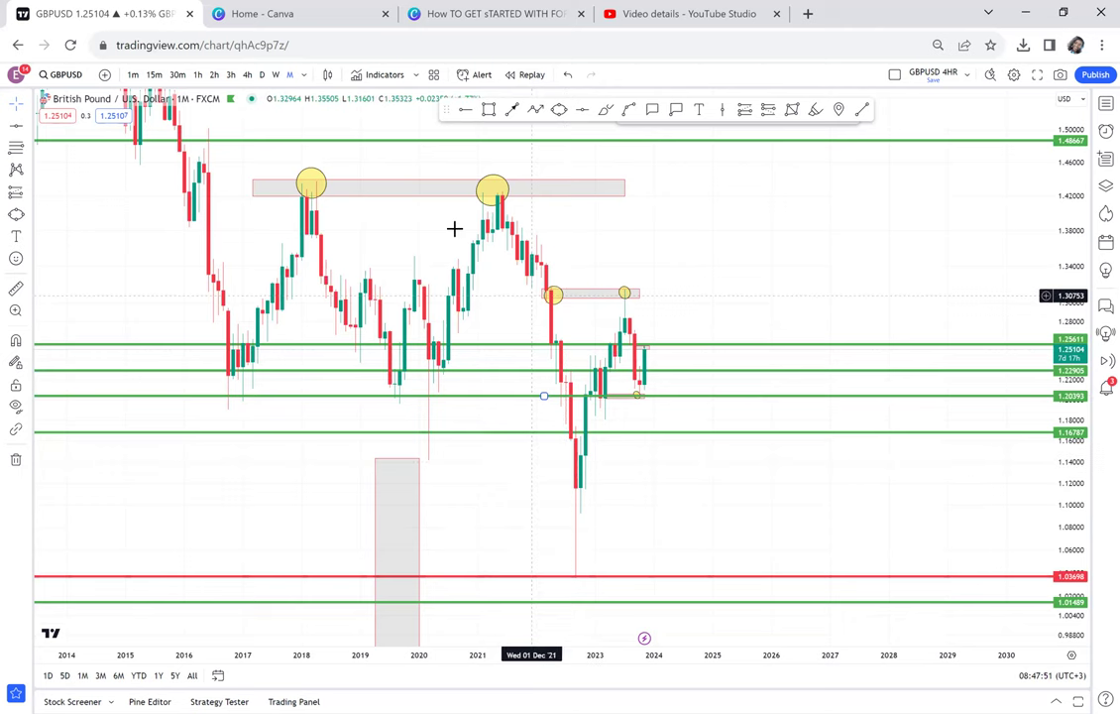
pyautogui.click(277, 76)
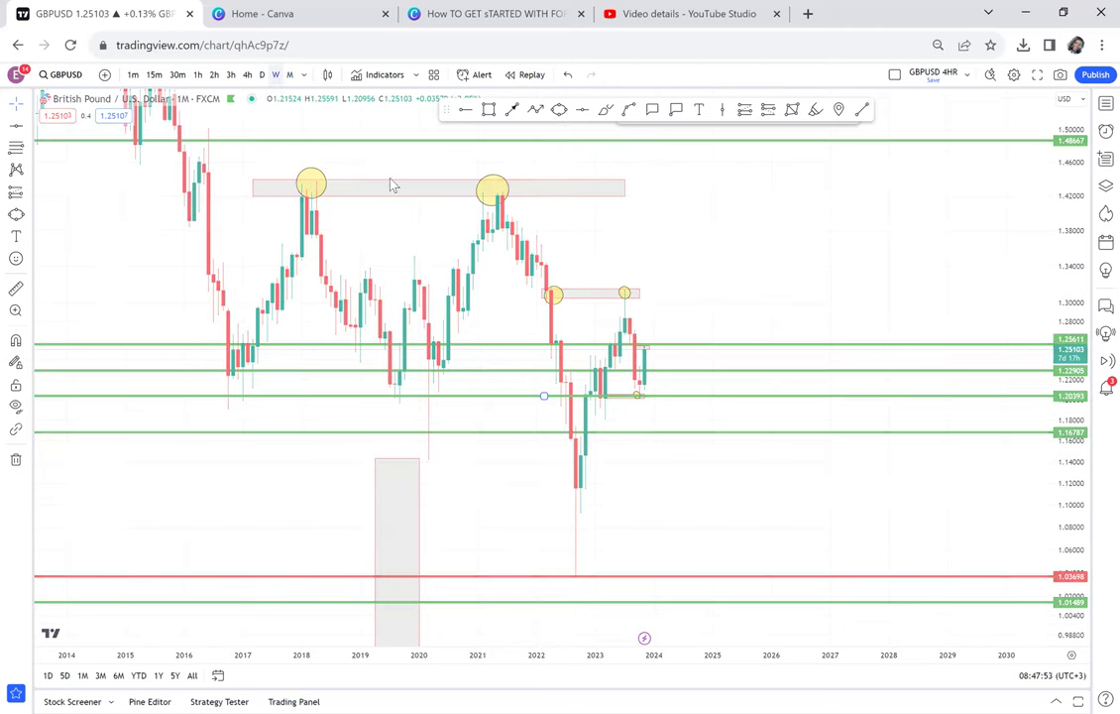
pyautogui.scroll(-3, 600, 315)
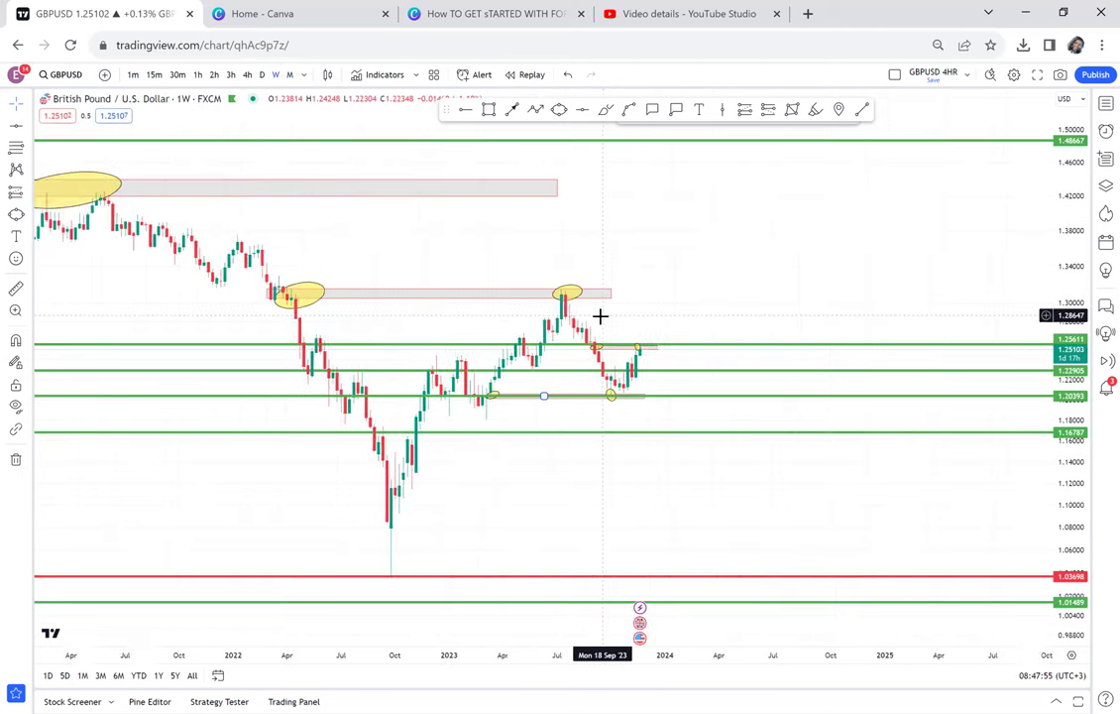
pyautogui.scroll(-1, 328, 331)
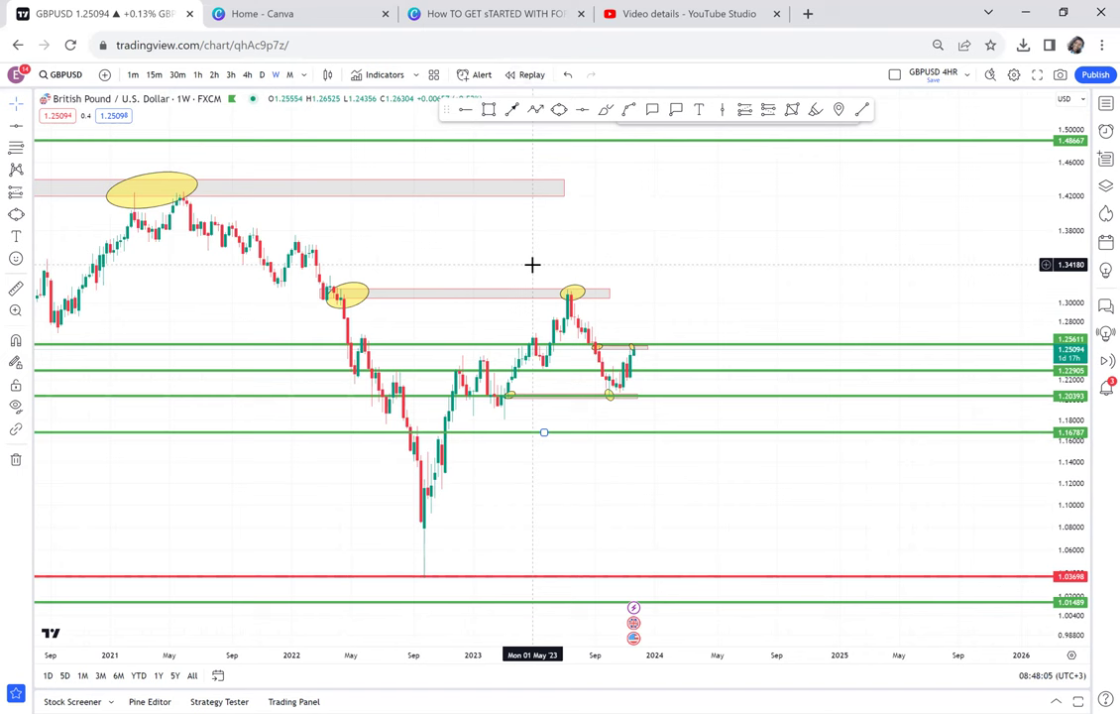
# - Change the green horizontal line at 1.16787 to blue, moving the floating drawing tools clear of the line's settings
pyautogui.click(543, 432)
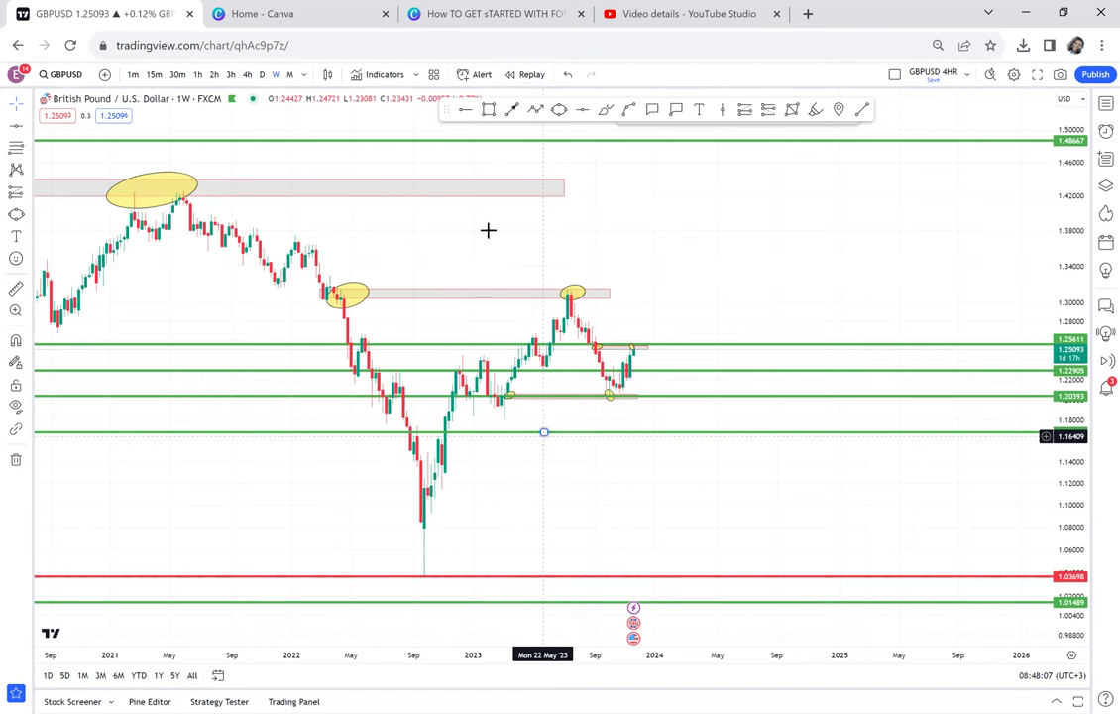
pyautogui.moveTo(451, 112); pyautogui.dragTo(503, 155)
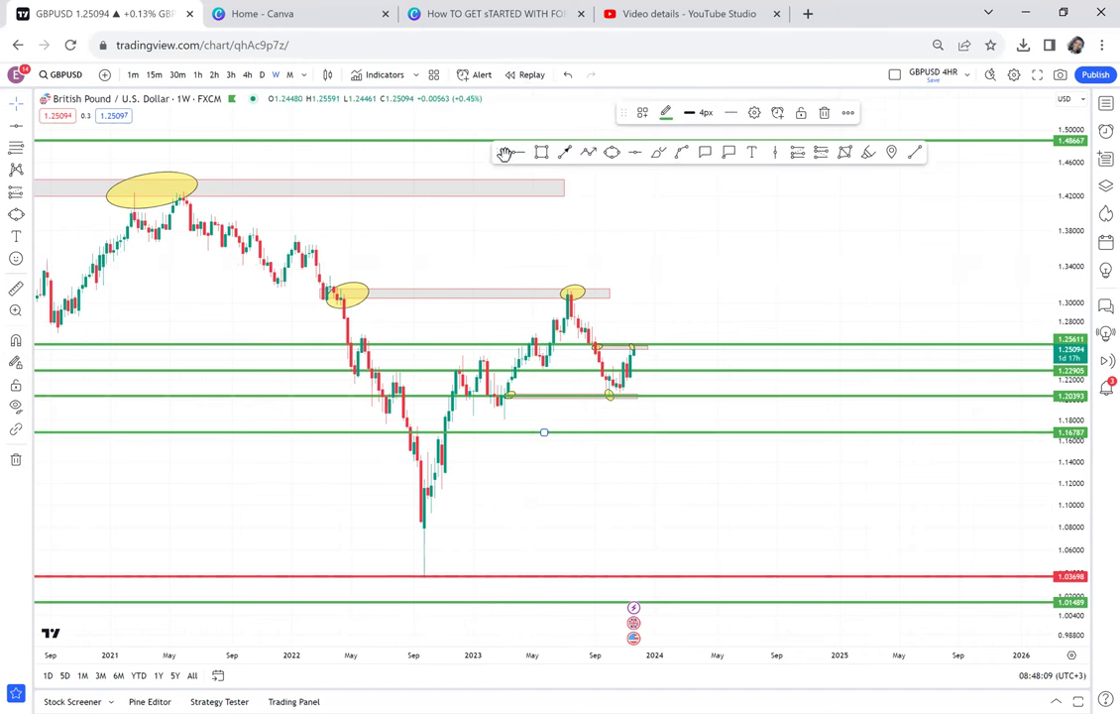
pyautogui.click(665, 112)
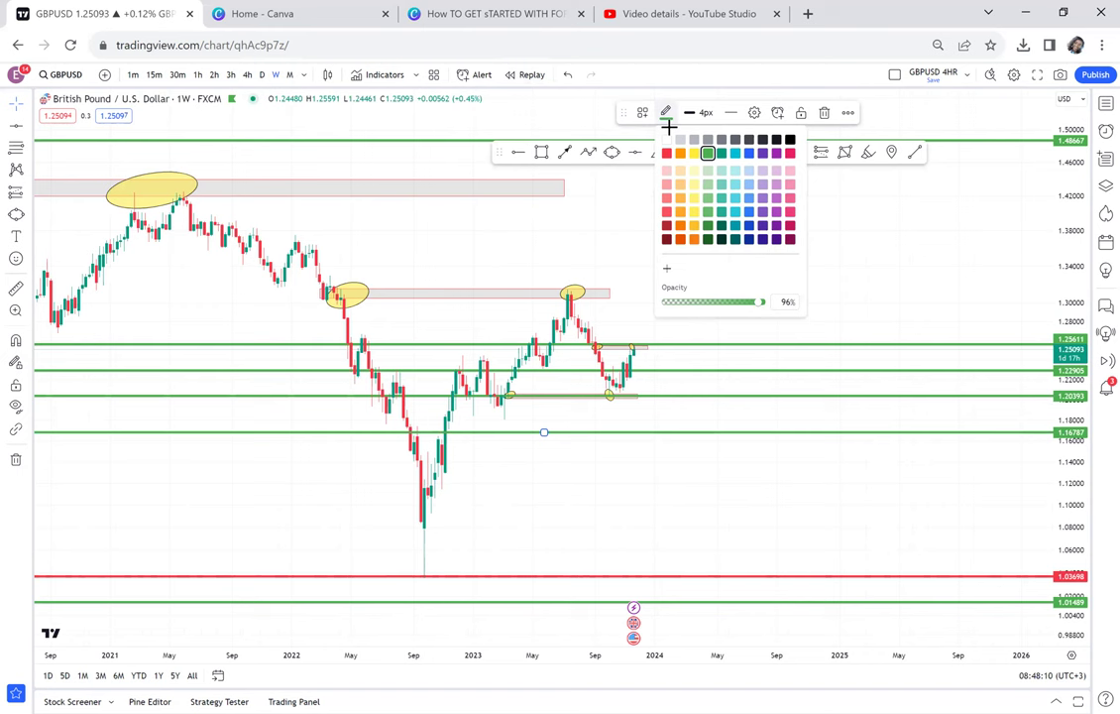
pyautogui.click(748, 154)
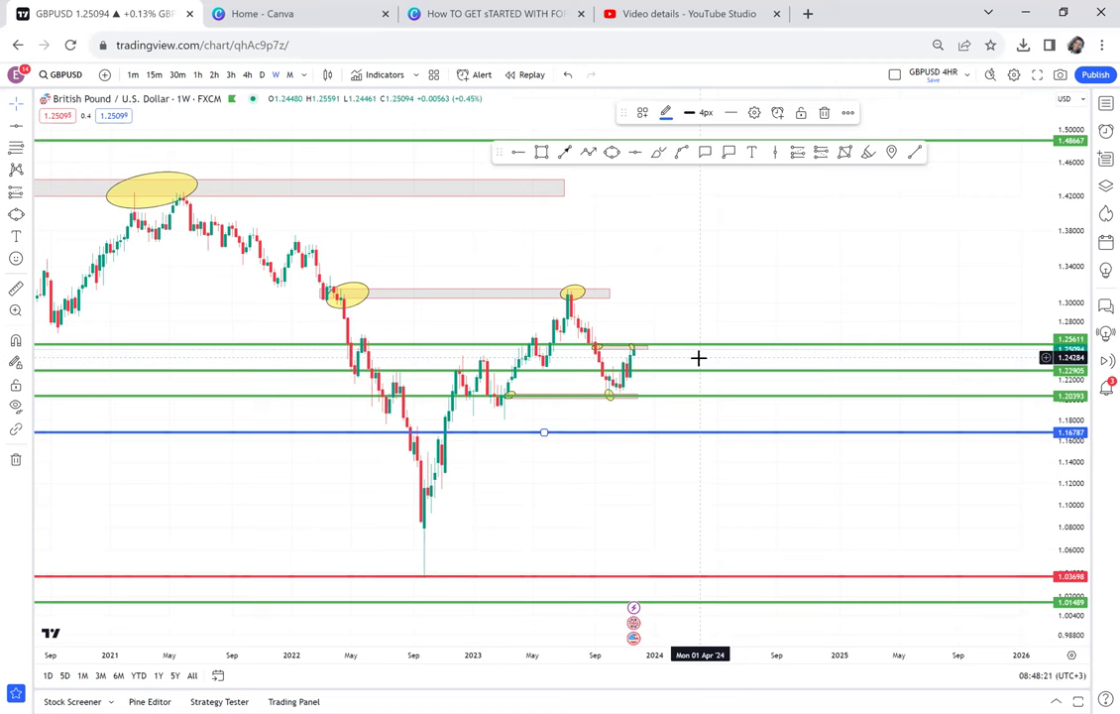
# - Measure the potential drop on the weekly chart from the latest candle at the resistance zone to the blue line
pyautogui.click(17, 288)
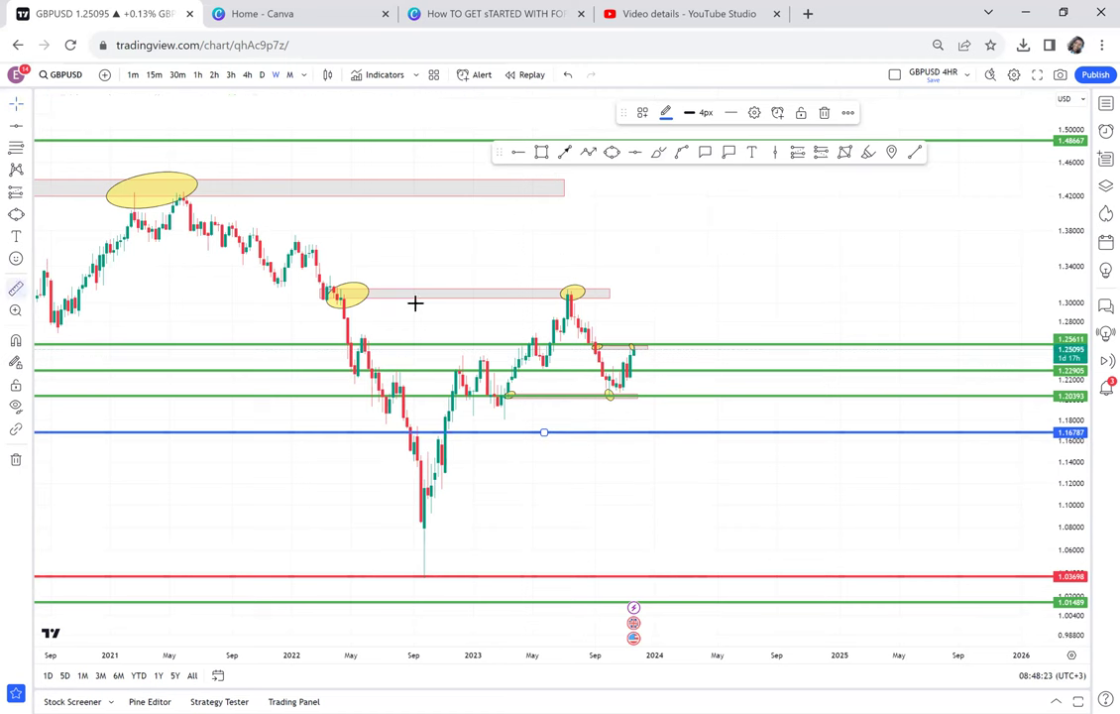
pyautogui.click(632, 347)
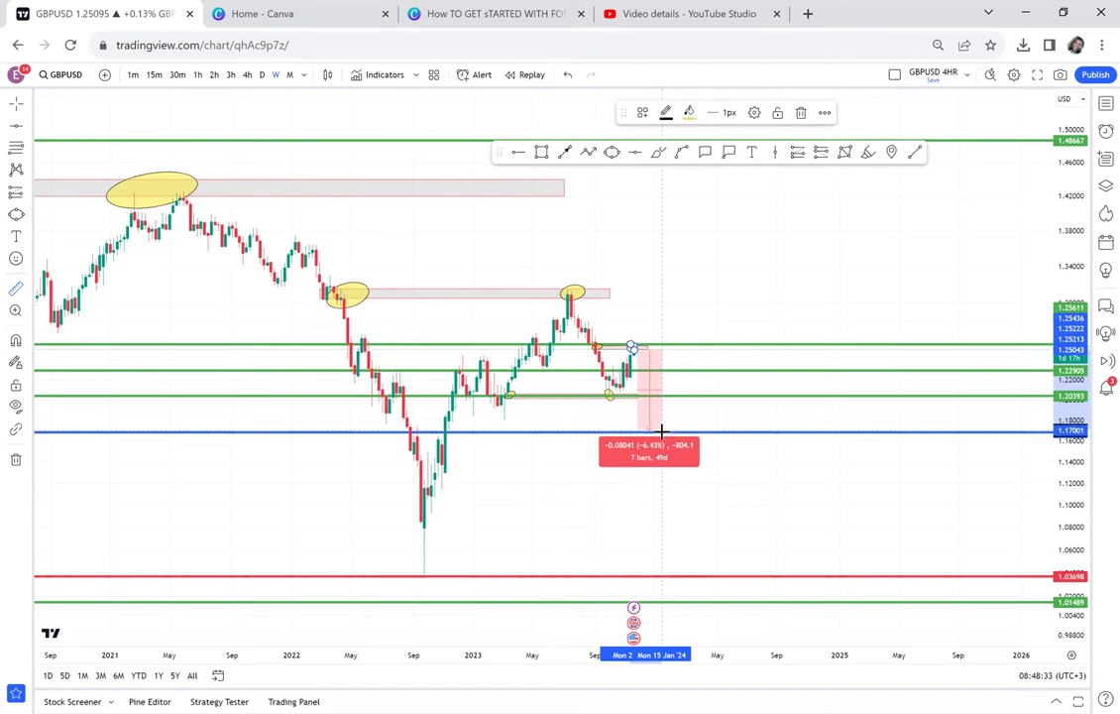
pyautogui.click(693, 421)
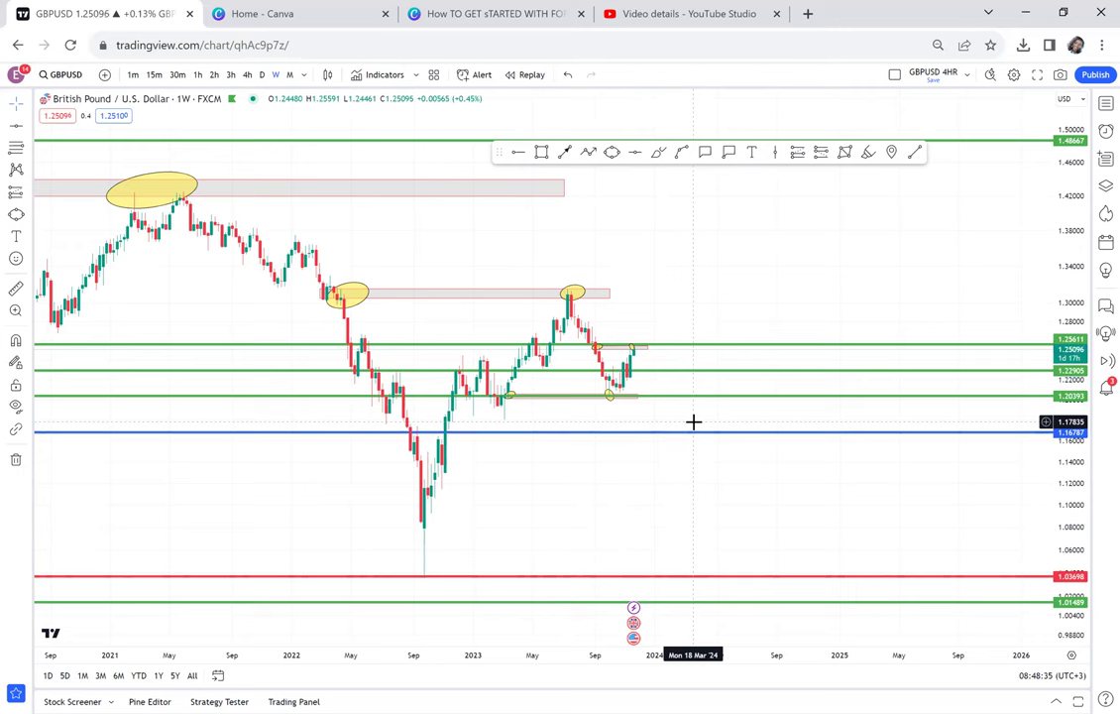
# - On the daily chart, add a callout reading "WBB" that points at the latest candles in the upper resistance zone
pyautogui.click(262, 74)
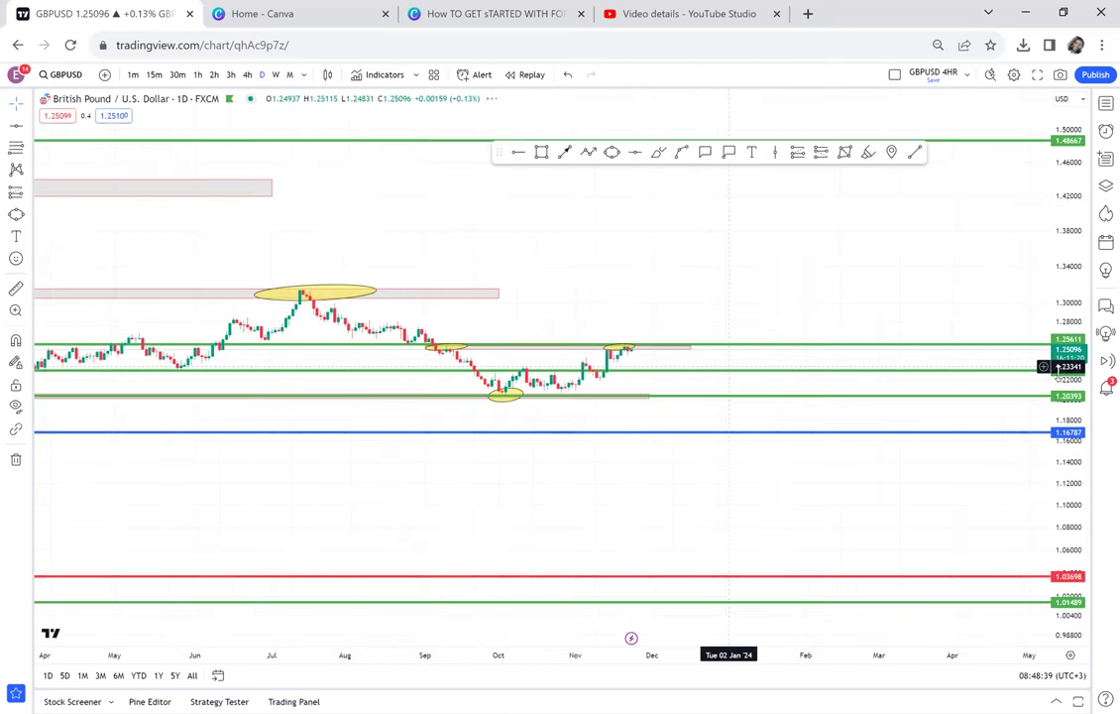
pyautogui.doubleClick(1067, 388)
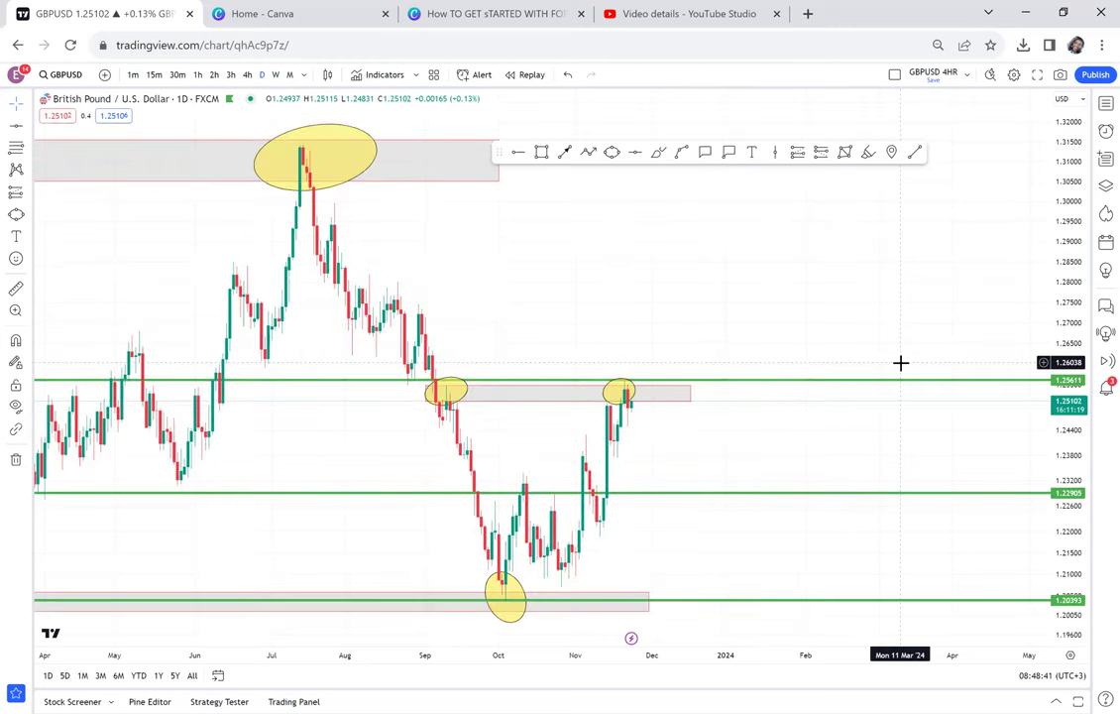
pyautogui.scroll(2, 901, 363)
pyautogui.moveTo(850, 432); pyautogui.dragTo(906, 369)
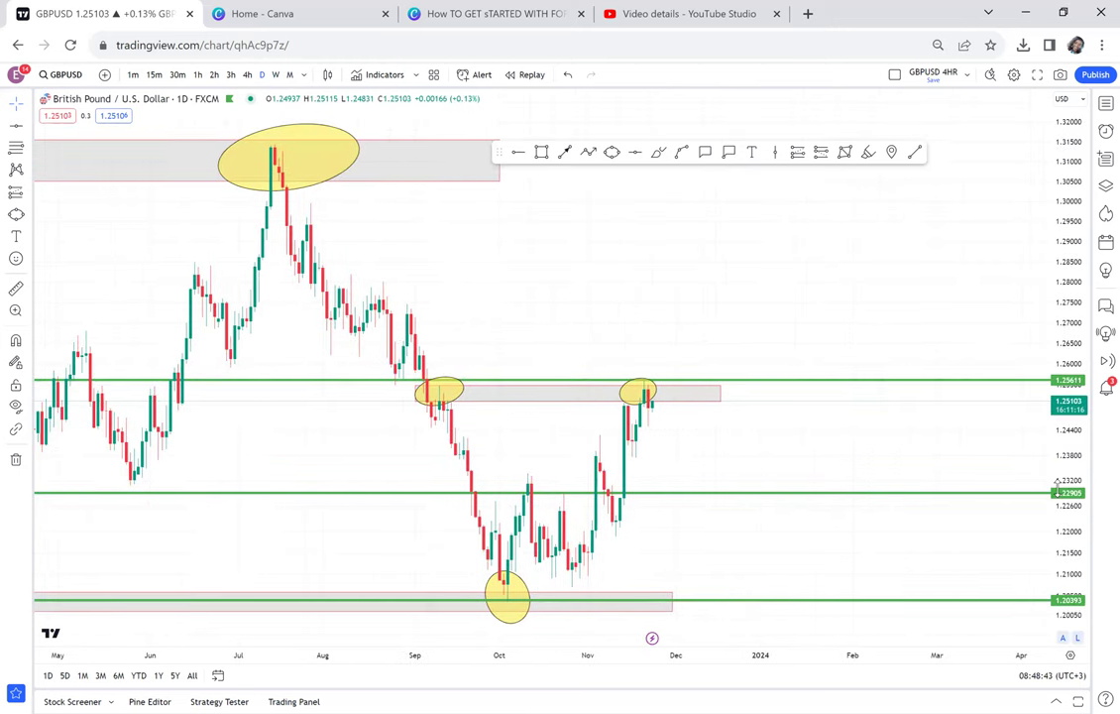
pyautogui.moveTo(841, 481); pyautogui.dragTo(838, 301)
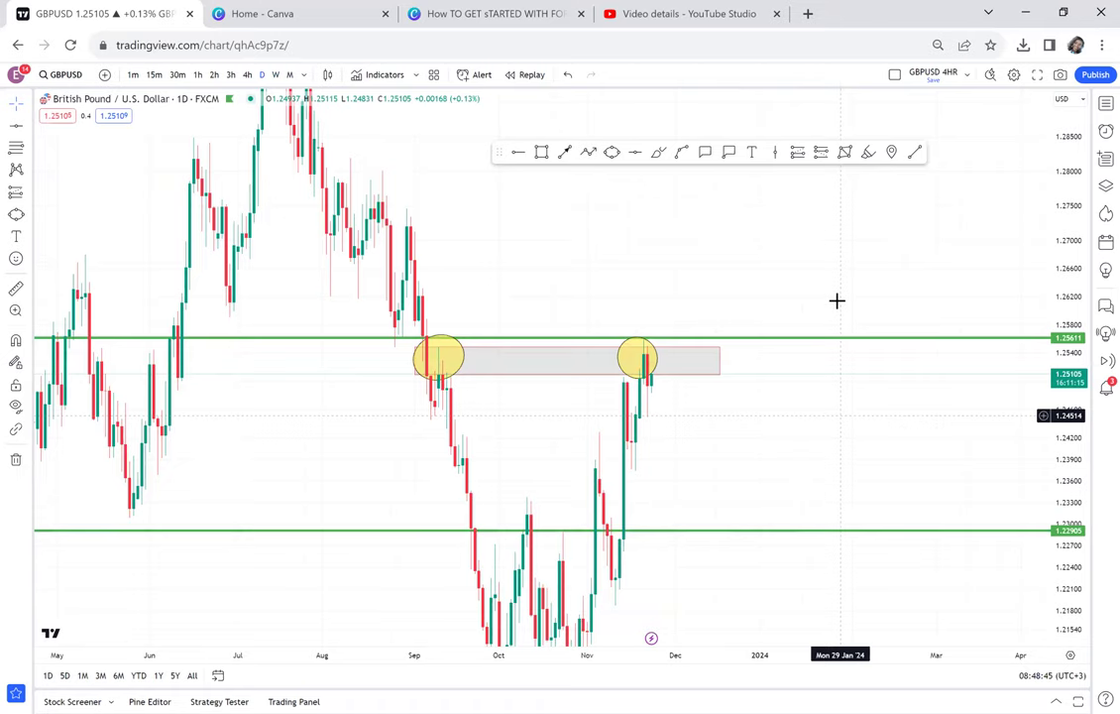
pyautogui.scroll(1, 837, 300)
pyautogui.scroll(2, 836, 299)
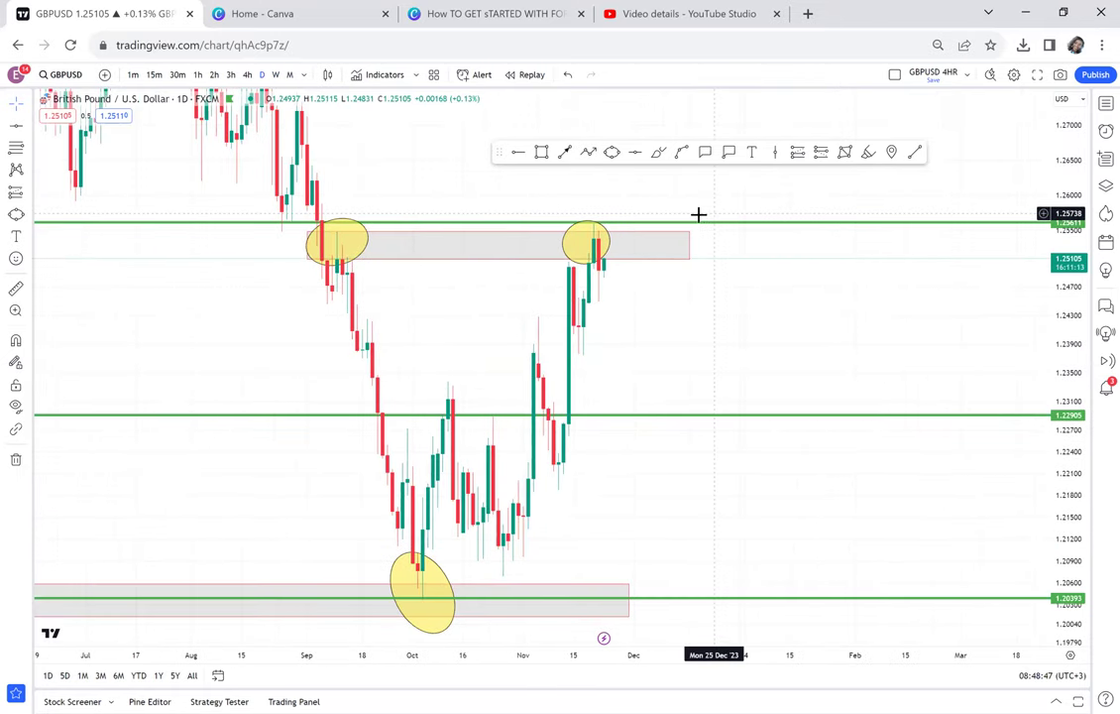
pyautogui.click(618, 246)
pyautogui.click(662, 216)
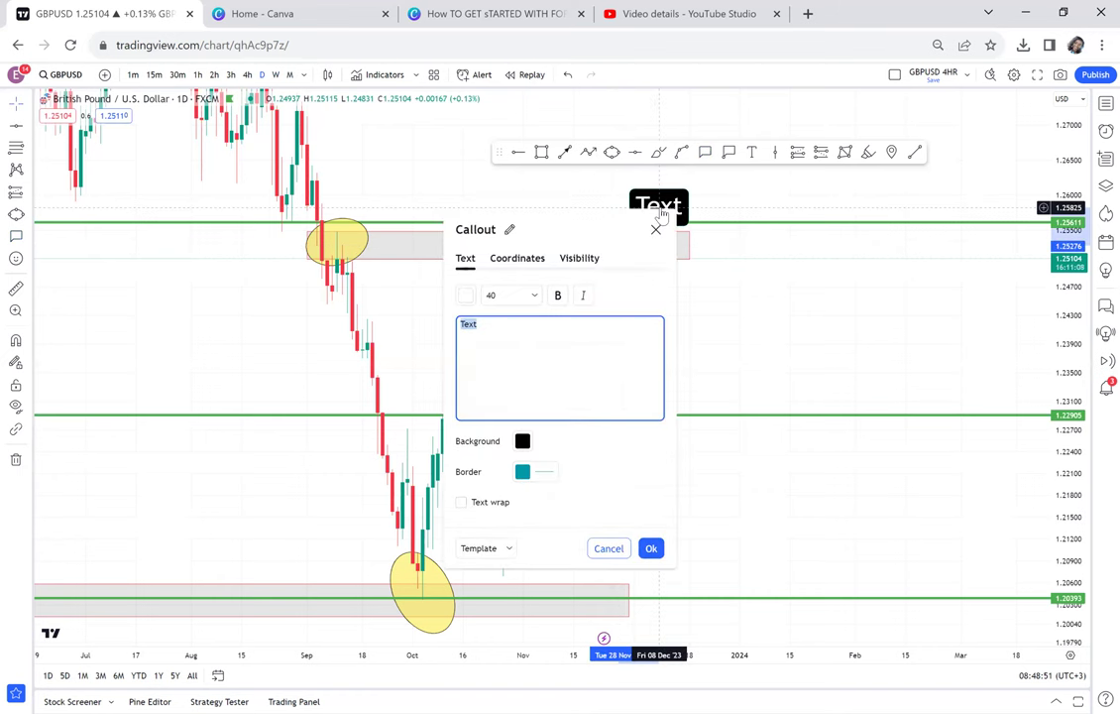
pyautogui.write('WBB')
pyautogui.click(766, 260)
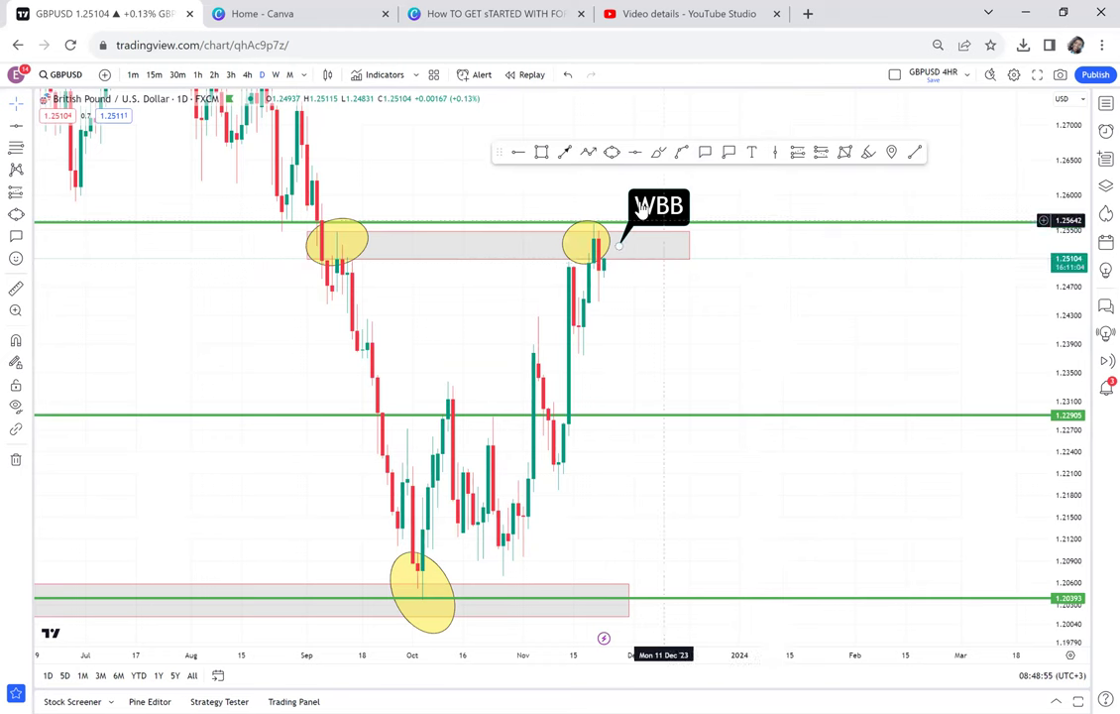
# - Draw a black horizontal ray at 1.24958, just below the daily resistance zone, starting from 1 November 2023
pyautogui.scroll(1, 641, 205)
pyautogui.scroll(3, 639, 203)
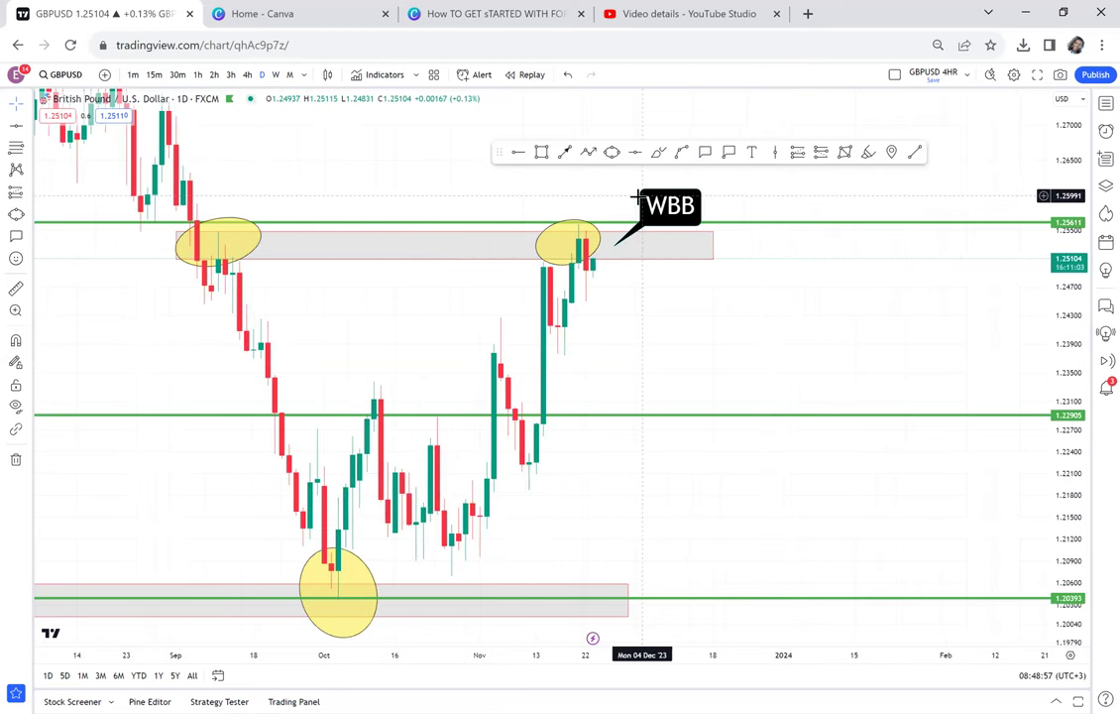
pyautogui.moveTo(1006, 367); pyautogui.dragTo(1018, 420)
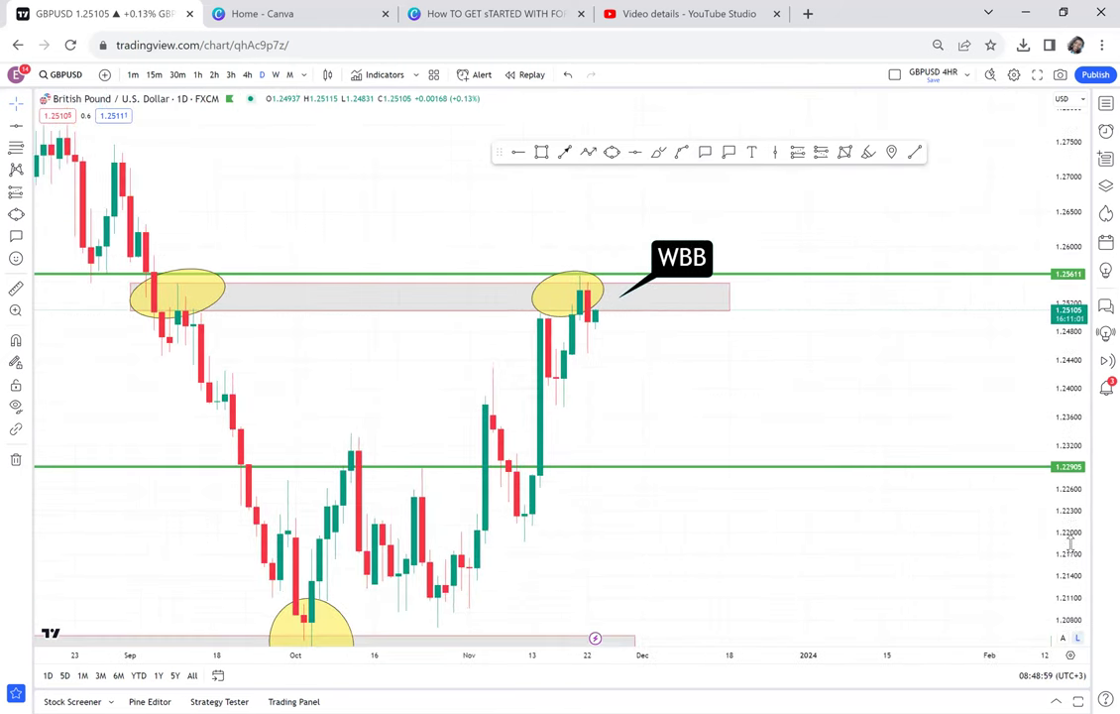
pyautogui.moveTo(1070, 542); pyautogui.dragTo(1020, 290)
pyautogui.moveTo(877, 331); pyautogui.dragTo(876, 468)
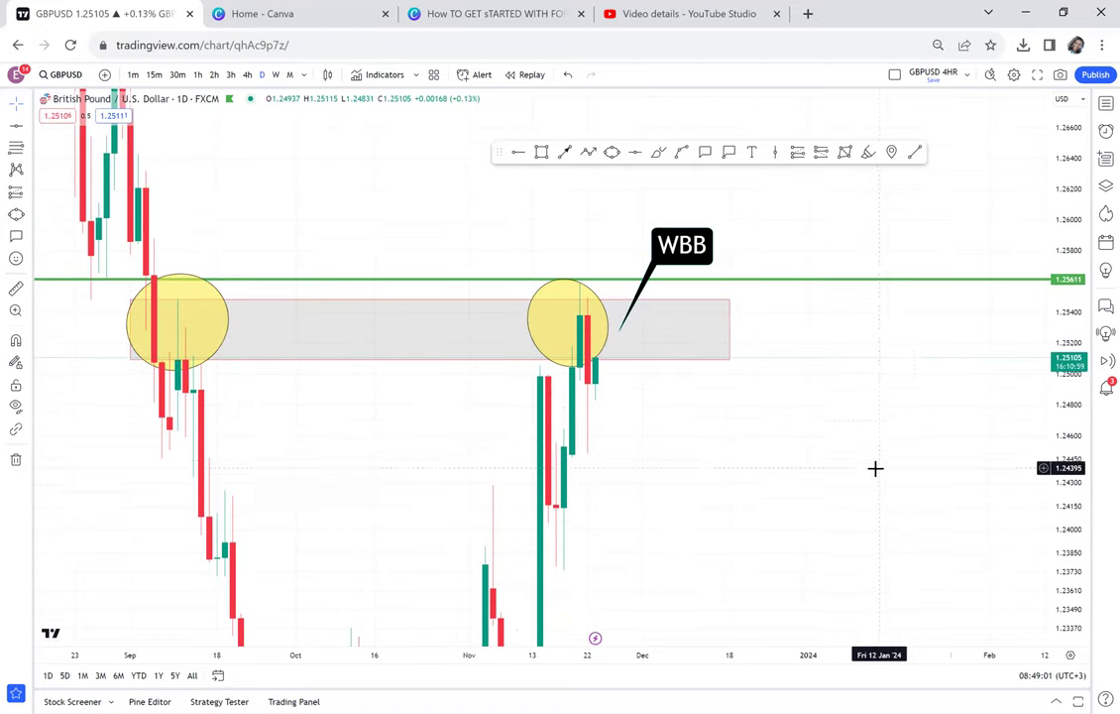
pyautogui.moveTo(1060, 551); pyautogui.dragTo(976, 220)
pyautogui.scroll(1, 975, 220)
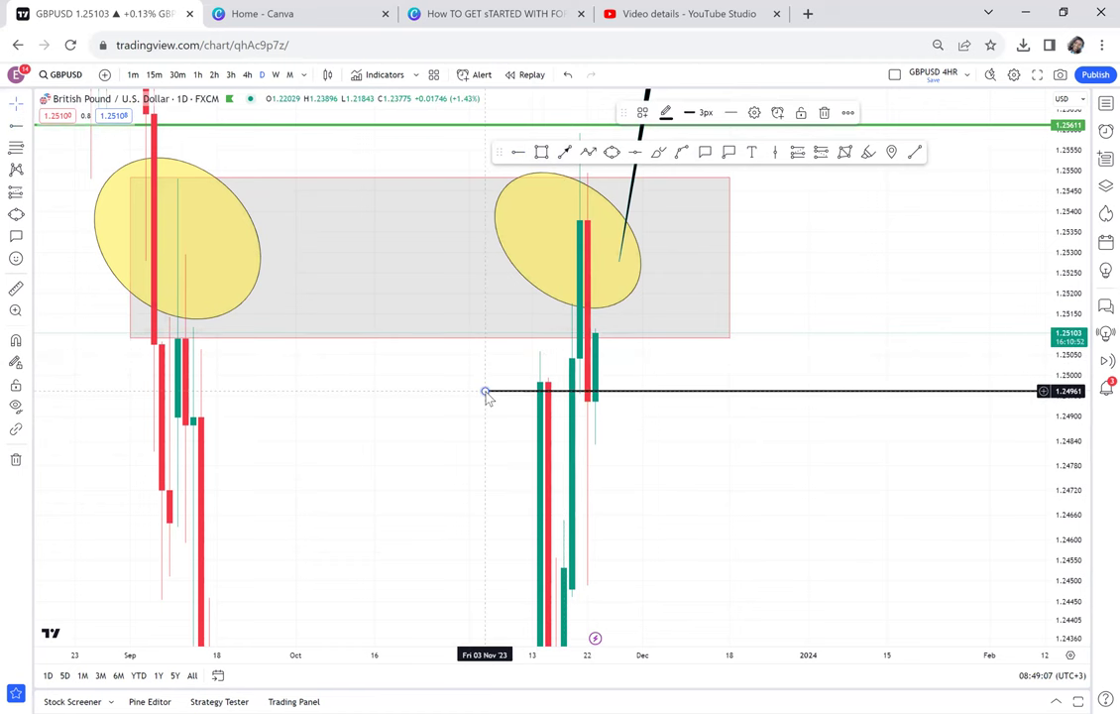
pyautogui.click(477, 391)
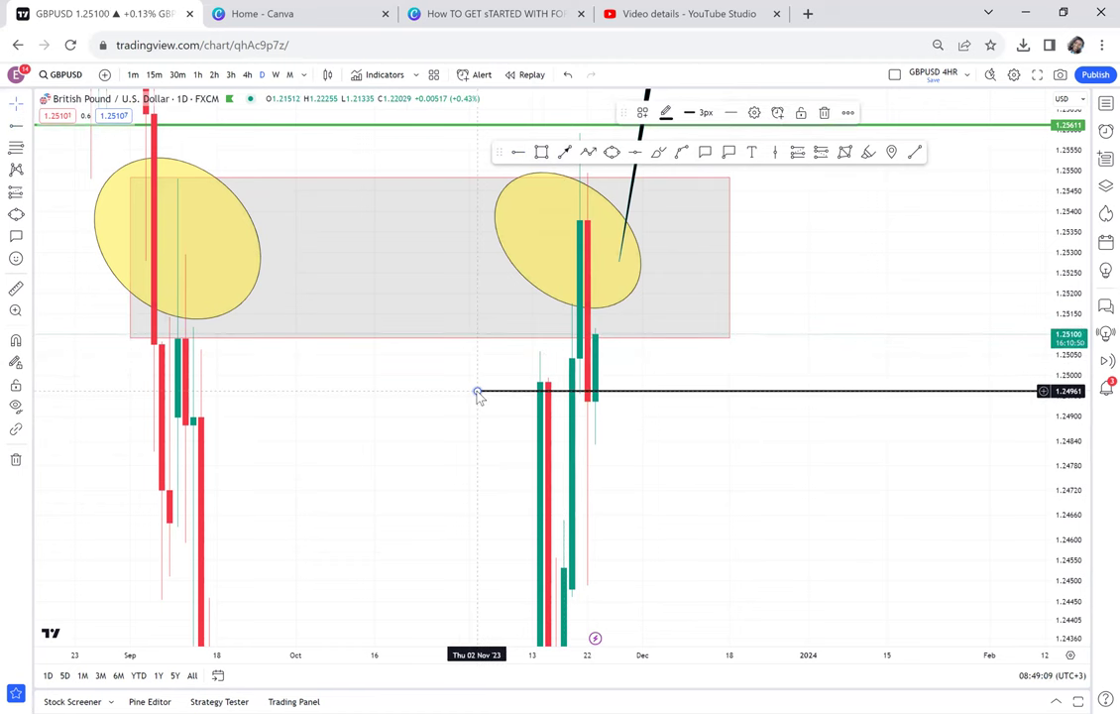
pyautogui.moveTo(475, 392); pyautogui.dragTo(469, 392)
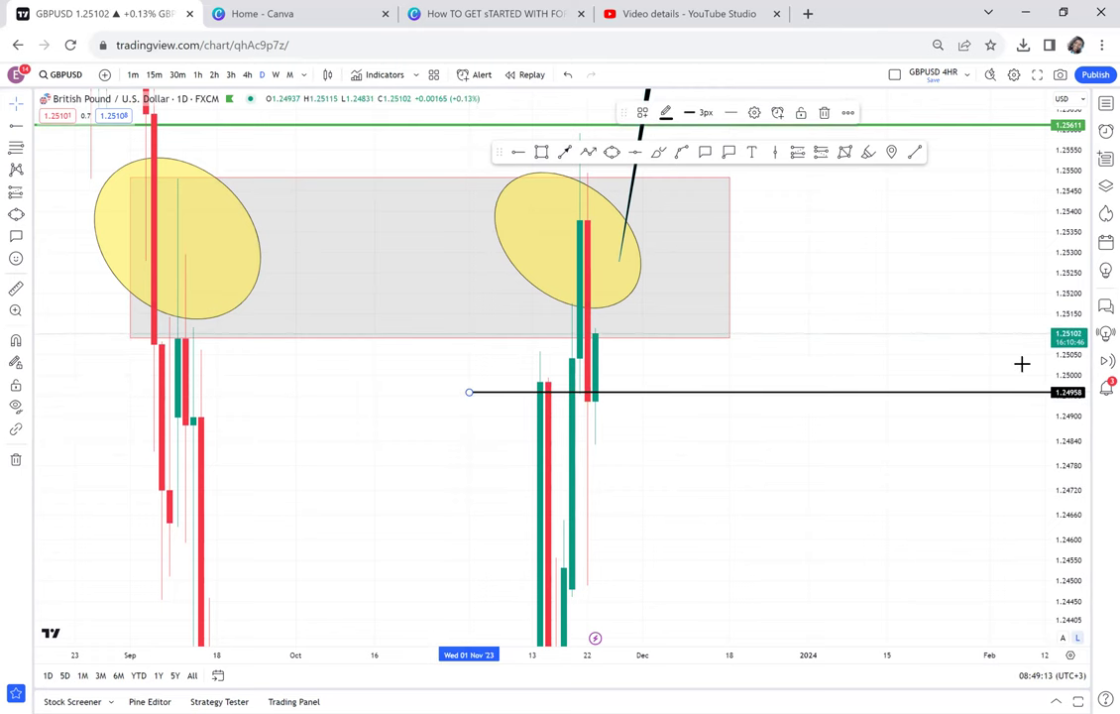
# - Measure the potential drop on the daily chart from the latest candle down to the green line at 1.22905
pyautogui.moveTo(1068, 364); pyautogui.dragTo(1068, 552)
pyautogui.scroll(1, 852, 442)
pyautogui.moveTo(854, 436); pyautogui.dragTo(851, 245)
pyautogui.moveTo(723, 253); pyautogui.dragTo(700, 310)
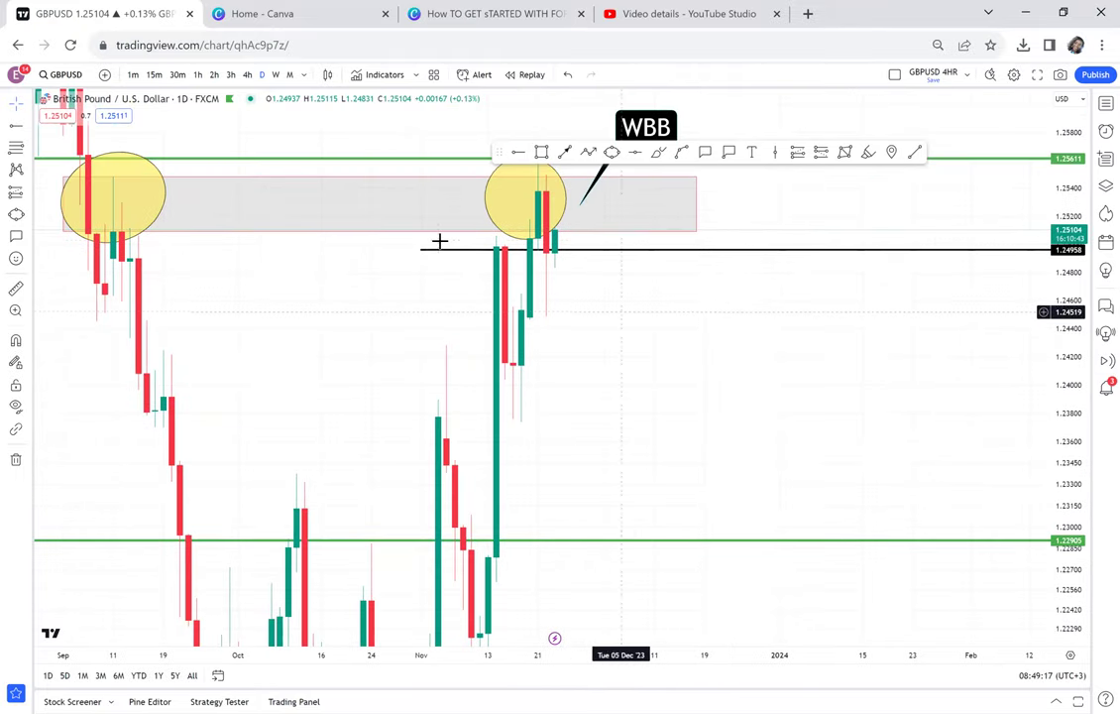
pyautogui.click(15, 289)
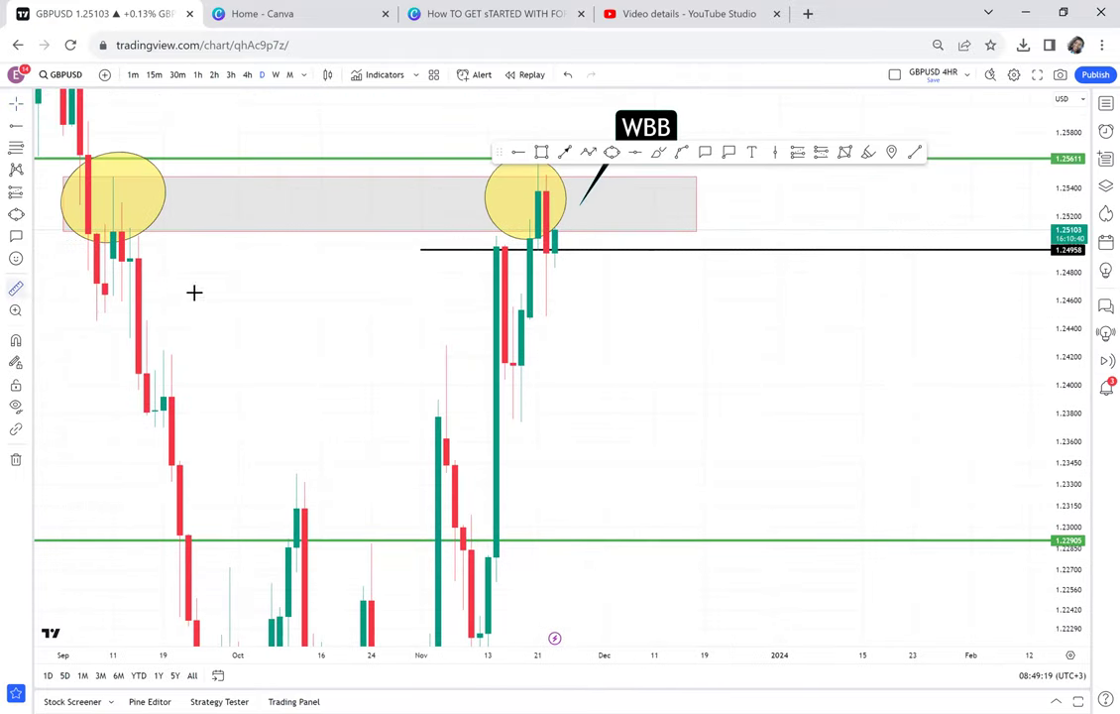
pyautogui.click(561, 230)
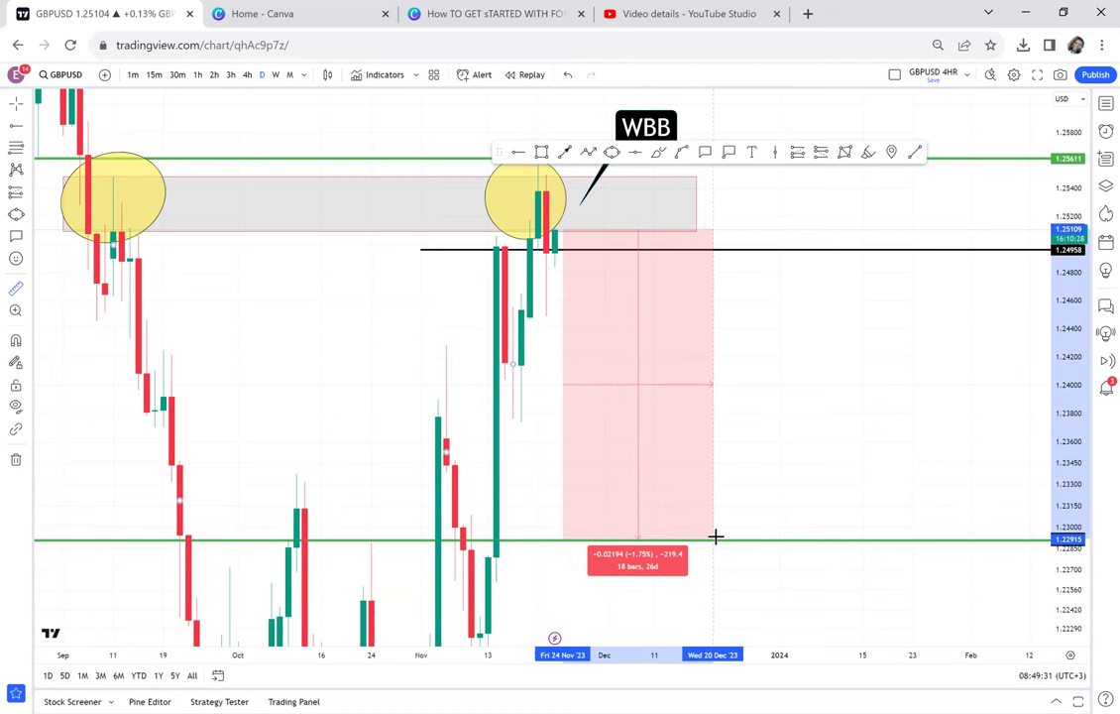
pyautogui.click(727, 530)
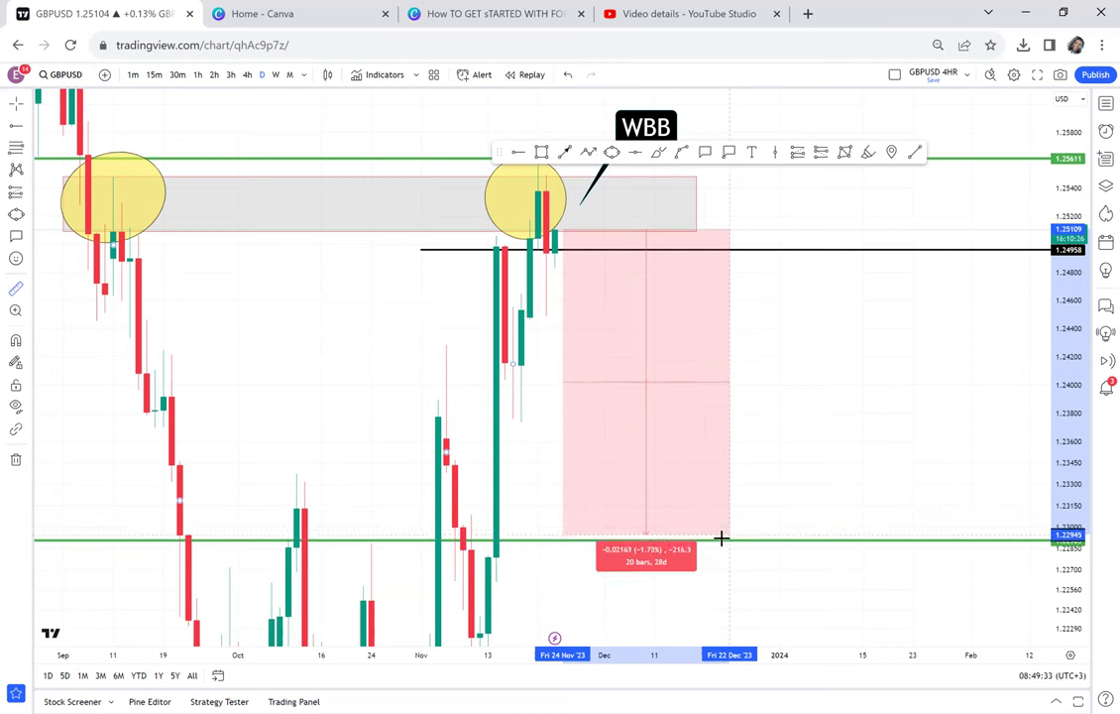
pyautogui.click(796, 461)
pyautogui.scroll(-2, 797, 461)
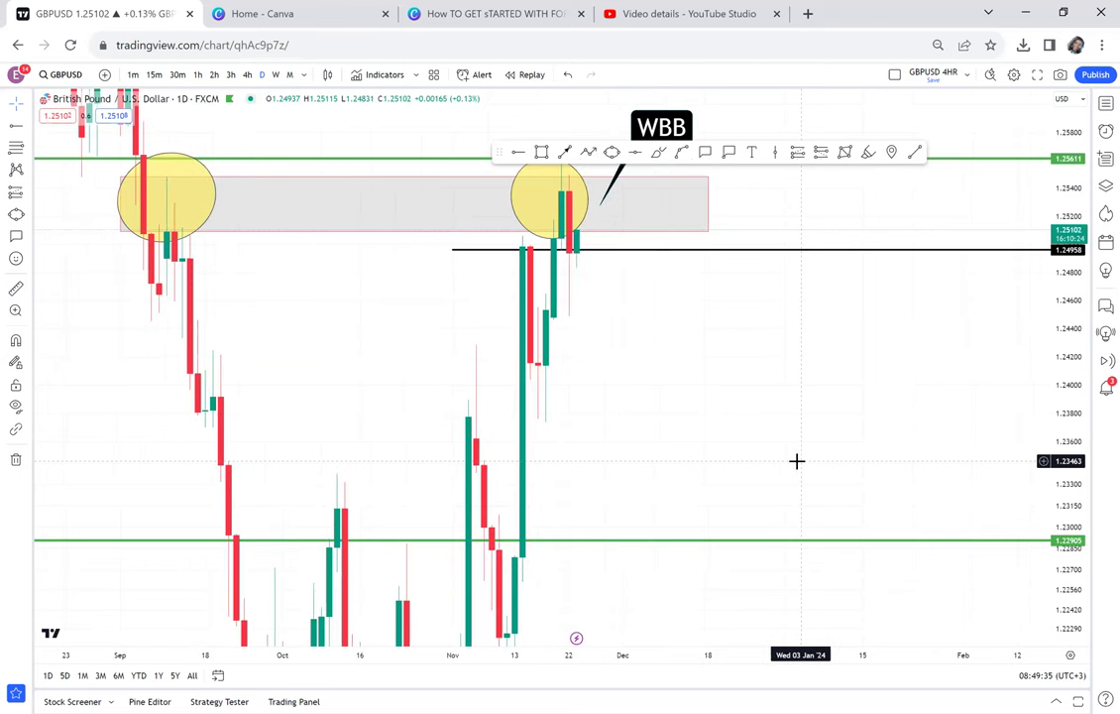
# - Draw a small rectangle across the 1.22905 line from 1.23141 to 1.22628 and fill it red at 91% opacity
pyautogui.moveTo(1064, 249); pyautogui.dragTo(1048, 302)
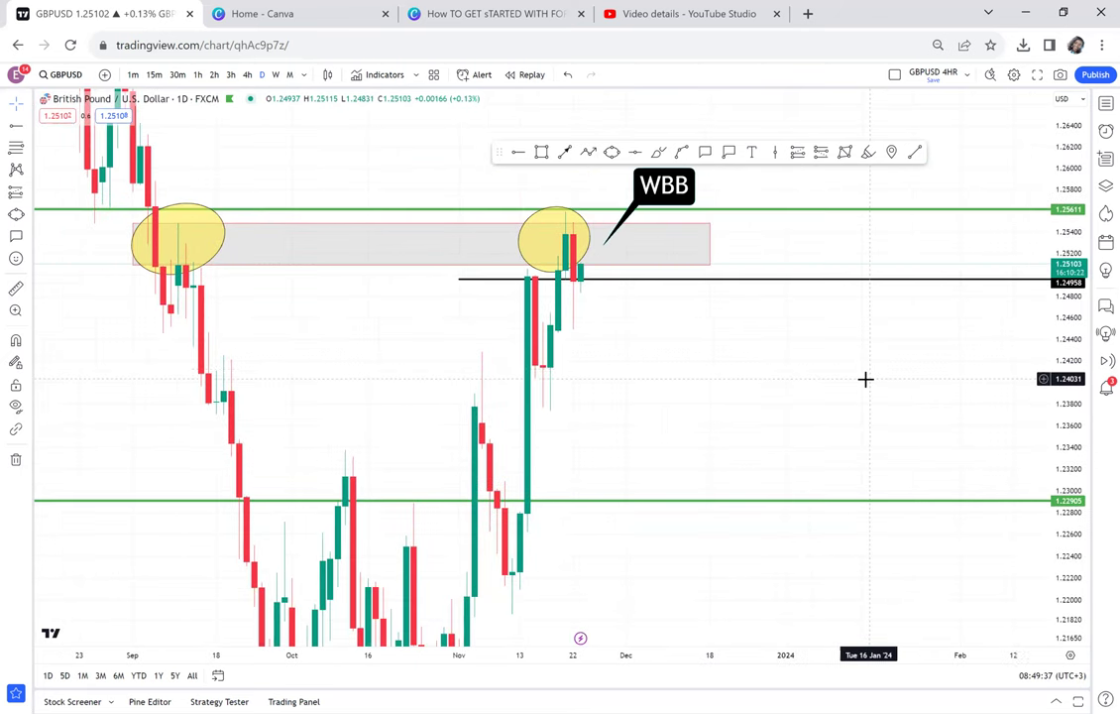
pyautogui.scroll(-1, 863, 378)
pyautogui.moveTo(870, 378); pyautogui.dragTo(882, 276)
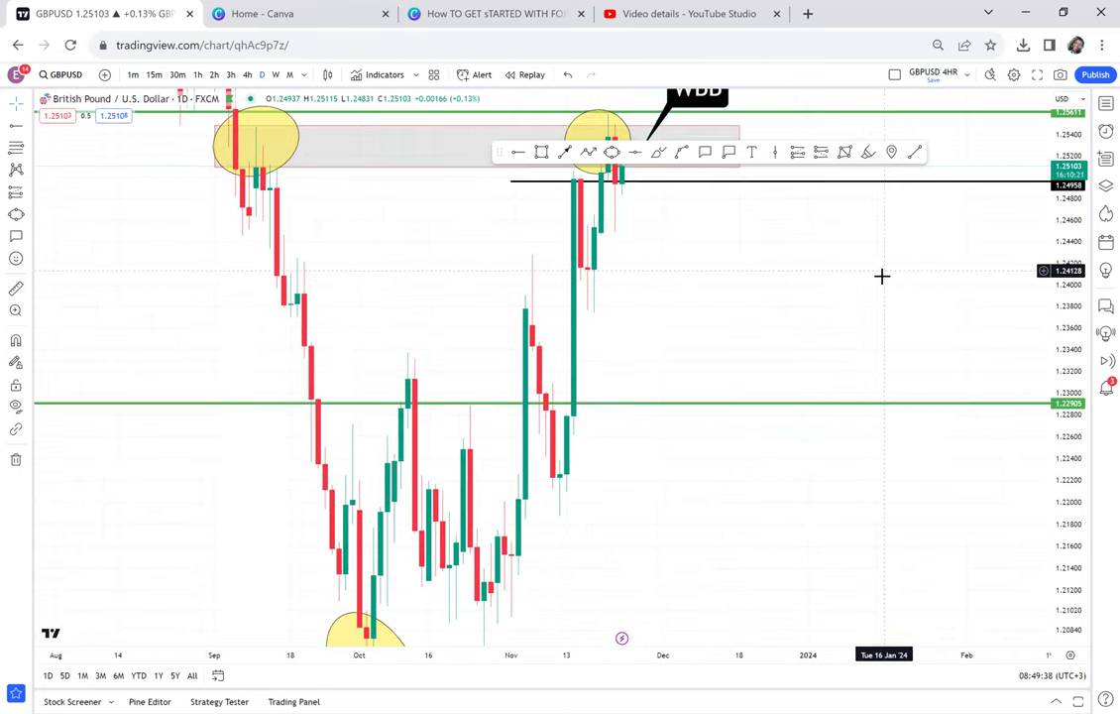
pyautogui.click(541, 152)
pyautogui.click(619, 382)
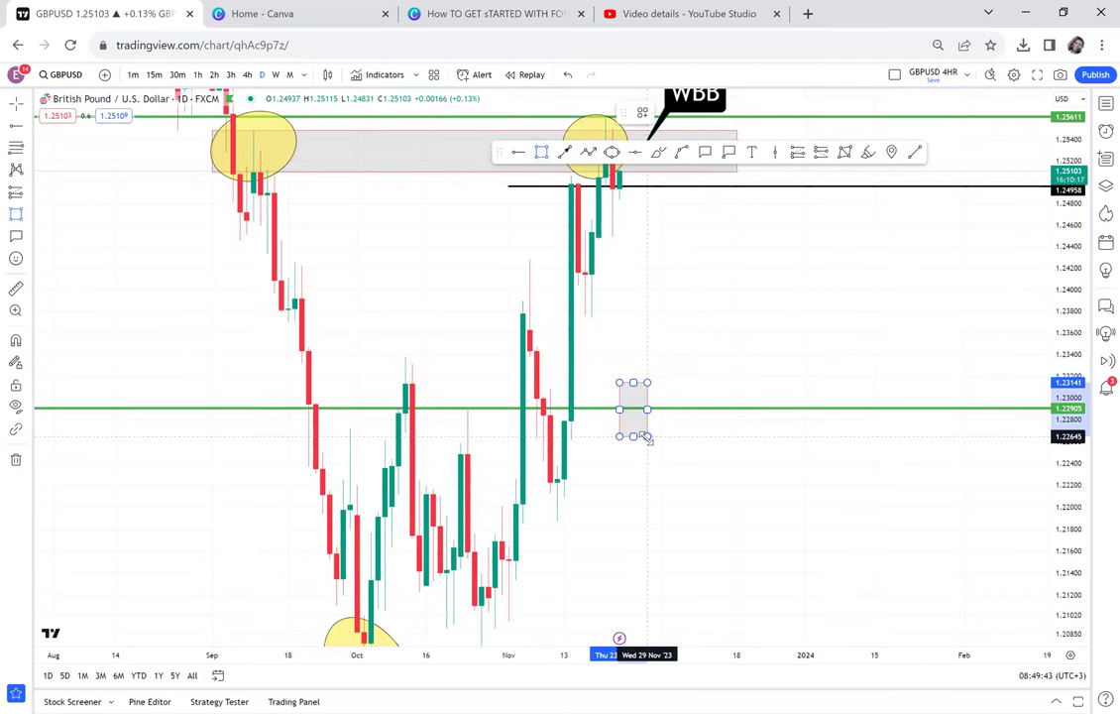
pyautogui.click(689, 112)
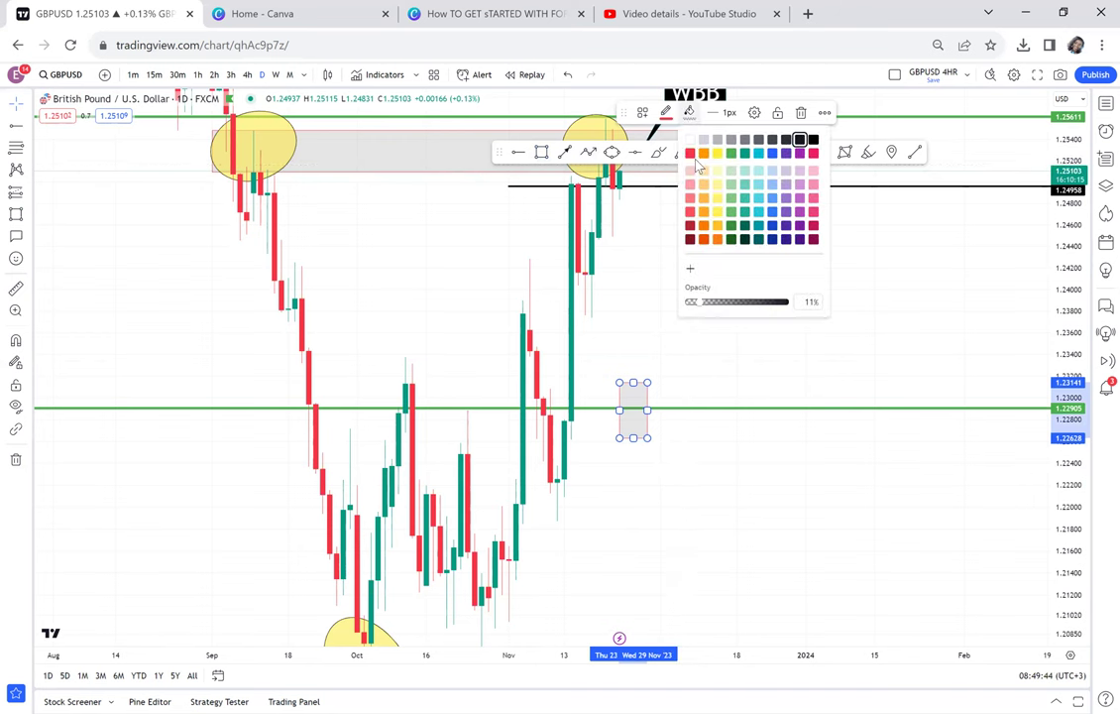
pyautogui.click(778, 304)
pyautogui.click(690, 153)
# - On the 4-hour chart, draw a rectangle from 1.24724 to 1.24613 below the black ray and set its red fill to 15% opacity
pyautogui.moveTo(683, 363); pyautogui.dragTo(683, 230)
pyautogui.scroll(-1, 680, 230)
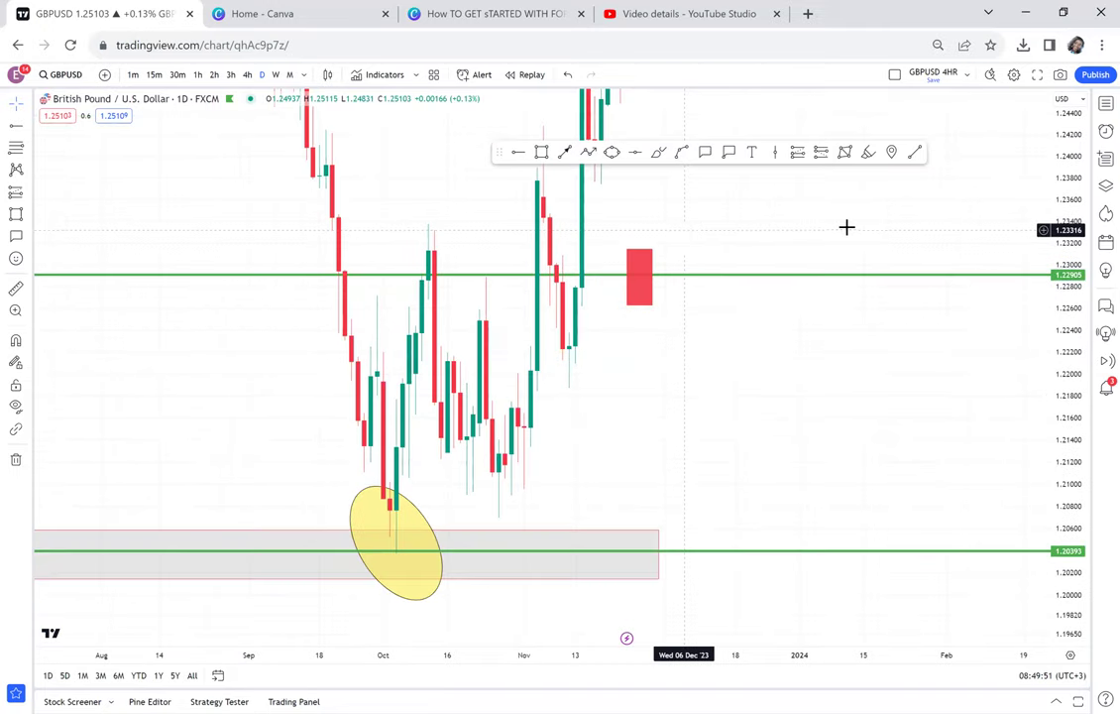
pyautogui.moveTo(1063, 148); pyautogui.dragTo(1026, 300)
pyautogui.moveTo(850, 237); pyautogui.dragTo(909, 379)
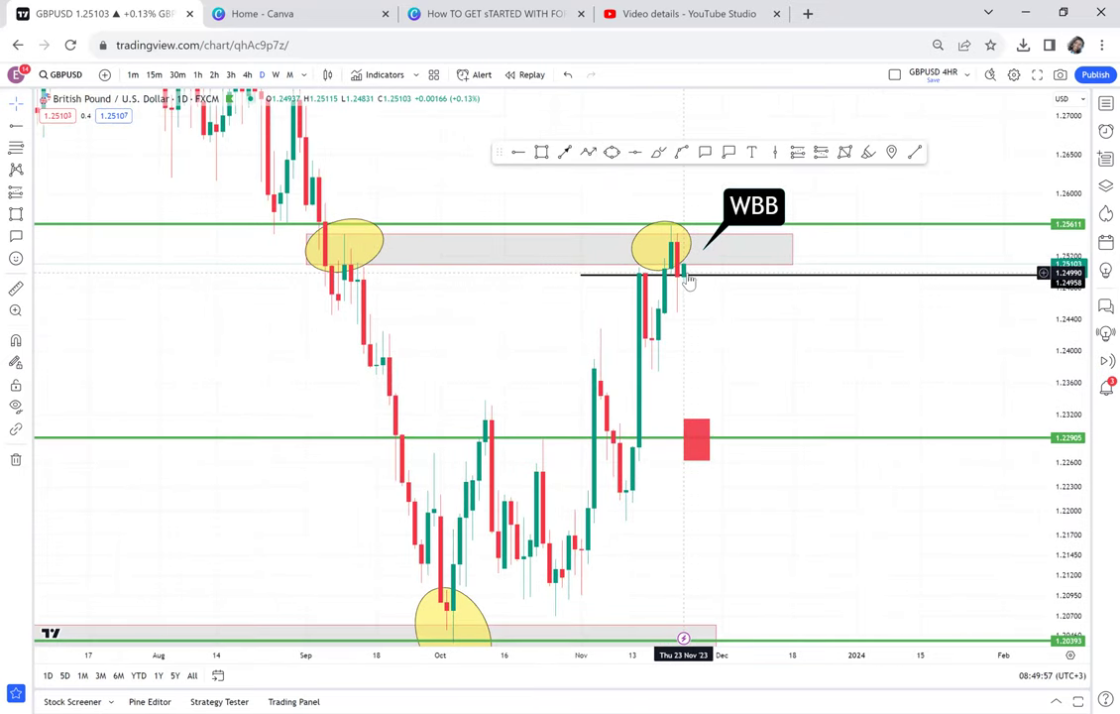
pyautogui.moveTo(425, 202); pyautogui.dragTo(378, 216)
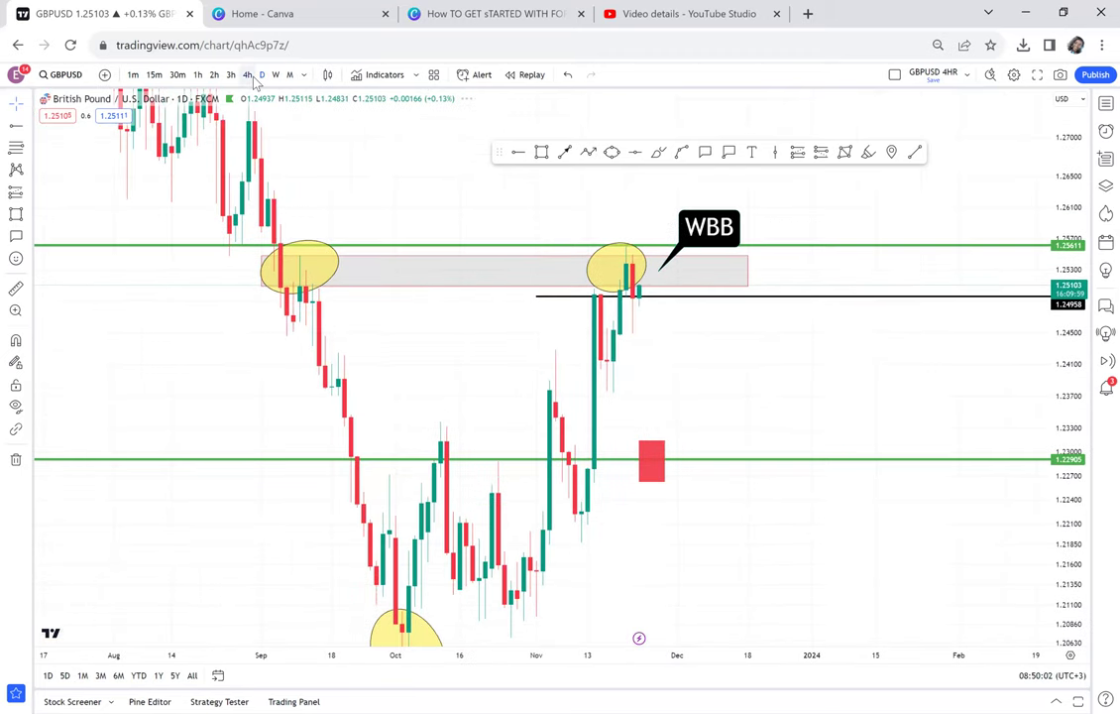
pyautogui.click(247, 74)
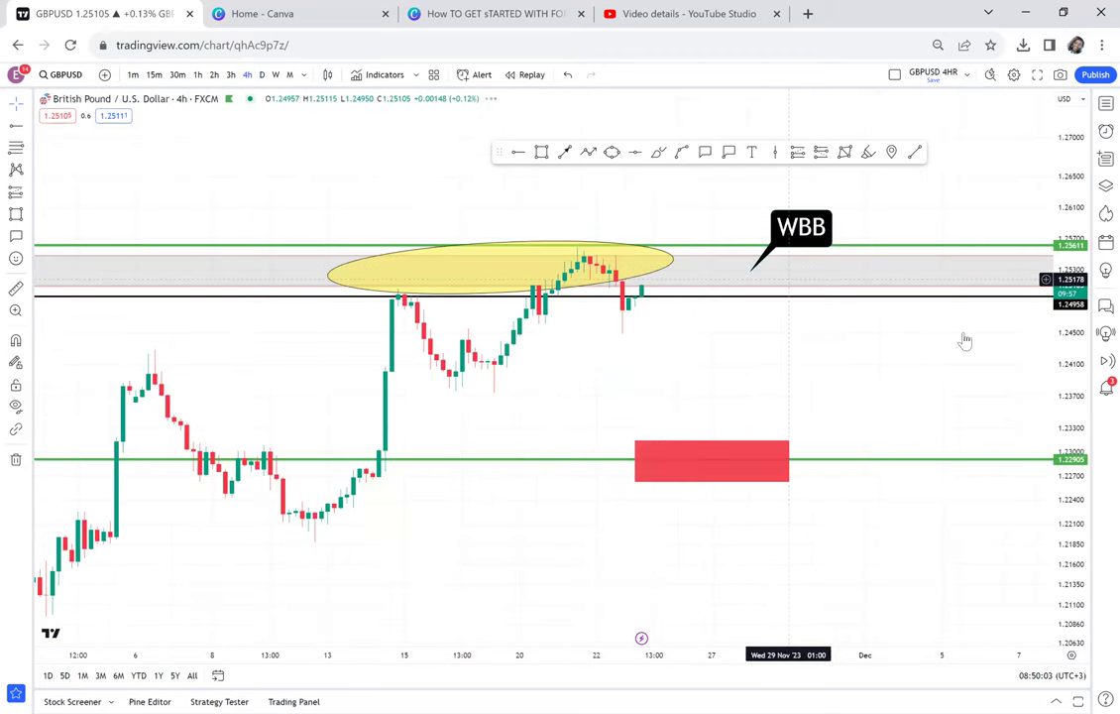
pyautogui.moveTo(833, 310); pyautogui.dragTo(813, 492)
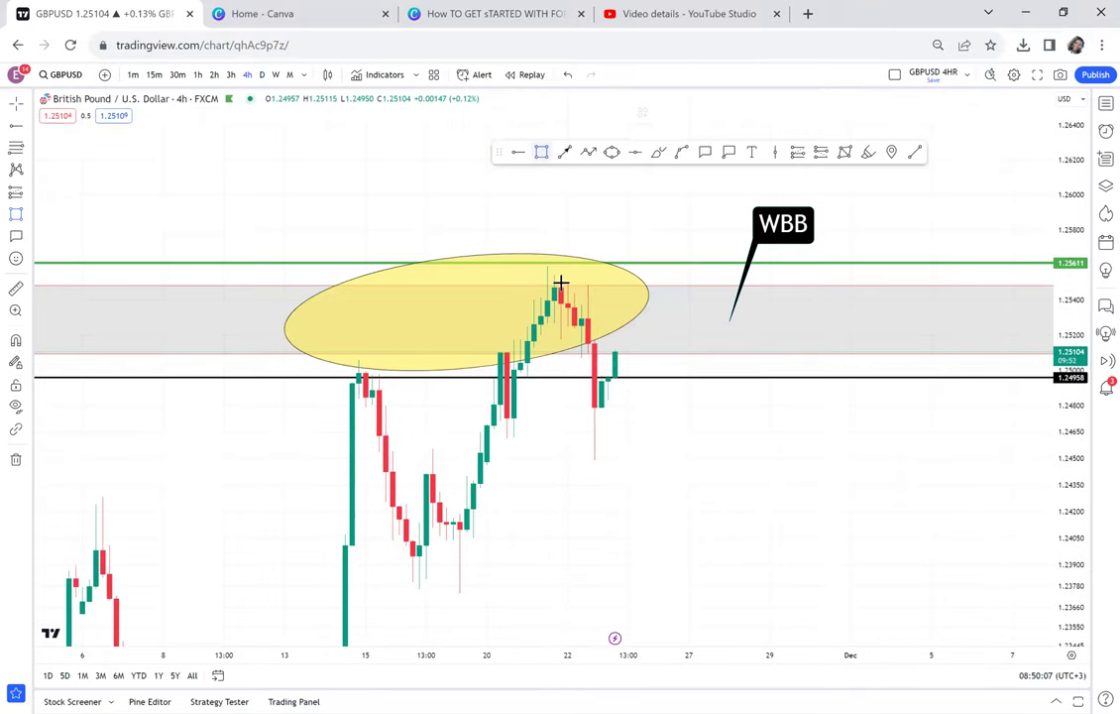
pyautogui.moveTo(488, 420)
pyautogui.mouseDown()
pyautogui.moveTo(719, 408)
pyautogui.moveTo(742, 438)
pyautogui.mouseUp()
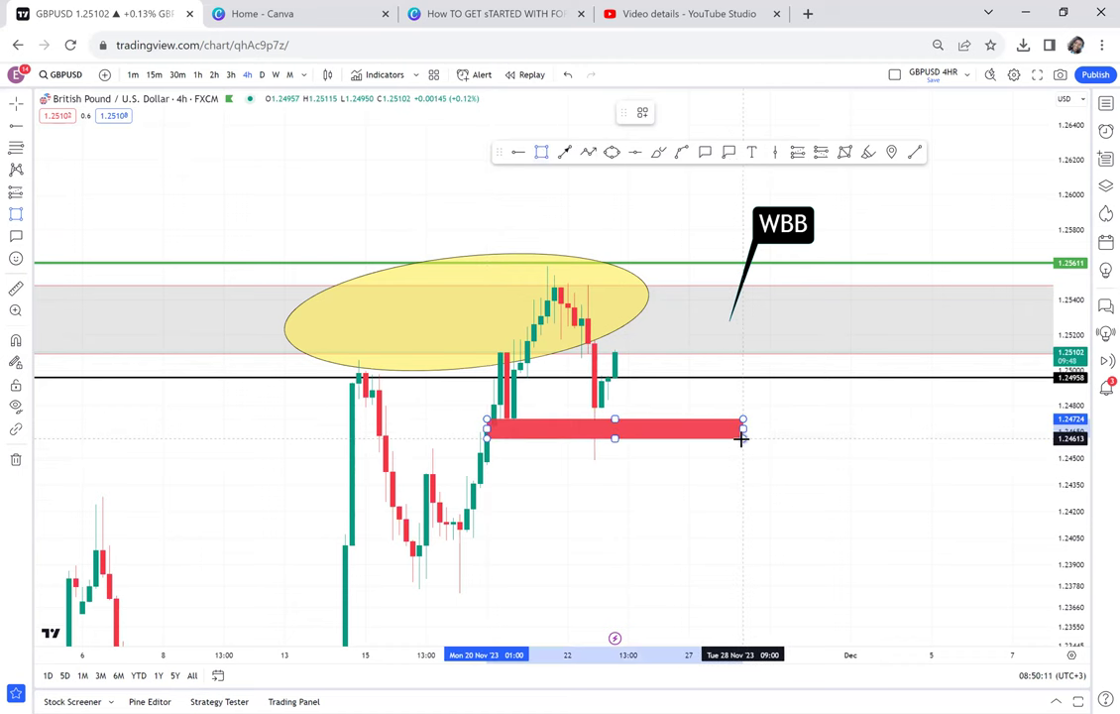
pyautogui.click(689, 112)
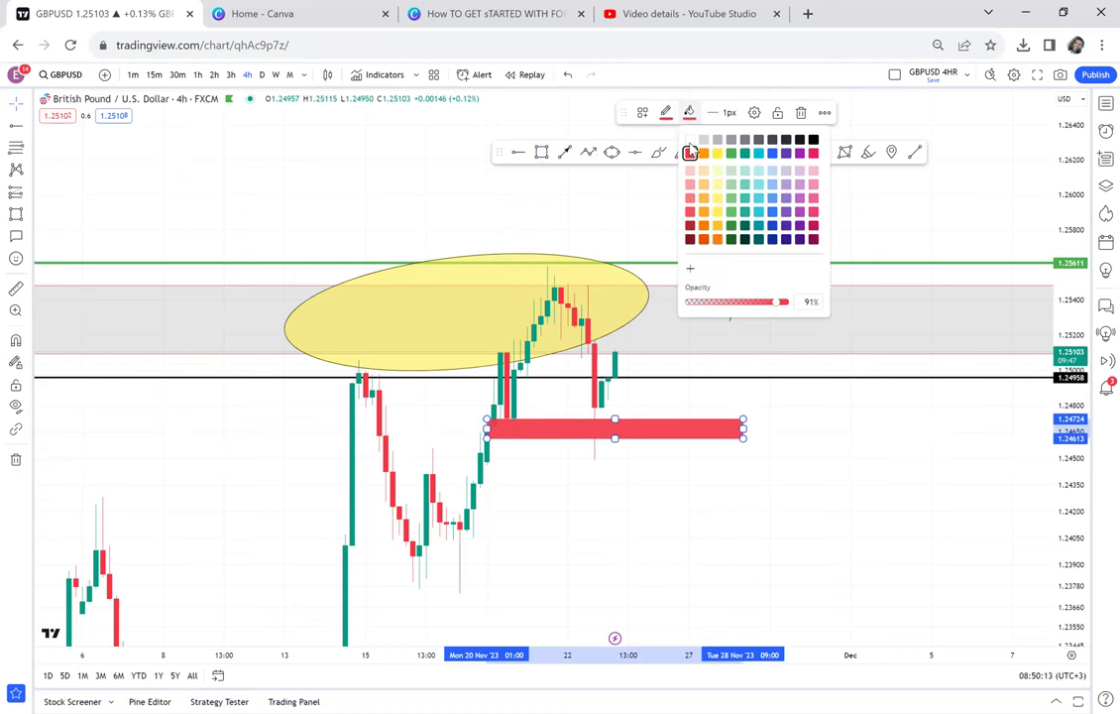
pyautogui.click(710, 304)
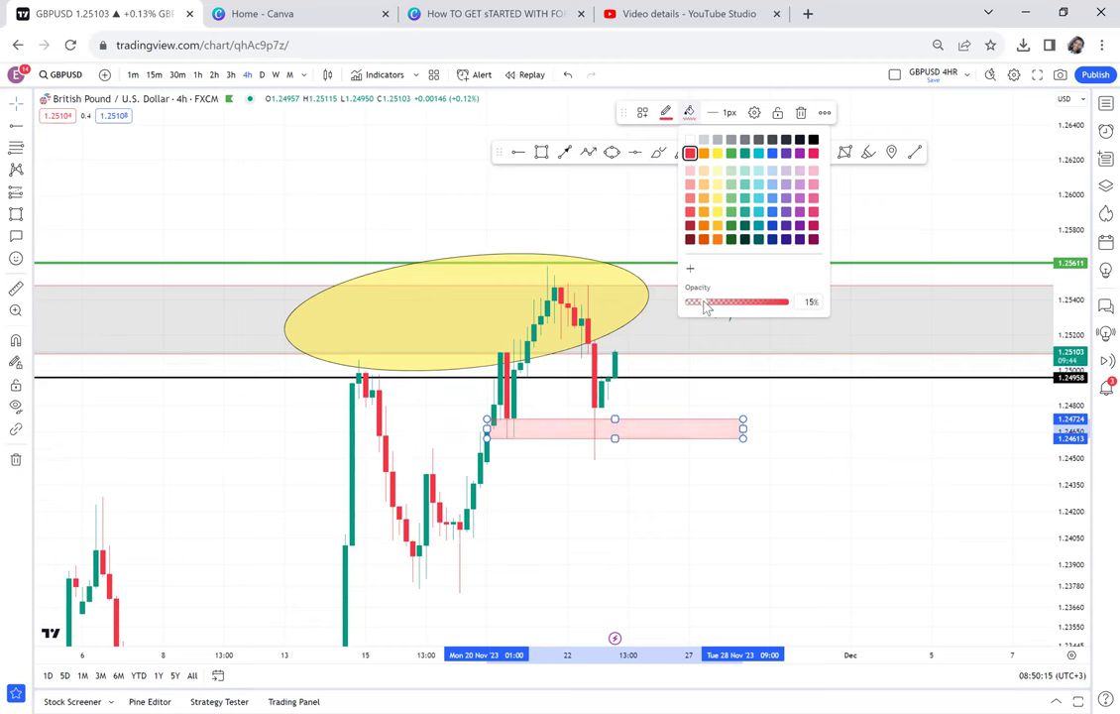
pyautogui.click(535, 523)
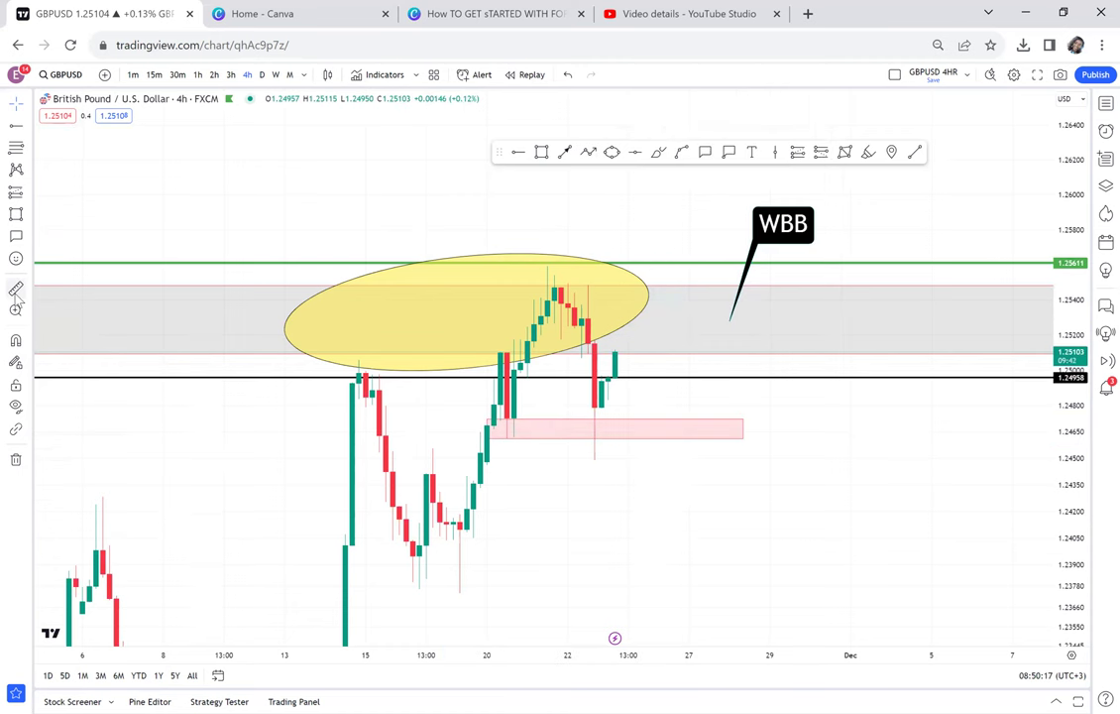
# - Measure the 4-hour range from the light red zone up to the 1.25611 line and draw a black horizontal ray at its midpoint, 1.25115
pyautogui.keyDown('shift'); pyautogui.click(461, 439); pyautogui.keyUp('shift')
pyautogui.click(749, 286)
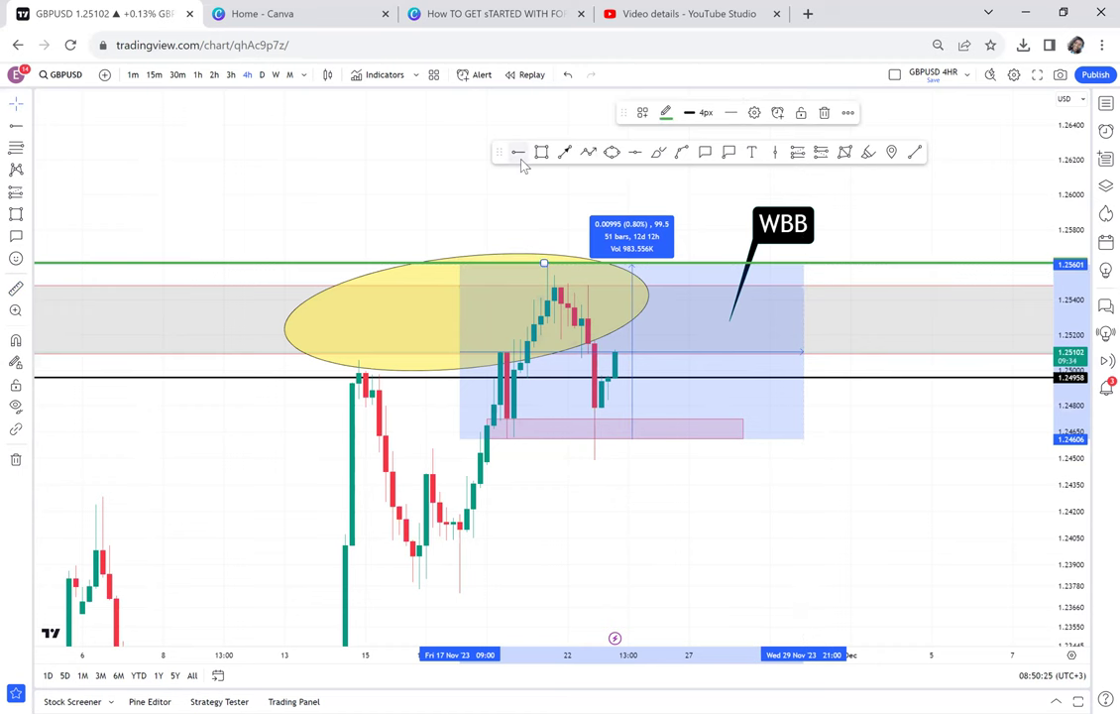
pyautogui.click(536, 351)
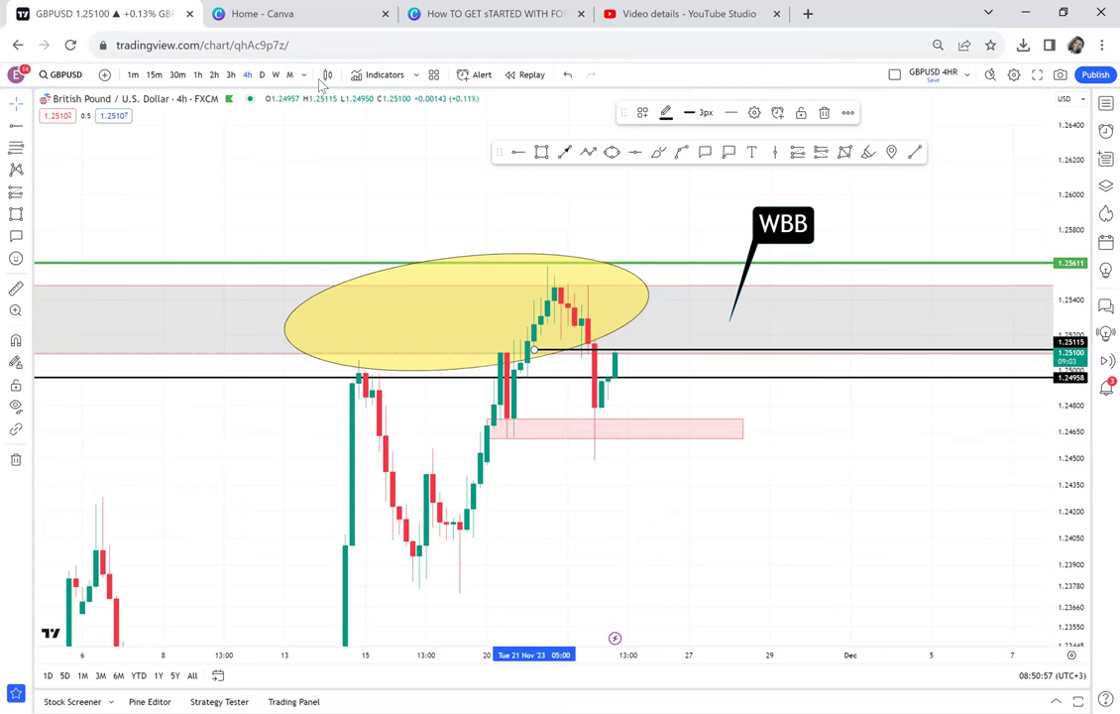
# - Return to the daily chart and delete the solid red rectangle on the 1.22905 line
pyautogui.click(260, 74)
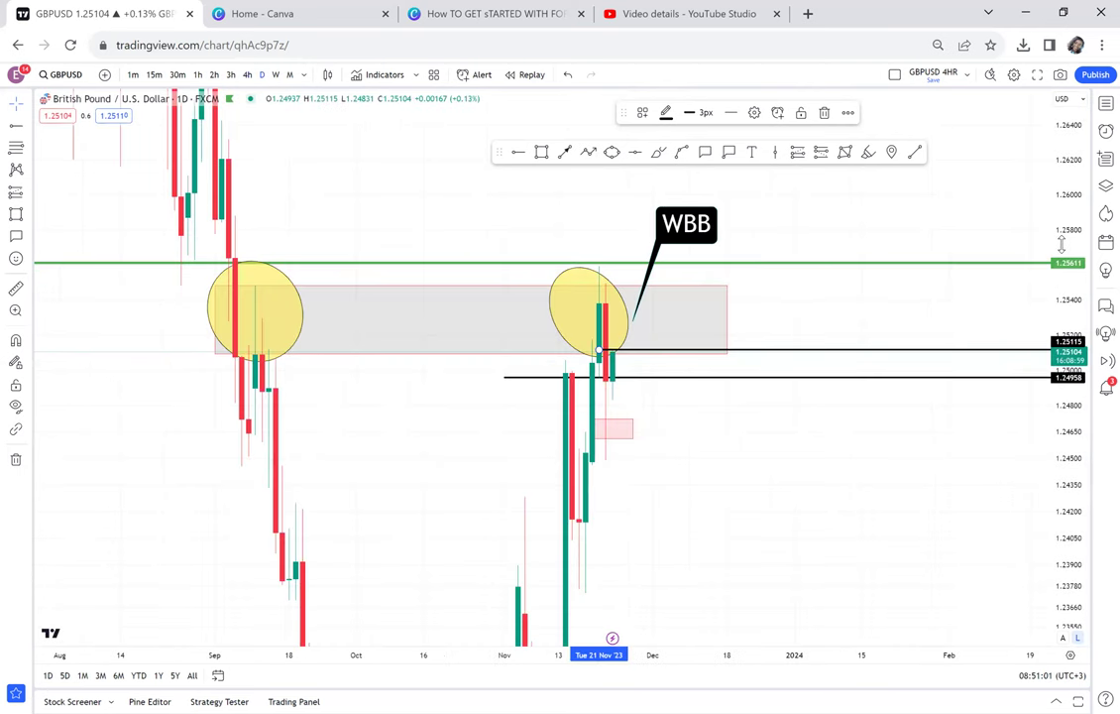
pyautogui.moveTo(829, 430); pyautogui.dragTo(792, 413)
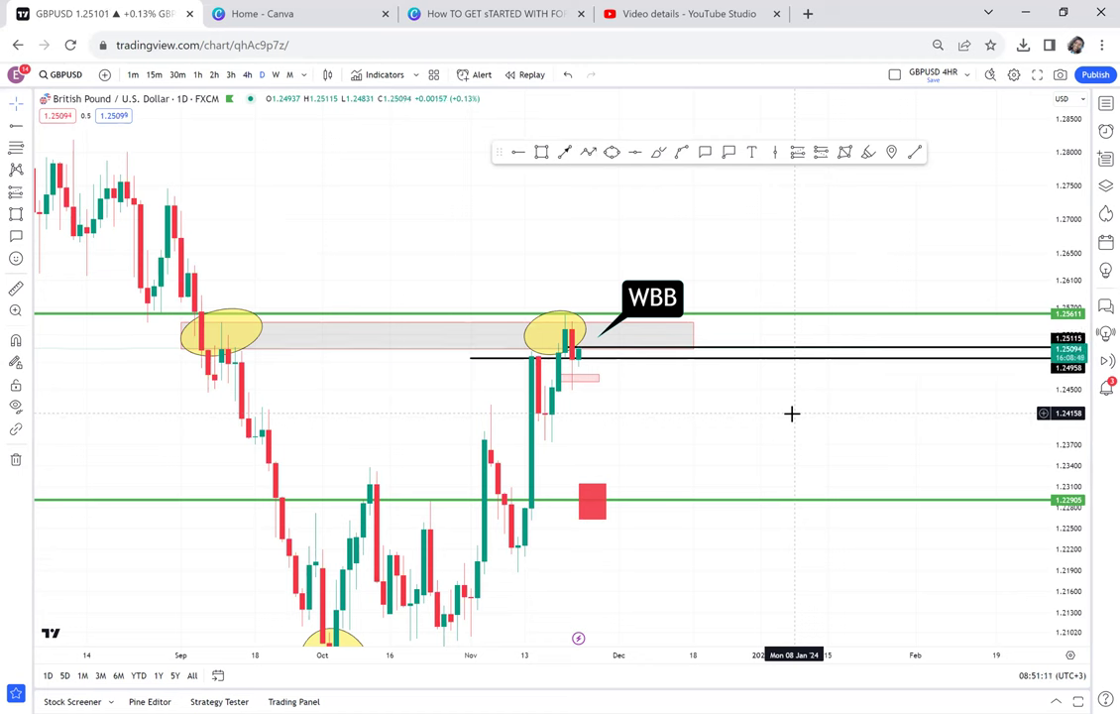
pyautogui.click(593, 483)
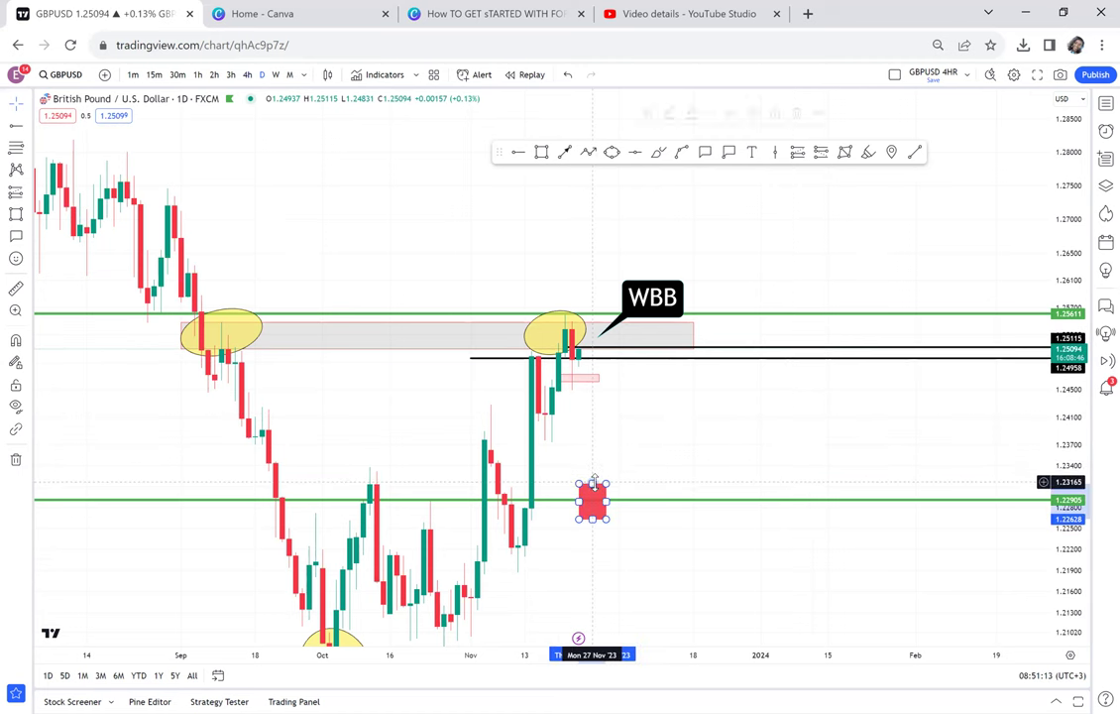
pyautogui.press('Delete')
pyautogui.moveTo(606, 450); pyautogui.dragTo(695, 382)
pyautogui.scroll(-1, 631, 395)
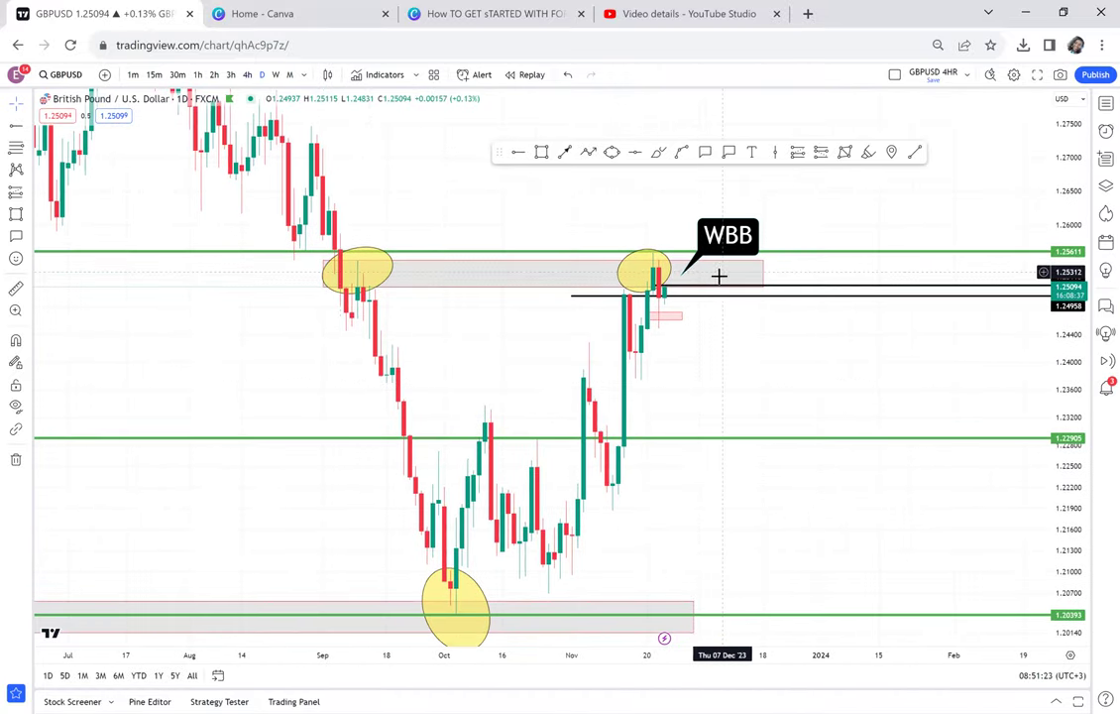